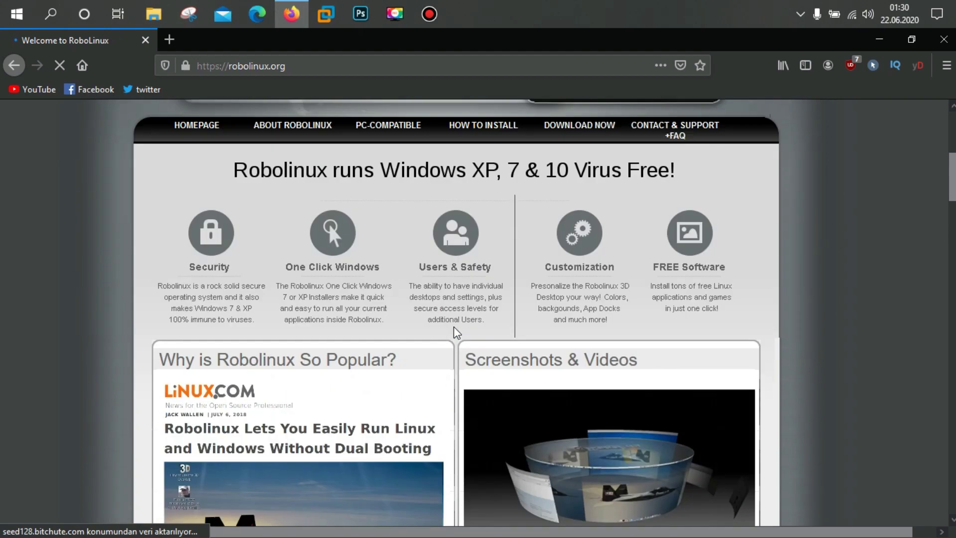
Go to the Robolinux downloads page and open the Series 11 Mate 3D edition's files
left_click(607, 190)
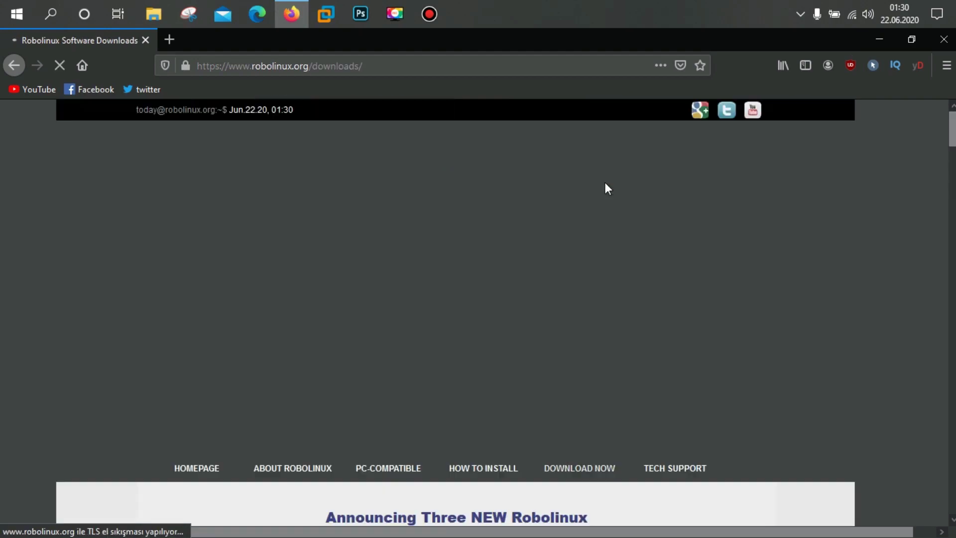
scroll(450, 342, "down", 15)
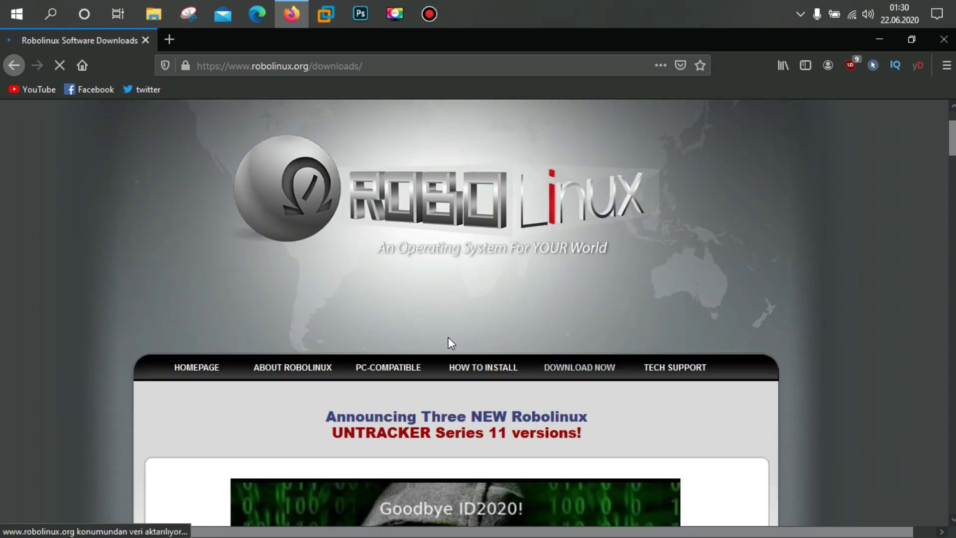
scroll(450, 342, "down", 20)
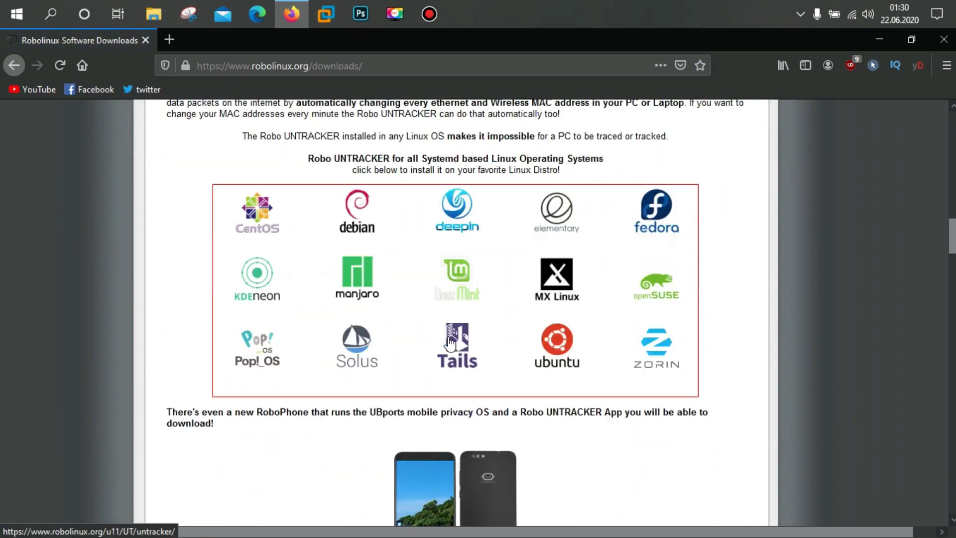
scroll(450, 342, "down", 15)
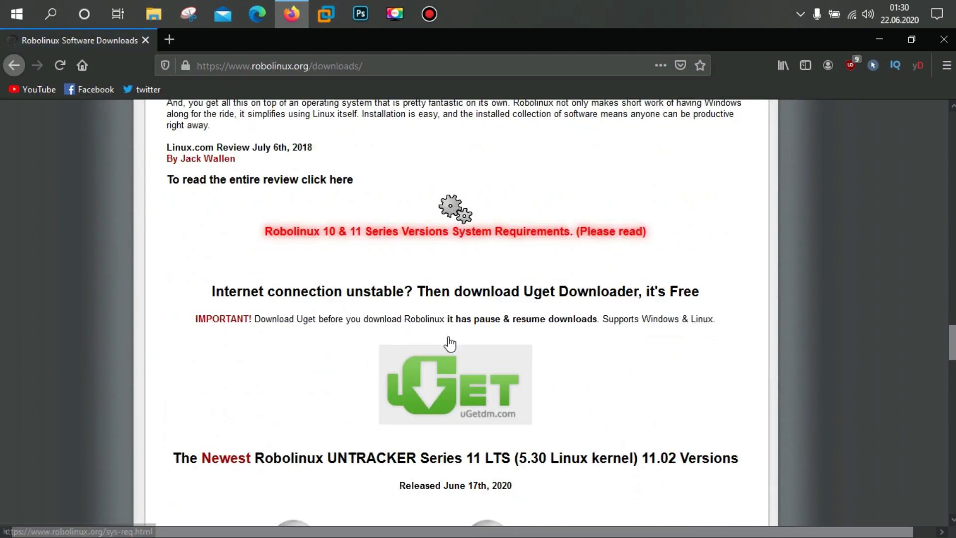
scroll(450, 342, "up", 3)
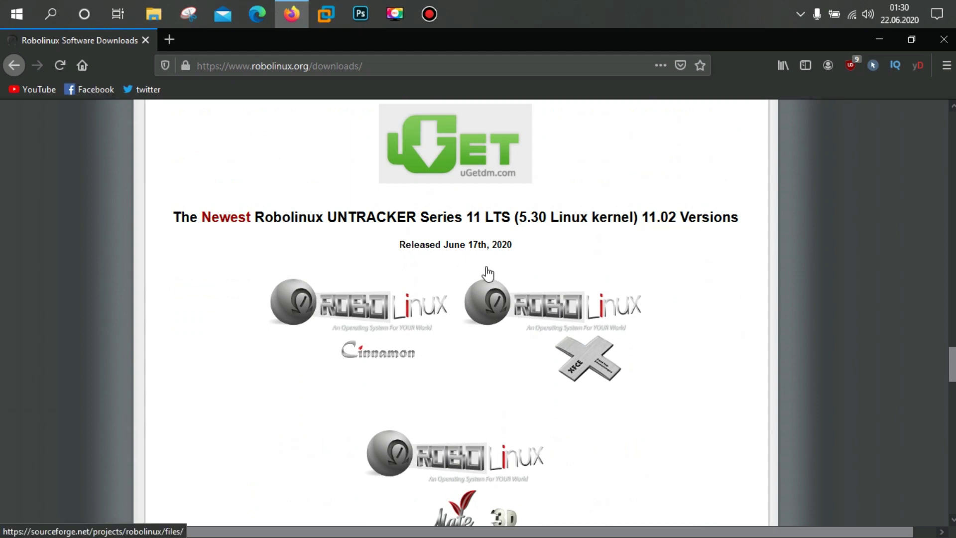
scroll(423, 338, "down", 1)
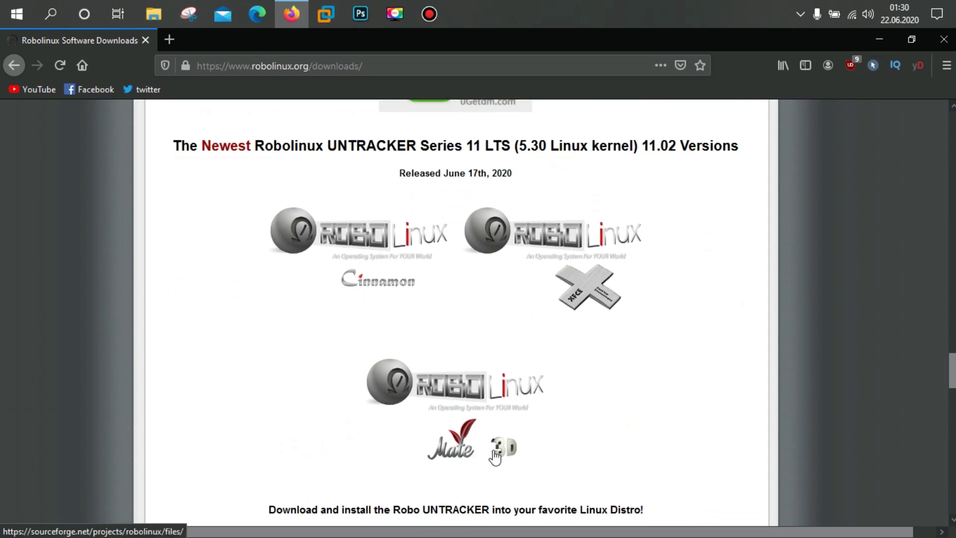
left_click(484, 411)
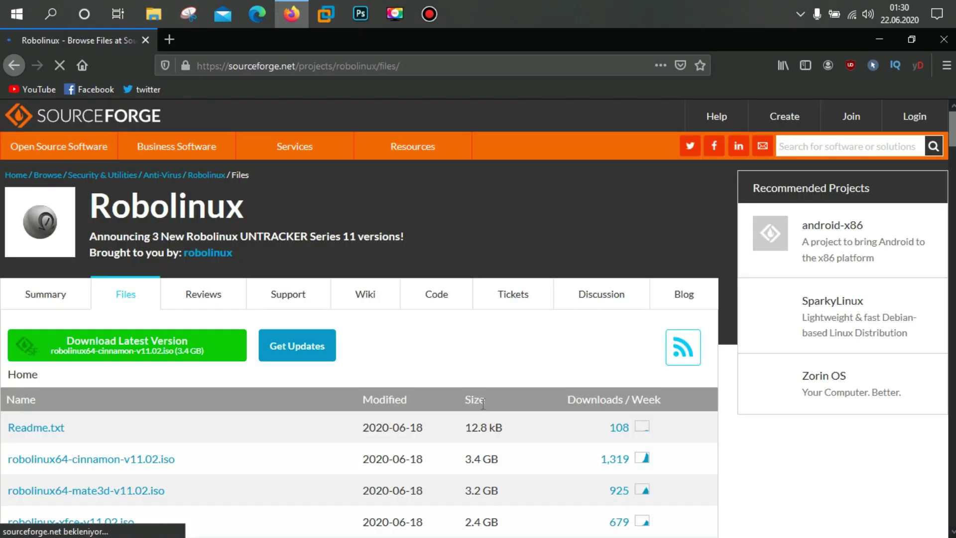
Start the robolinux64-mate3d-v11.02.iso download, cancel the save prompt, and close Firefox
mouse_move(177, 146)
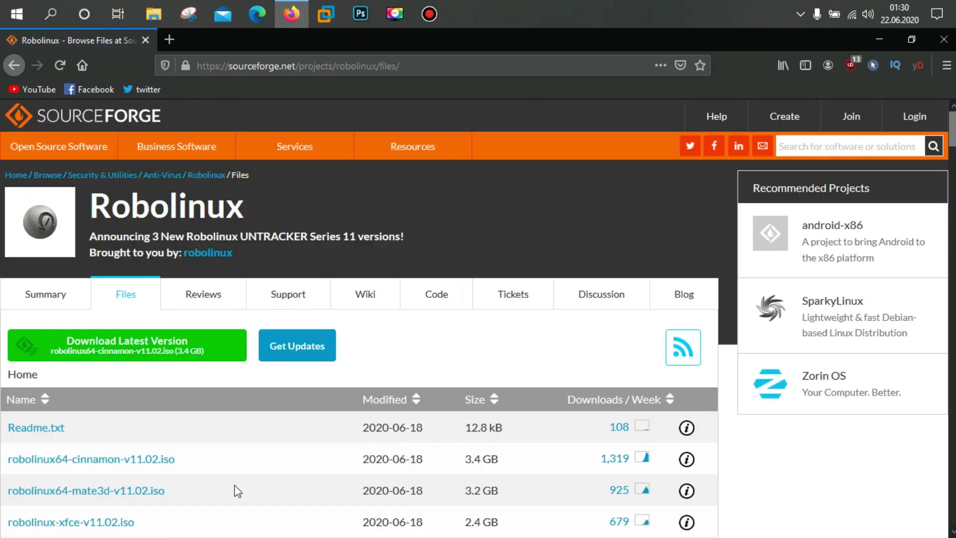
scroll(236, 493, "down", 3)
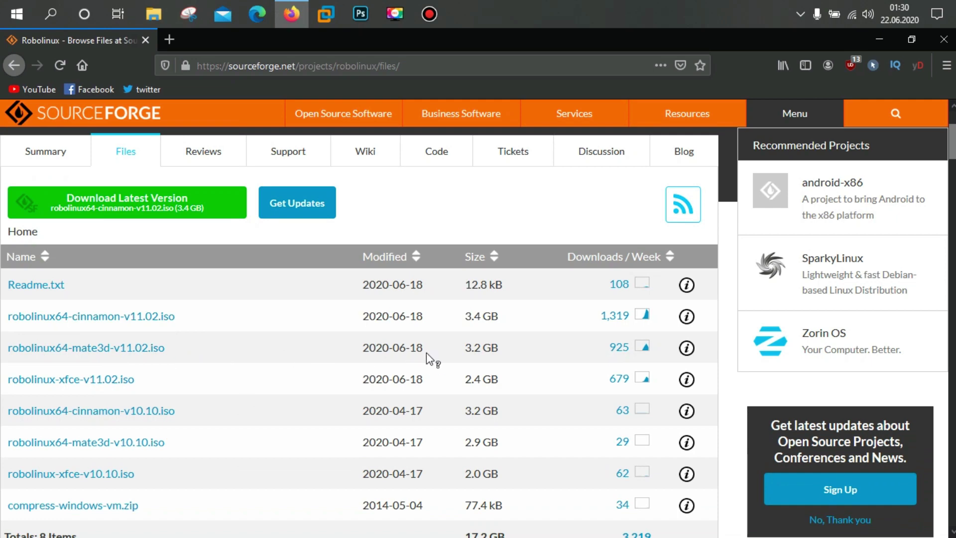
left_click(99, 349)
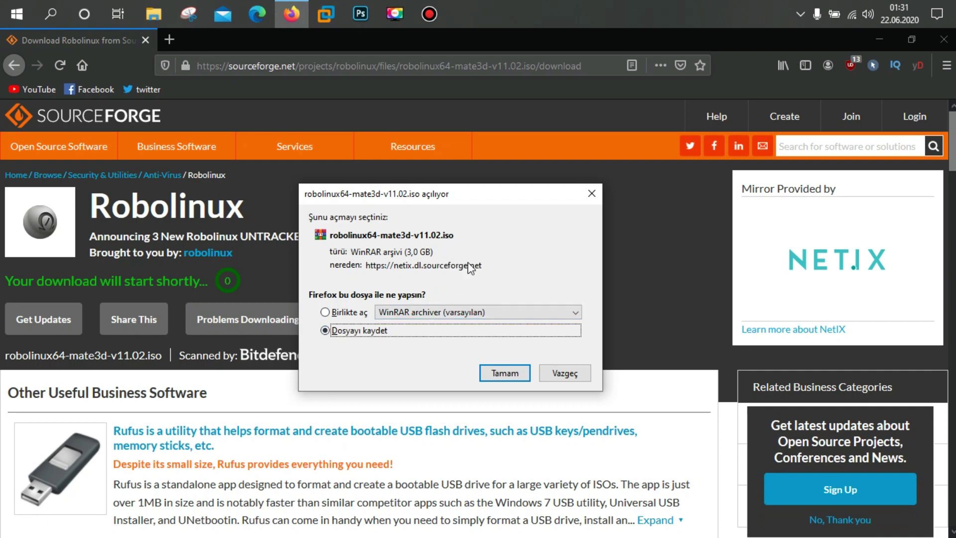
left_click(567, 375)
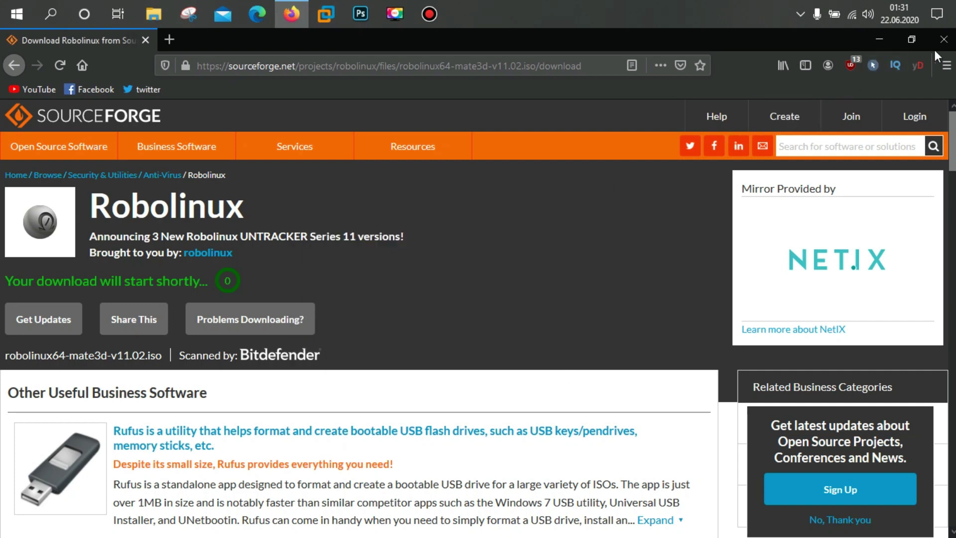
left_click(944, 40)
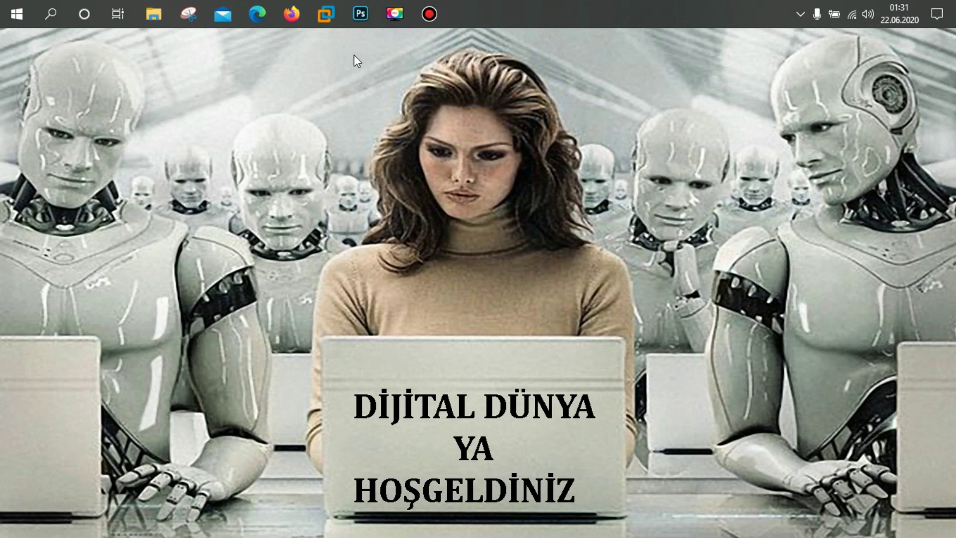
Start a Typical new virtual machine, installing the OS later, with Linux Ubuntu 64-bit as guest
left_click(329, 24)
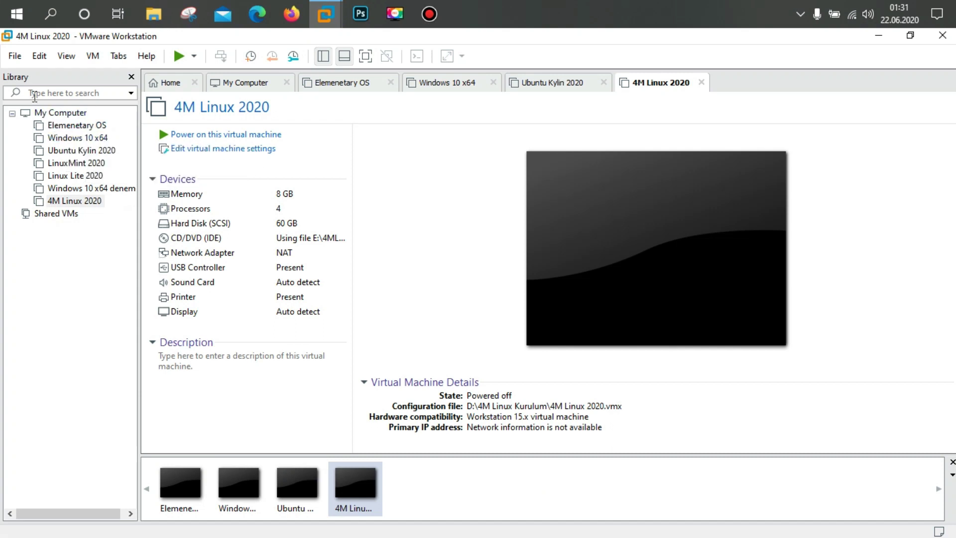
left_click(16, 57)
left_click(50, 75)
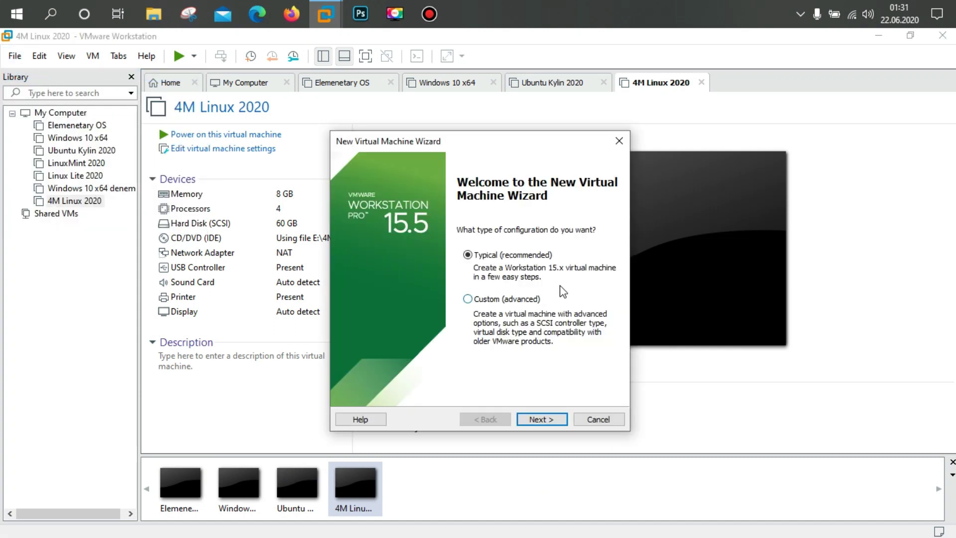
left_click(550, 420)
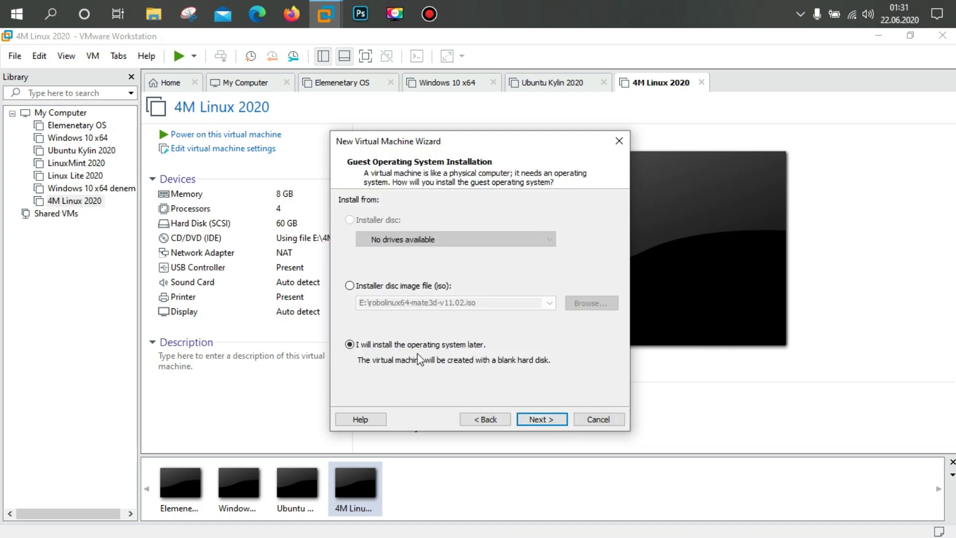
left_click(552, 420)
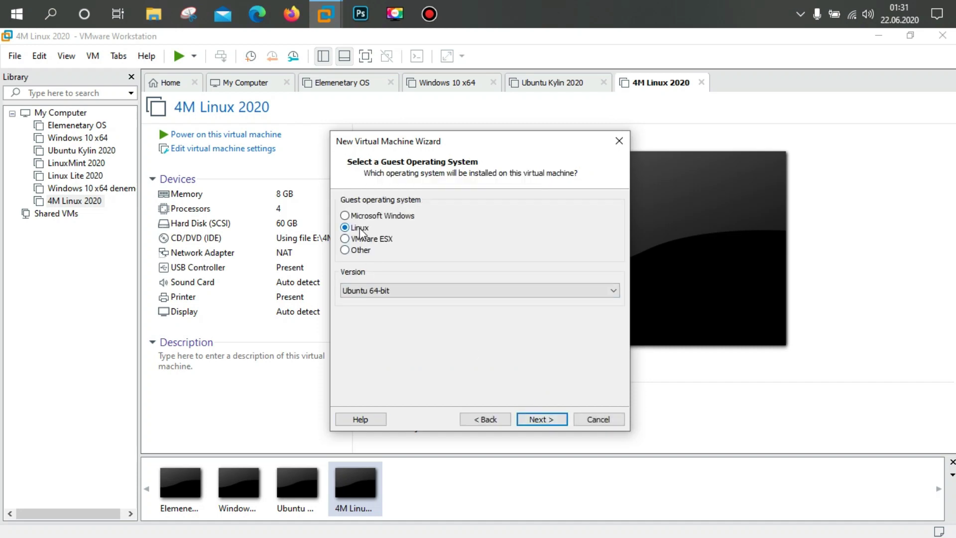
left_click(393, 291)
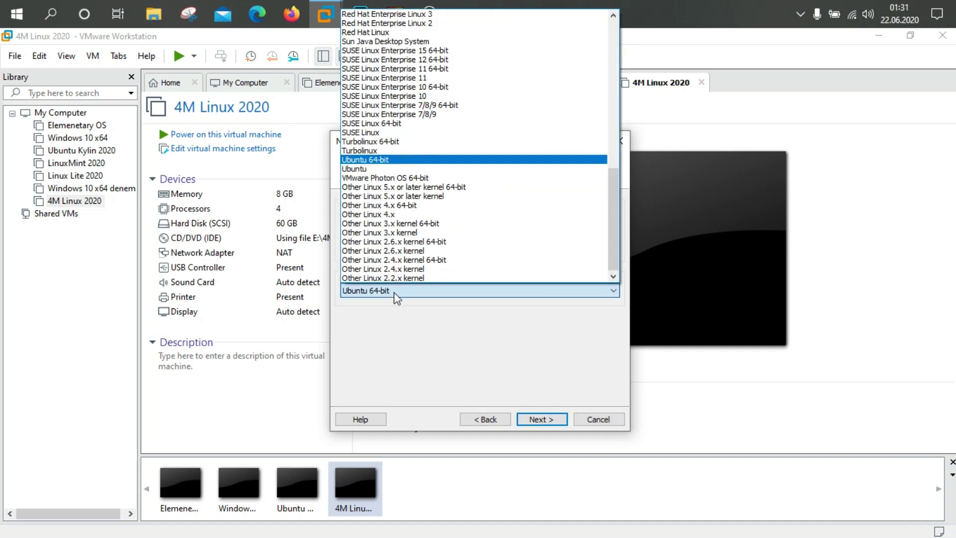
left_click(471, 163)
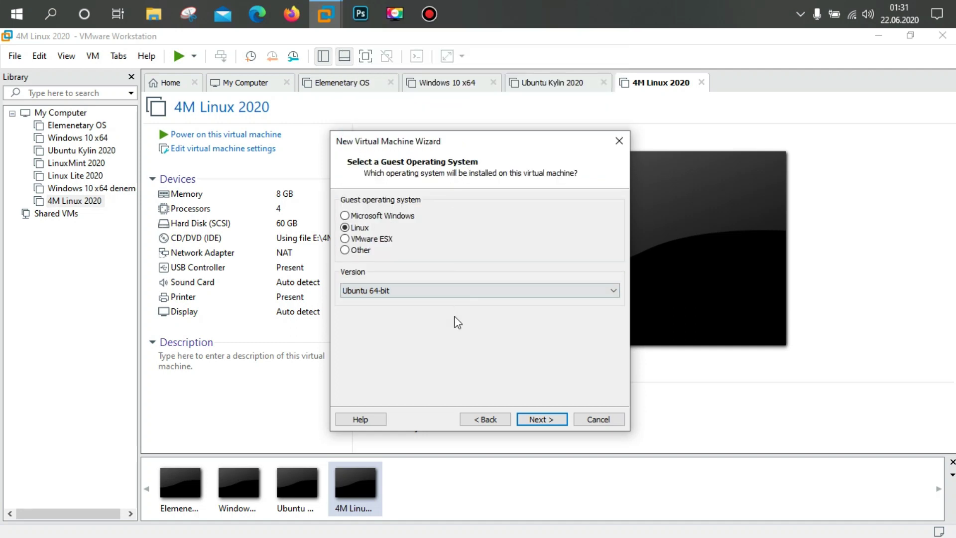
left_click(546, 420)
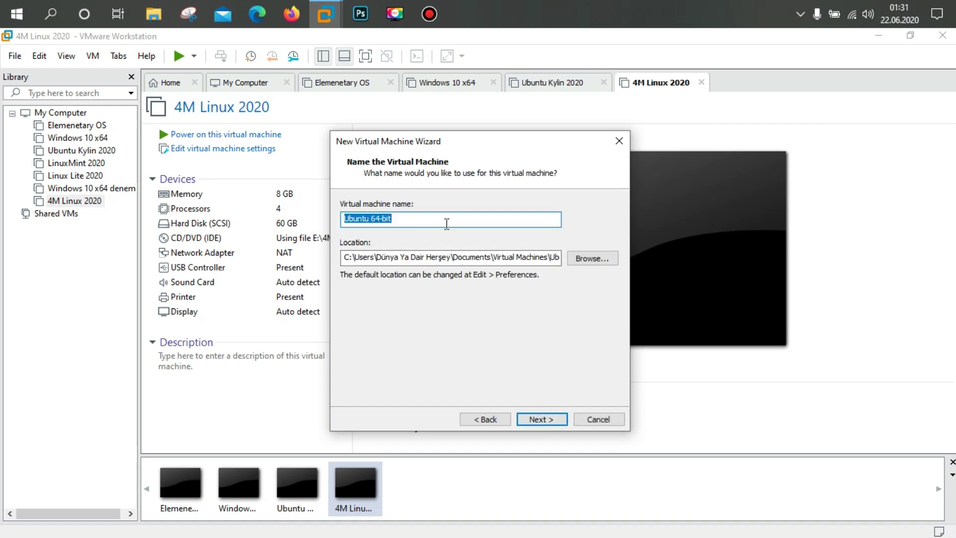
Name the VM 'Robo Linux 2020' and store it in a new folder D:\Robo Linux 2020 Kurulum
type("Robo")
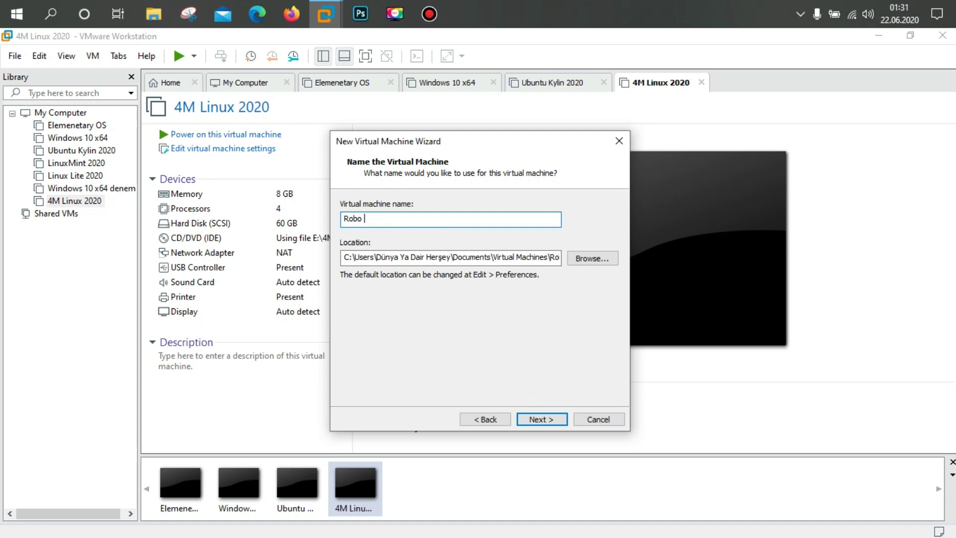
type(" Linux 2020")
left_click(595, 264)
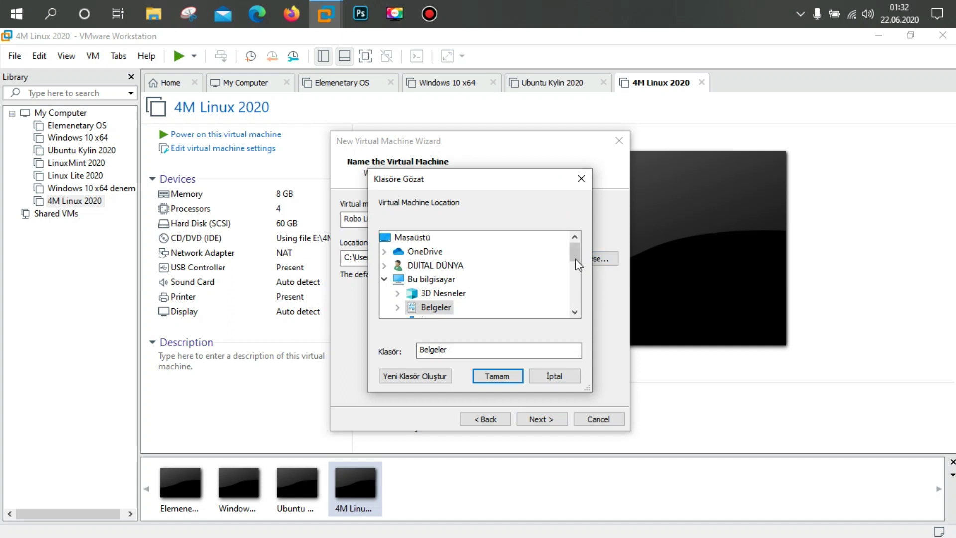
left_click_drag(574, 259, 573, 277)
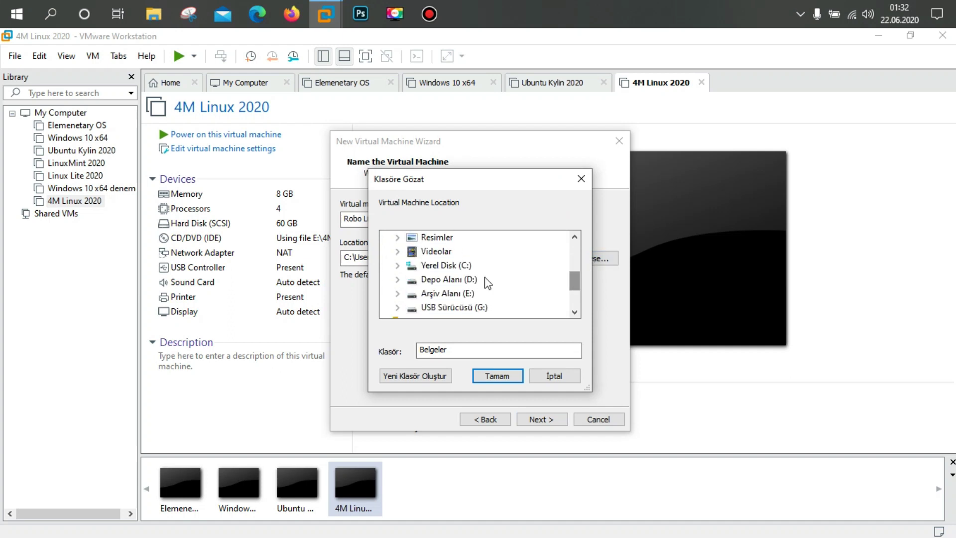
left_click(444, 282)
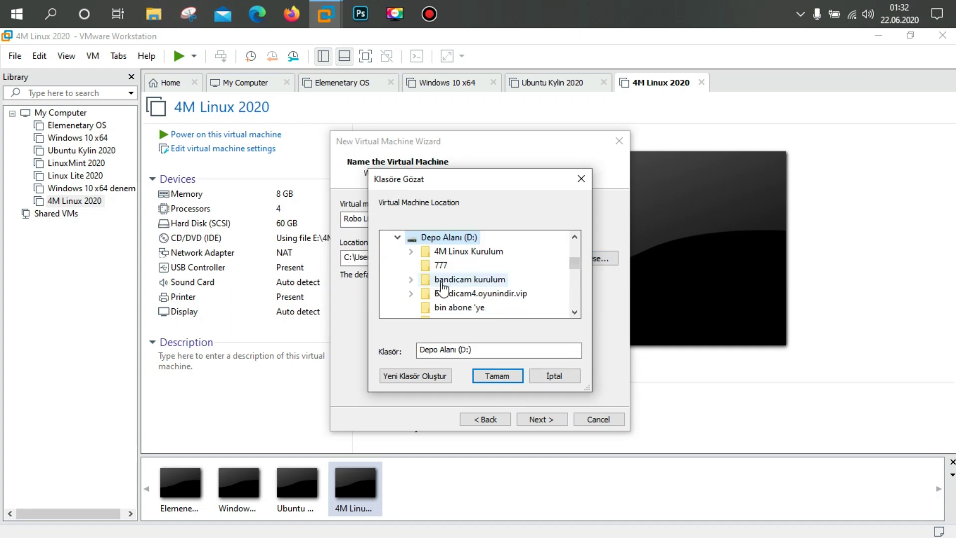
left_click(408, 377)
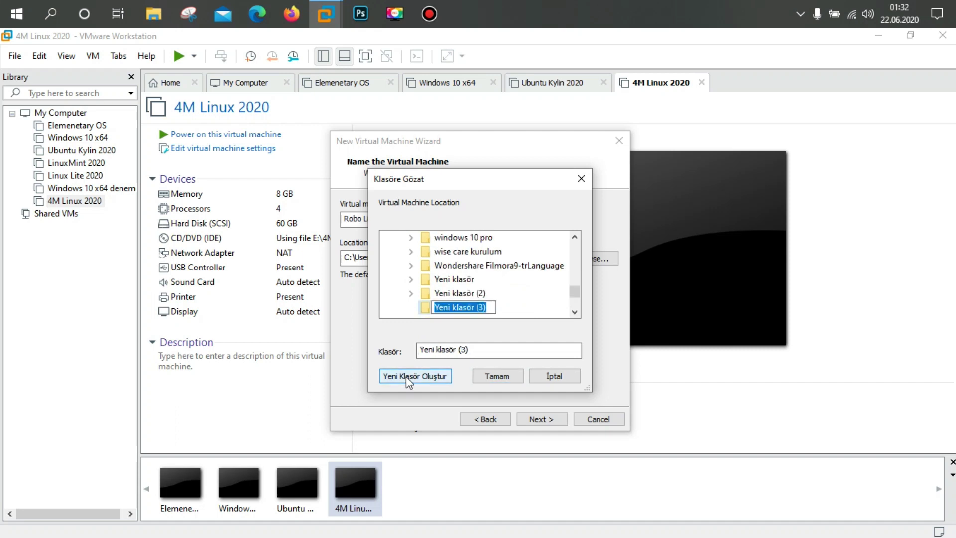
type("Robo Linux")
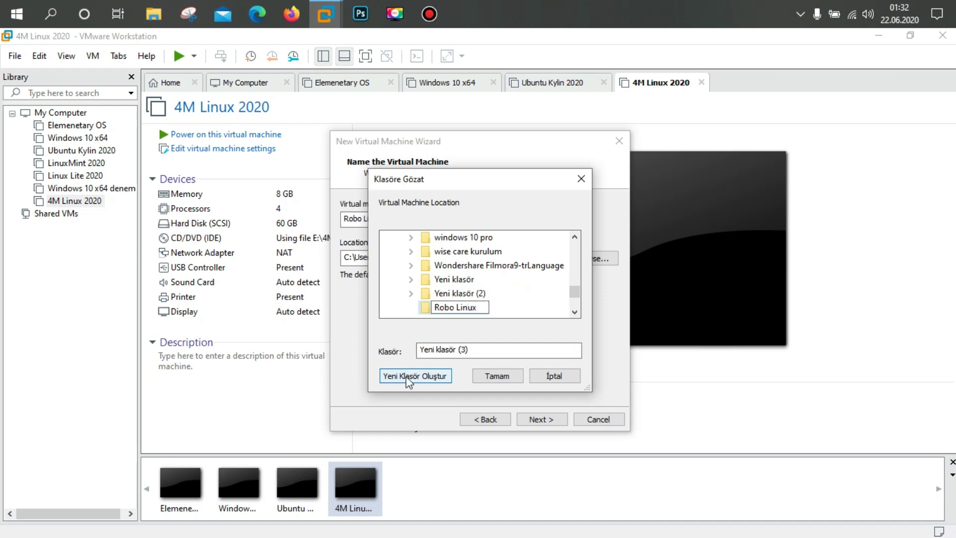
type(" 2020 Kurulum")
left_click(500, 377)
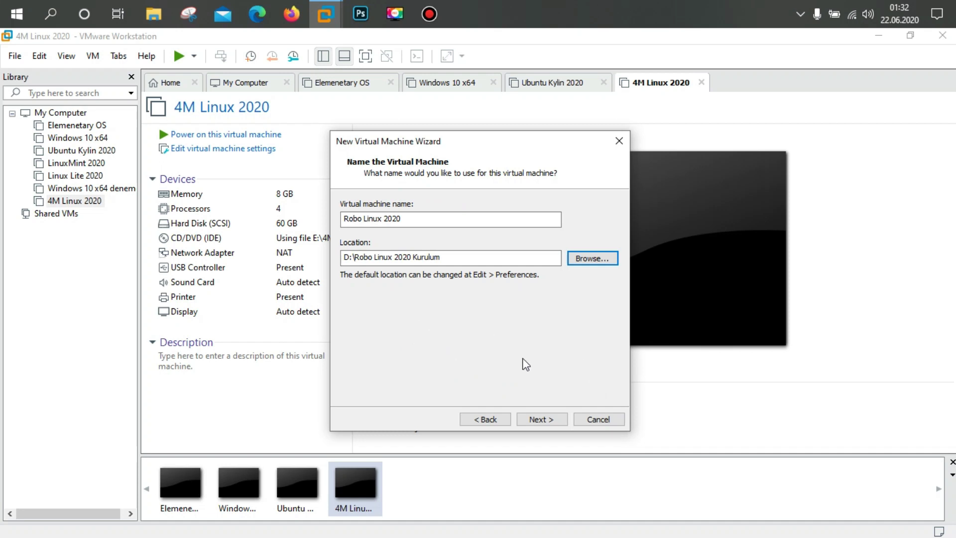
Give the VM a 60 GB virtual disk stored as a single file and finish the wizard
left_click(541, 420)
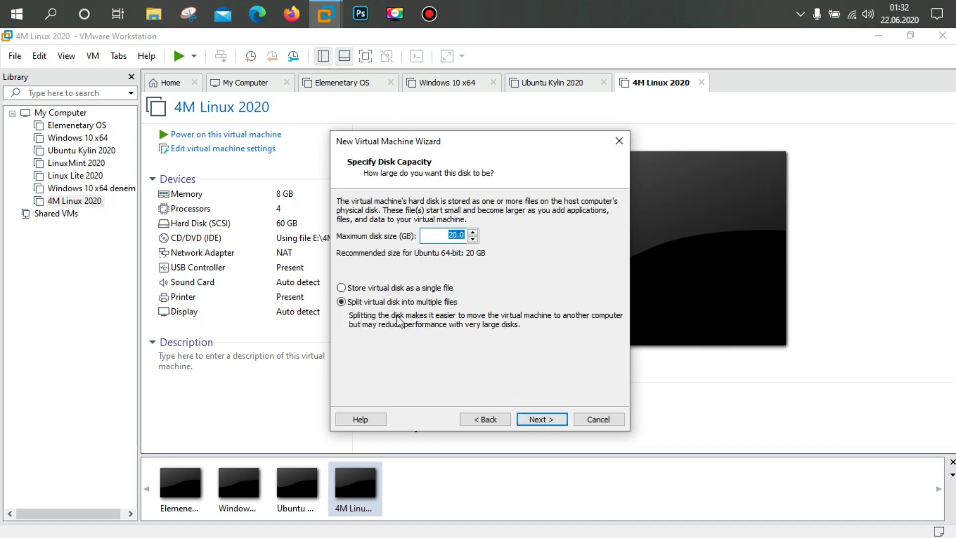
left_click(370, 289)
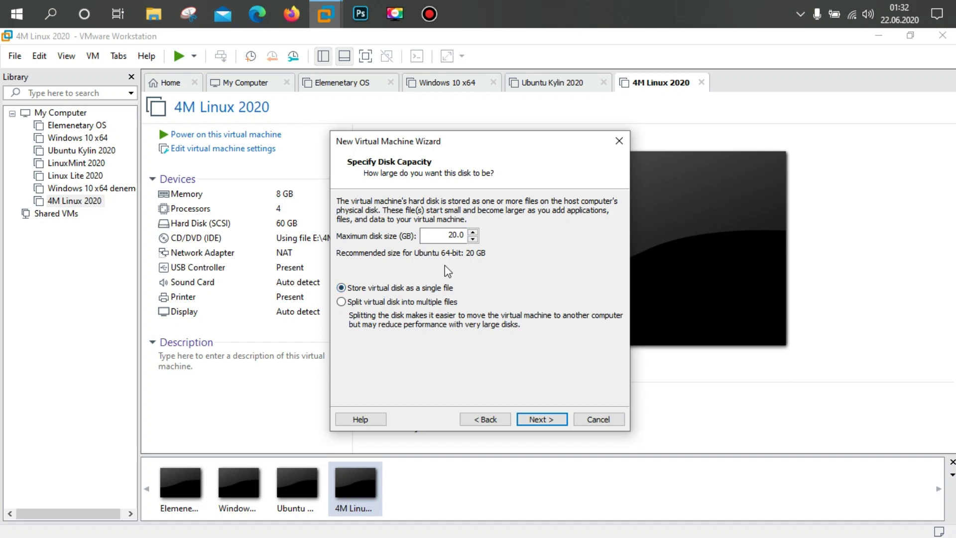
left_click_drag(457, 238, 440, 238)
type("60")
left_click(549, 422)
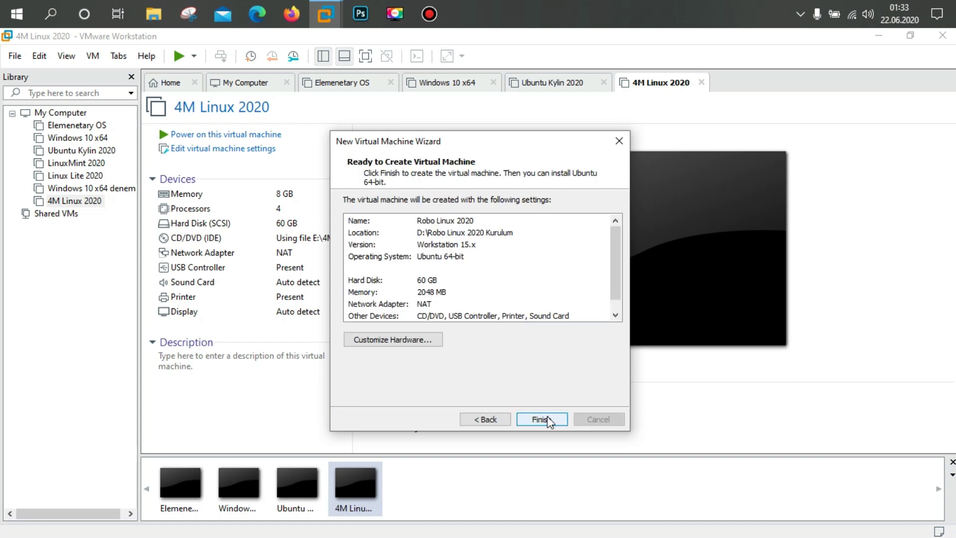
left_click(550, 422)
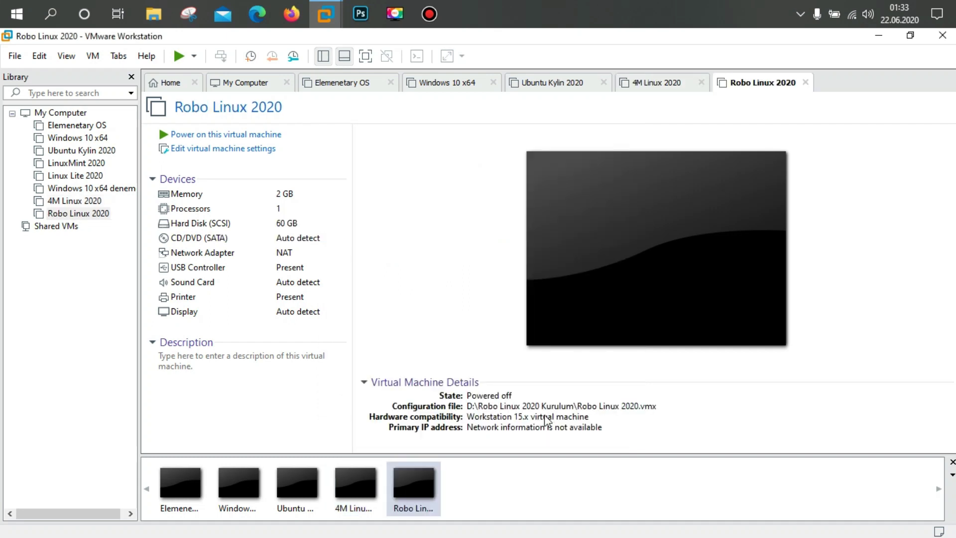
Set the VM's memory to 8 GB and its processors to 2 with 2 cores each
left_click(217, 151)
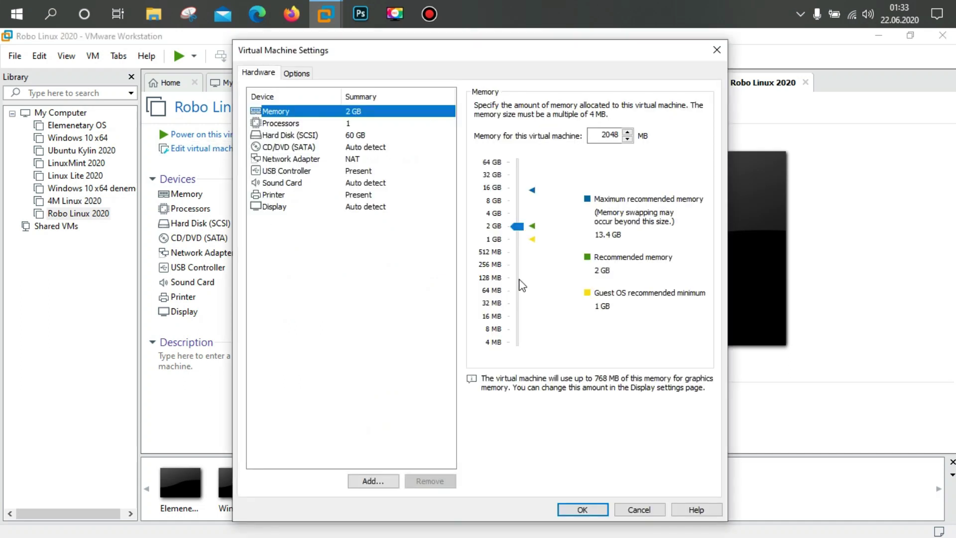
left_click_drag(517, 234, 519, 202)
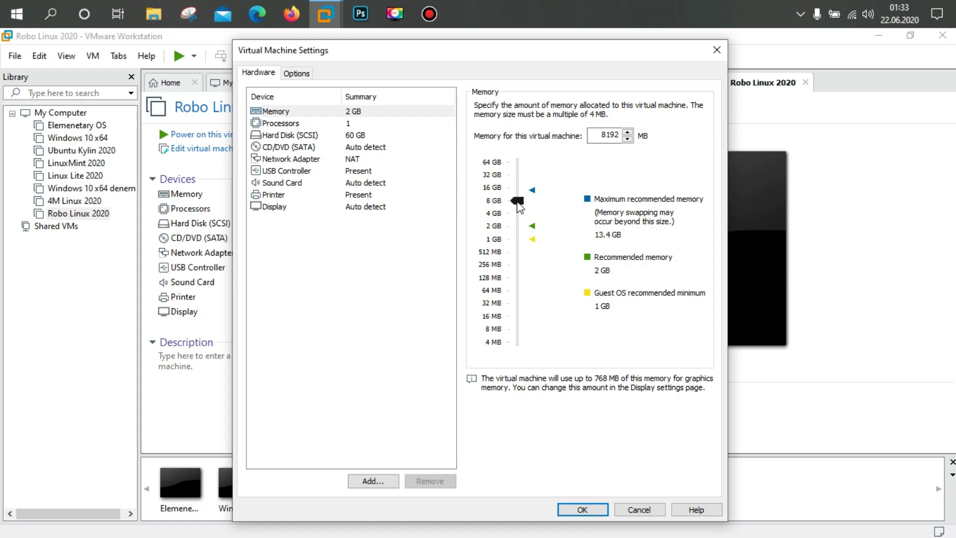
left_click(303, 124)
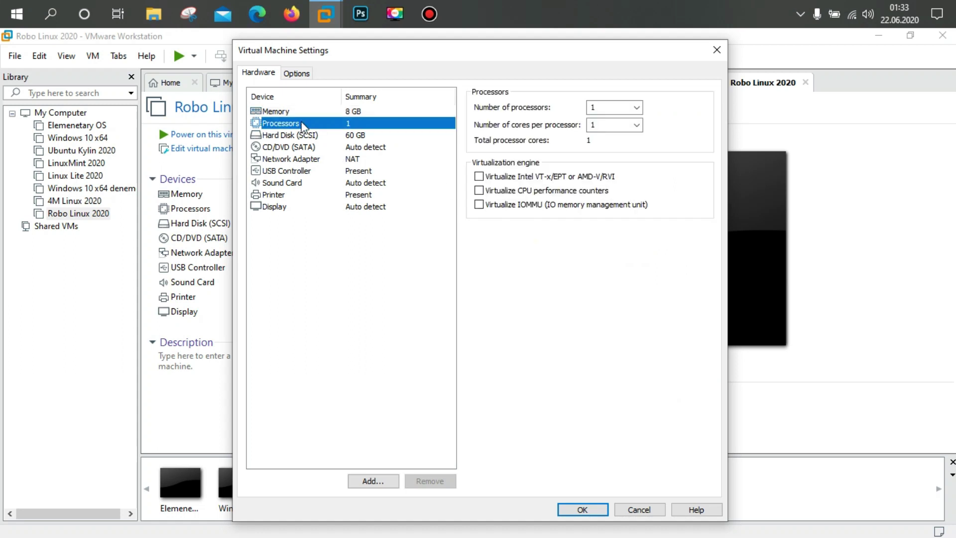
left_click(637, 107)
left_click(640, 134)
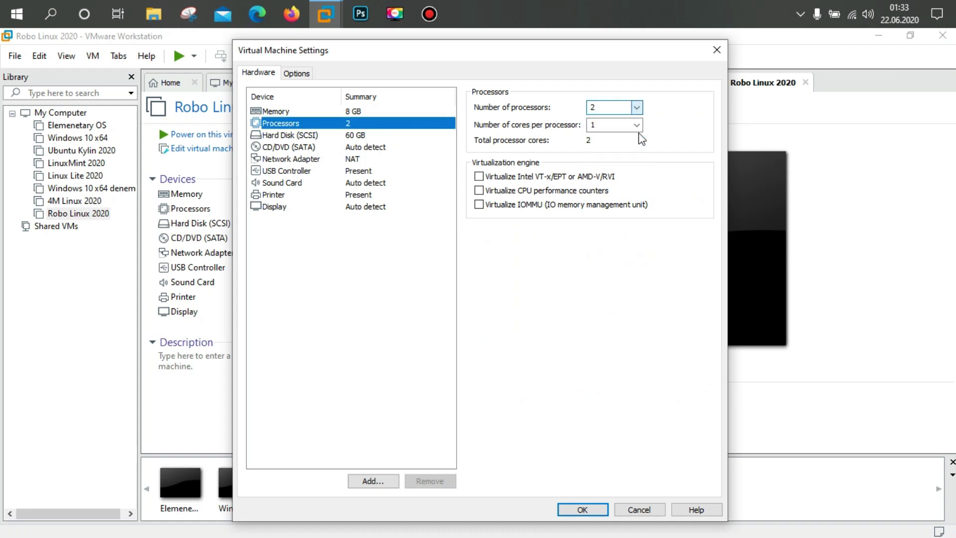
left_click(636, 125)
left_click(640, 146)
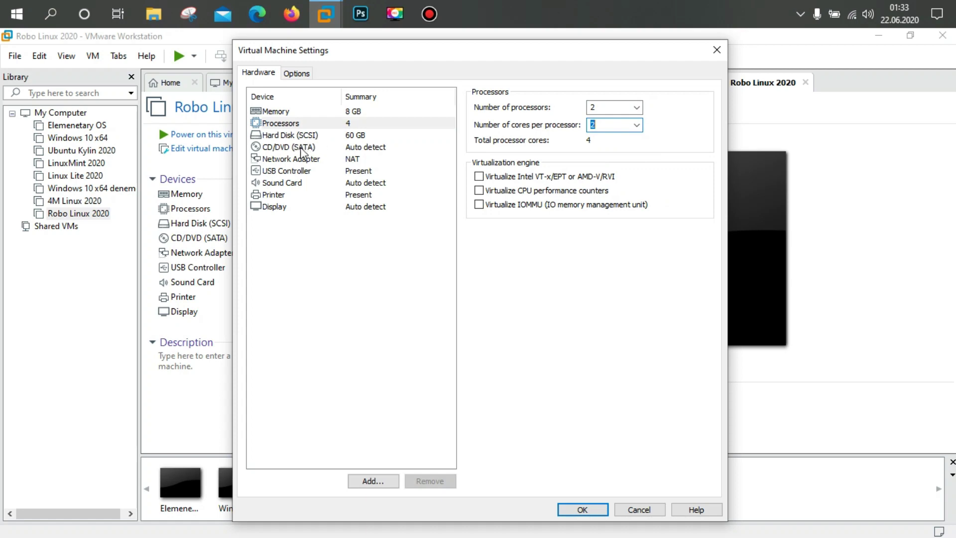
Switch the CD/DVD drive to use an ISO image file and browse for the image
left_click(301, 148)
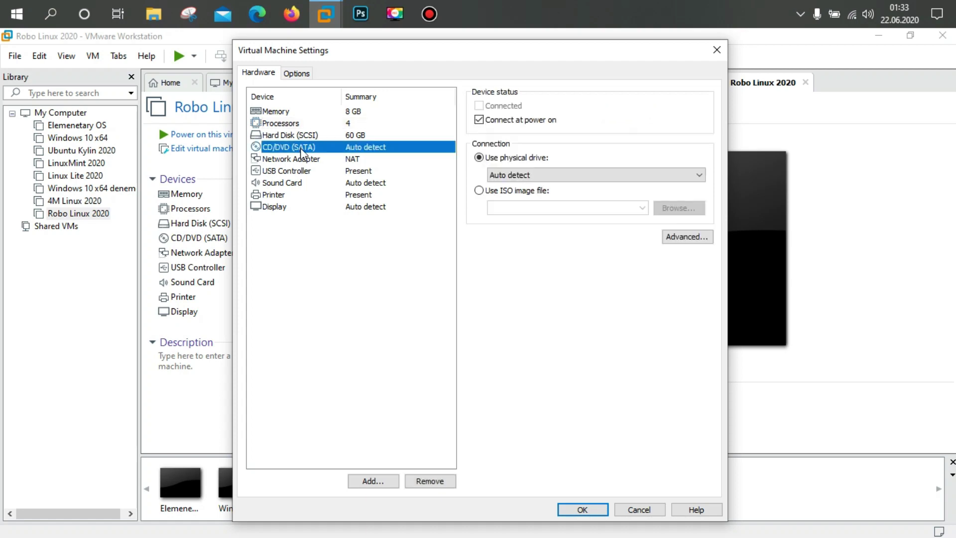
left_click(480, 192)
left_click(675, 209)
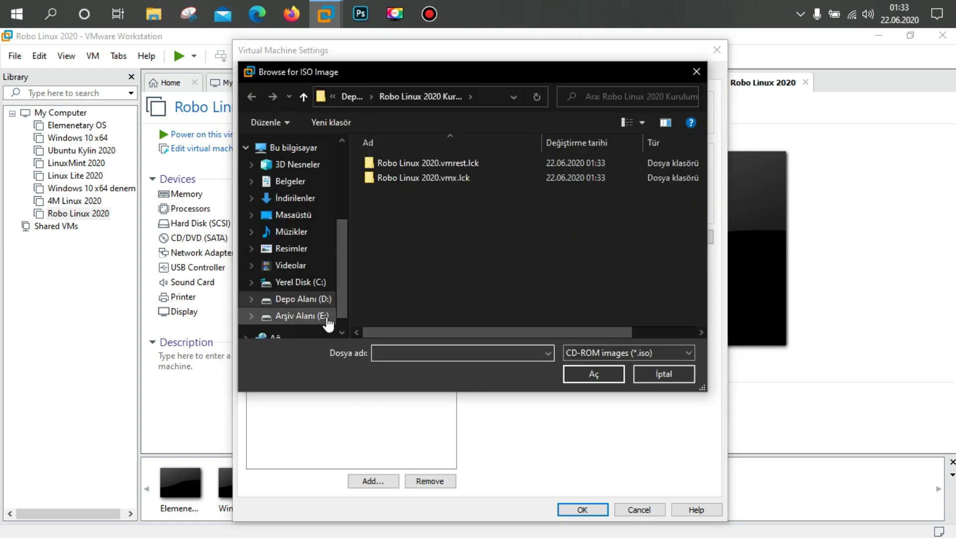
Load E:\robolinux64-mate3d-v11.02.iso into the VM's CD/DVD drive
left_click(329, 318)
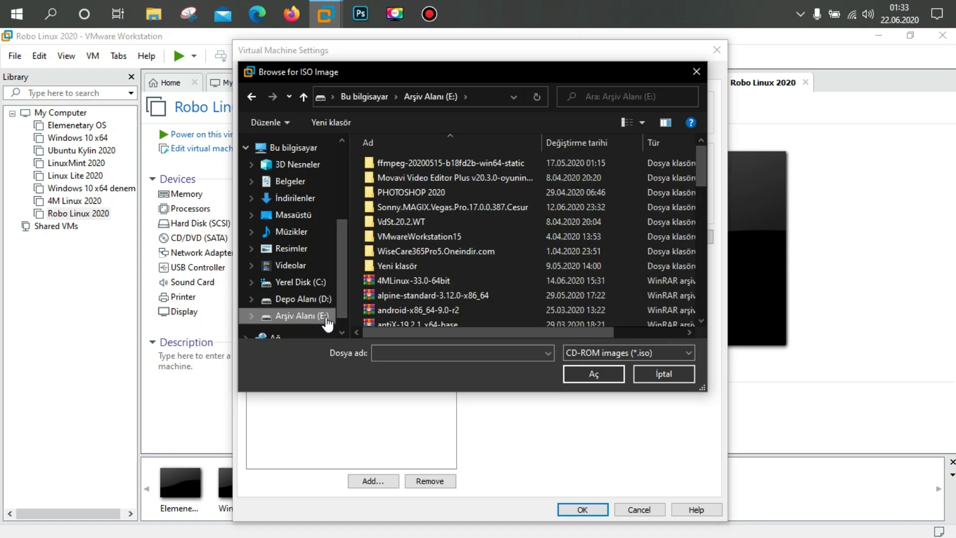
scroll(457, 271, "down", 2)
scroll(456, 268, "down", 10)
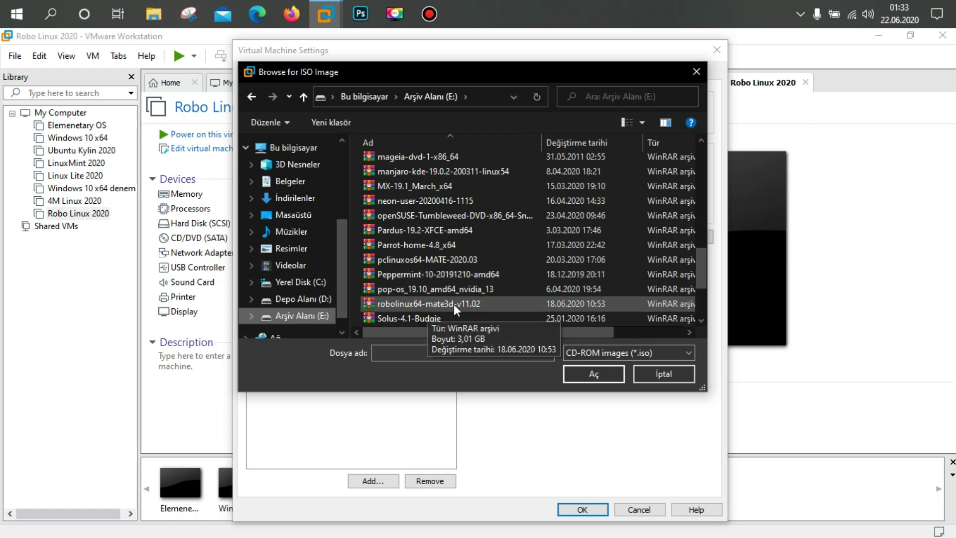
left_click(488, 302)
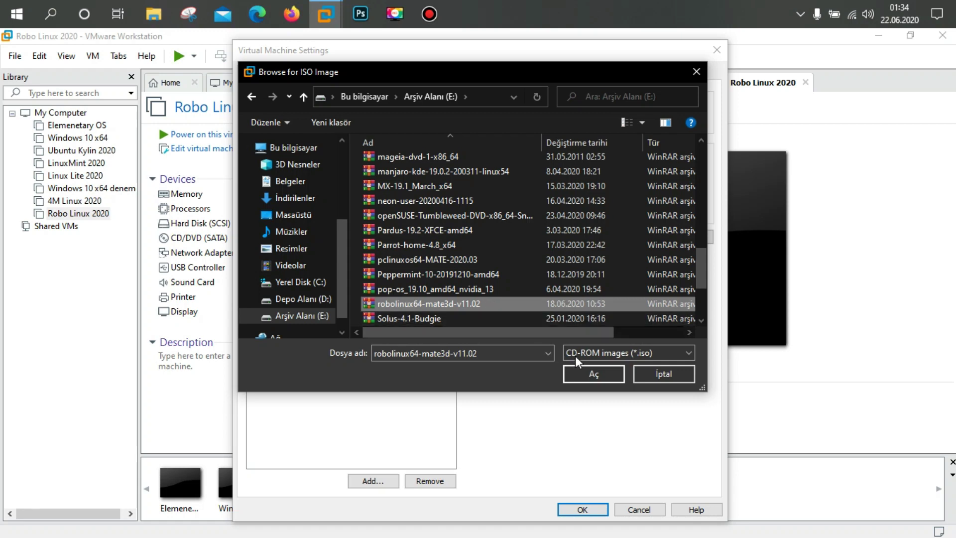
left_click(588, 373)
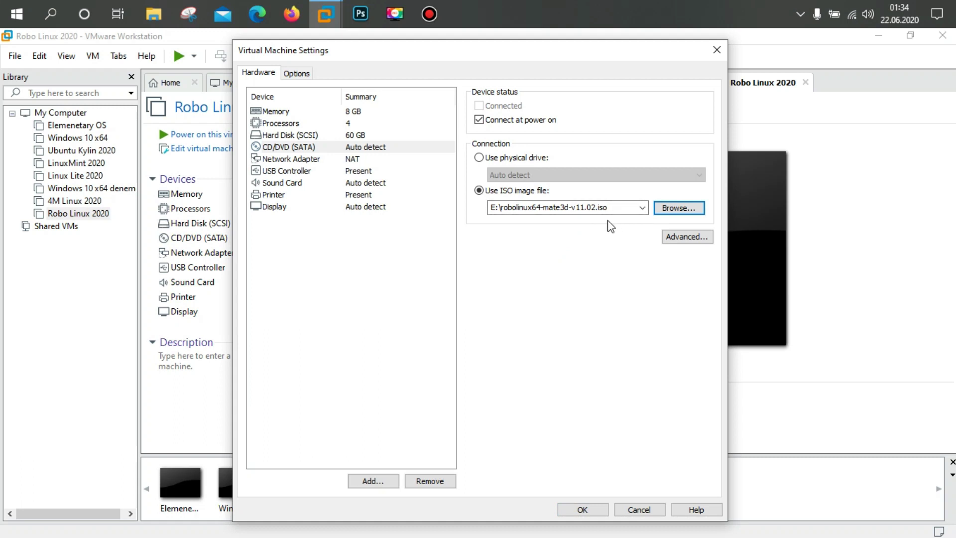
Review the Options and Advanced pages, then save the VM settings with OK
left_click(297, 74)
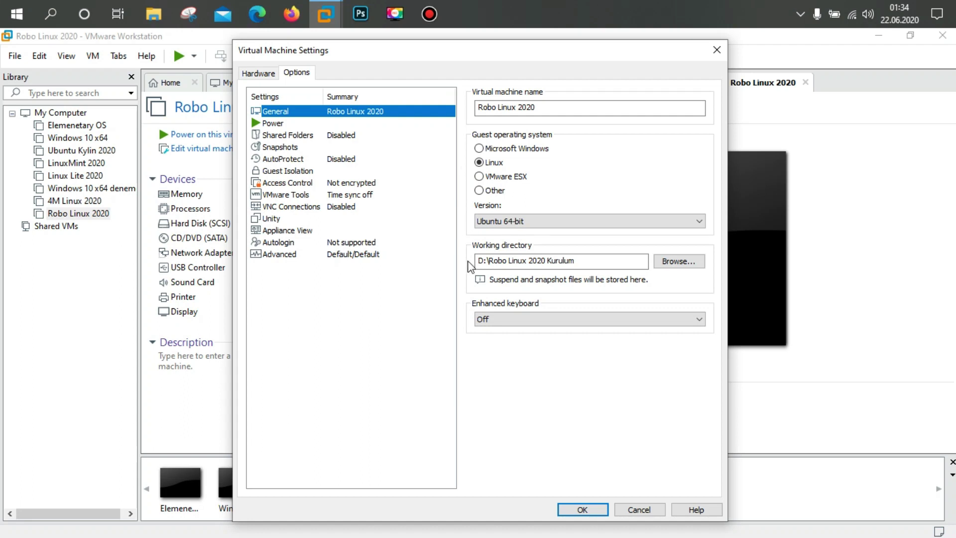
left_click(285, 256)
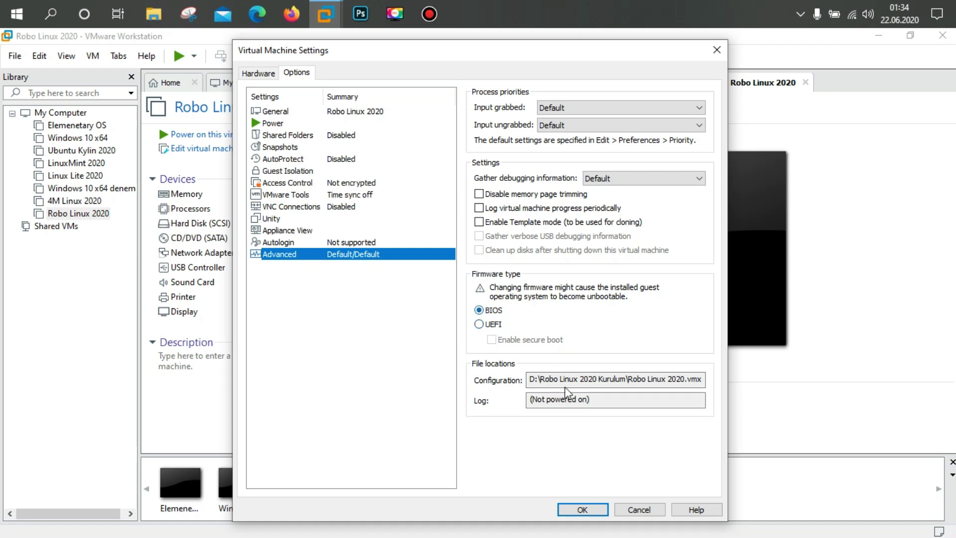
left_click(584, 509)
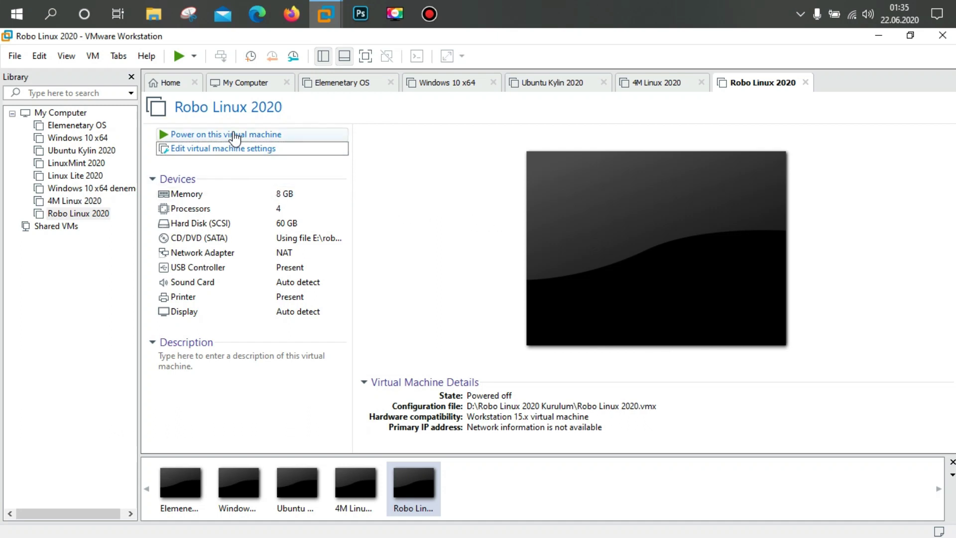
Power on Robo Linux 2020 in full screen and boot the Start Robolinux_11 entry
left_click(234, 136)
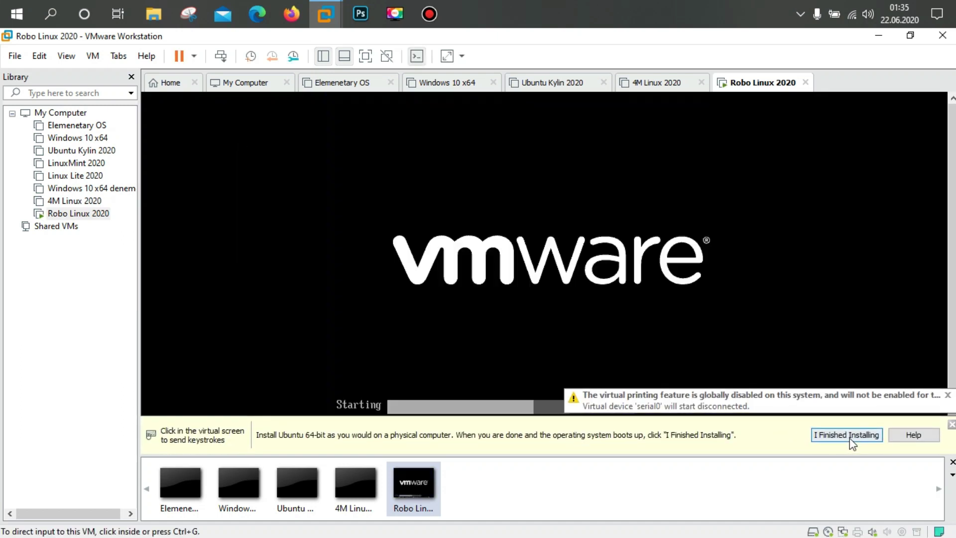
left_click(852, 437)
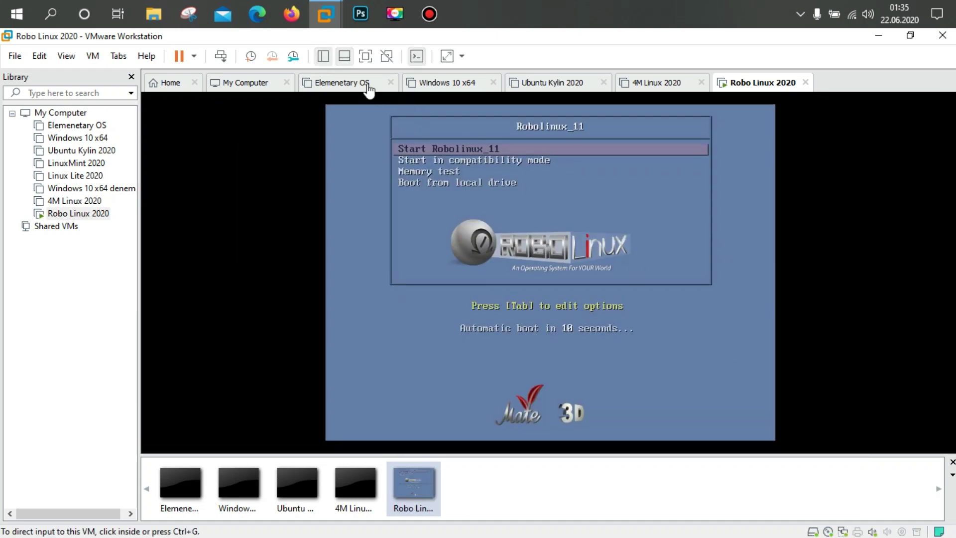
left_click(365, 57)
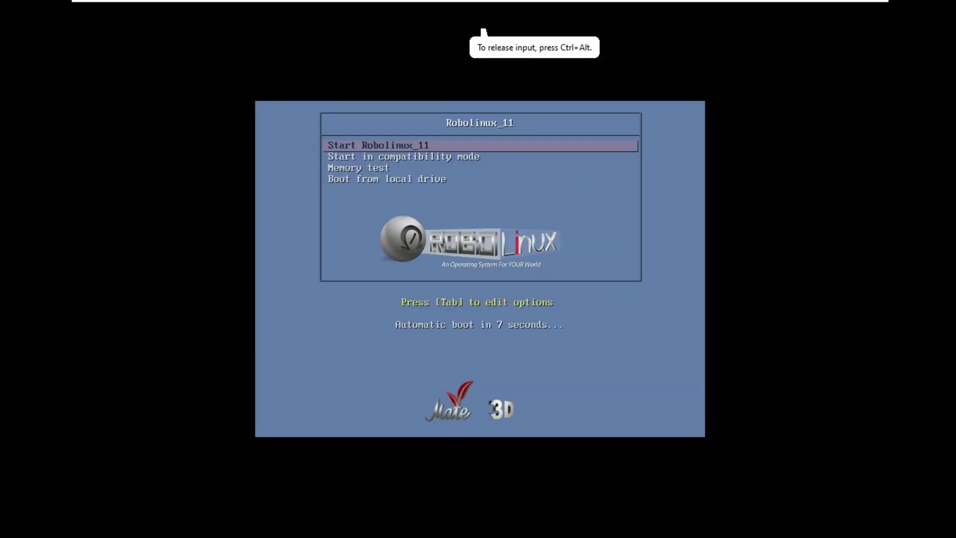
key("Return")
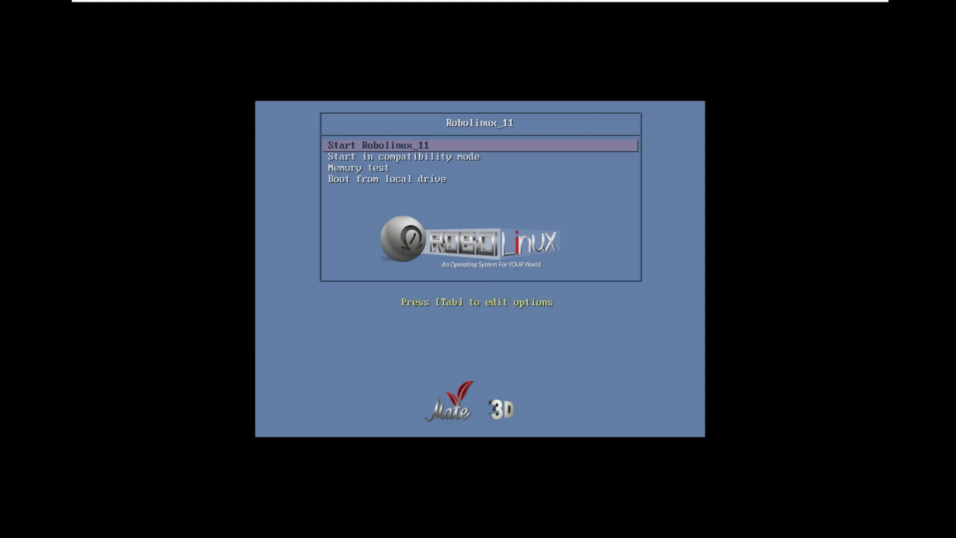
key("Return")
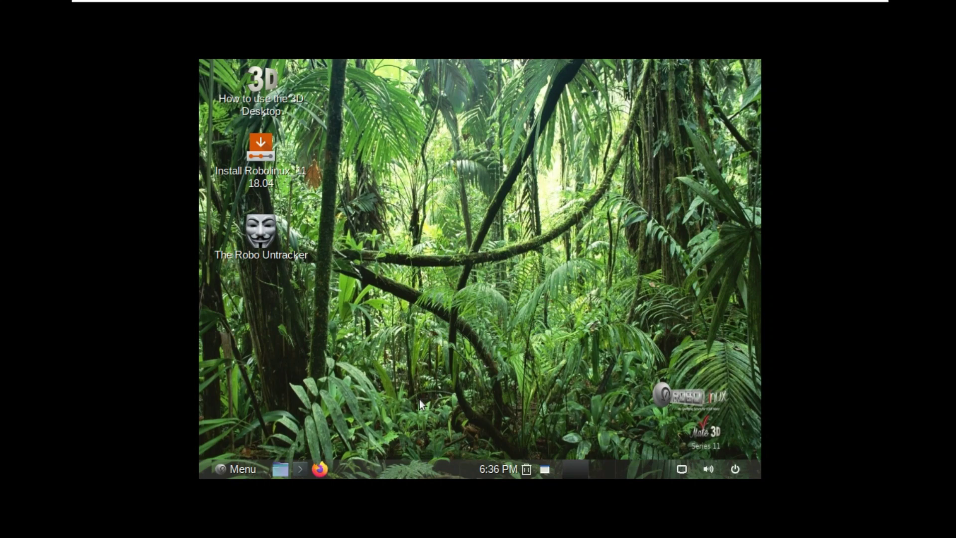
Open the display settings from the Robolinux Control Center
left_click(237, 468)
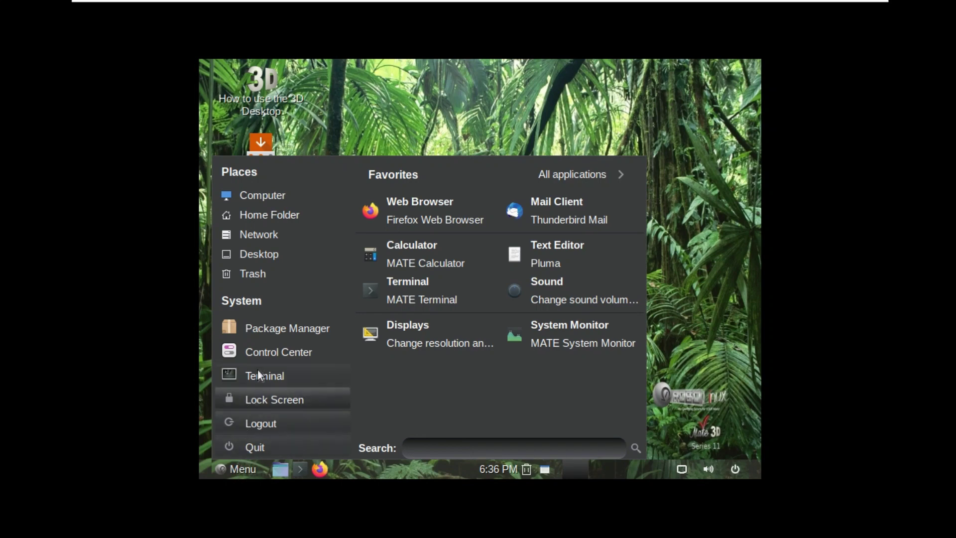
left_click(318, 355)
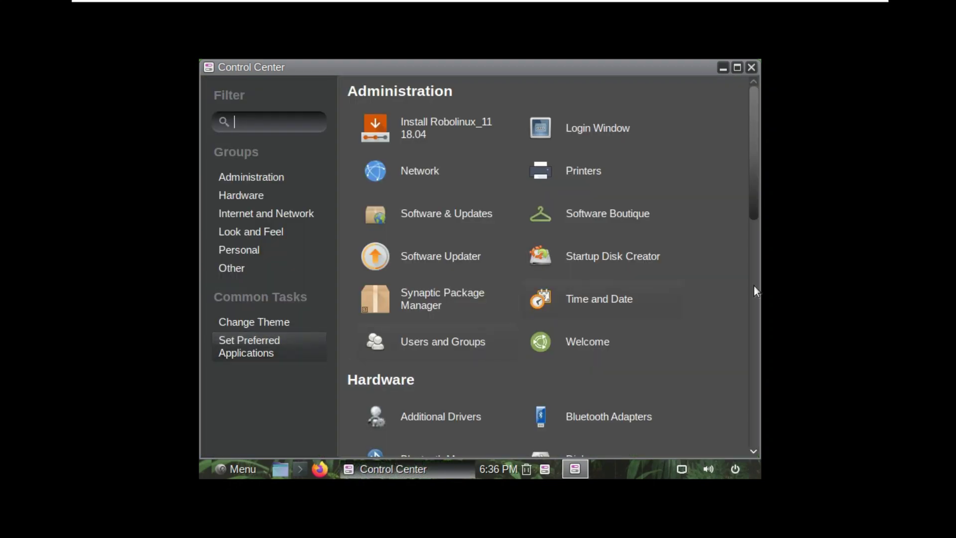
scroll(488, 307, "down", 3)
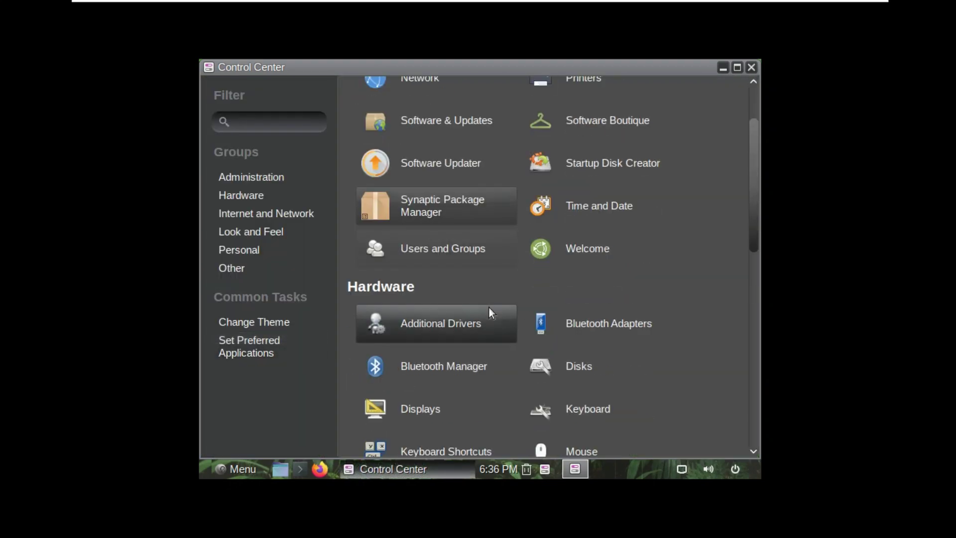
left_click(423, 411)
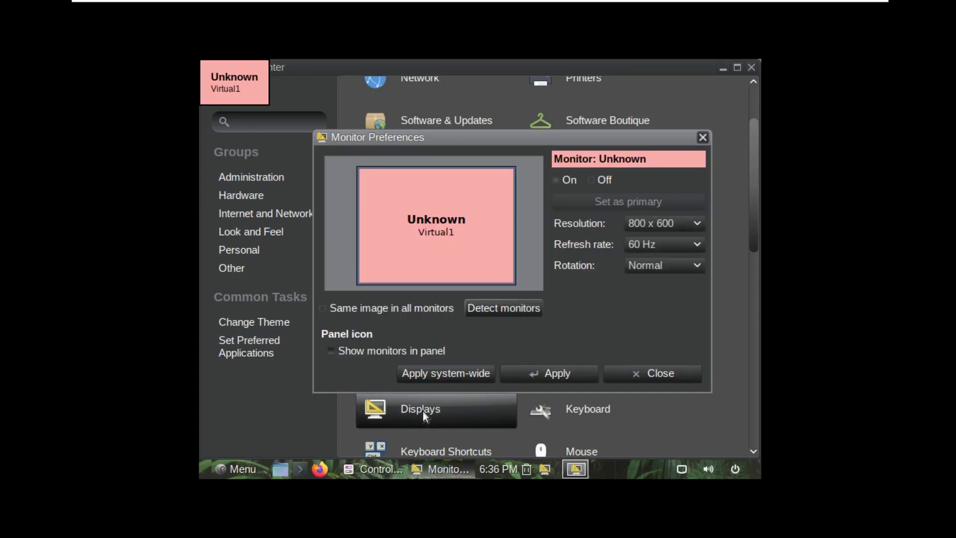
Apply and keep the 1360 x 768 resolution, then close Monitor Preferences and the Control Center
left_click(681, 223)
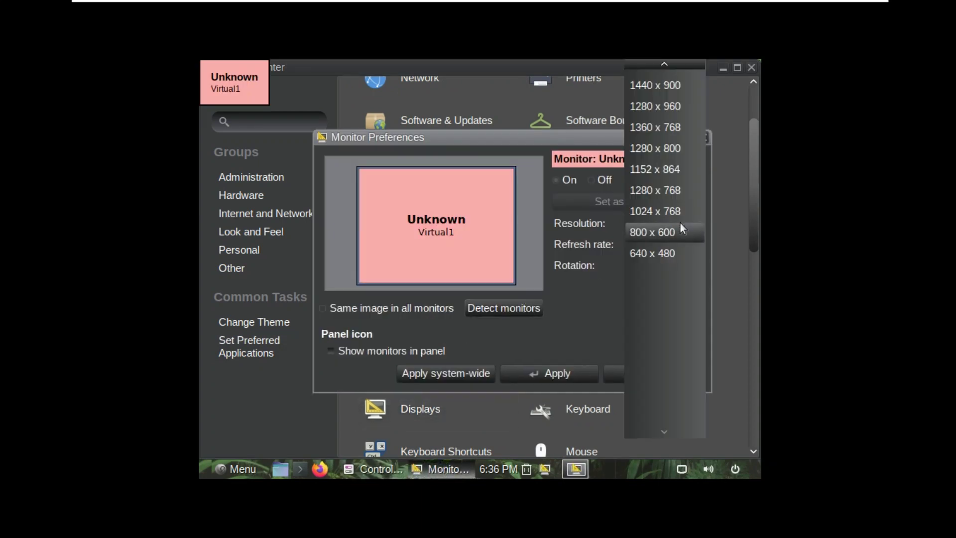
left_click(685, 126)
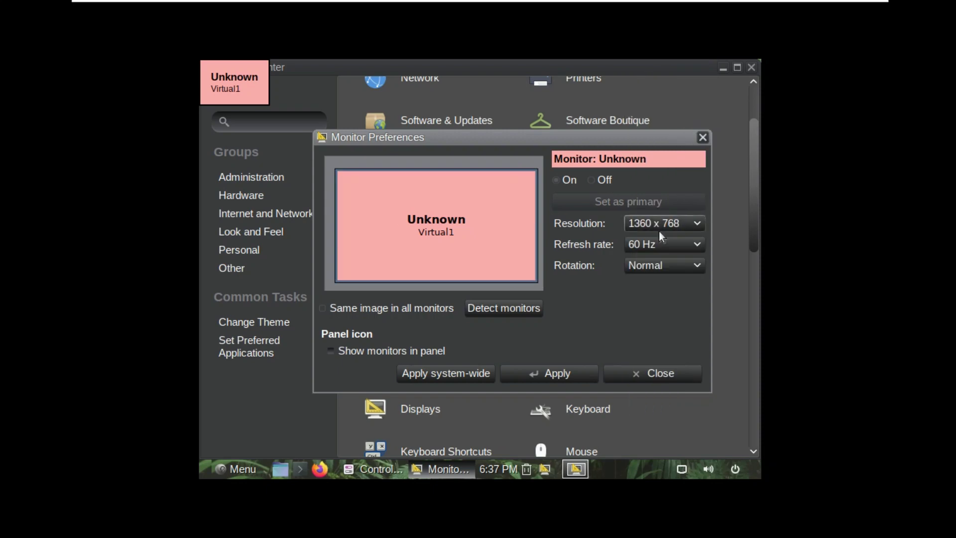
left_click(560, 373)
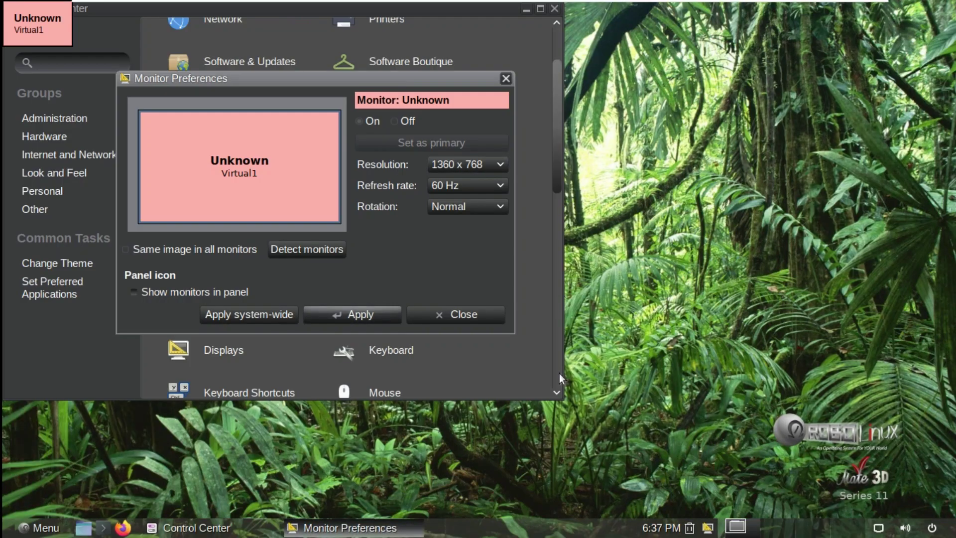
left_click(432, 232)
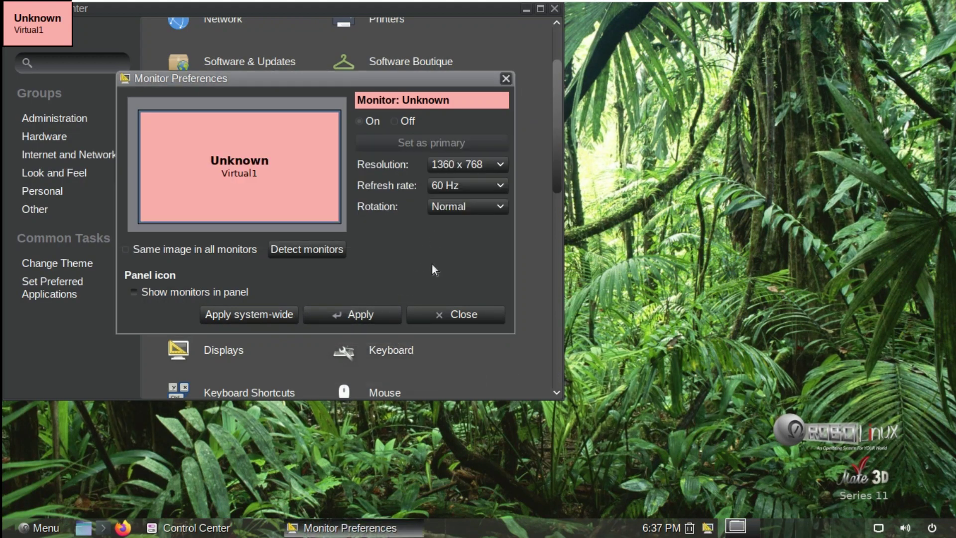
left_click(460, 314)
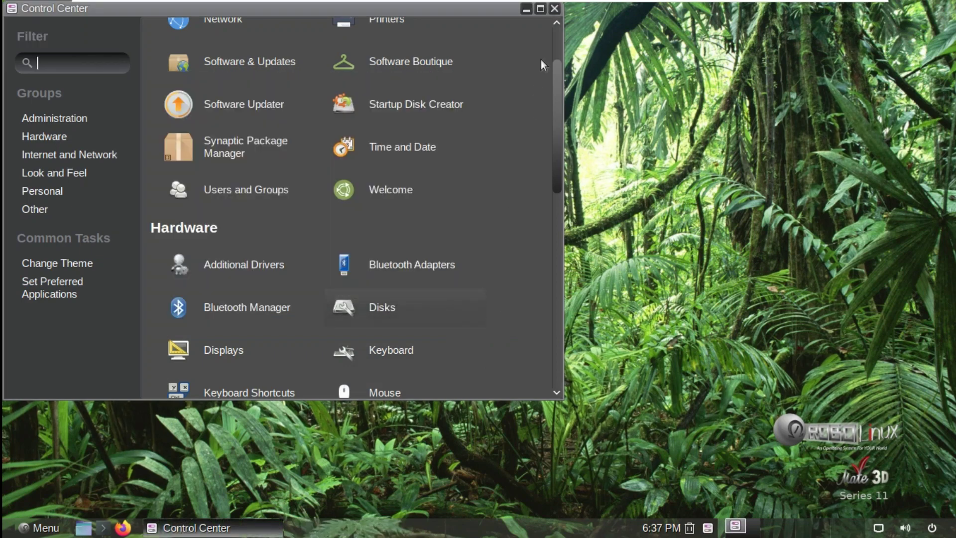
left_click(554, 9)
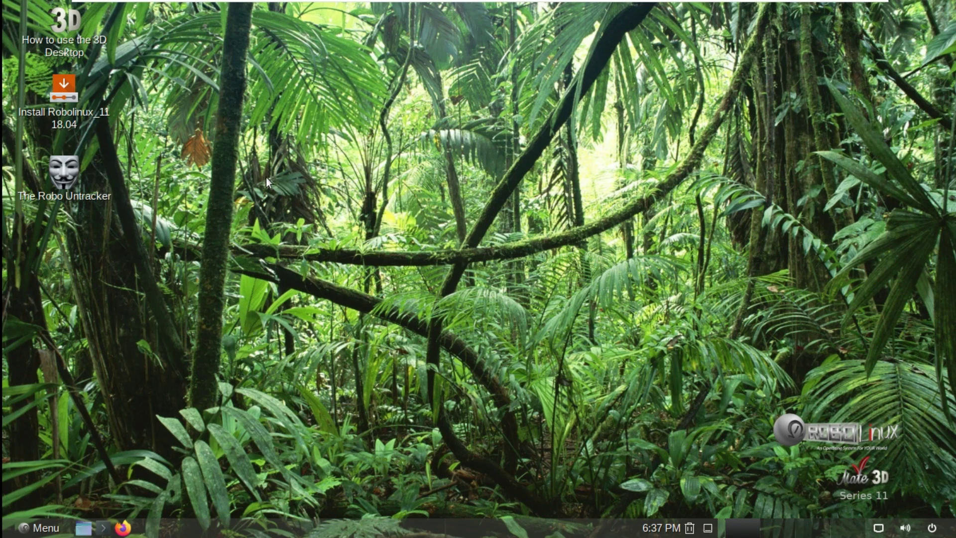
Launch the Robolinux installer and choose Türkçe as the installation language
left_click(70, 104)
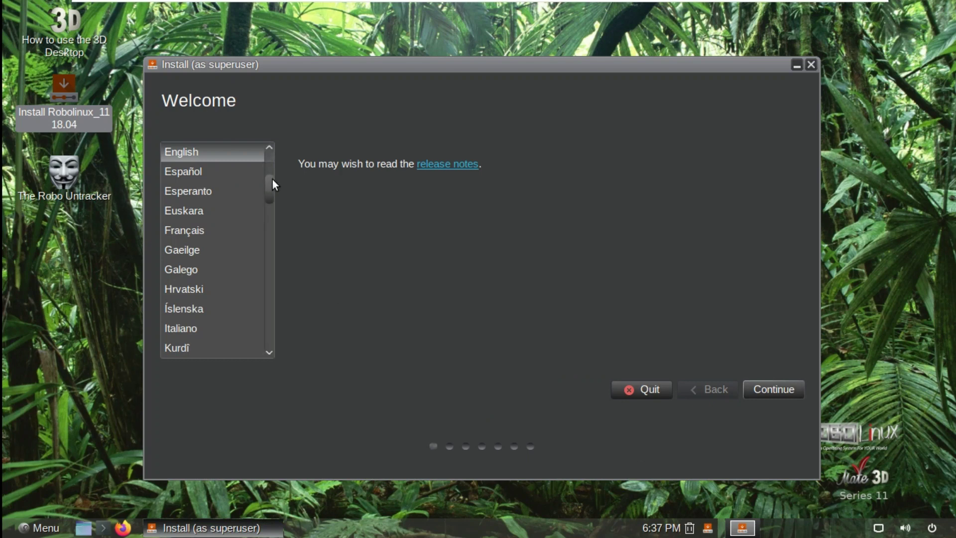
left_click_drag(273, 185, 268, 239)
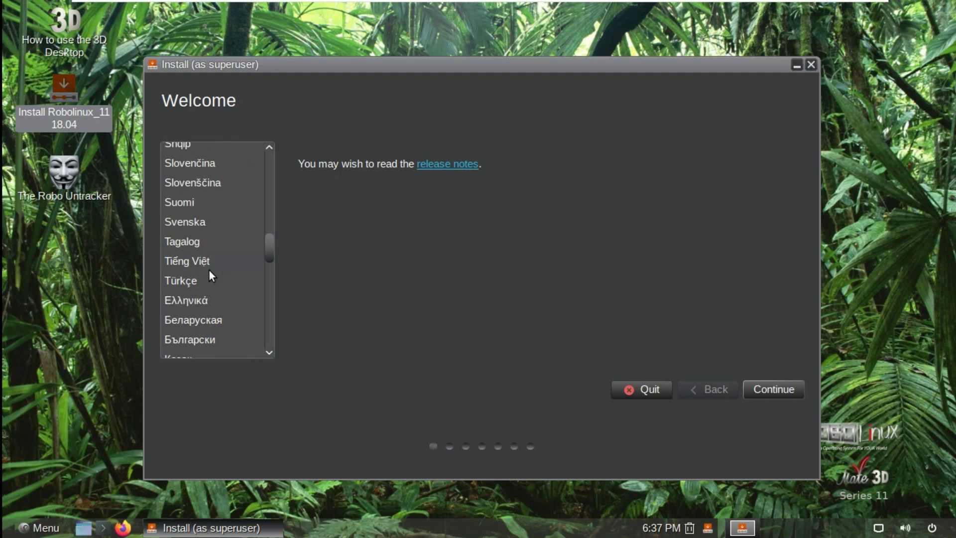
left_click(190, 279)
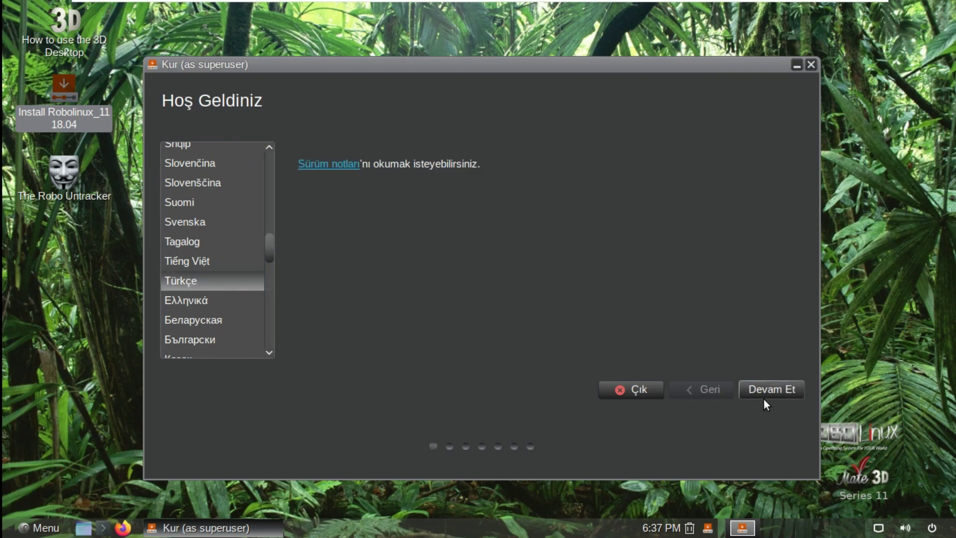
left_click(781, 390)
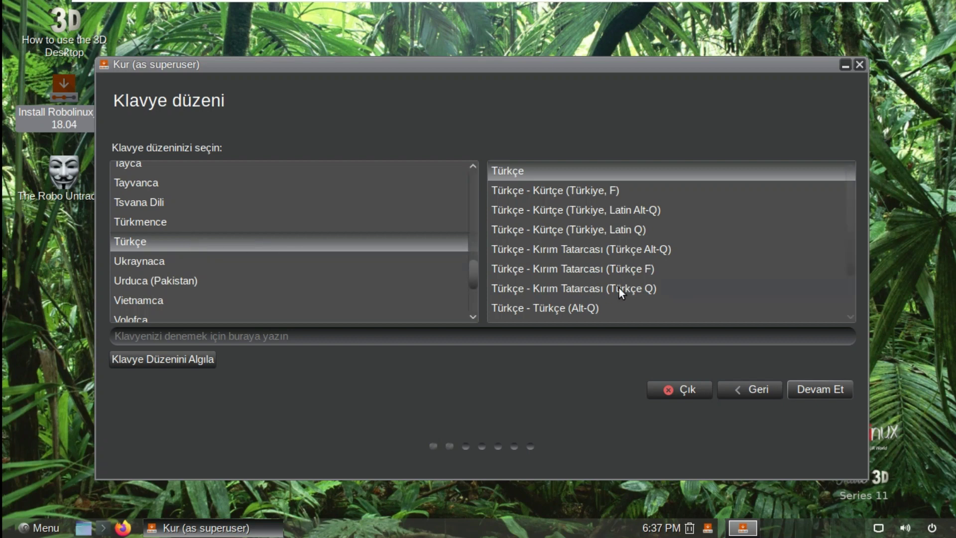
Select the Türkçe (uluslararası, ölü tuşlarla) keyboard layout, test it with 'işçö', and accept it
left_click_drag(851, 249, 715, 325)
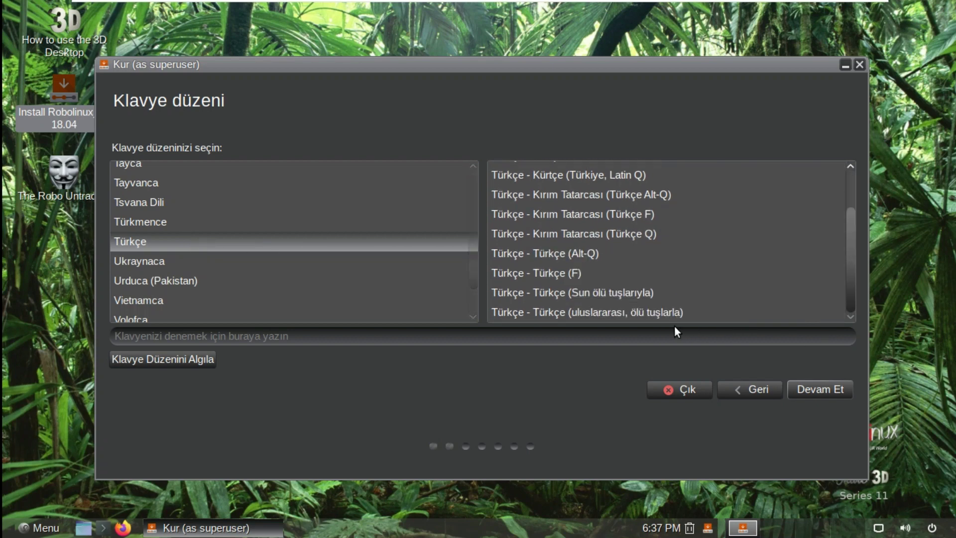
left_click(612, 311)
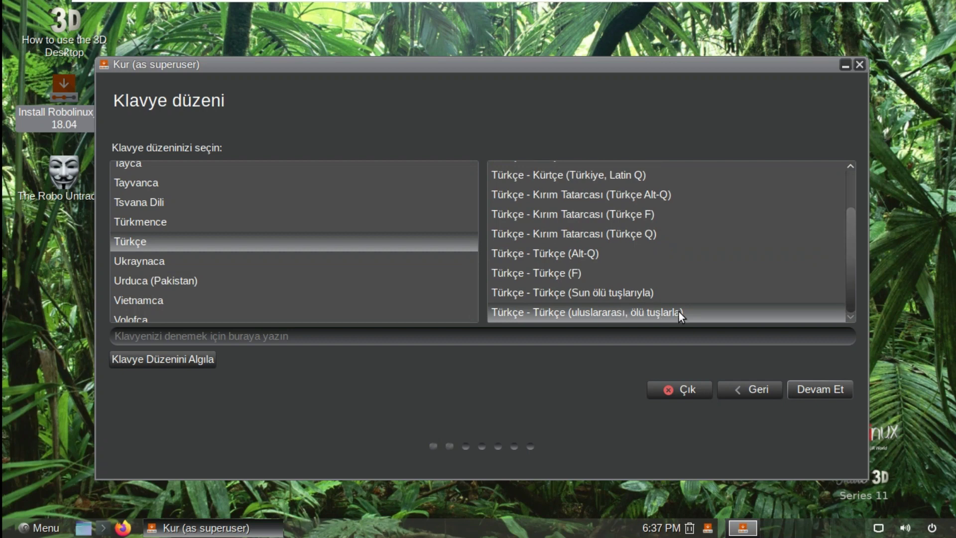
left_click(366, 336)
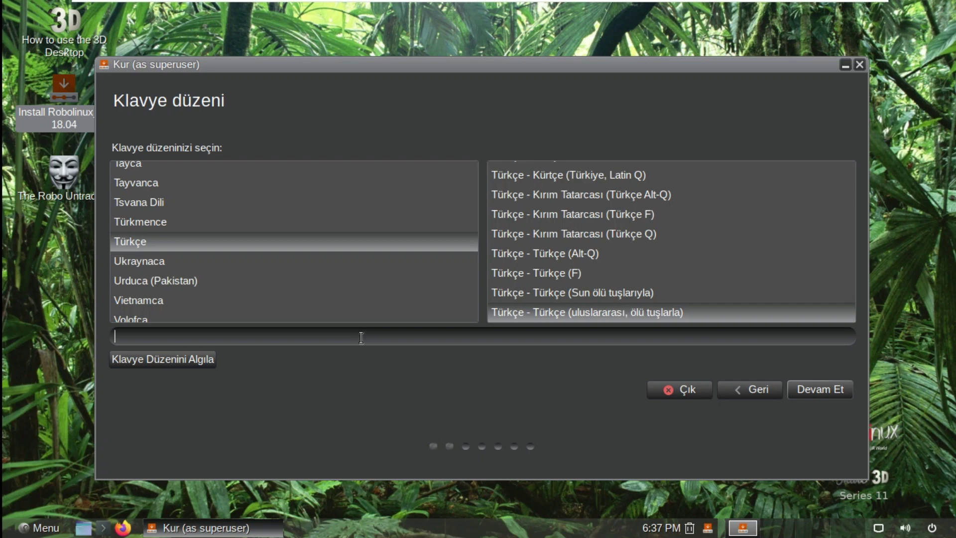
type("işçö")
left_click(832, 391)
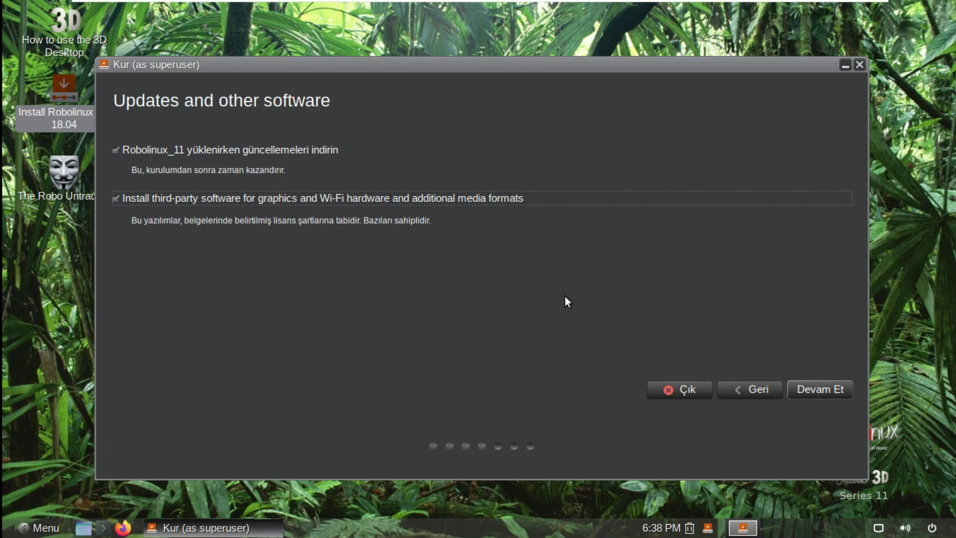
Keep updates and third-party software enabled, erase the whole disk for Robolinux_11, and confirm the partition changes
left_click(839, 390)
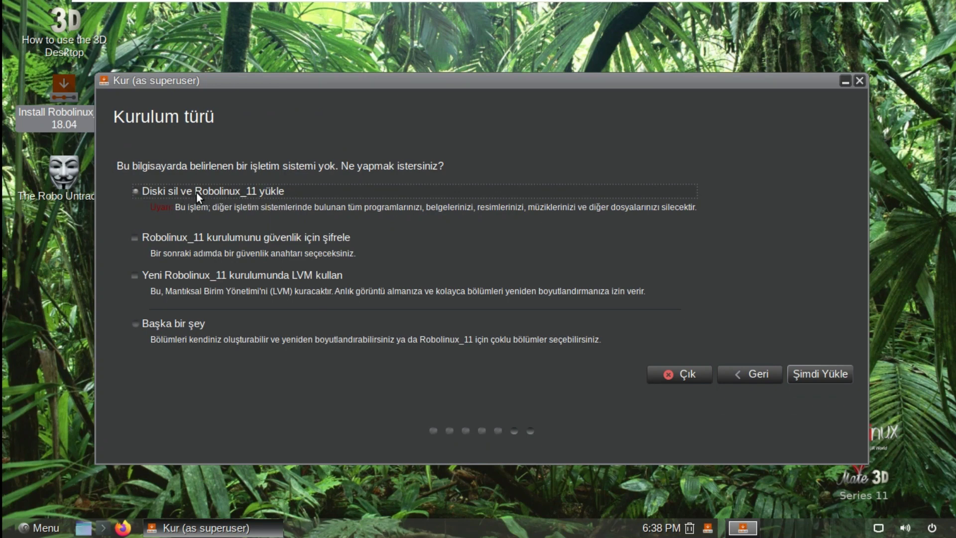
left_click(836, 373)
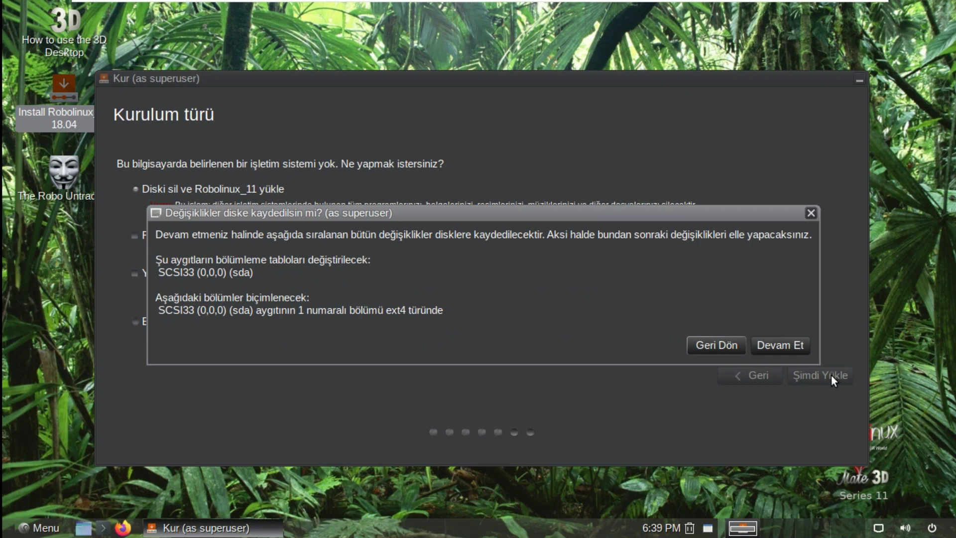
left_click(780, 345)
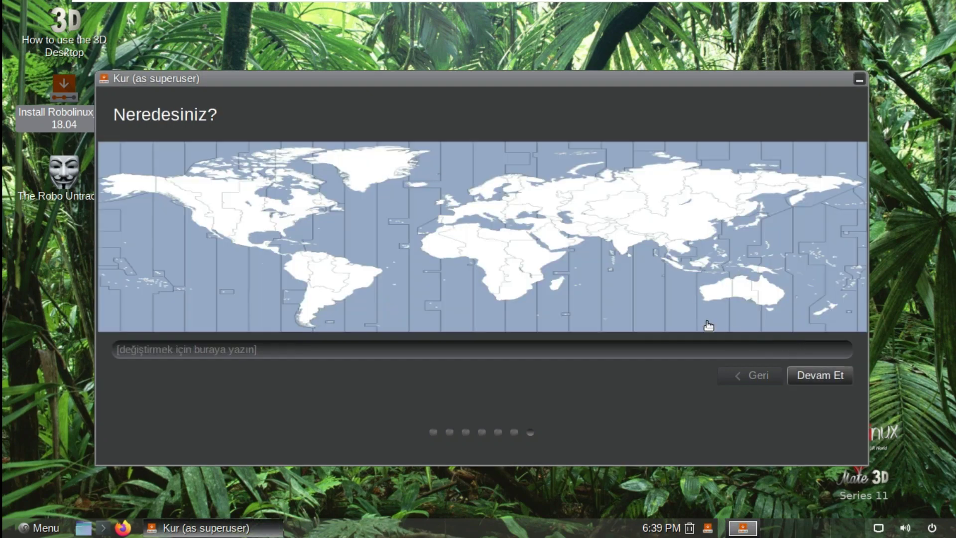
Set the time zone to Istanbul, then enter the full name and a confirmed account password
left_click(530, 223)
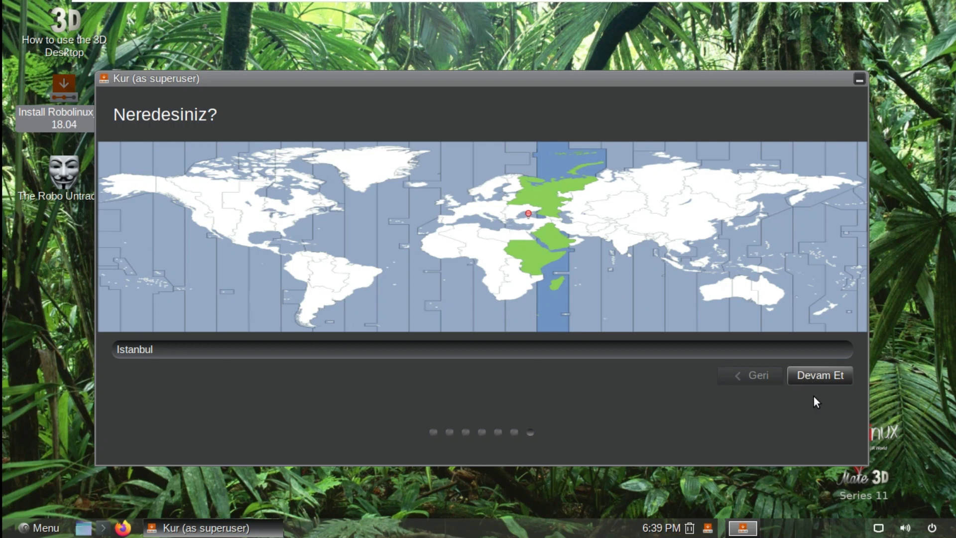
left_click(830, 374)
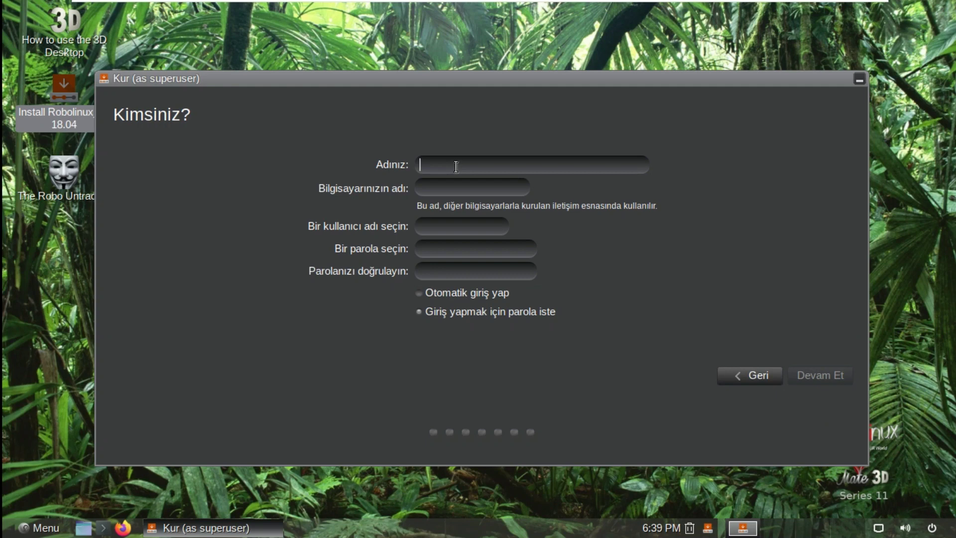
type("Dijital Dünya")
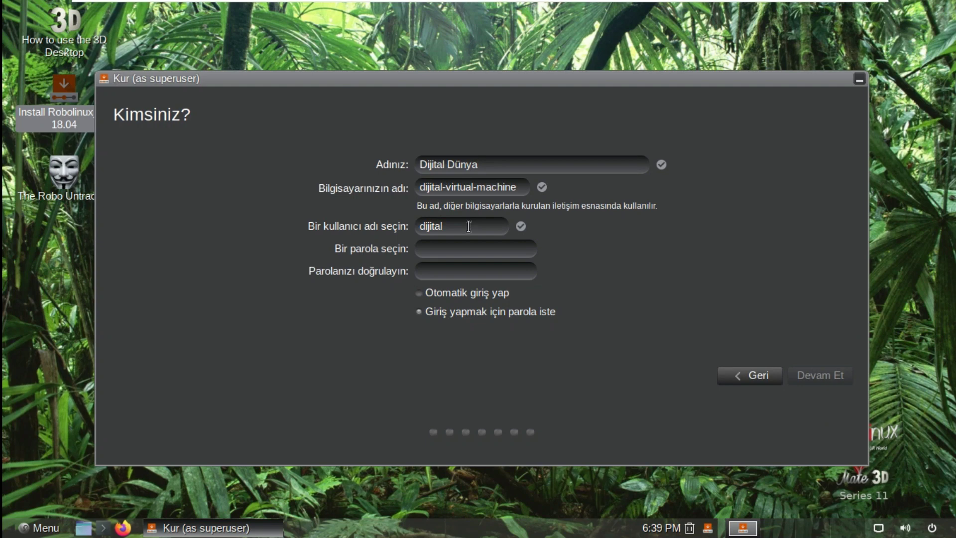
left_click(465, 253)
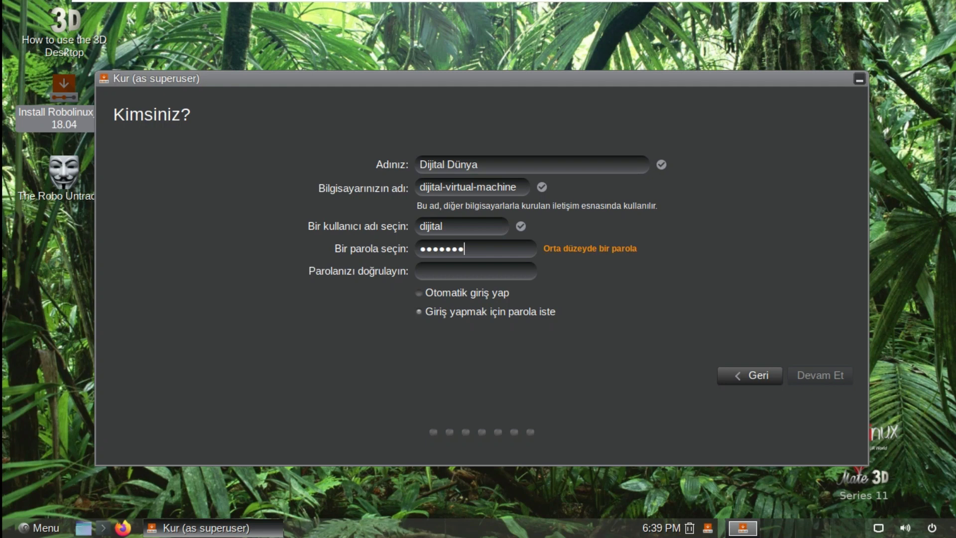
key("Tab")
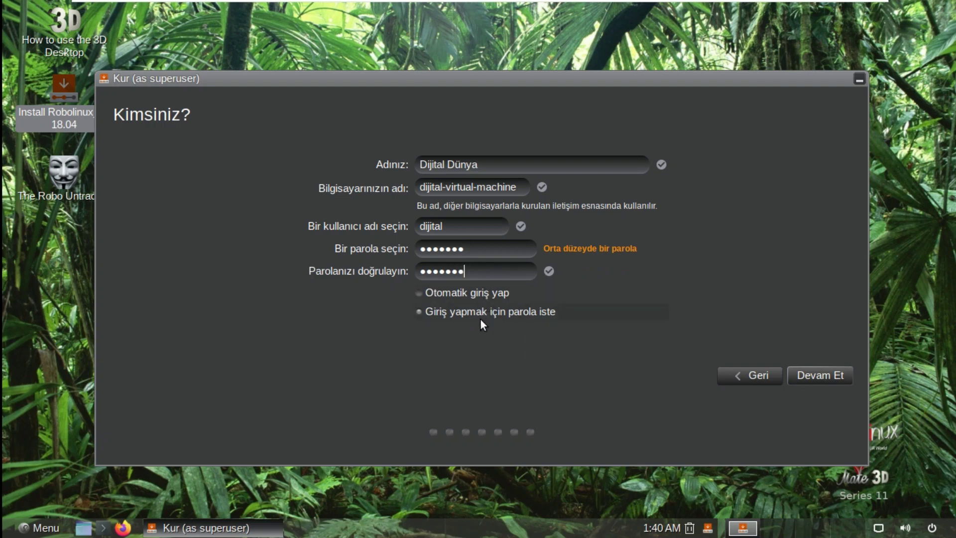
Submit the user details and let Robolinux copy files and install to completion
left_click(827, 375)
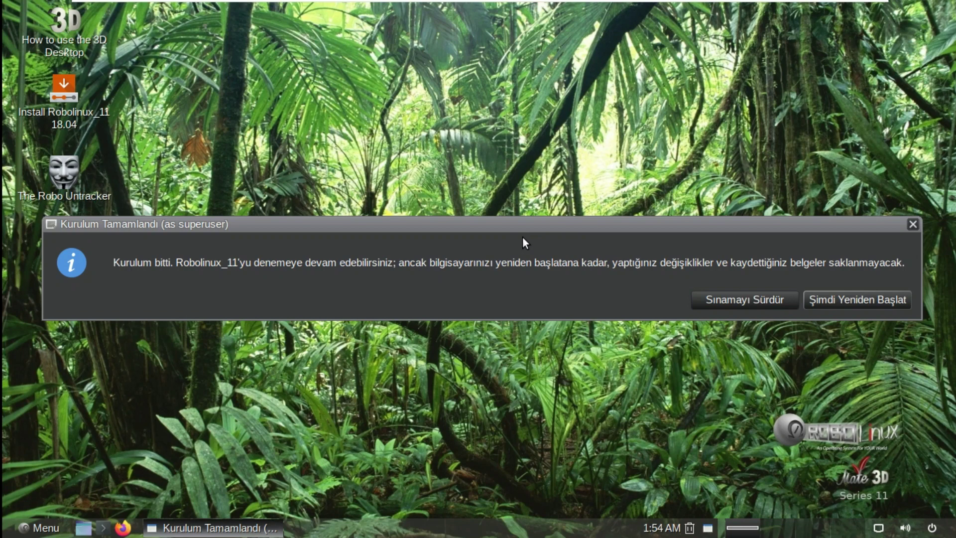
Restart now, continue past the remove-medium prompt, and boot Robolinux_11 GNU/Linux from GRUB
left_click(856, 298)
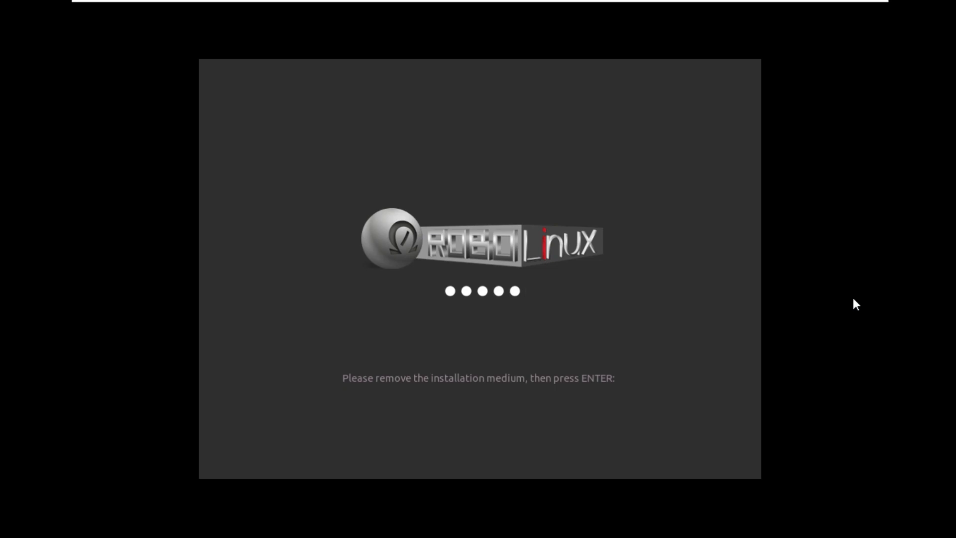
key("Return")
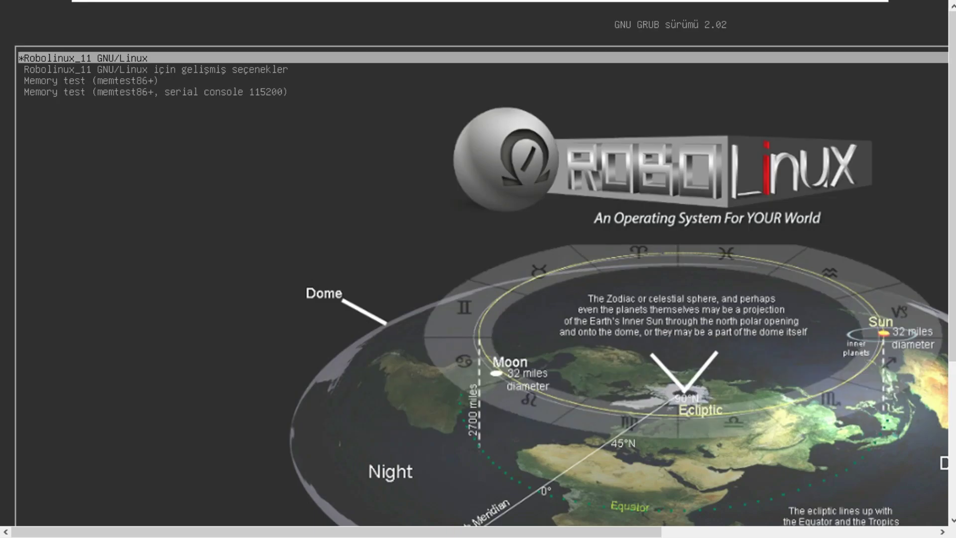
key("Return")
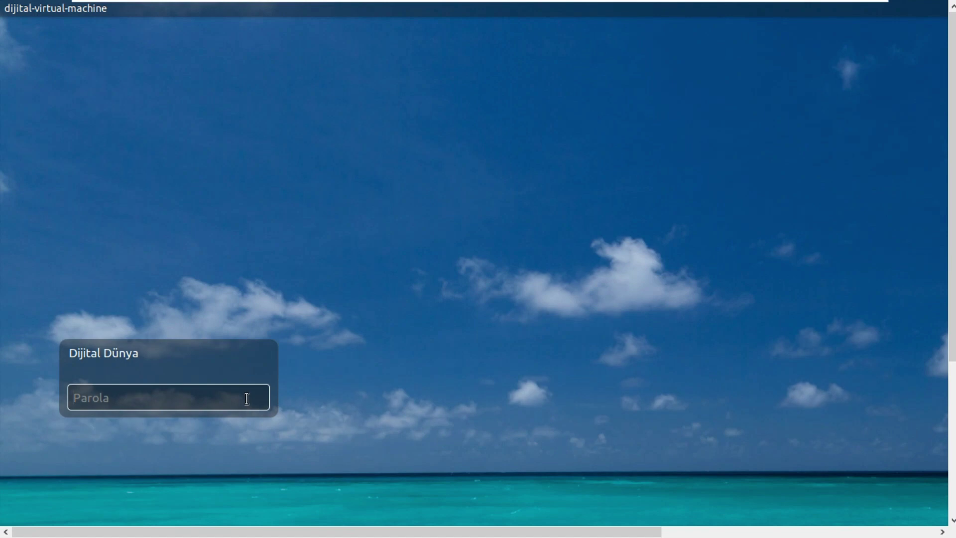
Log in with the account password and accept renaming the standard home folders to Turkish
type("••")
key("Return")
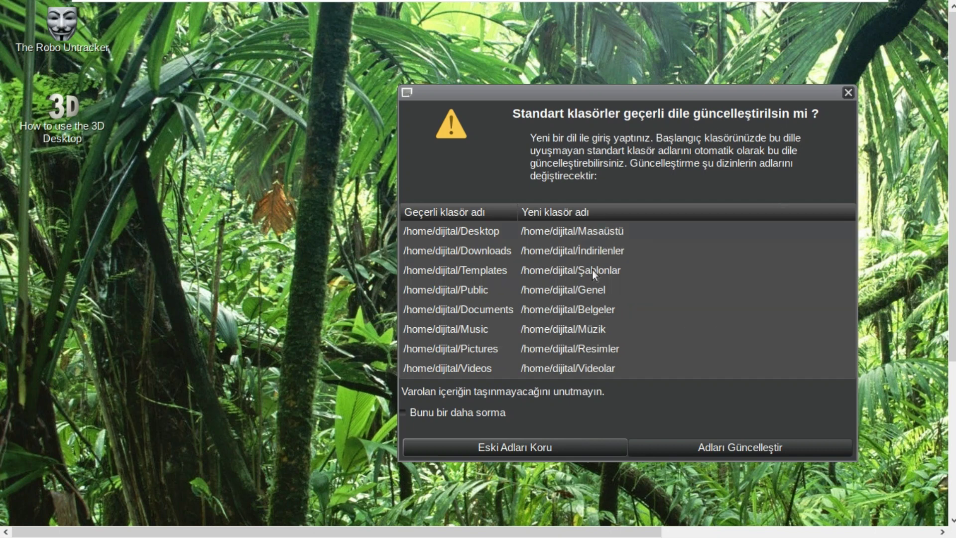
left_click(752, 449)
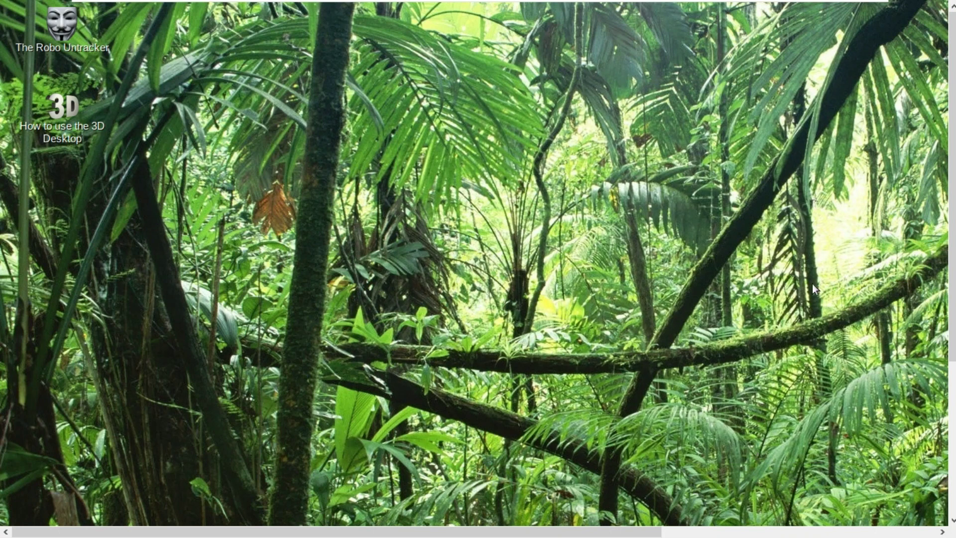
left_click_drag(952, 274, 952, 450)
Restore the Software Updater, install the available updates, and dismiss the up-to-date notice
left_click(757, 259)
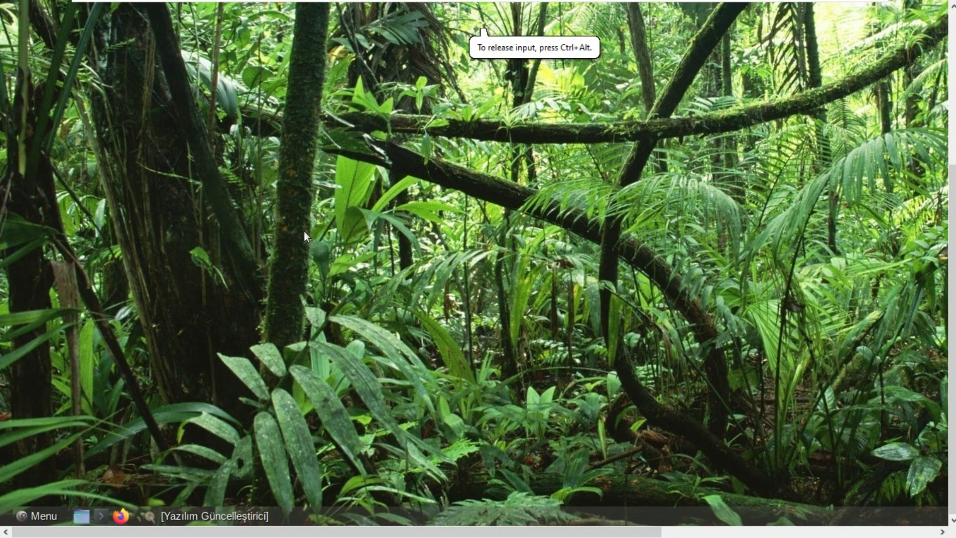
left_click(218, 515)
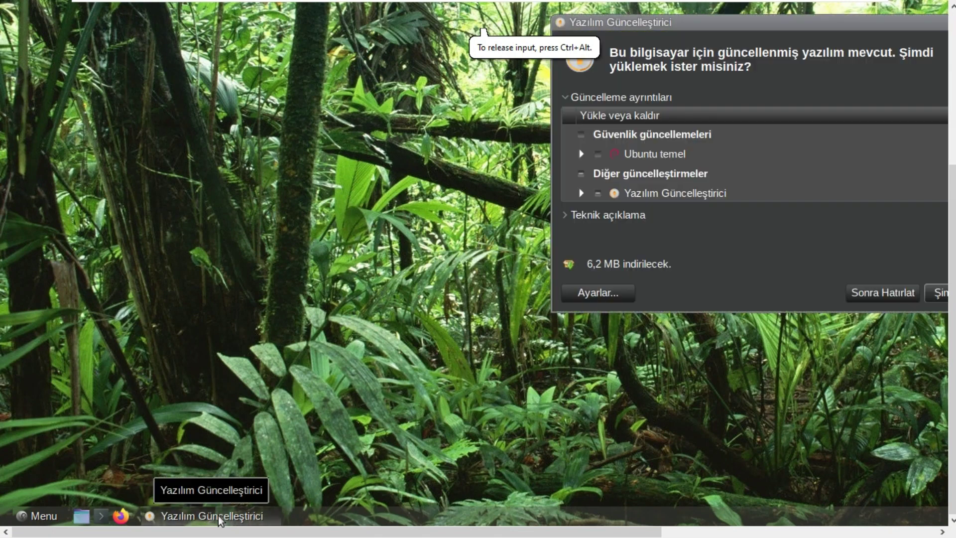
left_click_drag(785, 26, 536, 82)
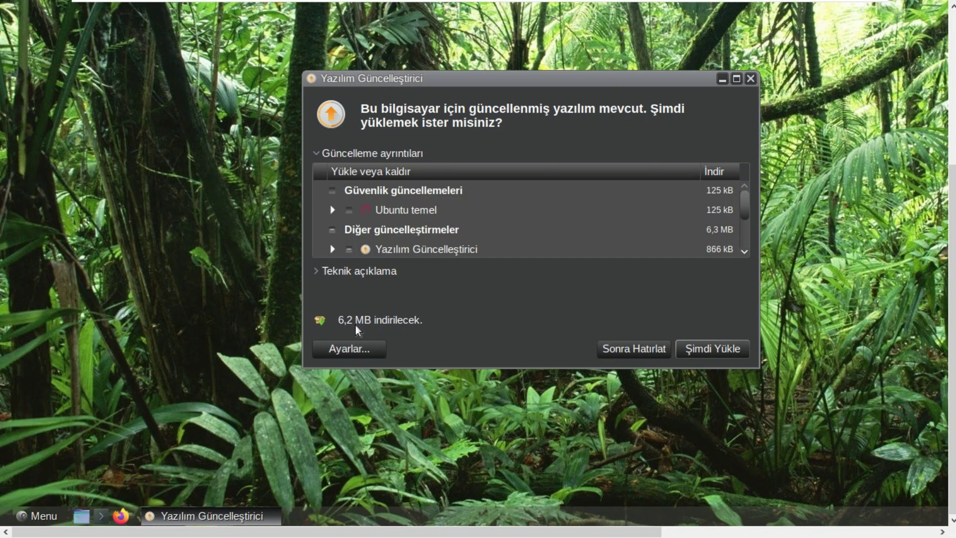
left_click(710, 350)
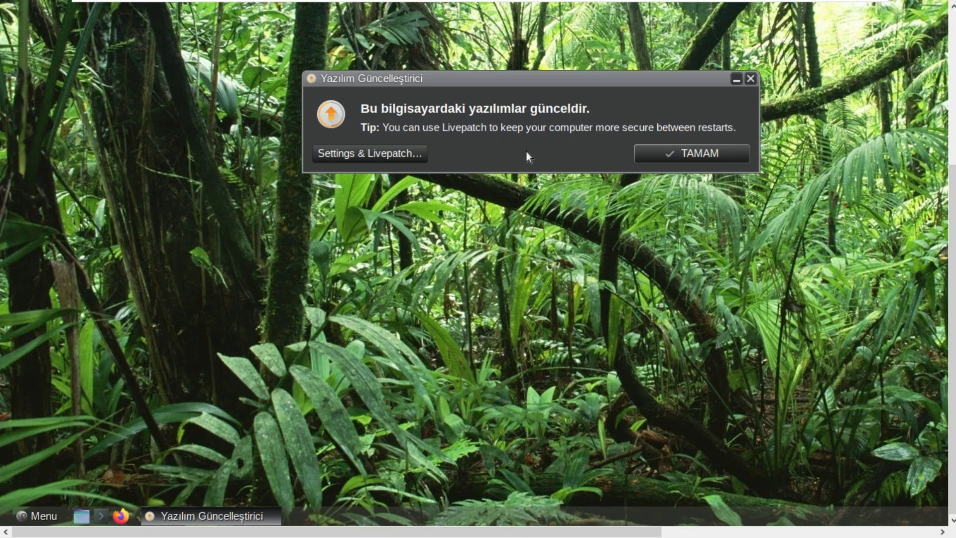
left_click(659, 153)
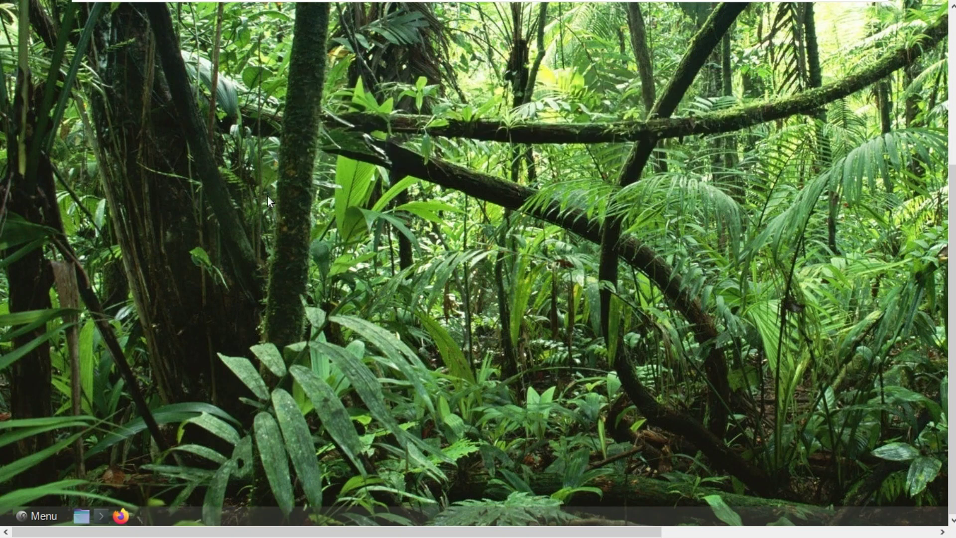
Open a terminal in the Masaüstü folder from the desktop menu and move it lower
right_click(274, 170)
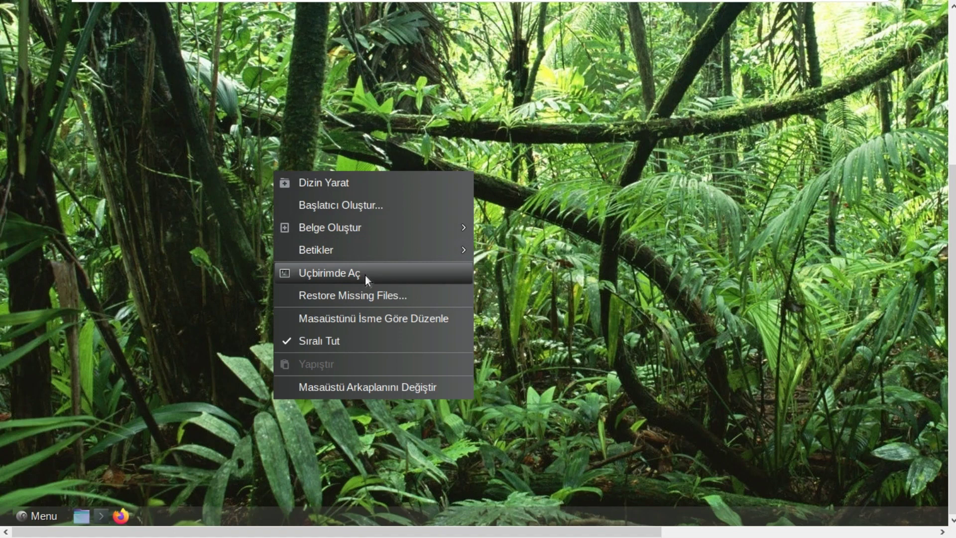
left_click(366, 276)
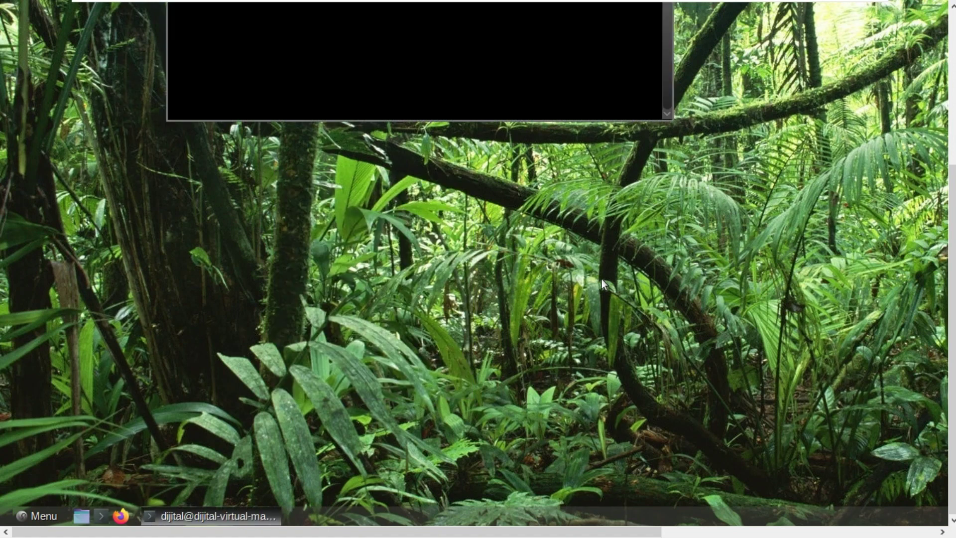
scroll(886, 250, "up", 5)
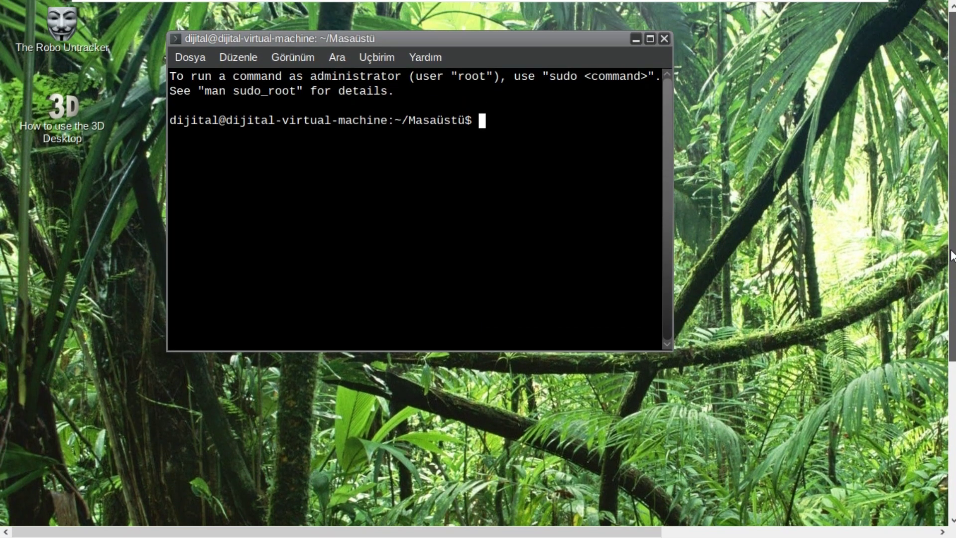
left_click(887, 250)
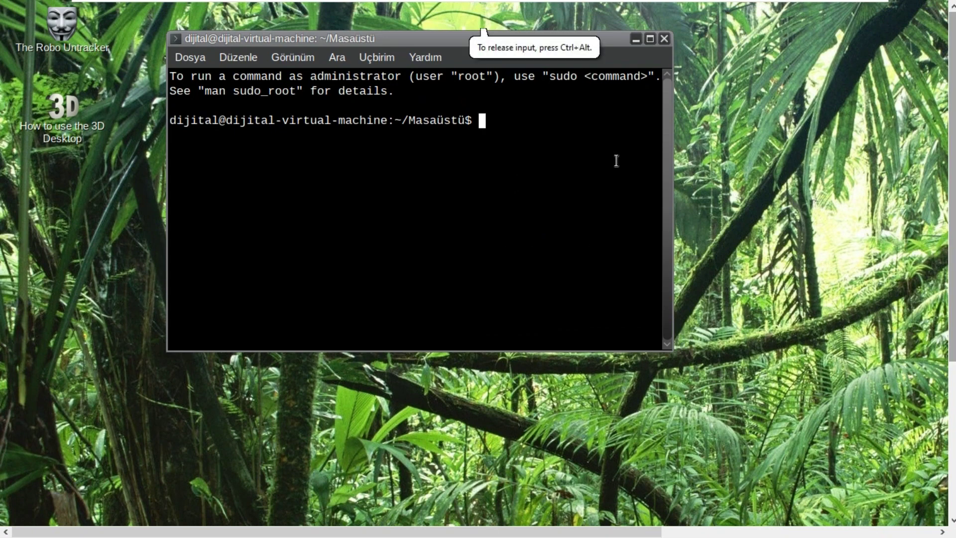
left_click_drag(443, 39, 456, 106)
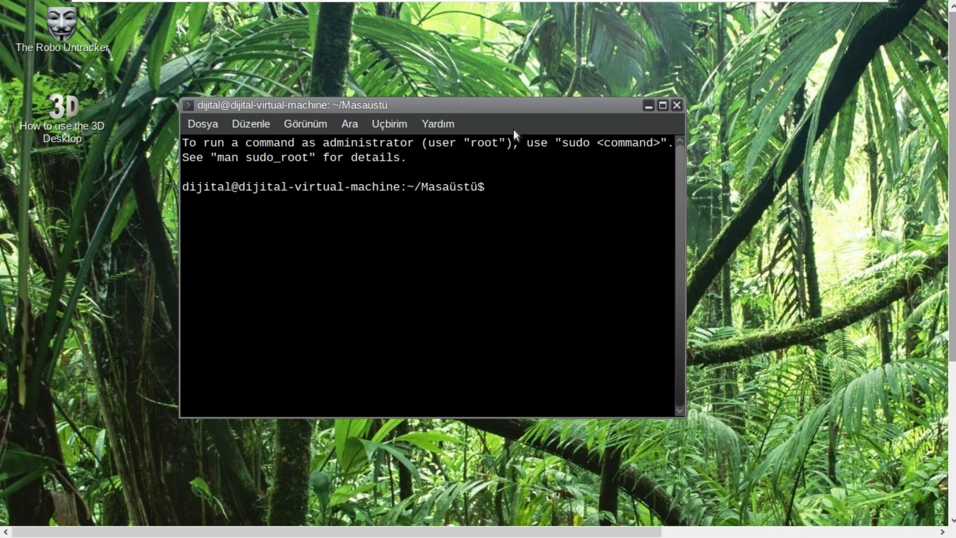
Check the user with whoami, start a root shell with sudo bash, and confirm whoami reports root
type("whoami")
key("Return")
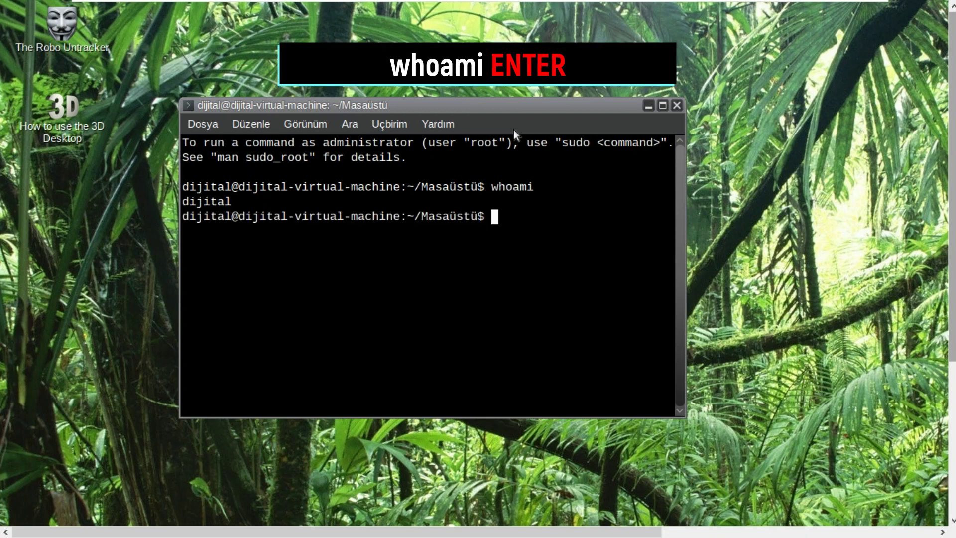
type("su")
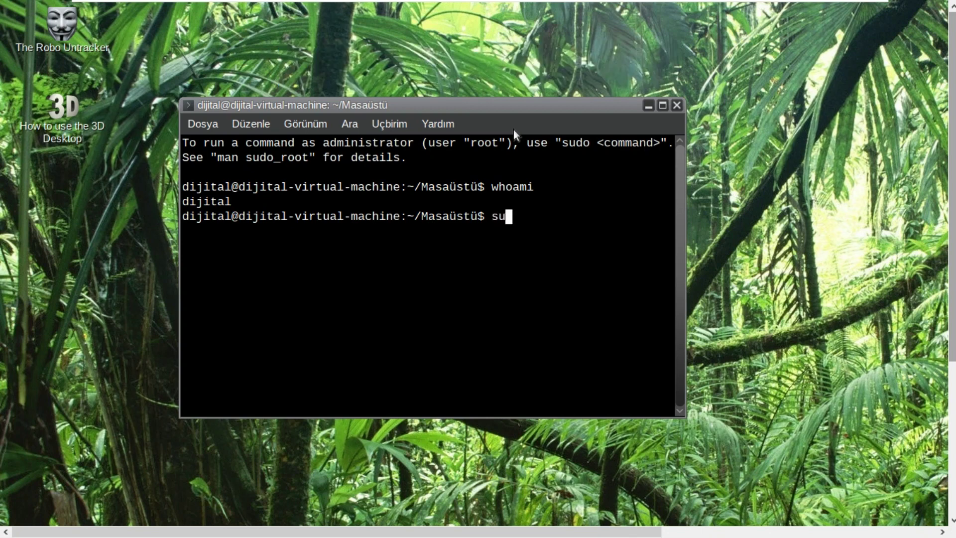
type("do ")
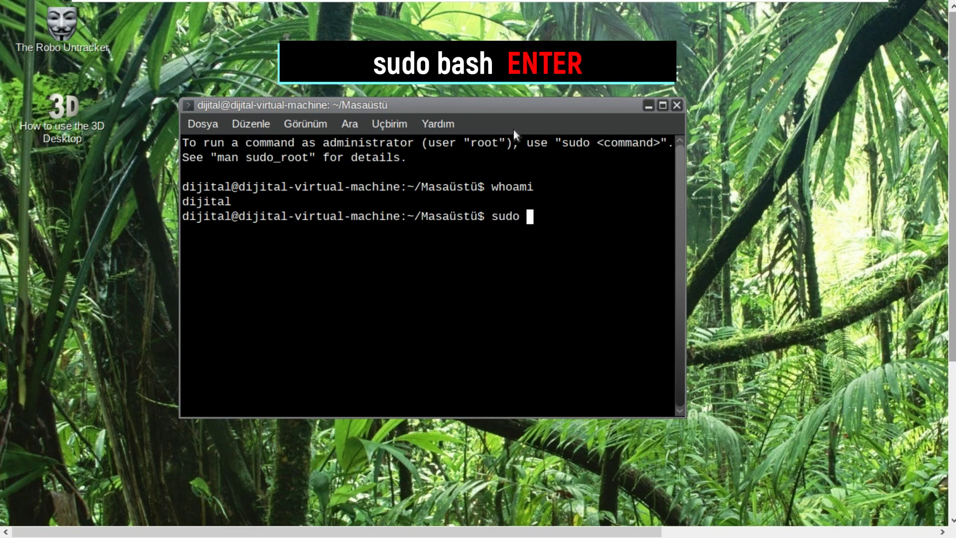
type("bash")
key("Return")
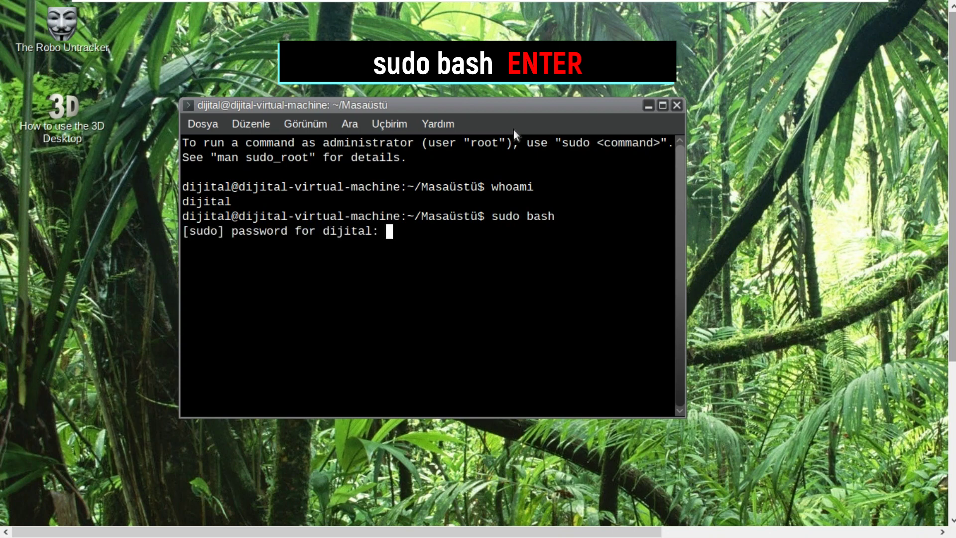
key("Return")
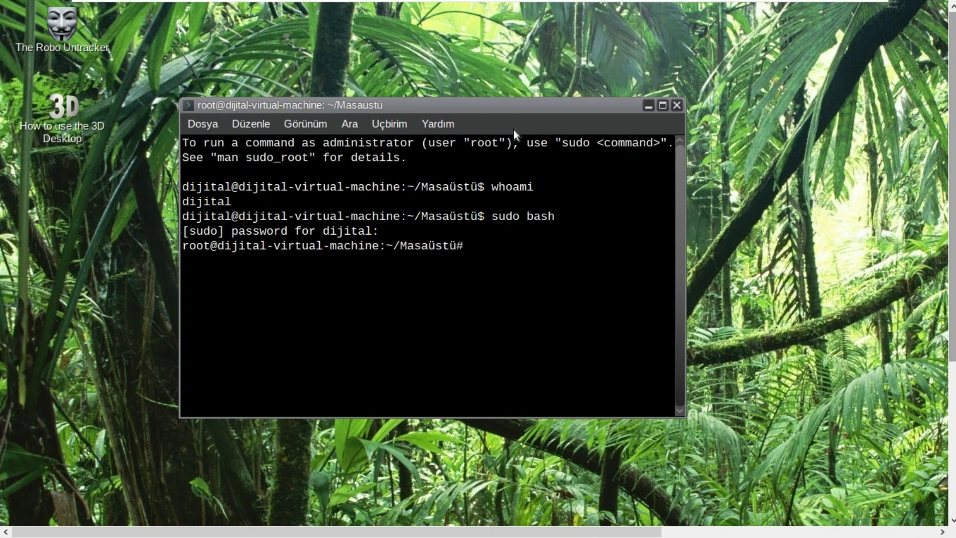
type("whoami")
key("Return")
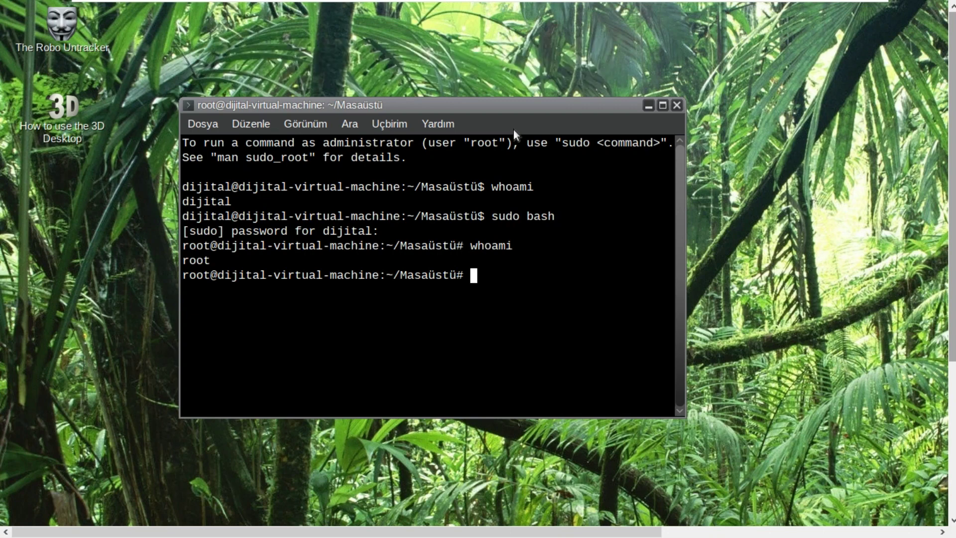
type("ping")
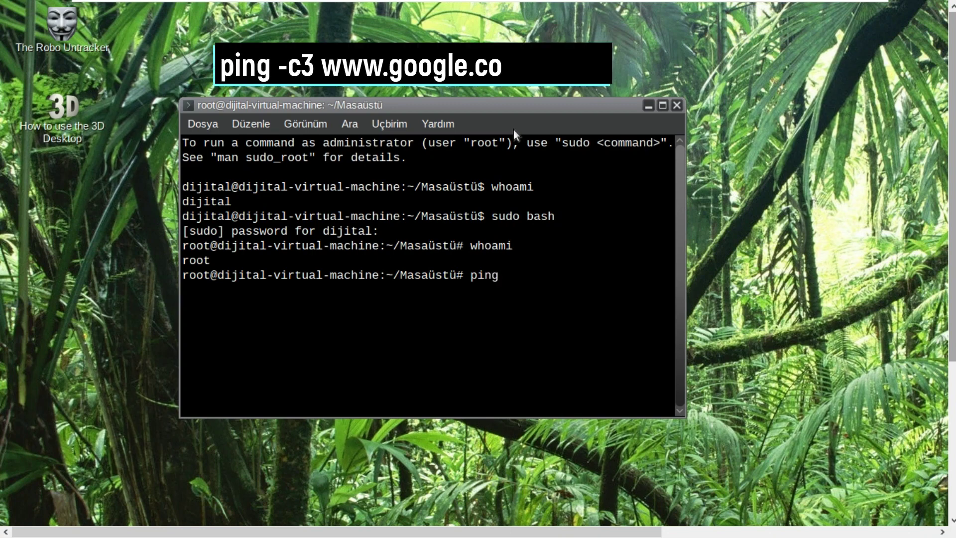
type(" -")
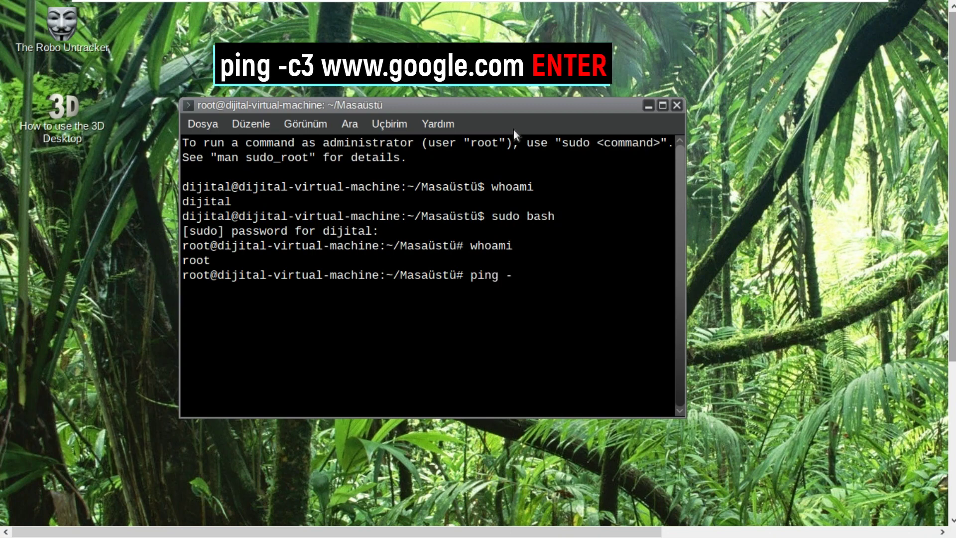
type("c3 www.go")
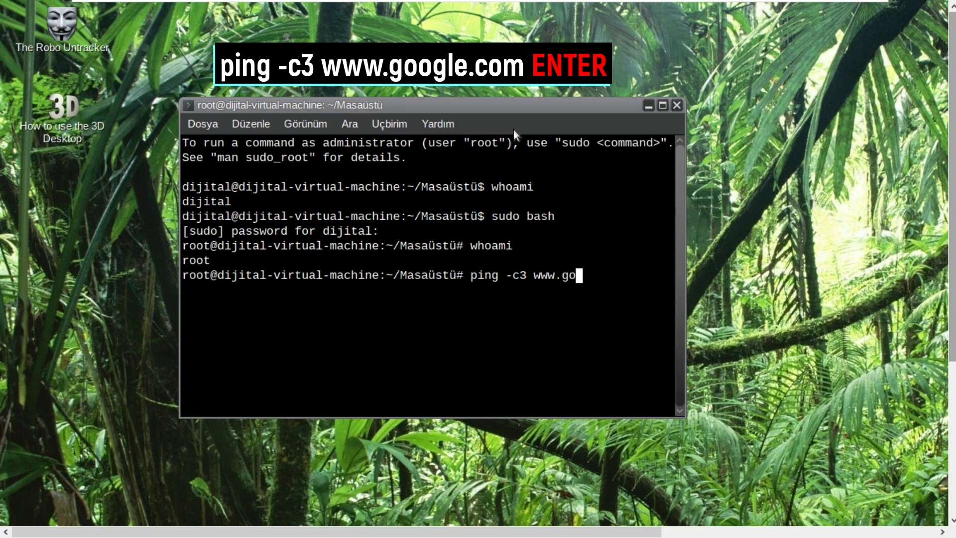
type("ogle.com")
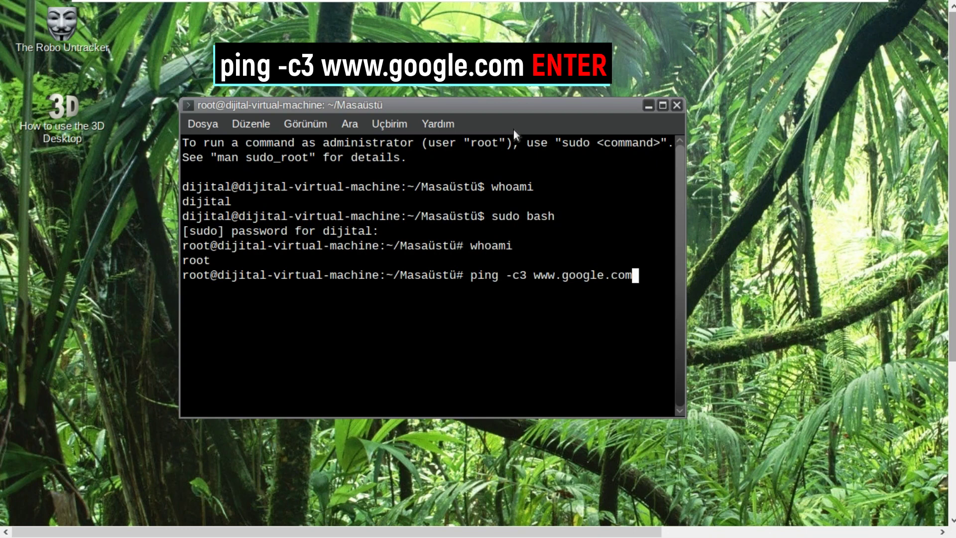
key("Return")
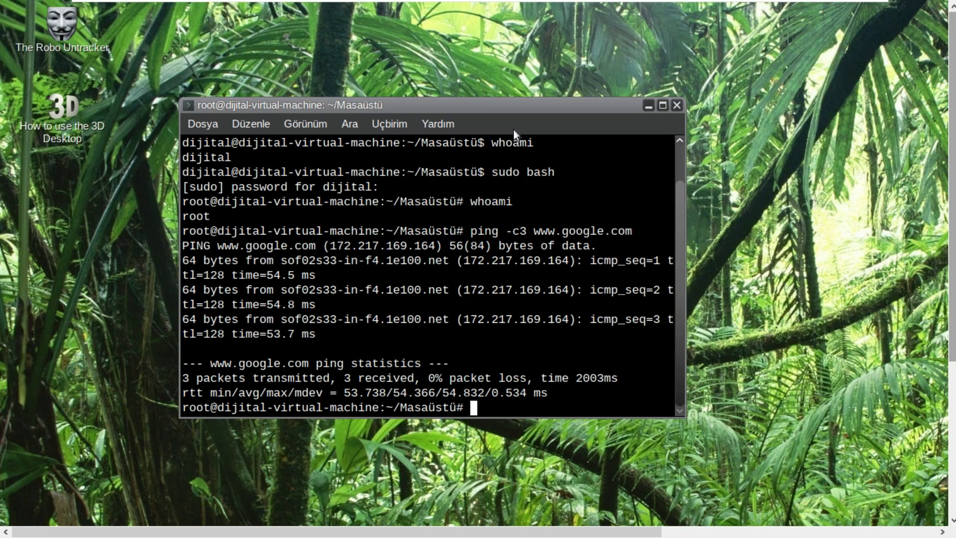
Run apt update, then install open-vm-tools-desktop 2:11.0.5, answering e at the [E/h] prompt
type("apt update")
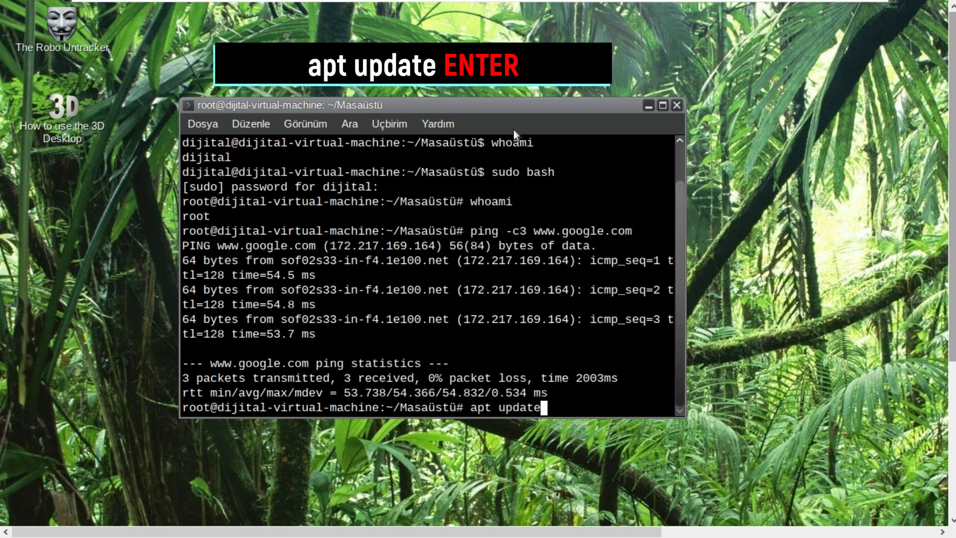
key("Return")
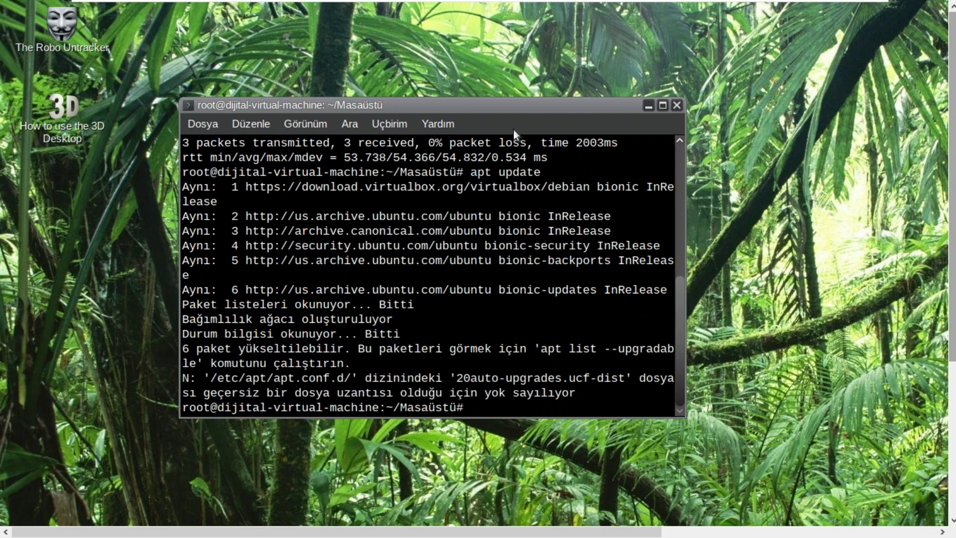
type("apt")
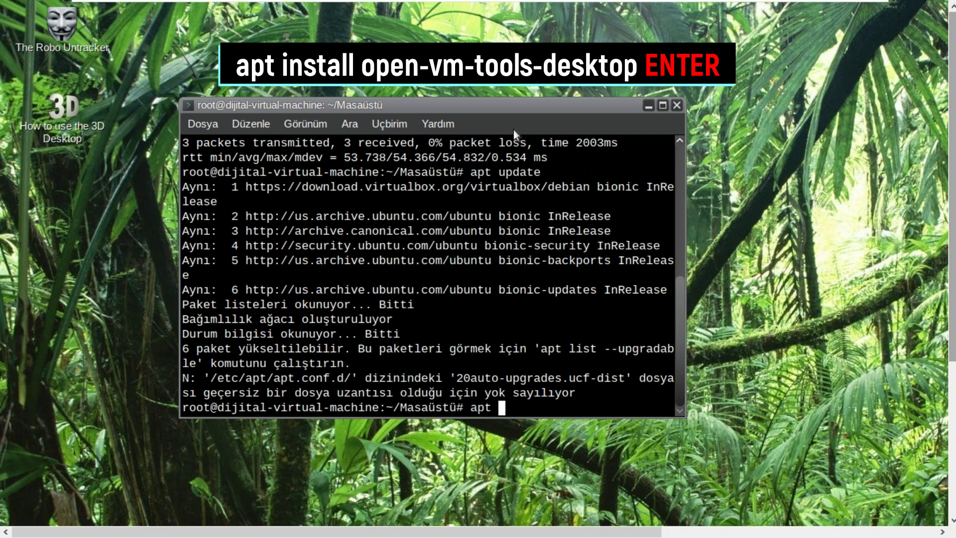
type(" install")
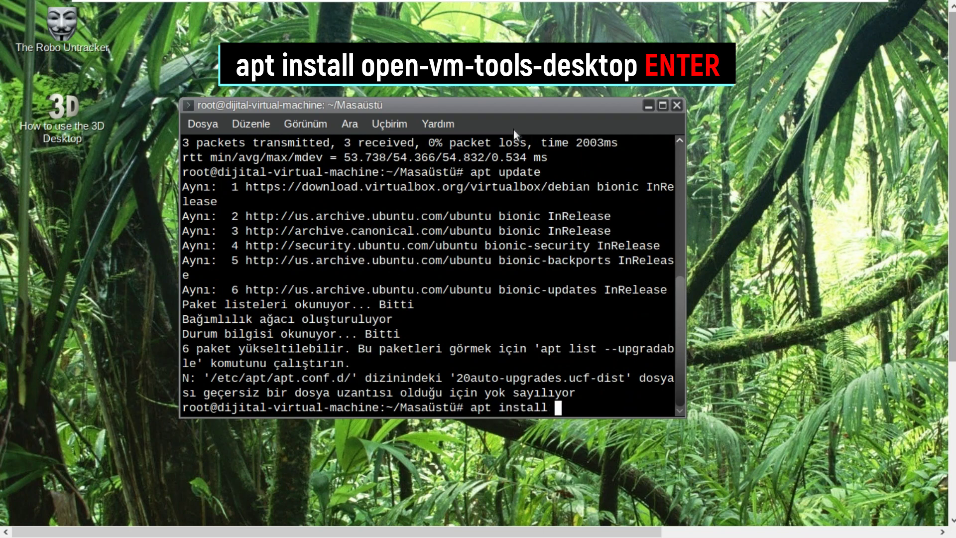
type(" open-vm-tools-de")
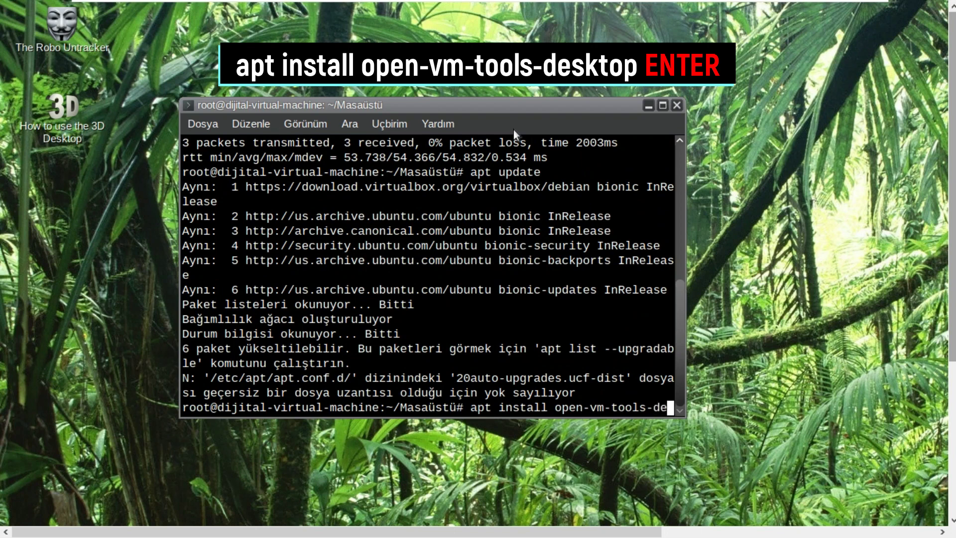
type("sktop")
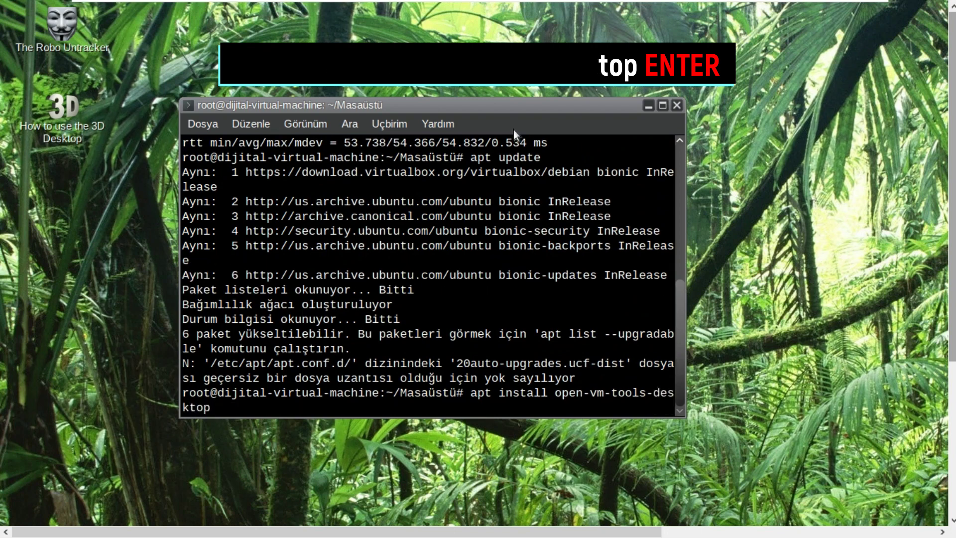
key("Return")
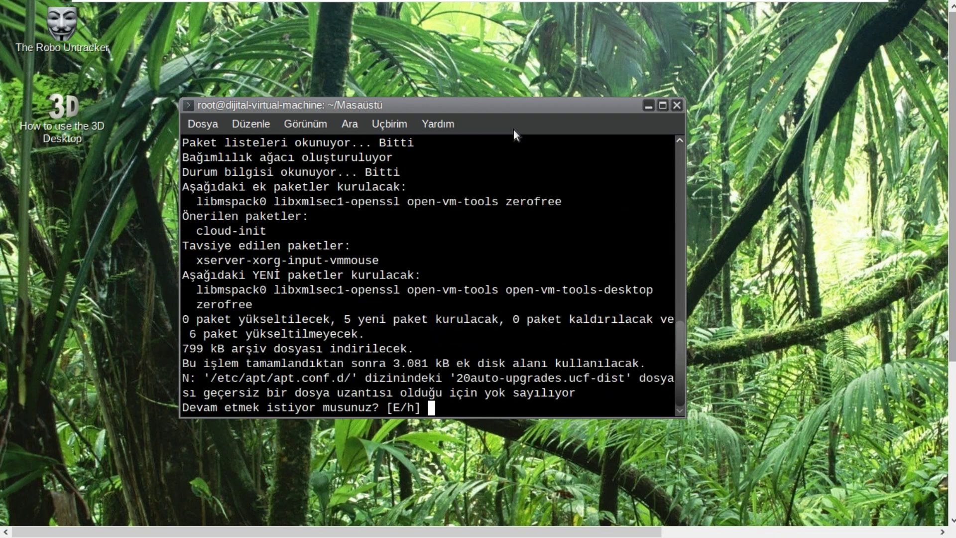
type("e")
key("Return")
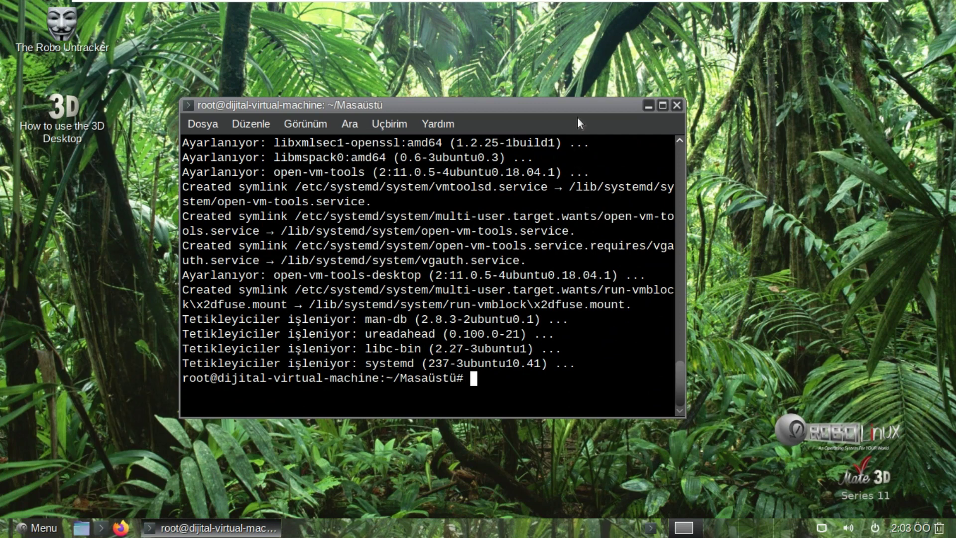
type("sudo apt-")
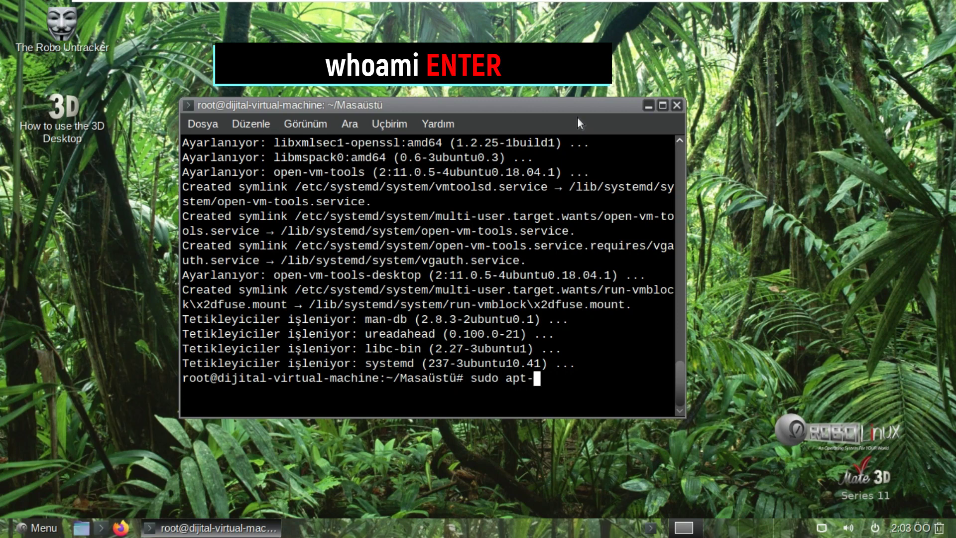
type("get update")
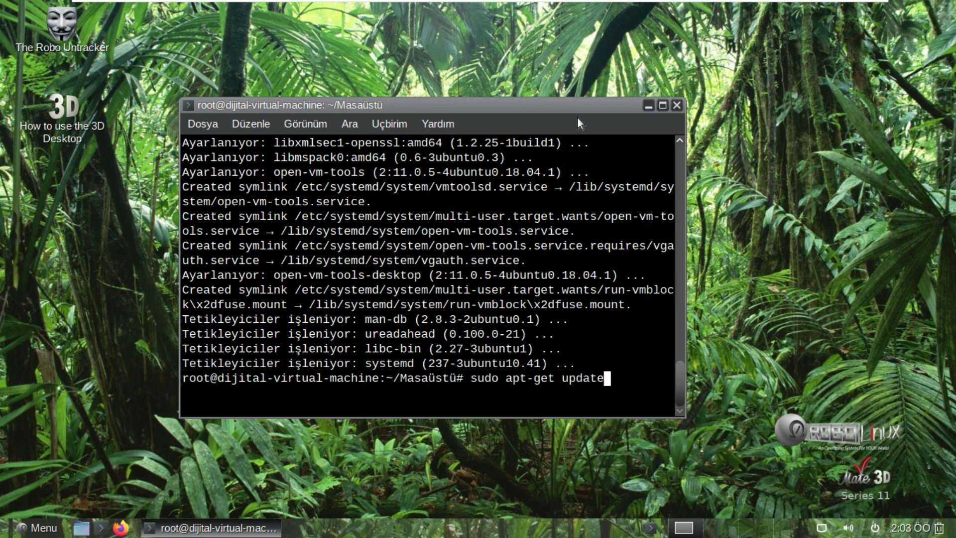
Run sudo apt-get update, then sudo apt-get upgrade, which reports 0 upgraded and 6 held back
key("Return")
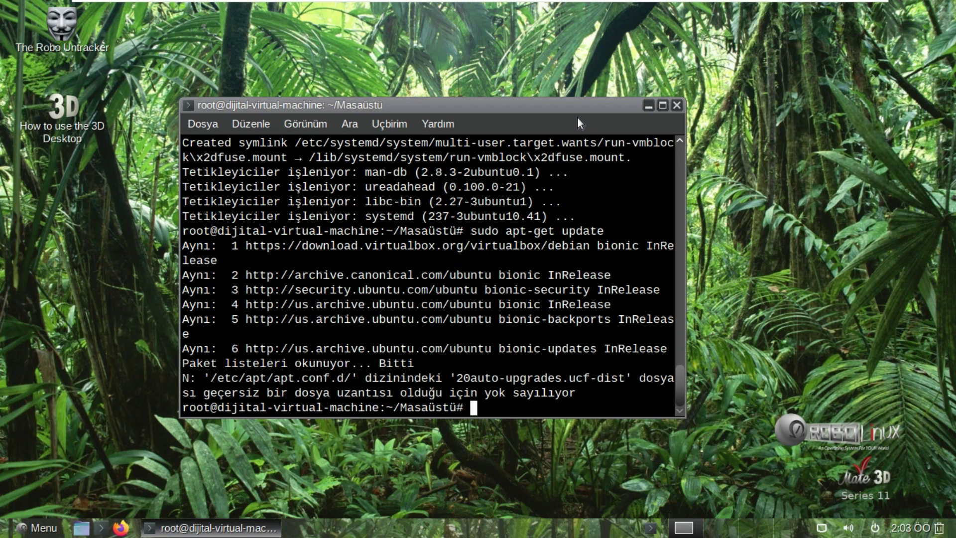
type("apt")
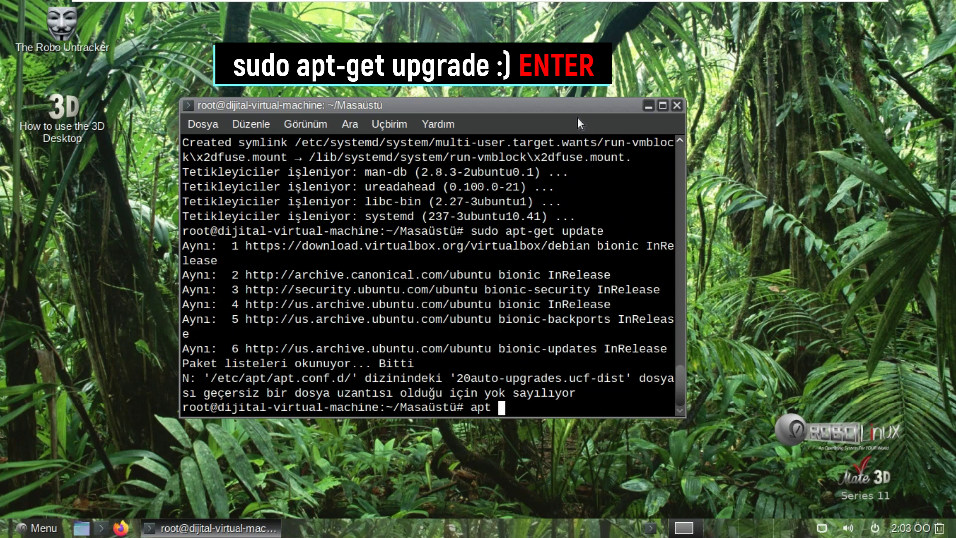
key("BackSpace")
key("BackSpace")
key("BackSpace")
key("BackSpace")
type("sudo apt")
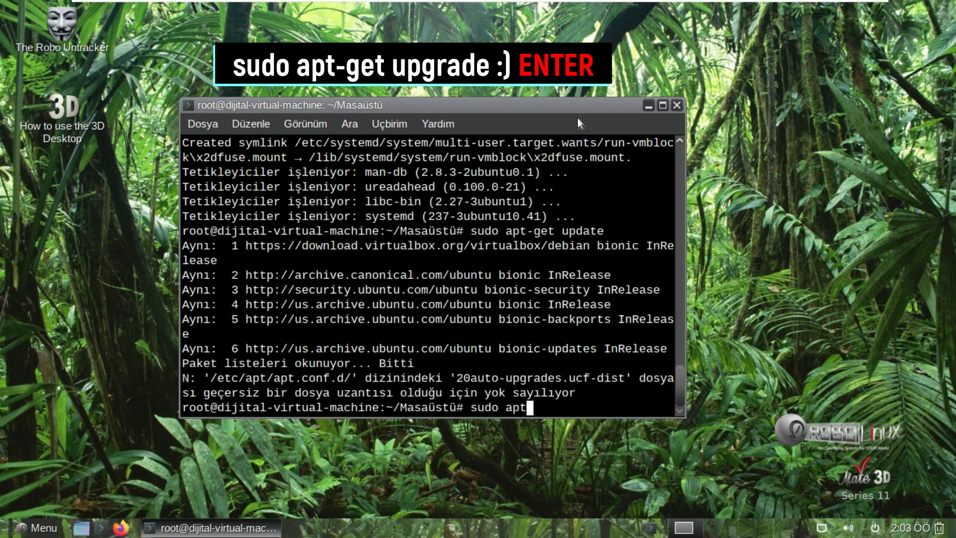
type("-get upgrade")
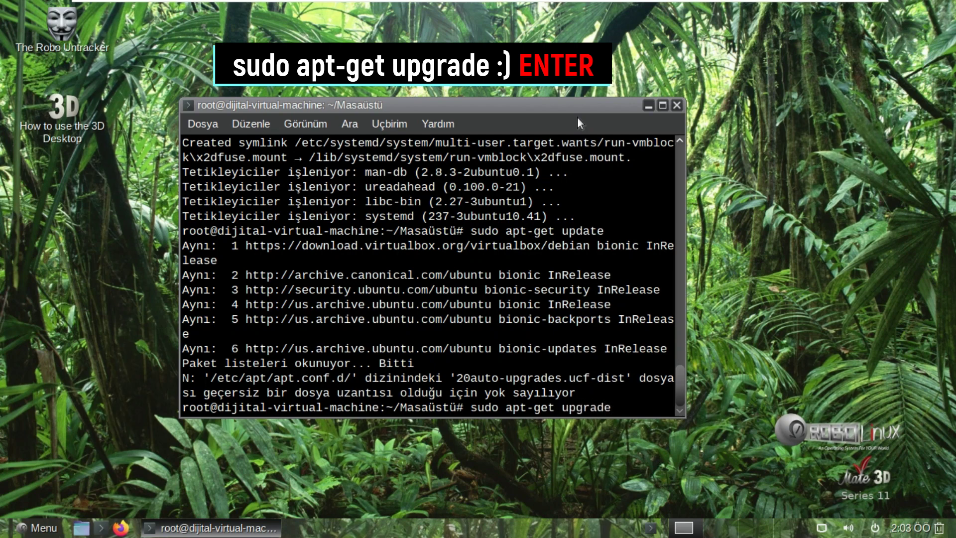
key("Return")
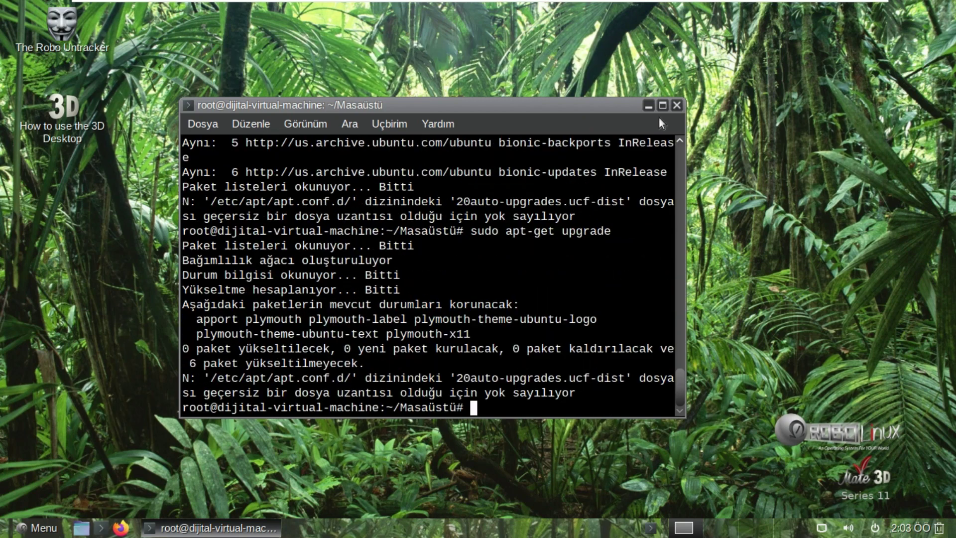
Close the terminal and scroll the Tüm uygulamalar list down to Dil Desteği
left_click(677, 106)
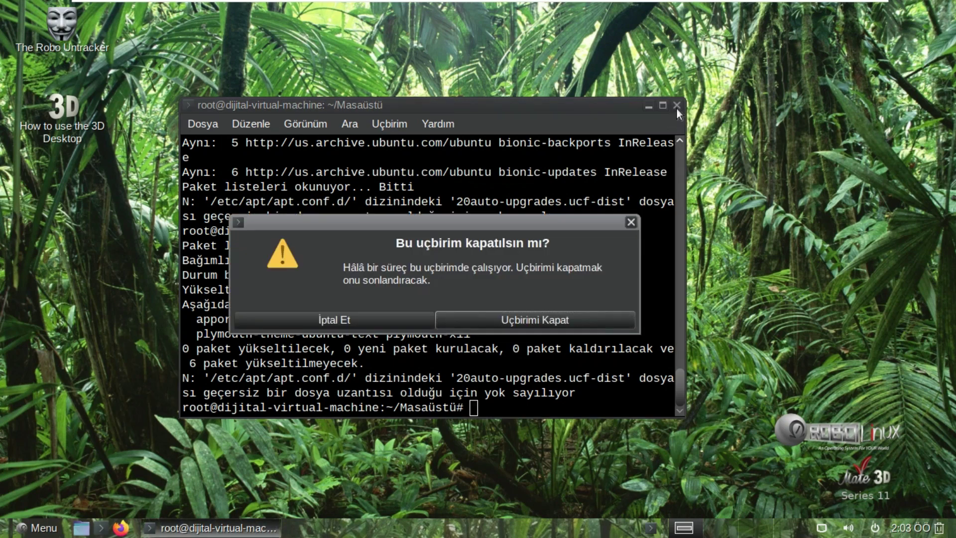
left_click(568, 319)
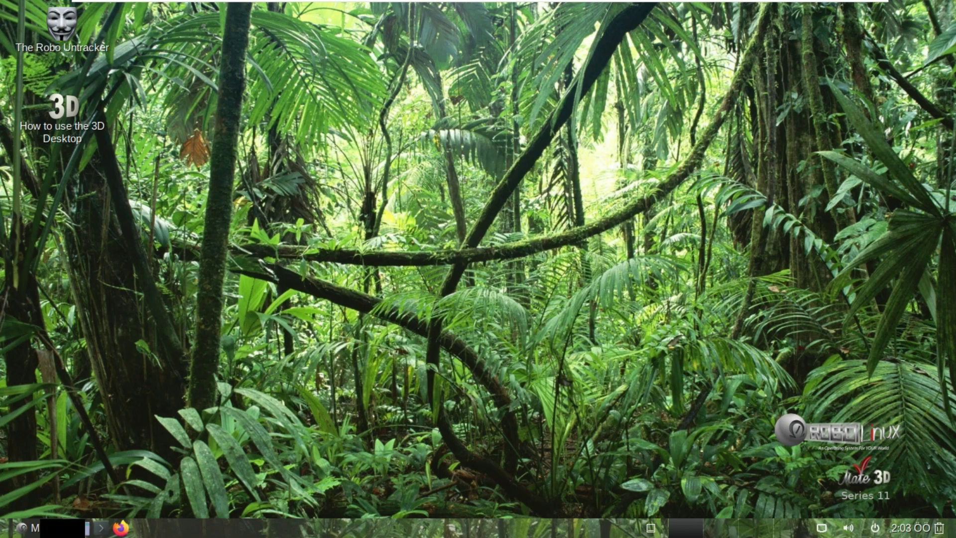
left_click(40, 529)
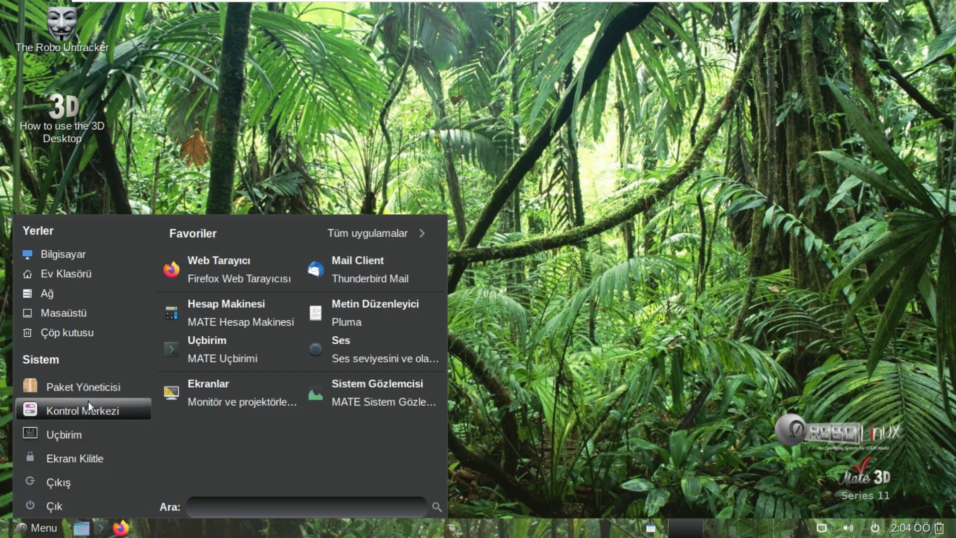
left_click(419, 230)
scroll(376, 371, "down", 5)
scroll(375, 369, "down", 10)
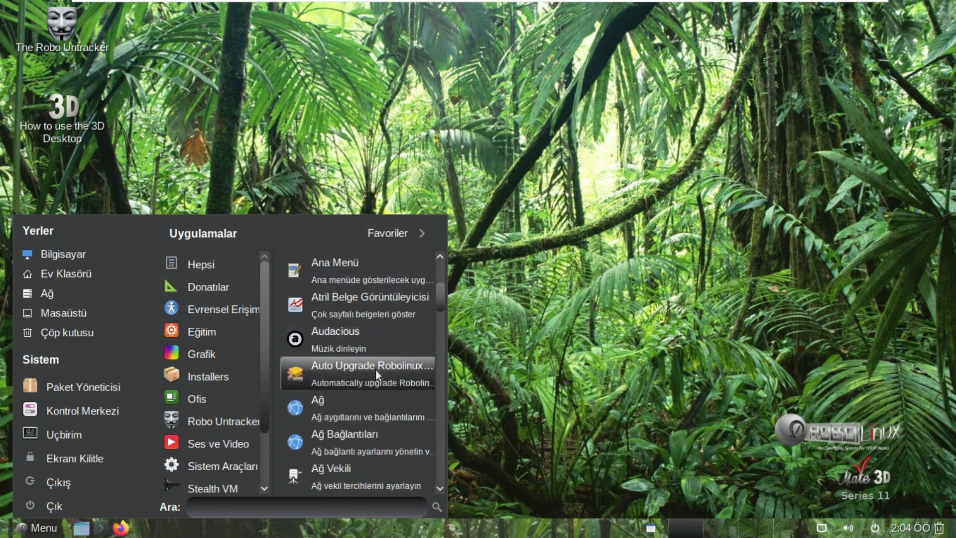
scroll(375, 370, "down", 4)
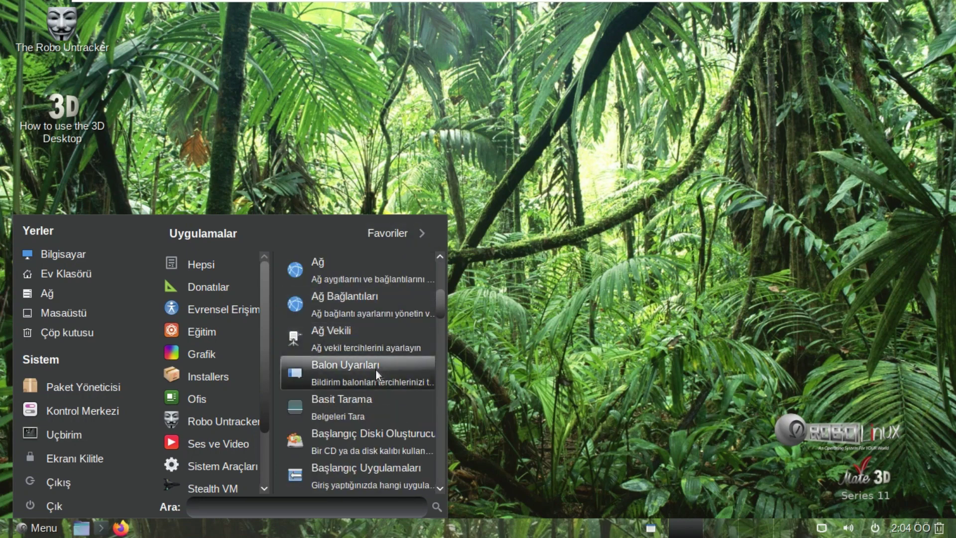
scroll(374, 369, "down", 6)
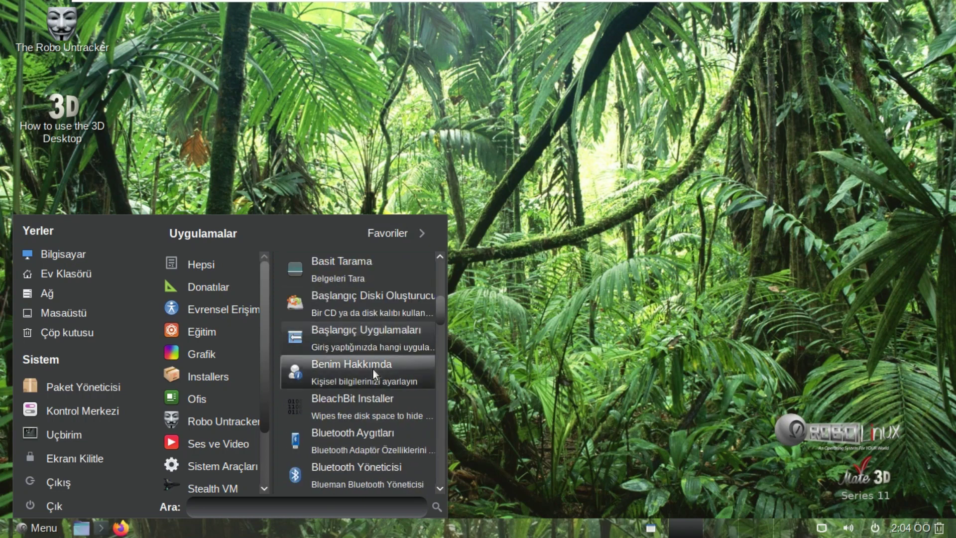
scroll(372, 368, "down", 3)
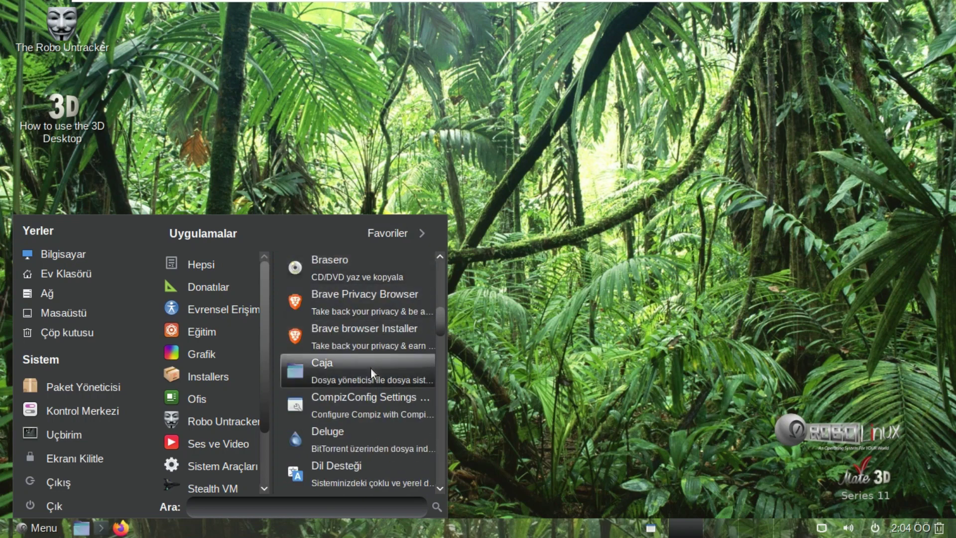
Launch Dil Desteği and install the missing language support, authenticating with the account password
left_click(372, 469)
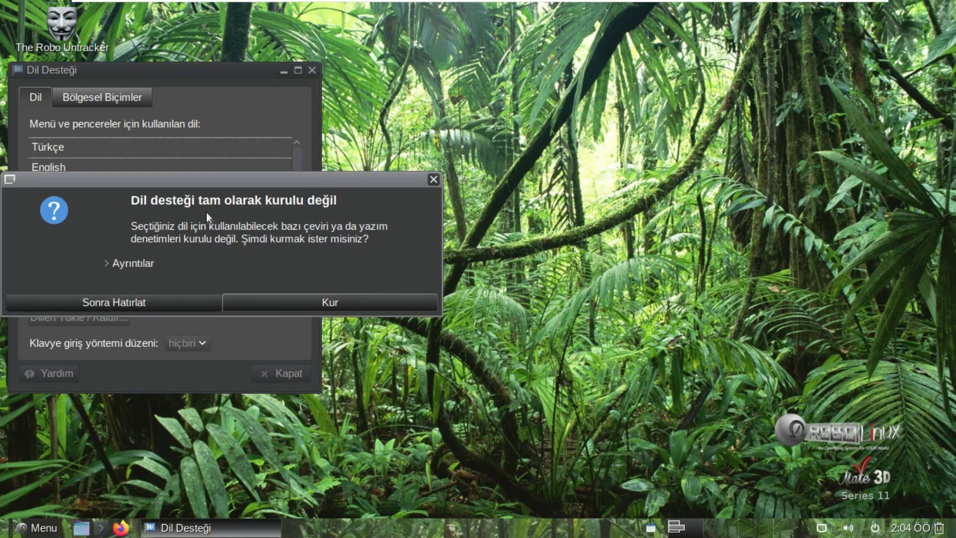
left_click(333, 301)
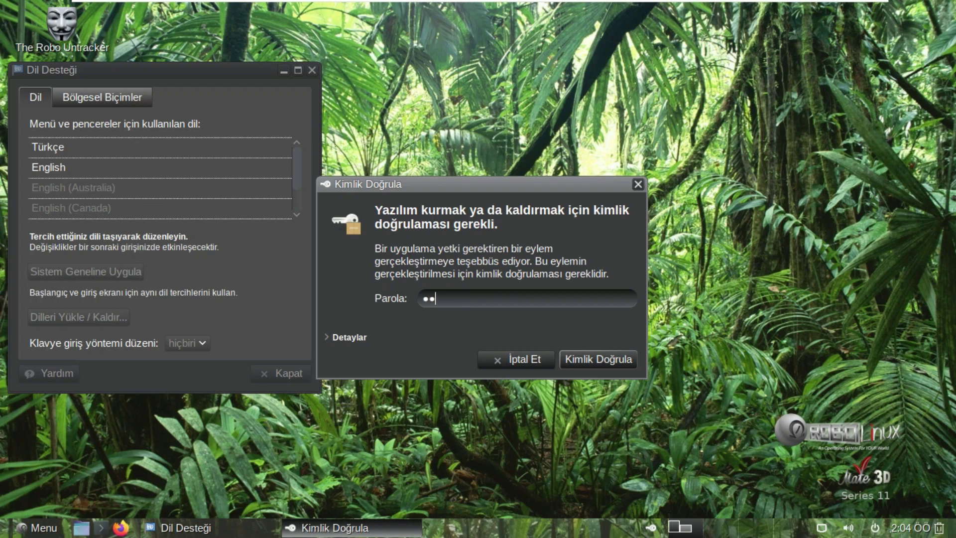
type("*")
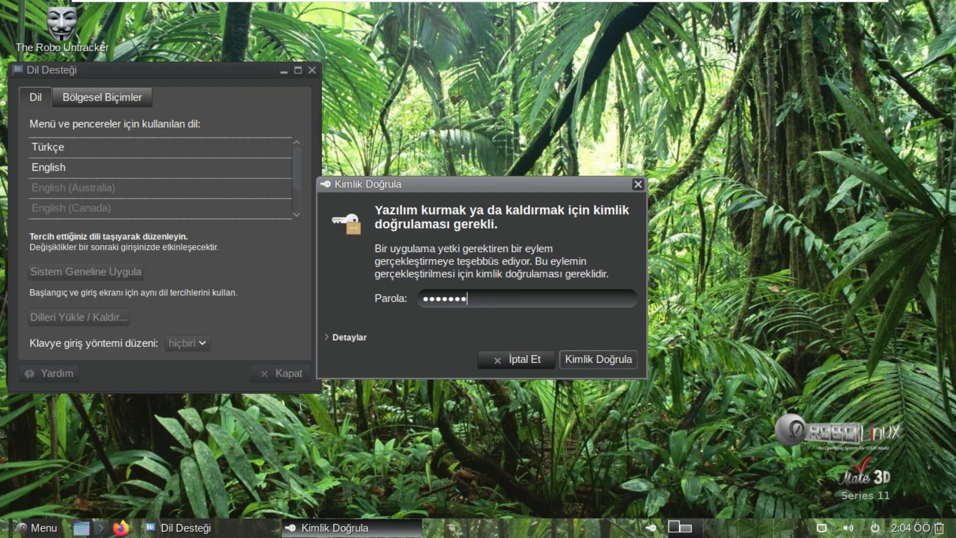
key("Return")
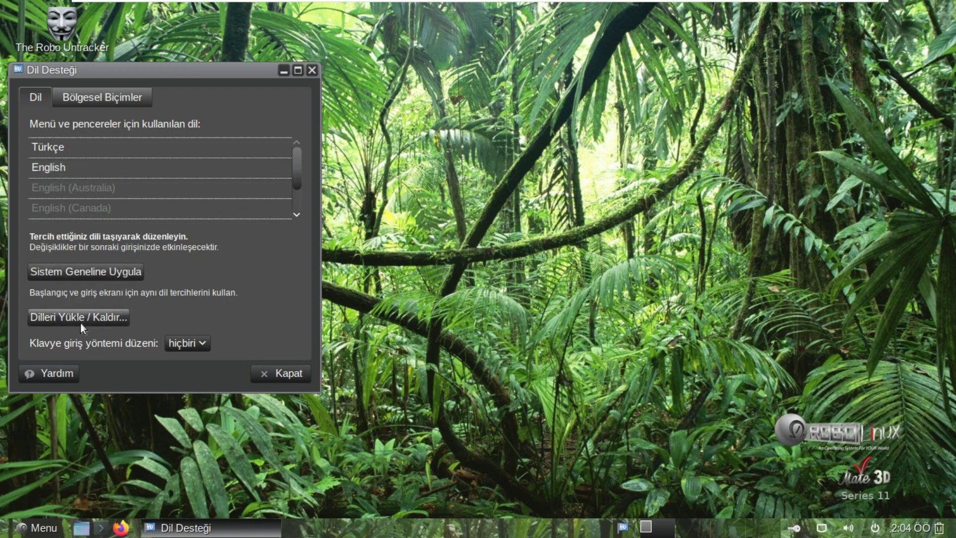
In Dilleri Yükle / Kaldır, untick İngilizce and apply, leaving Türkçe and English
left_click(107, 318)
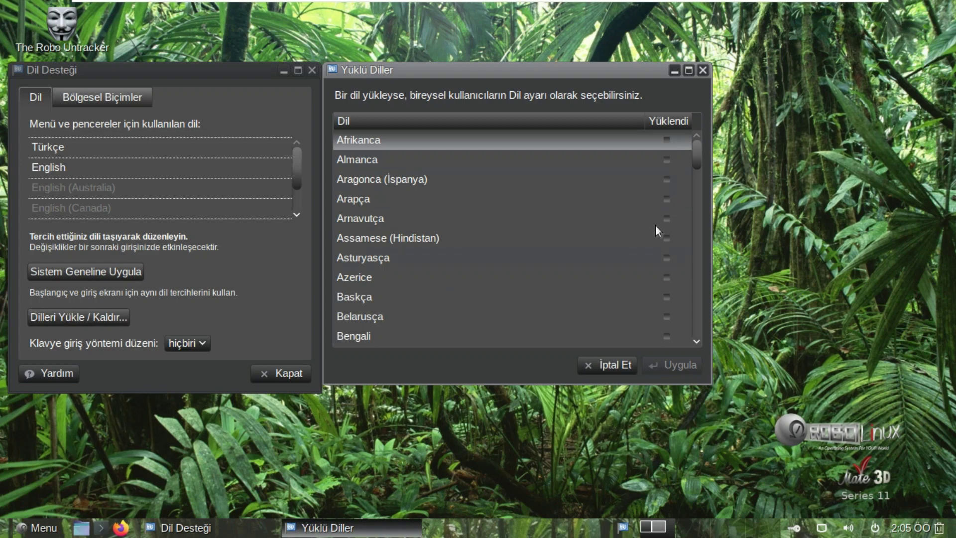
scroll(573, 294, "down", 3)
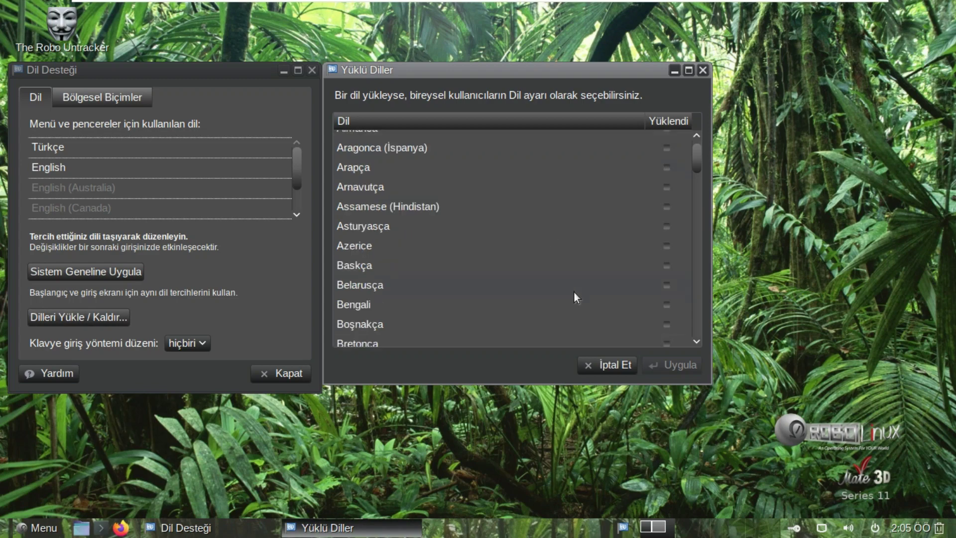
scroll(574, 291, "down", 10)
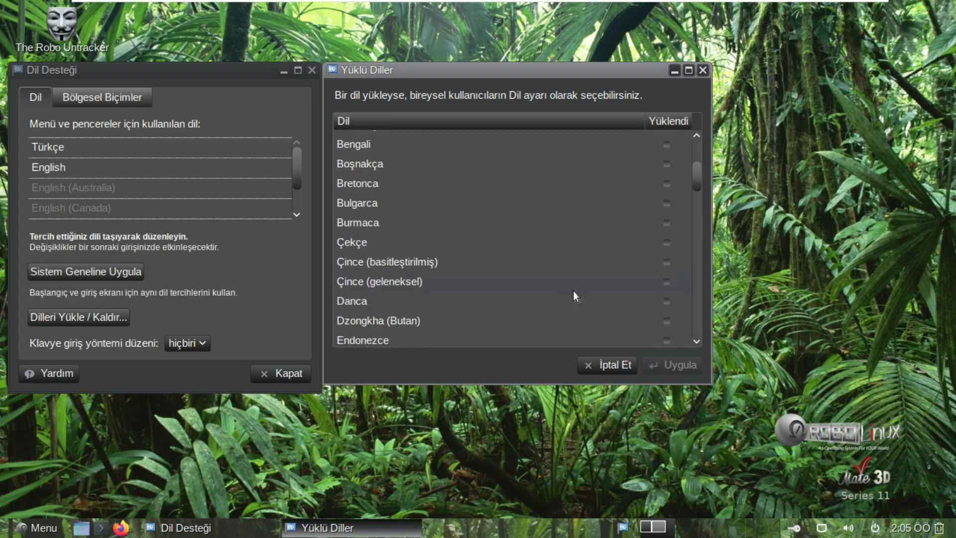
scroll(571, 289, "down", 8)
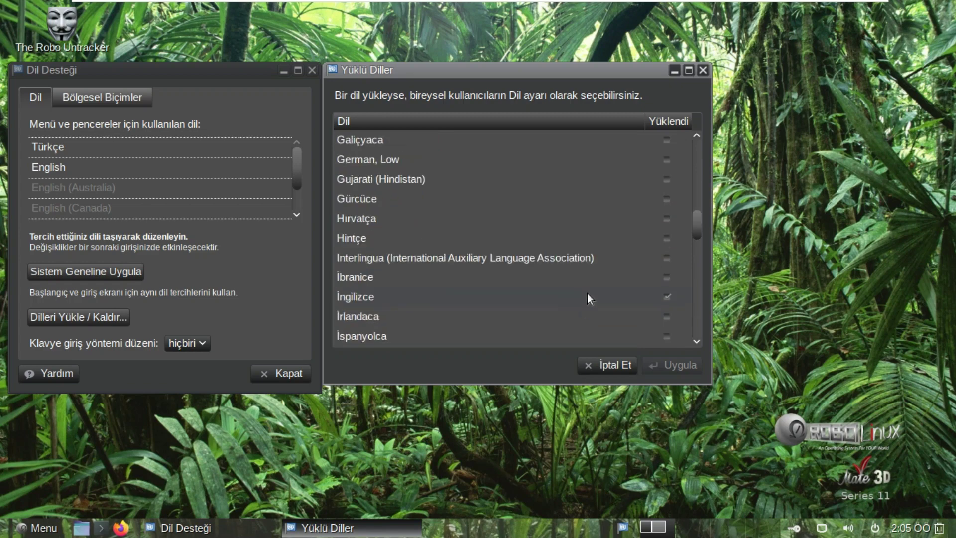
left_click(668, 296)
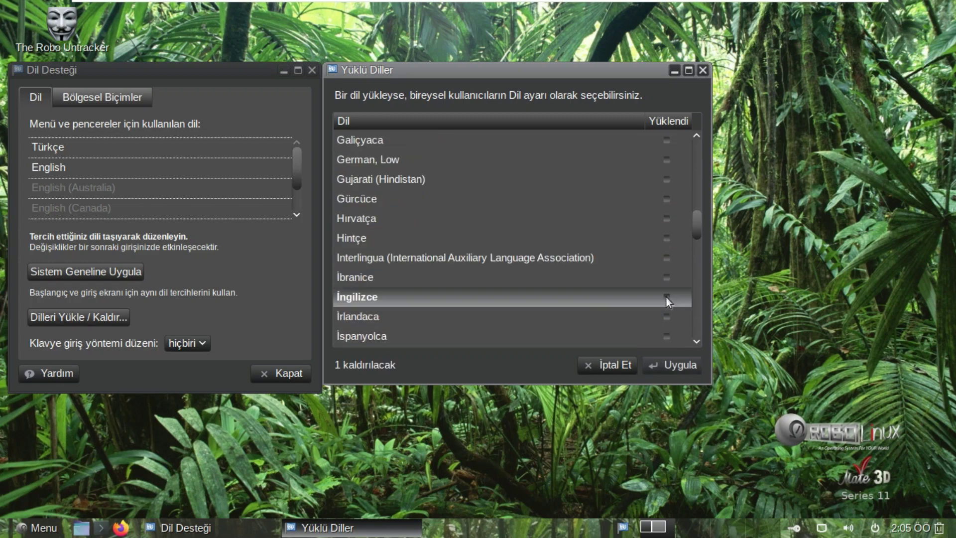
scroll(596, 309, "down", 5)
scroll(594, 307, "down", 5)
scroll(591, 306, "down", 15)
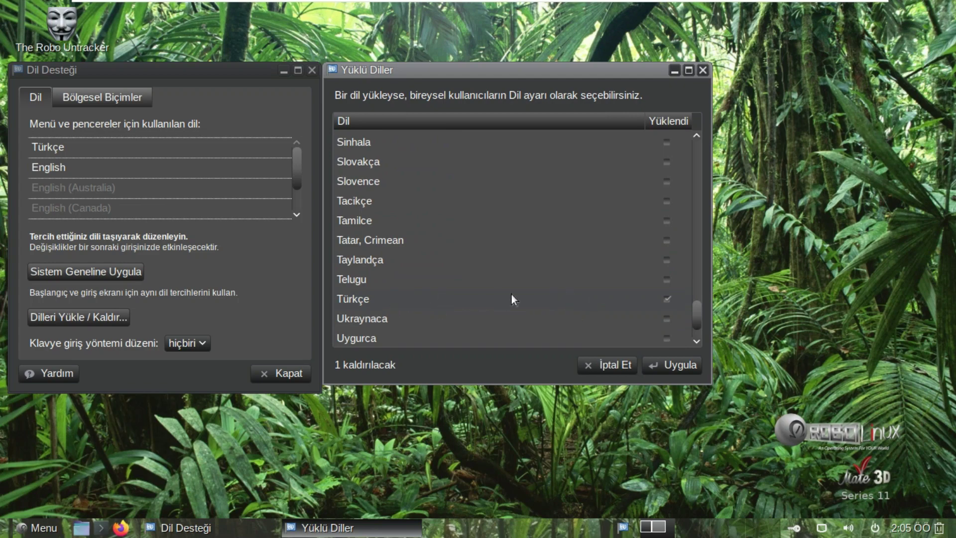
left_click(674, 366)
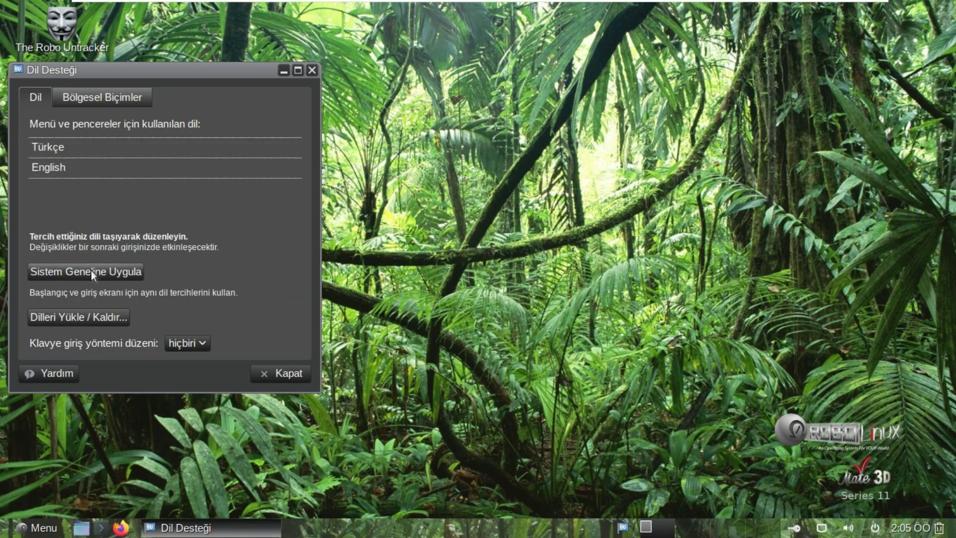
Apply the Turkish language and Türkçe regional formats system-wide, then close Dil Desteği
left_click(140, 272)
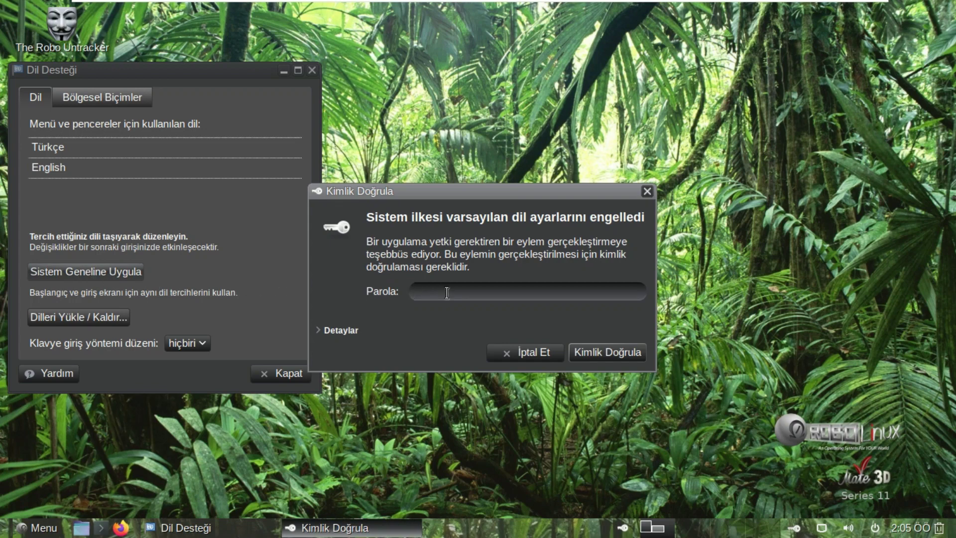
type("•••••••")
key("Return")
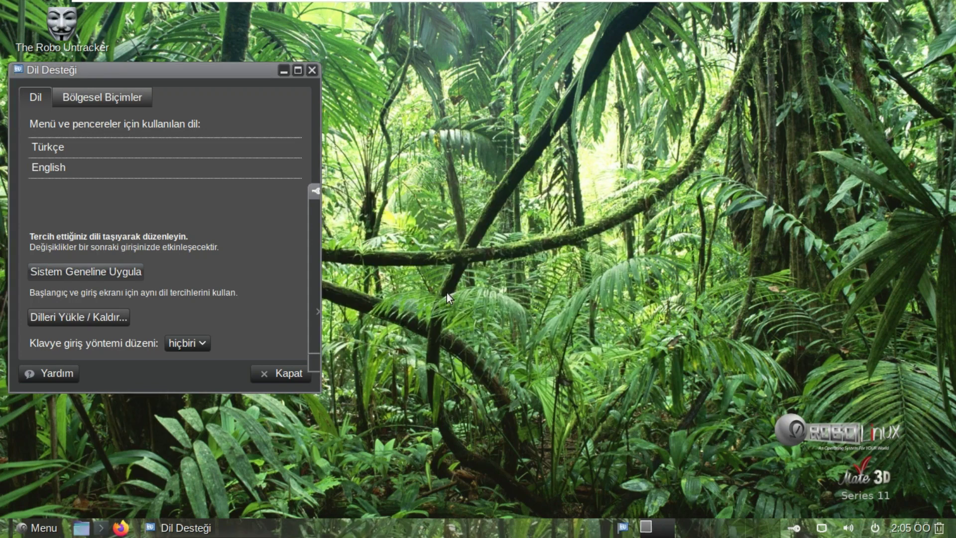
left_click(87, 269)
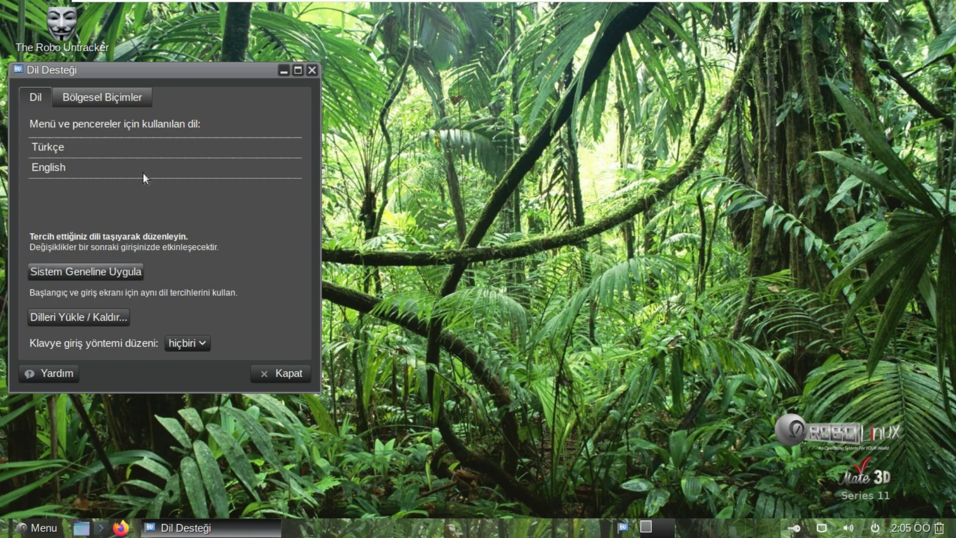
left_click(119, 100)
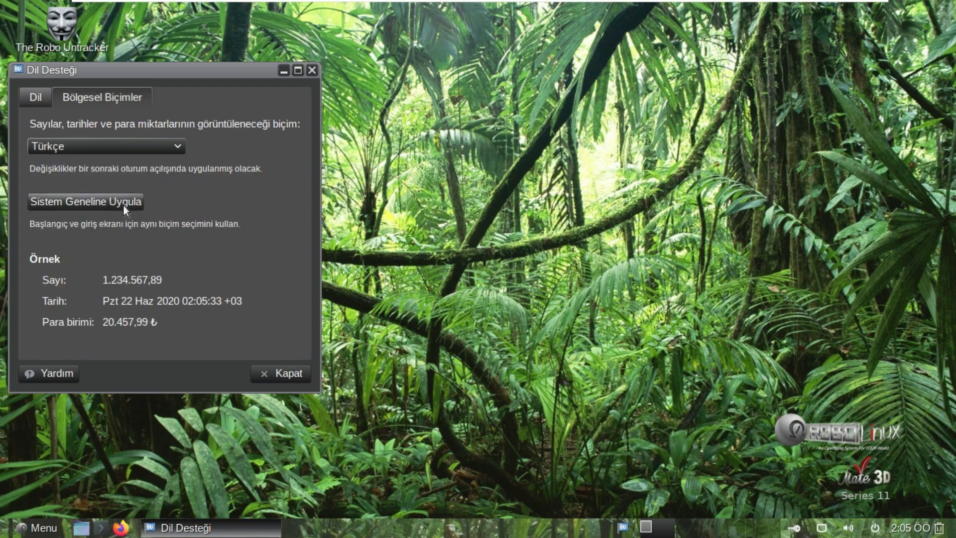
left_click(274, 375)
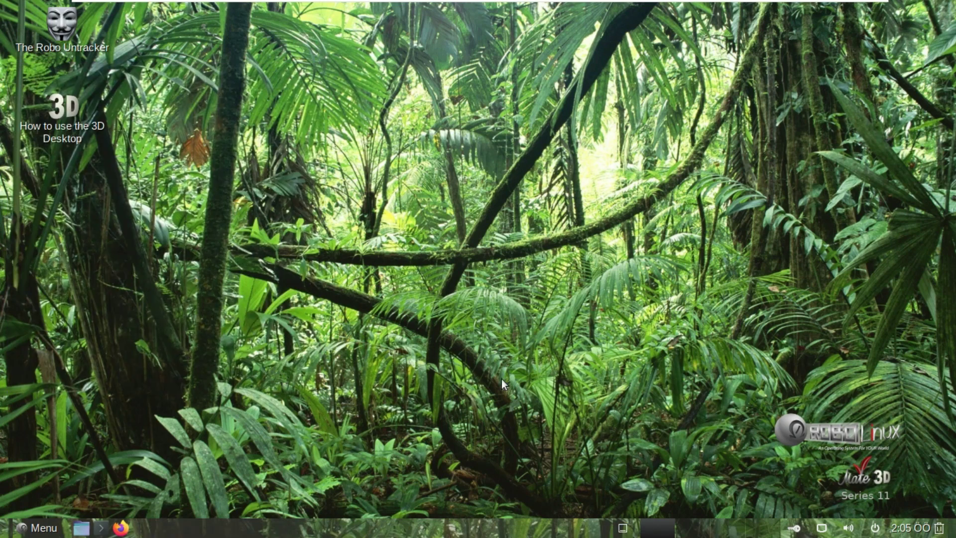
Restart the guest via Menu > Çık > Yeniden Başlat and boot the default Robolinux_11 entry
left_click(44, 528)
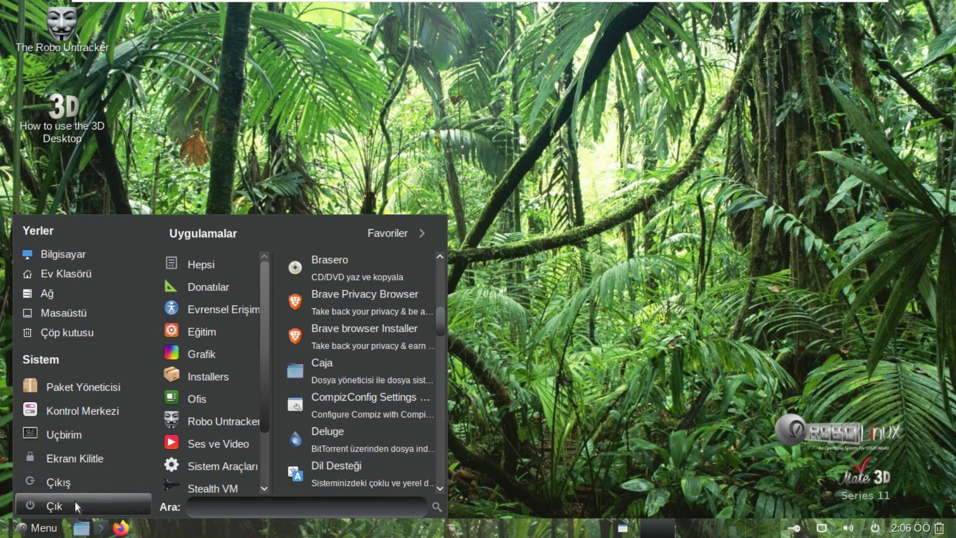
left_click(76, 506)
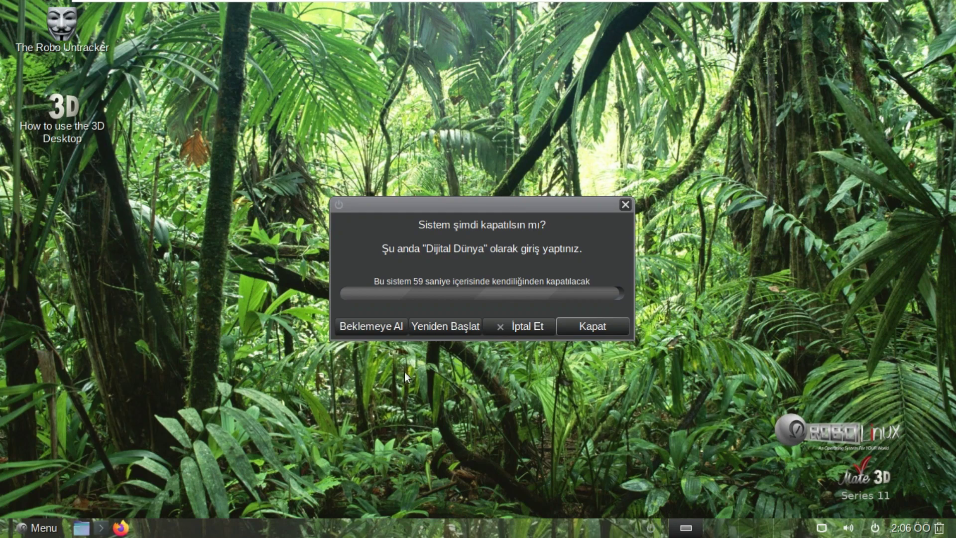
left_click(451, 327)
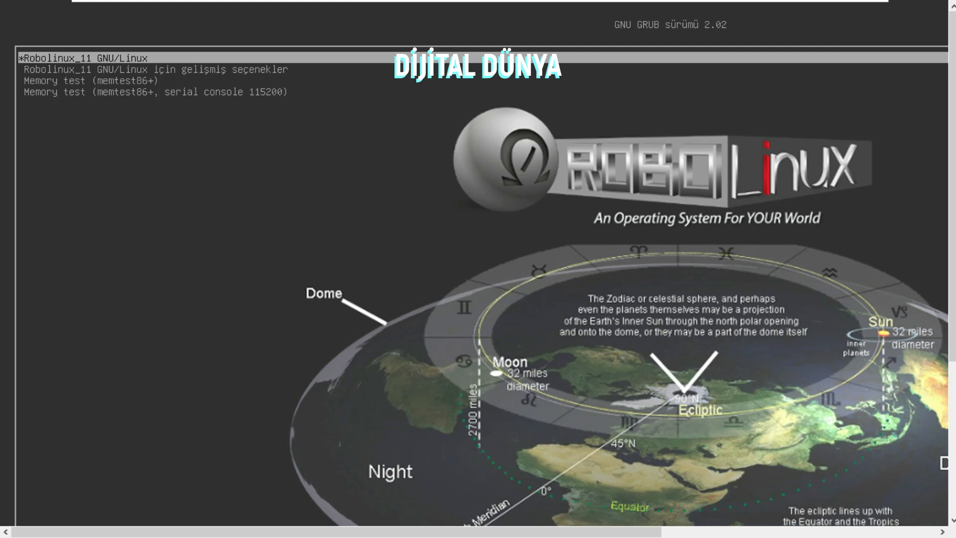
key("Return")
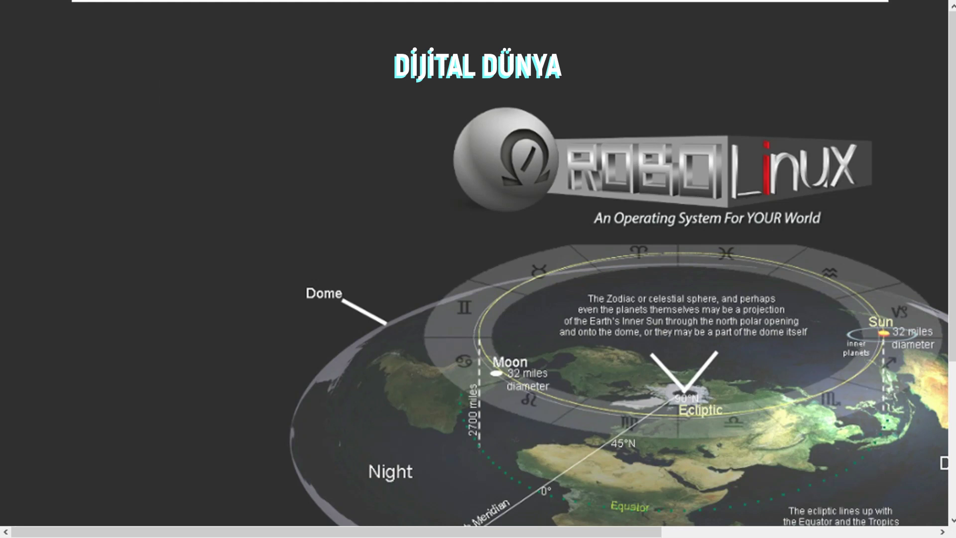
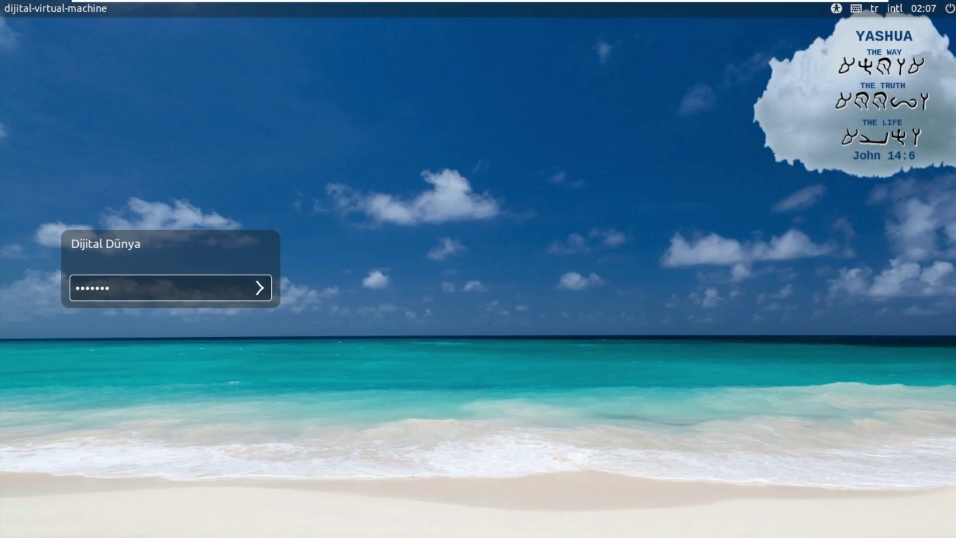
Submit the already-entered password to log into the Robolinux MATE desktop
key("Return")
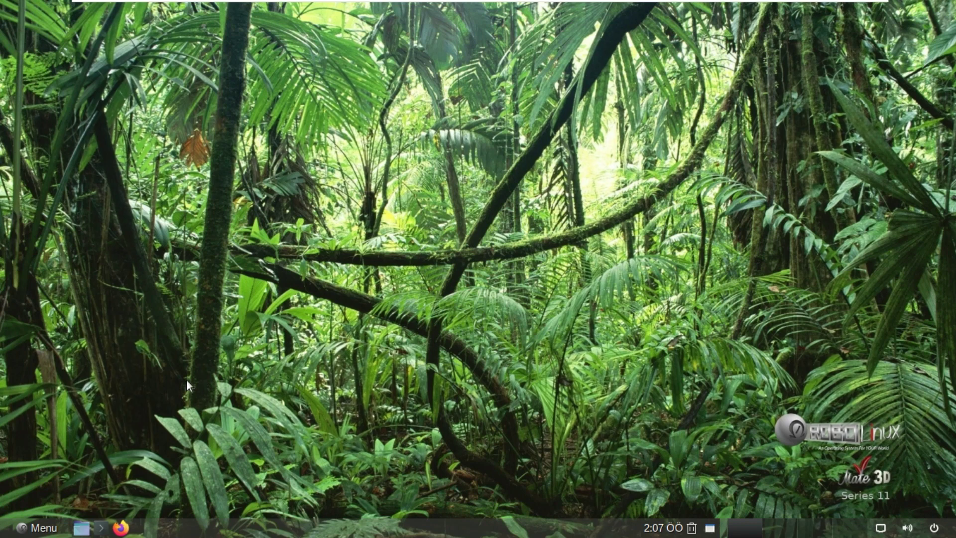
Browse the Robolinux menu and launch Kontrol Merkezi from the Sistem category
left_click(42, 528)
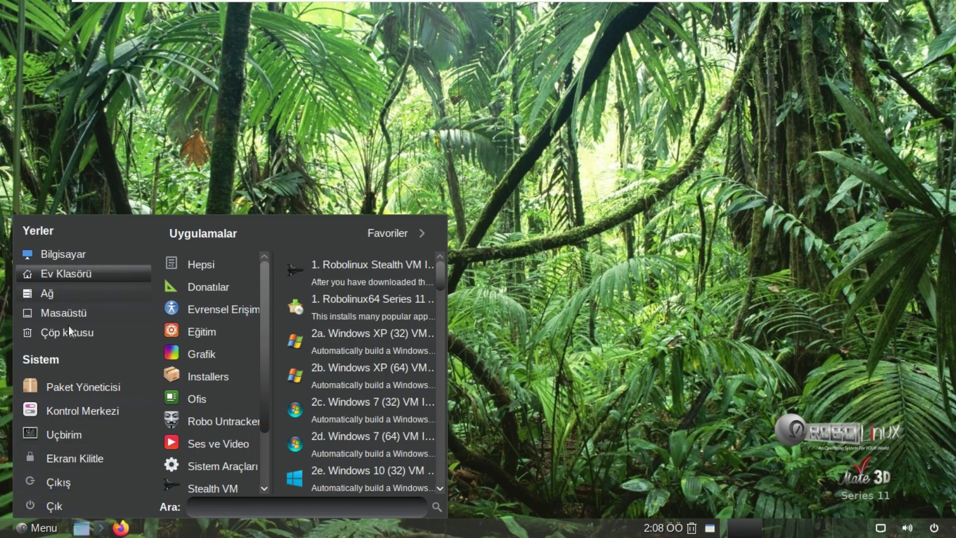
mouse_move(250, 329)
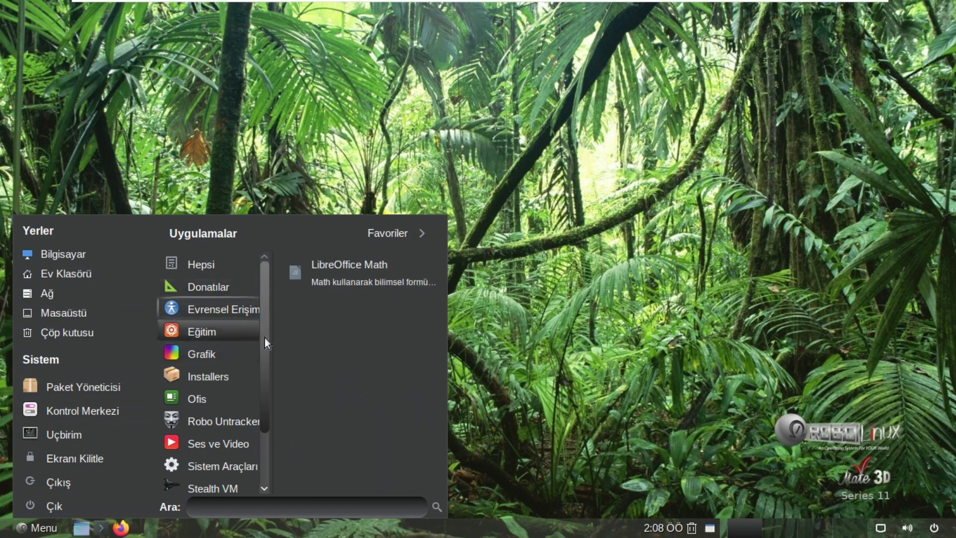
left_click_drag(264, 338, 271, 286)
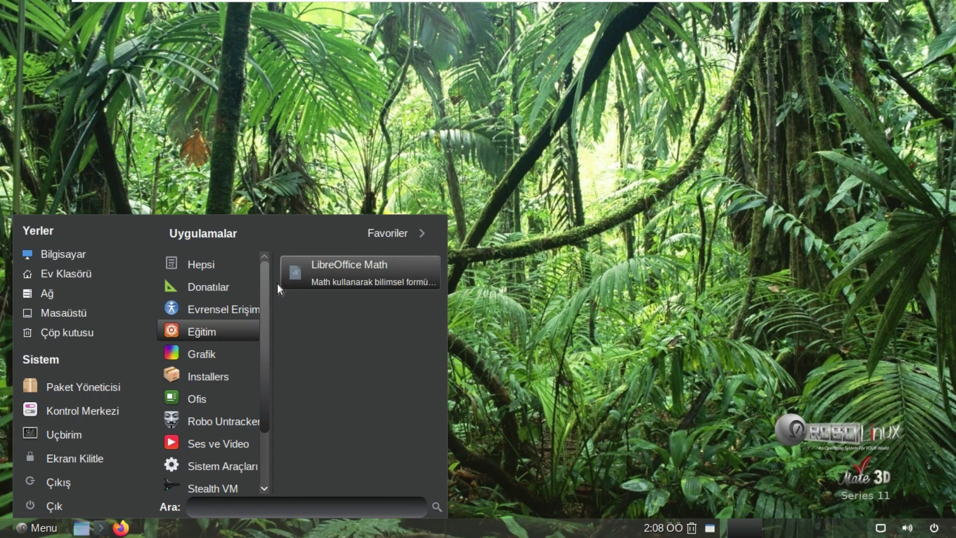
left_click(91, 411)
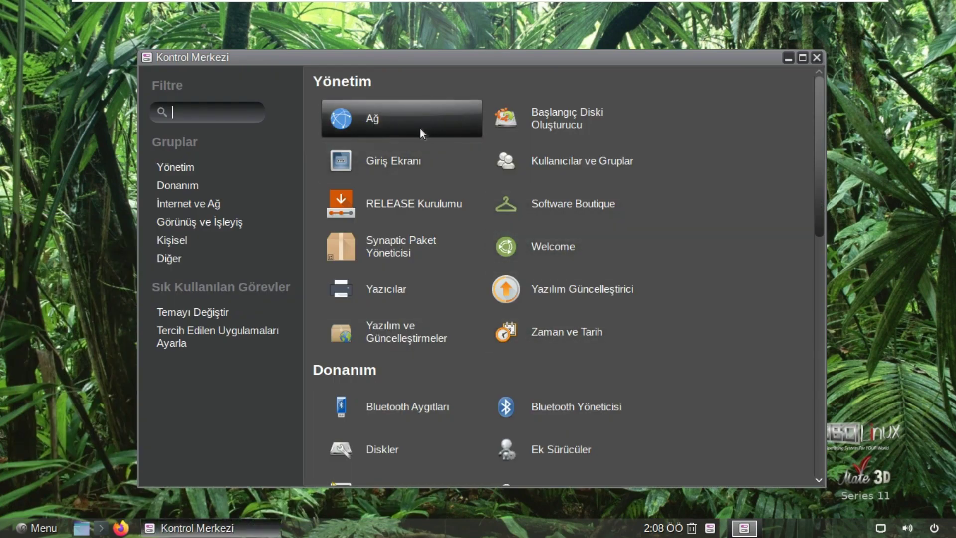
Open Giriş Ekranı from the Yönetim section, authenticating with the account password, and centre its window
left_click(212, 167)
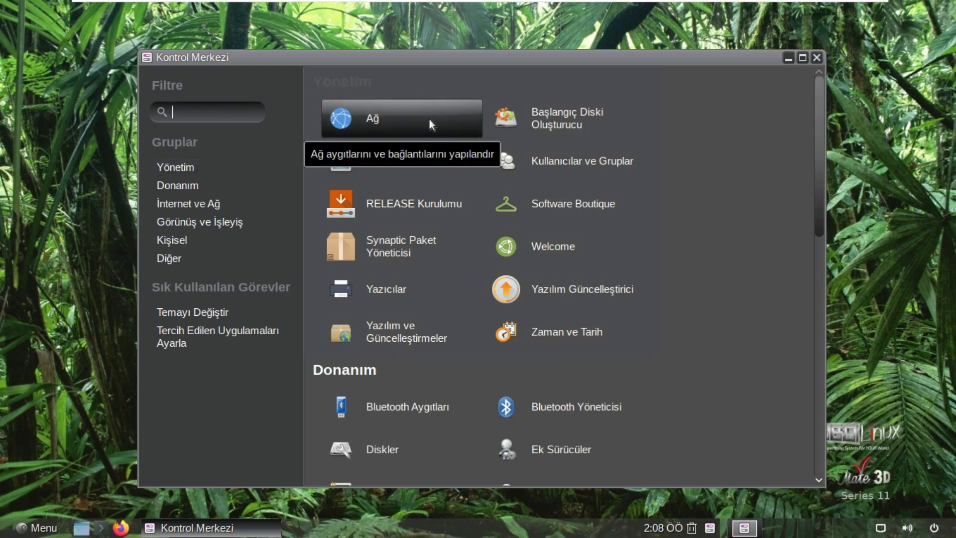
left_click(413, 160)
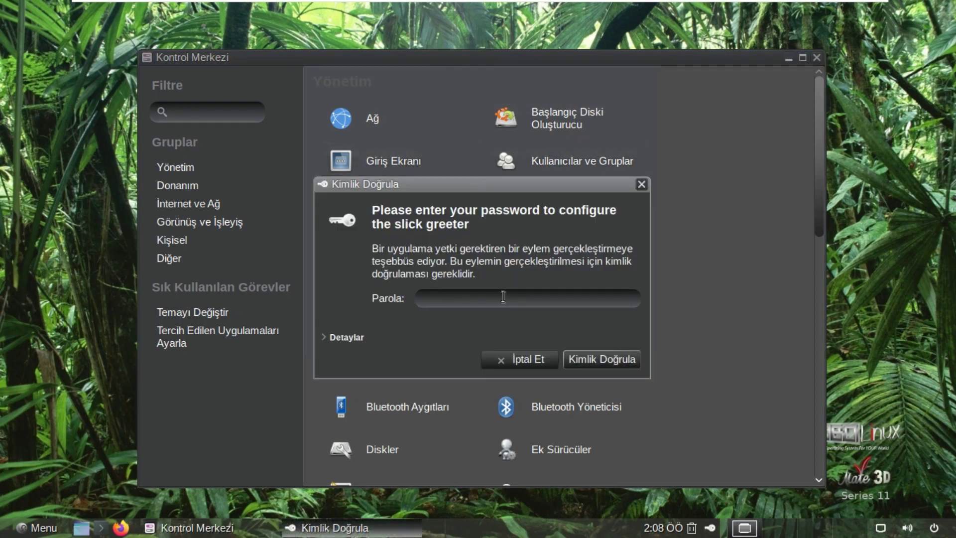
type("•••••••")
key("Return")
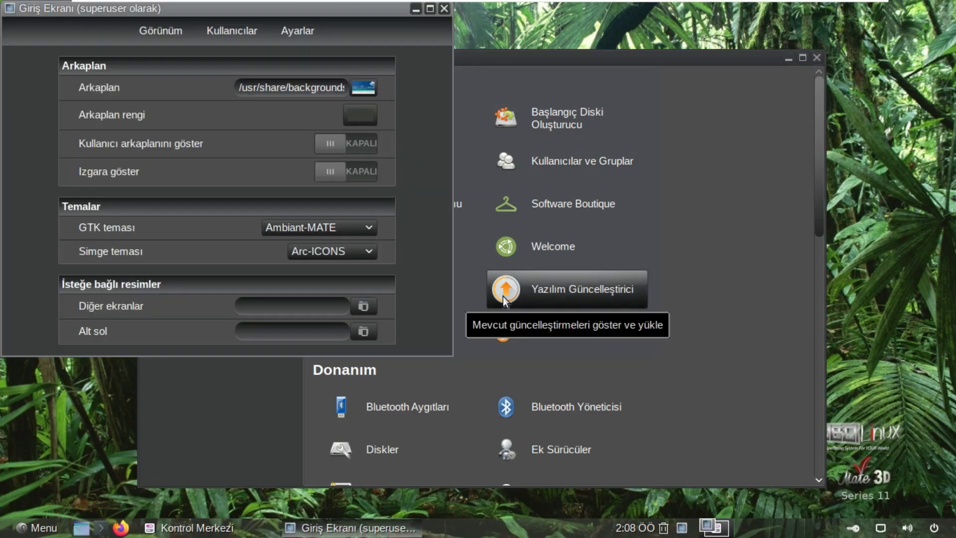
left_click_drag(309, 11, 538, 87)
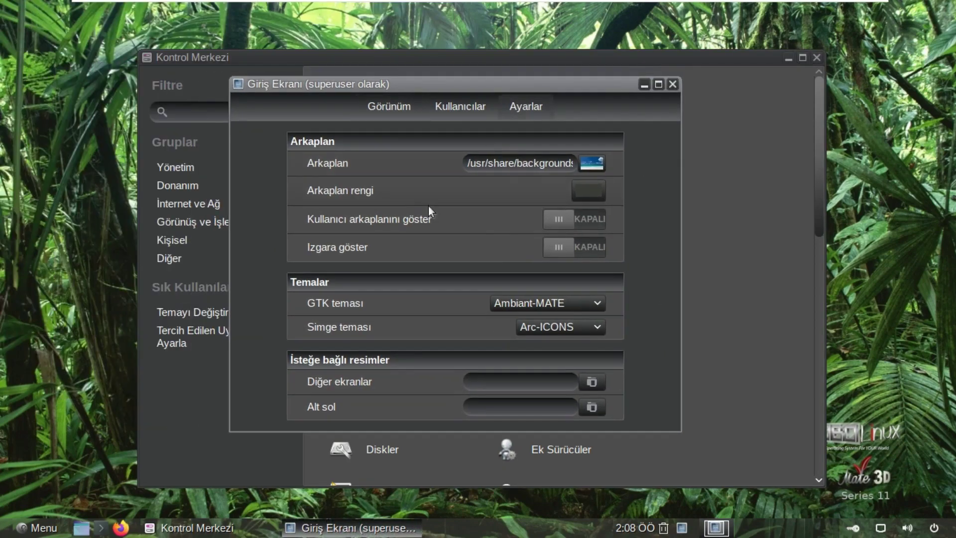
Preview the Robolinux backgrounds: splash2, splash1, robo-menu, robo-mate-logo and login-background.svg
left_click(597, 163)
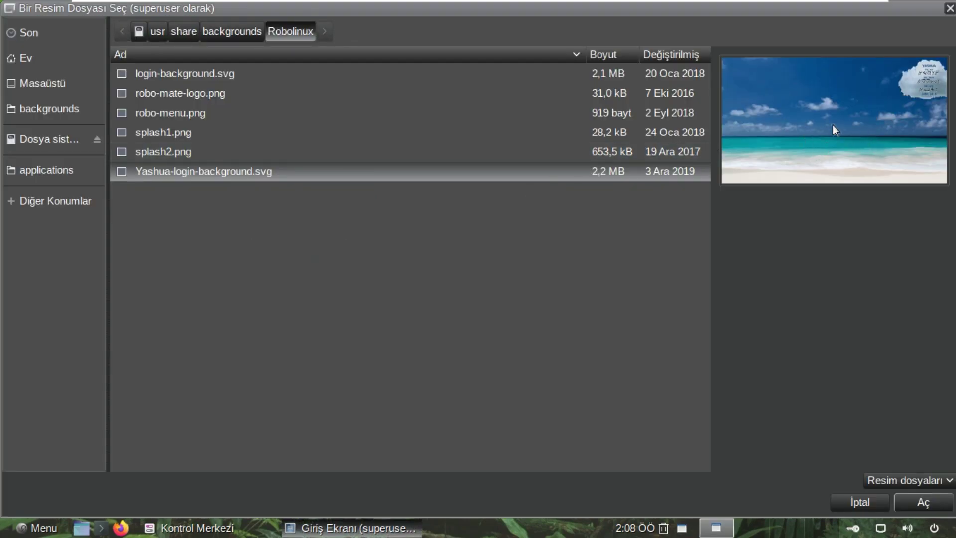
left_click(169, 151)
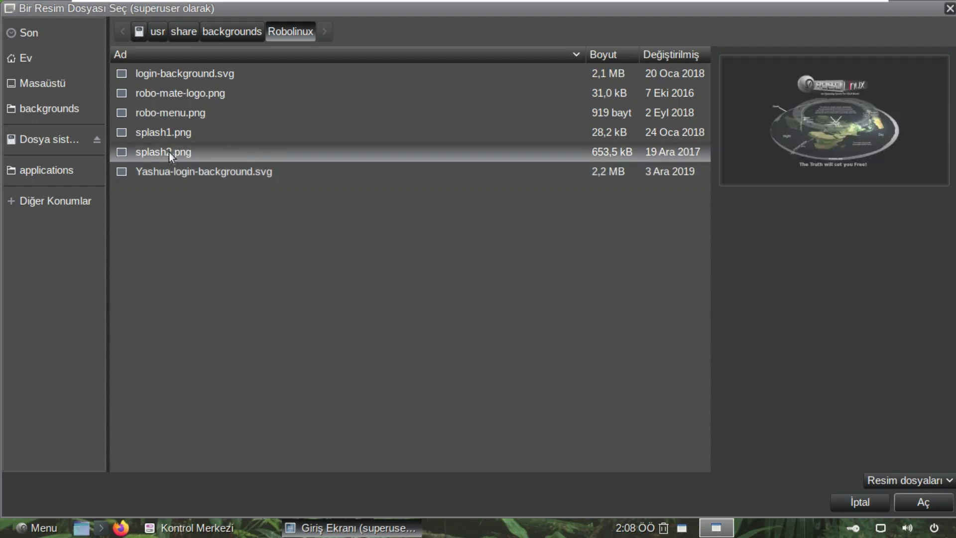
left_click(256, 133)
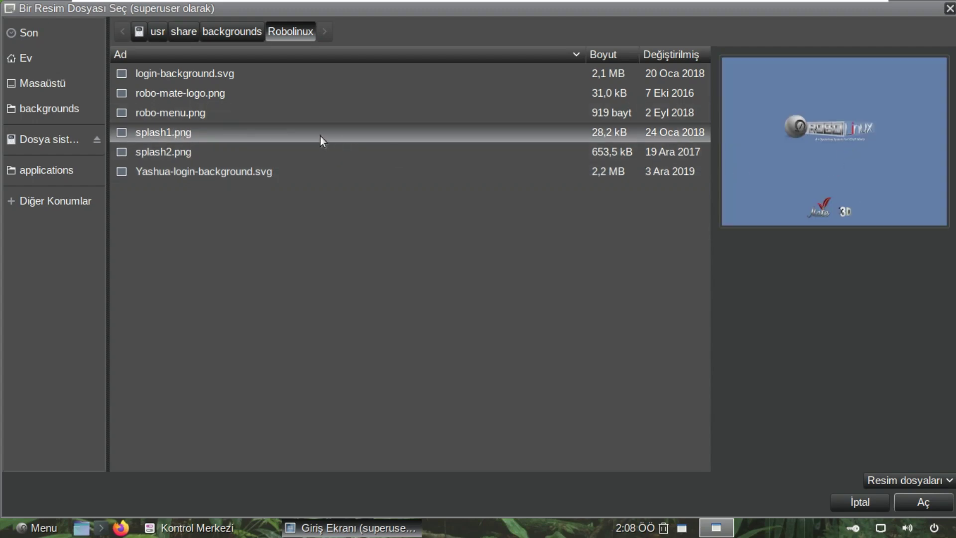
left_click(291, 115)
left_click(291, 94)
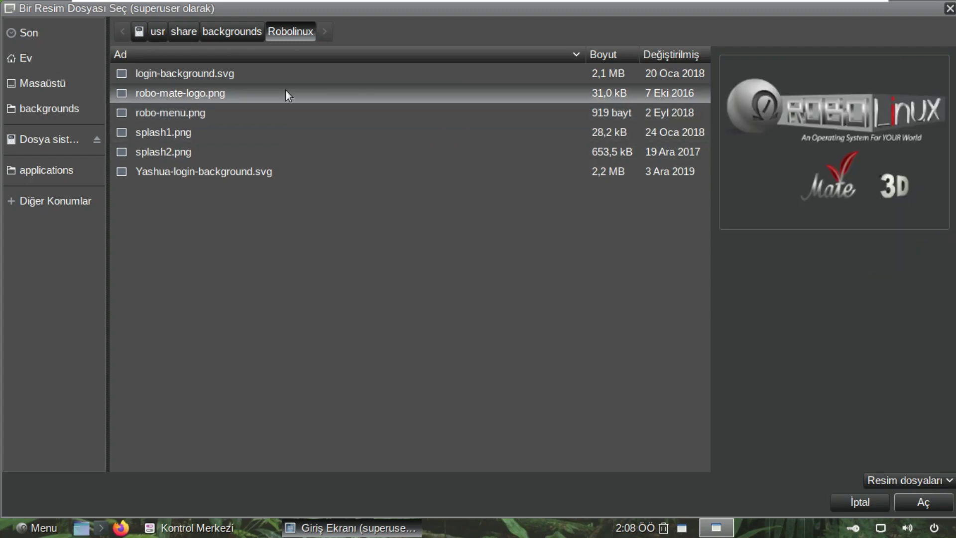
left_click(307, 76)
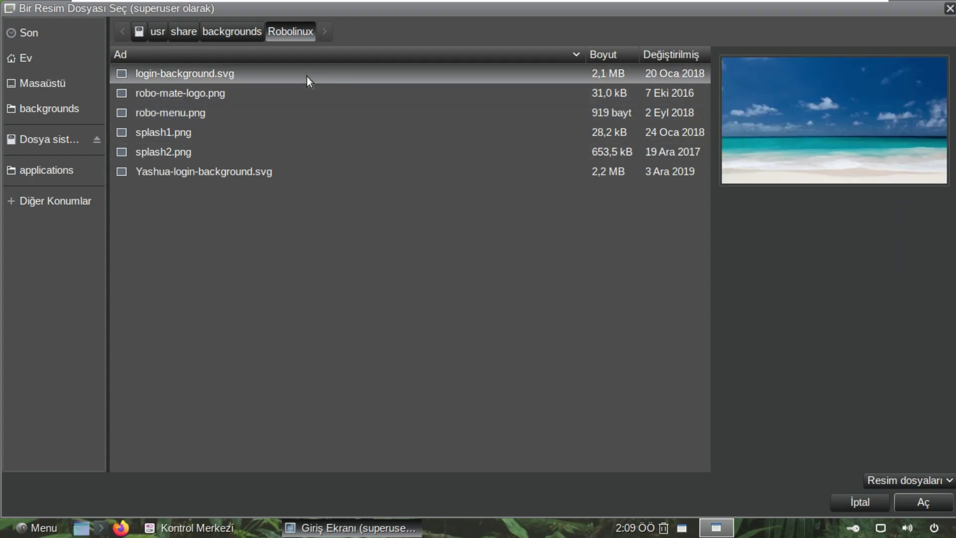
Compare the previews again, then choose robo-mate-logo.png as the login background and confirm
left_click(276, 130)
left_click(285, 99)
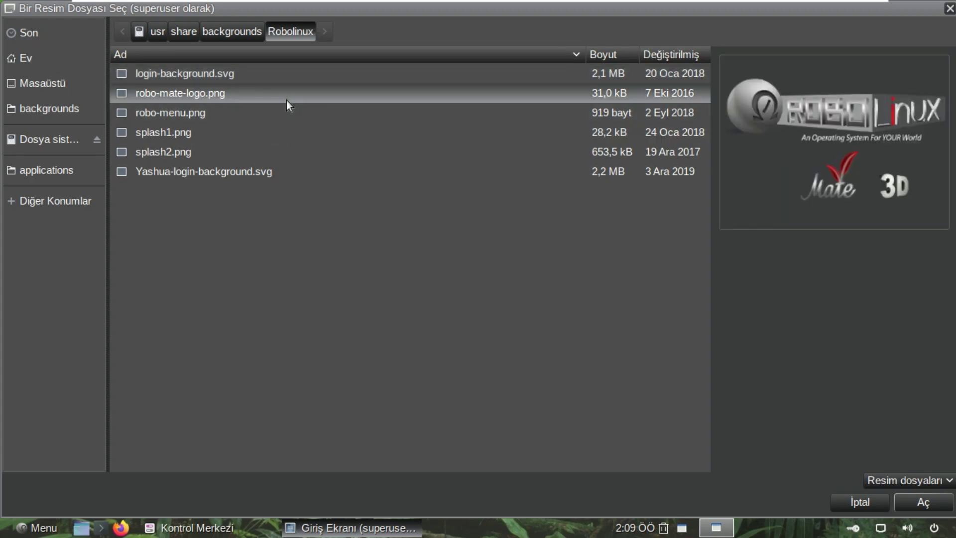
left_click(285, 112)
left_click(280, 135)
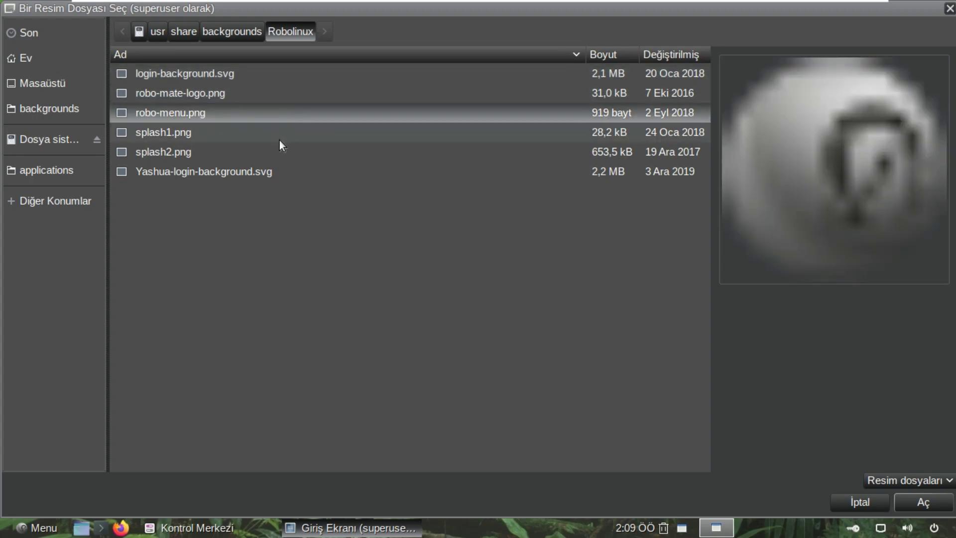
left_click(280, 151)
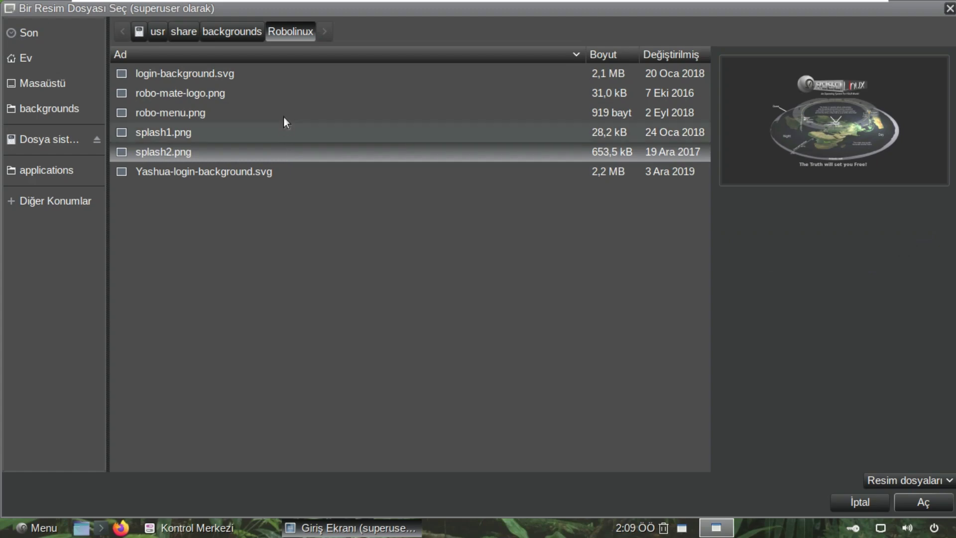
left_click(285, 97)
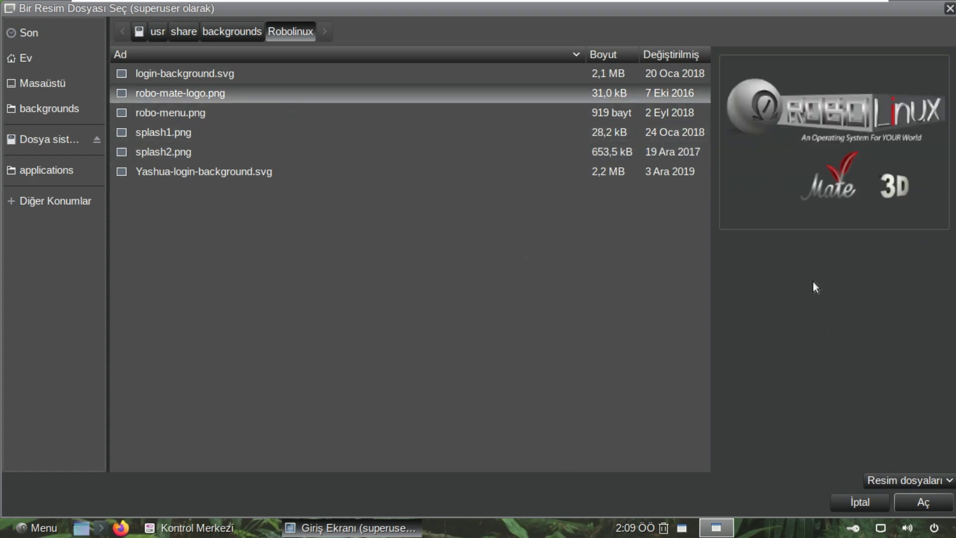
left_click(922, 500)
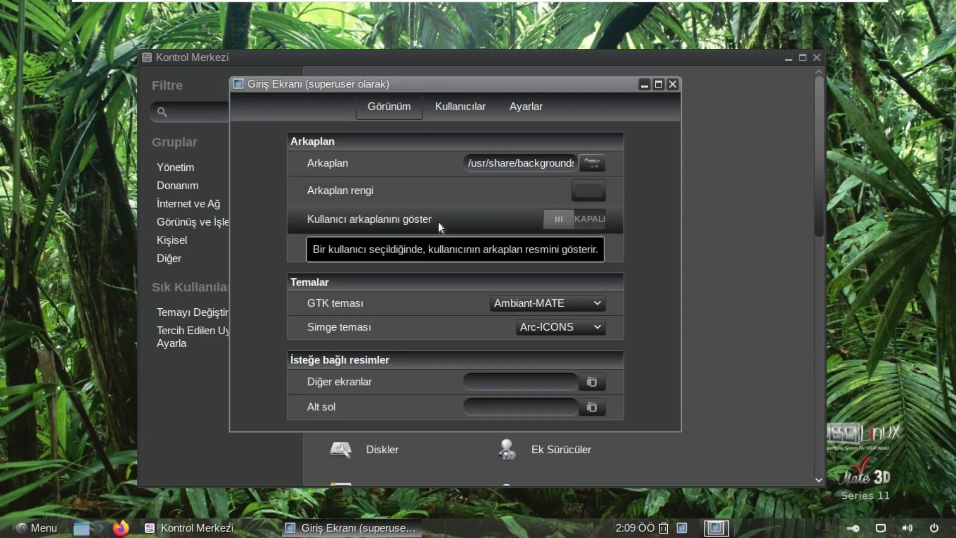
Turn on 'Kullanıcı arkaplanını göster' and 'Izgara göster', keeping the GTK theme Ambiant-MATE
left_click(590, 221)
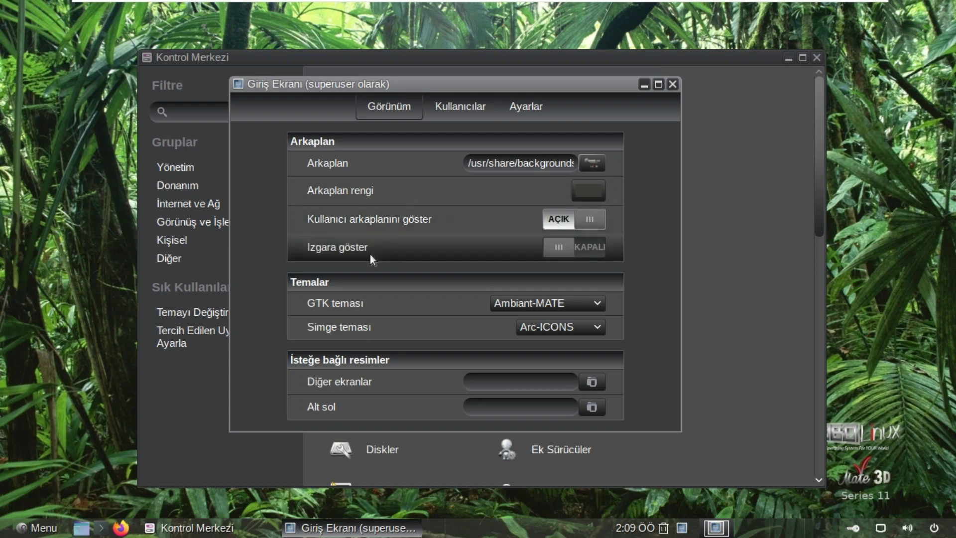
left_click(590, 246)
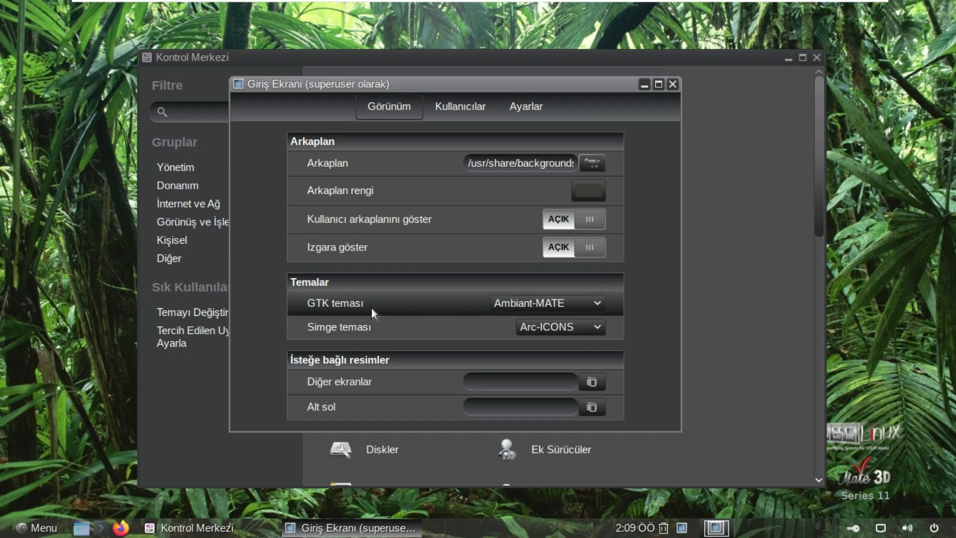
left_click(527, 305)
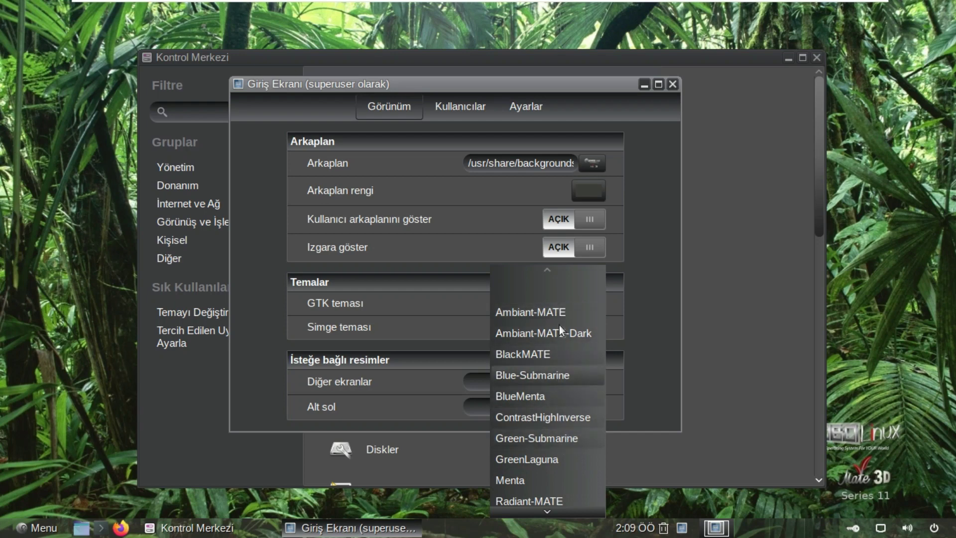
scroll(557, 406, "down", 2)
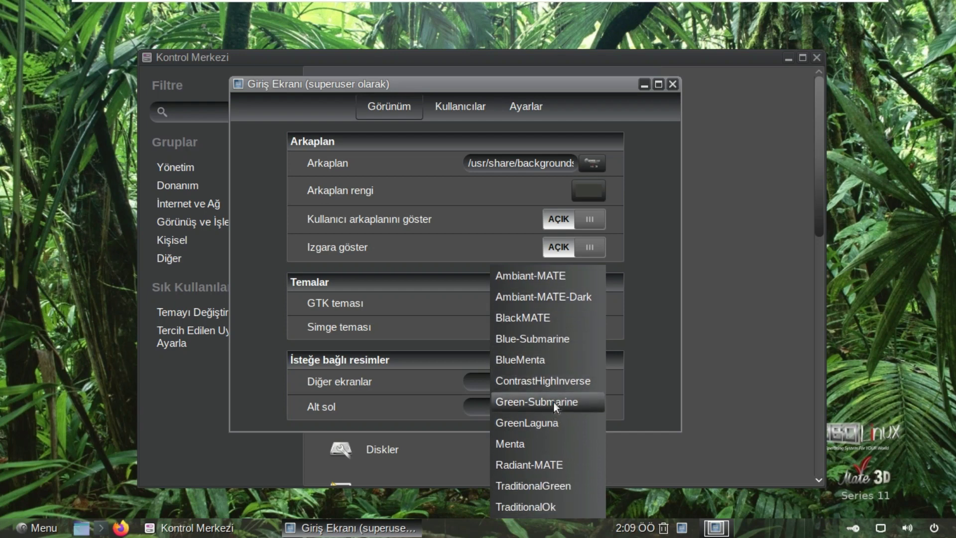
left_click(411, 298)
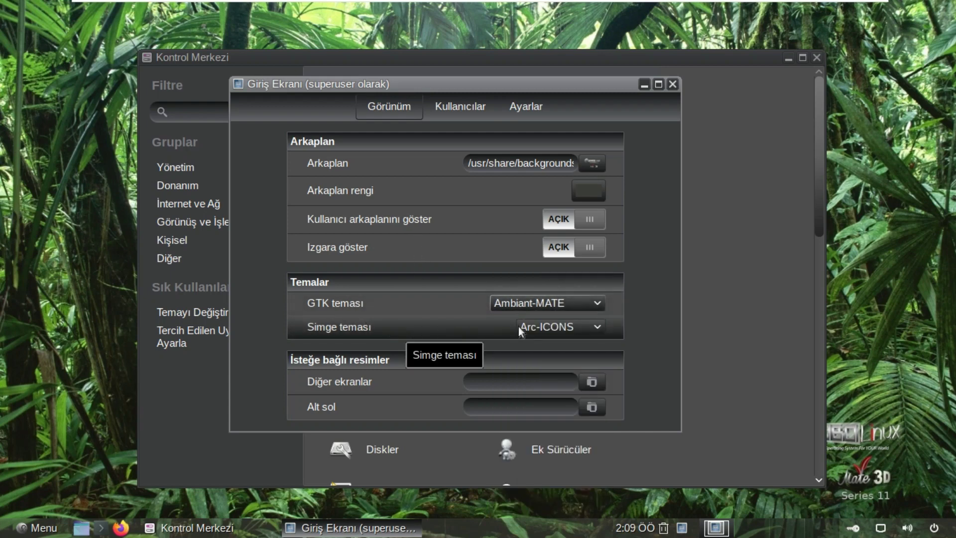
Keep the icon theme as Arc-ICONS and go to the Kullanıcılar page
left_click(599, 324)
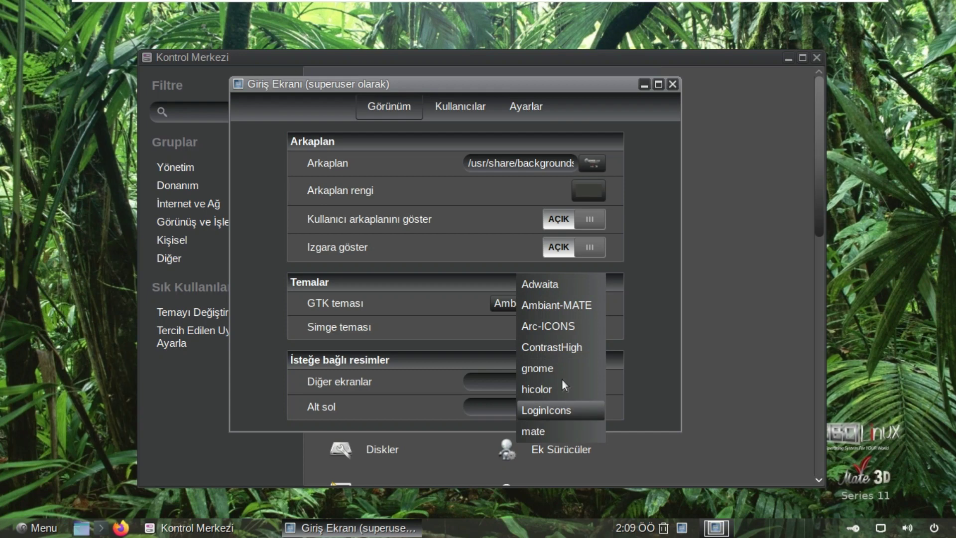
left_click(430, 331)
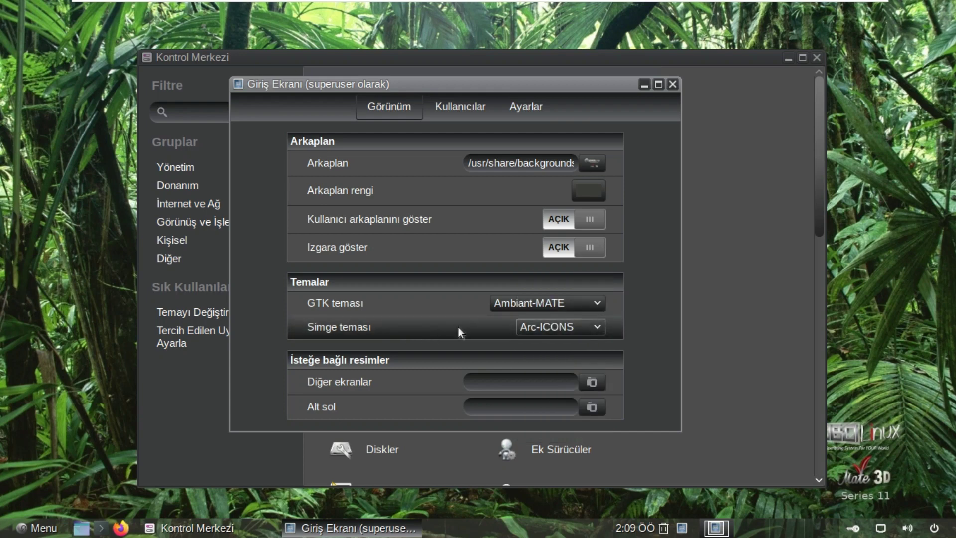
left_click(452, 114)
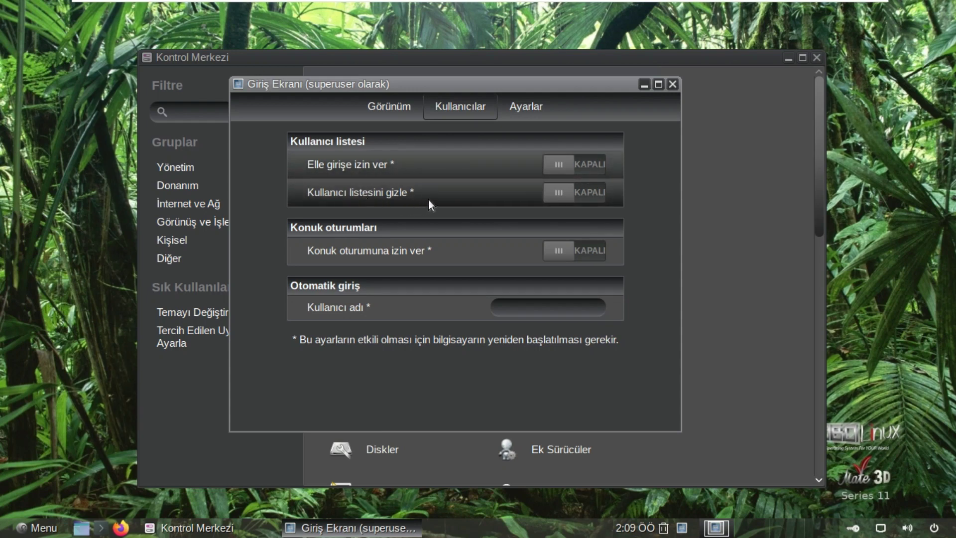
Toggle the hidden user list, manual username entry and guest session options, then close Giriş Ekranı
left_click(595, 193)
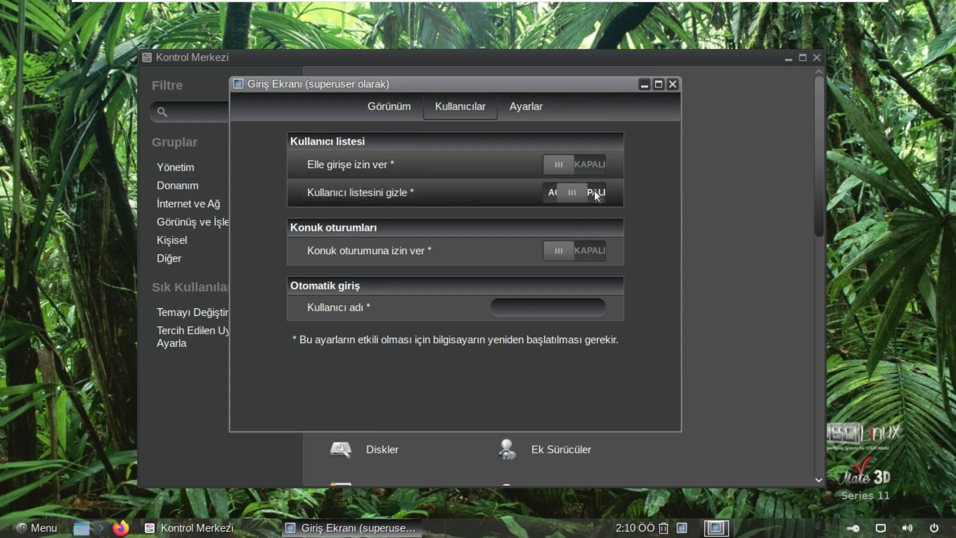
left_click(600, 163)
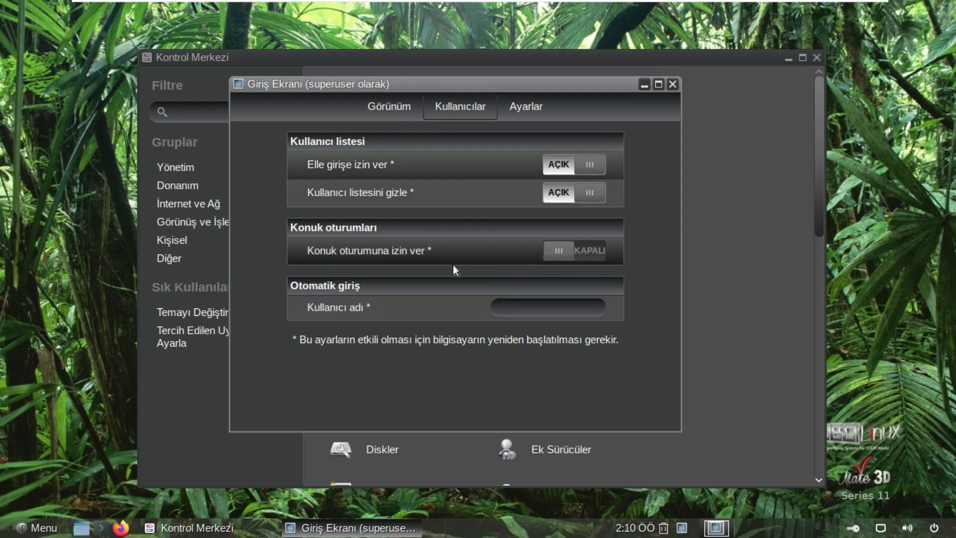
left_click(588, 249)
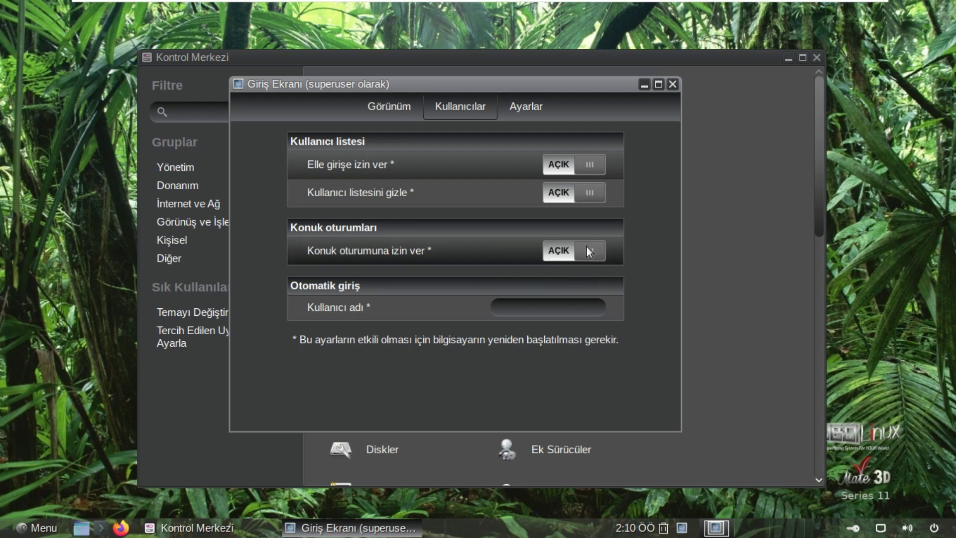
left_click(542, 113)
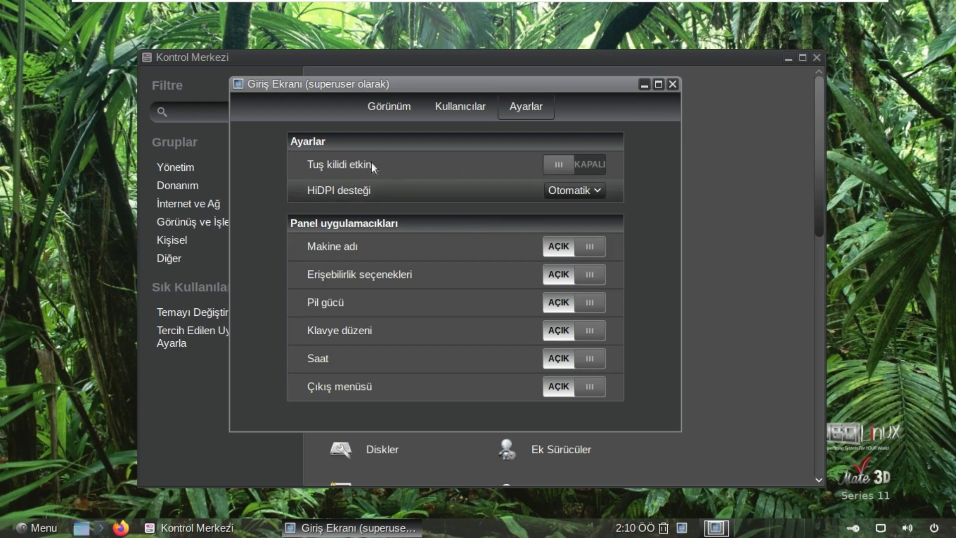
left_click(673, 84)
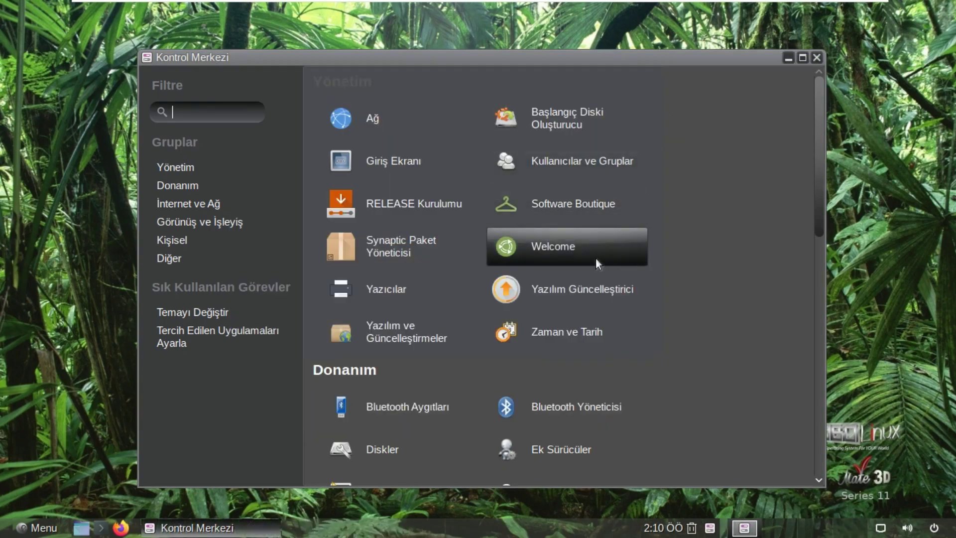
Check the Donanım group, return to Yönetim, and launch Software Boutique
left_click(180, 189)
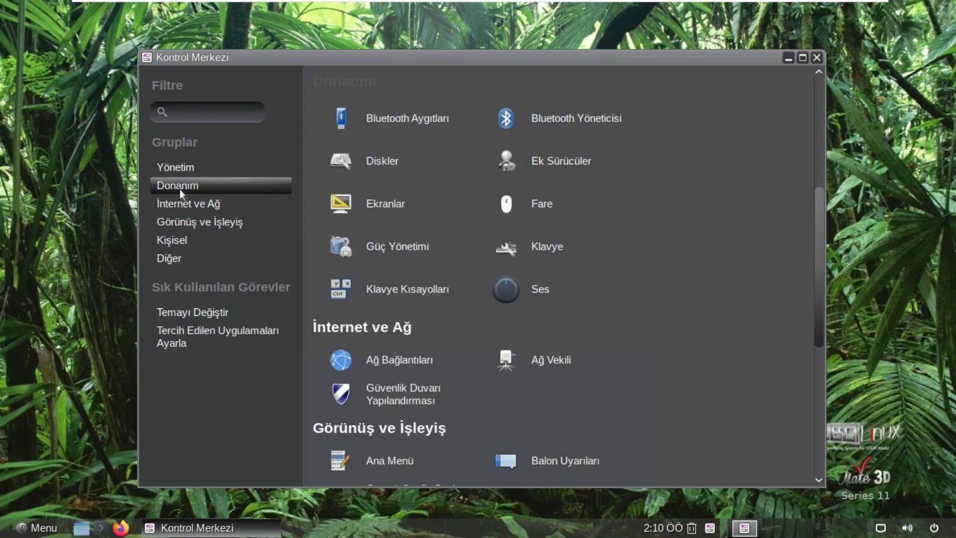
left_click(274, 166)
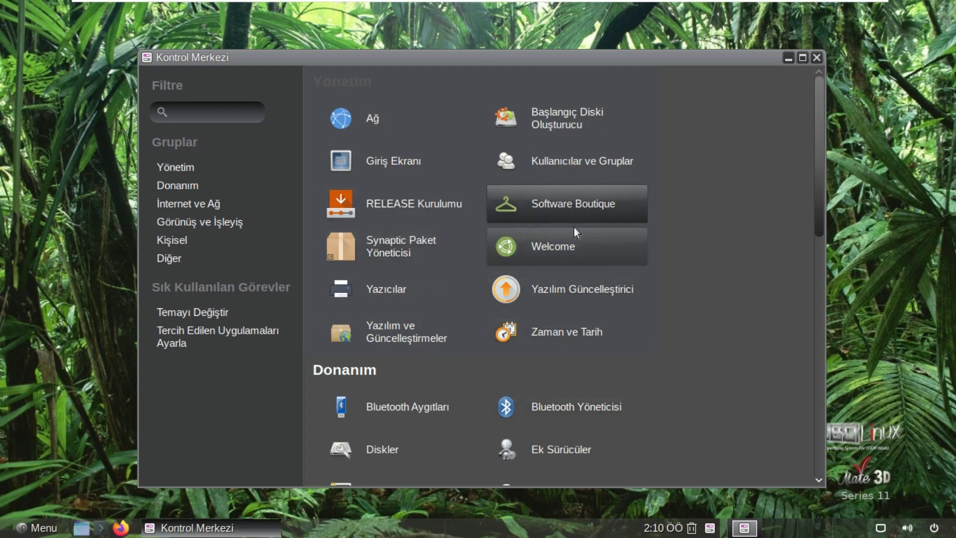
left_click(585, 200)
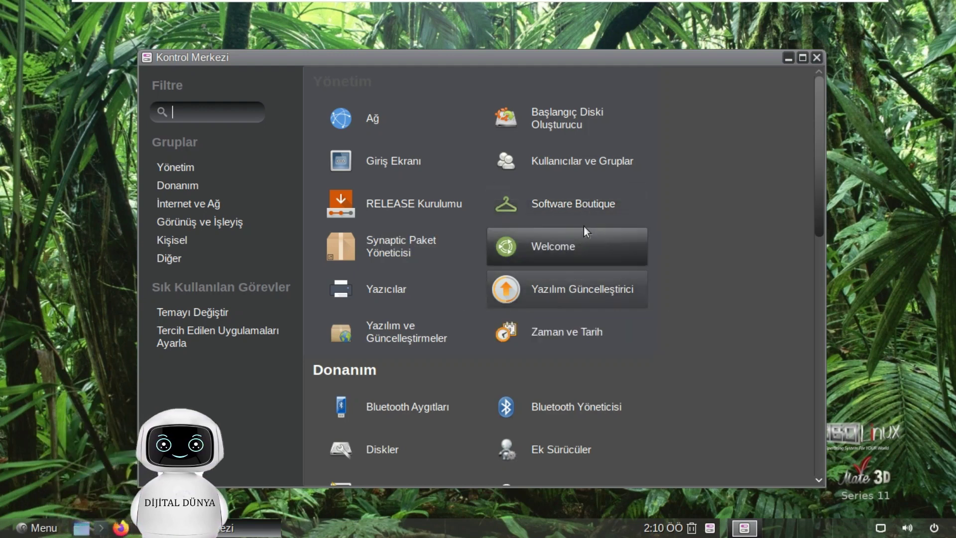
left_click(590, 205)
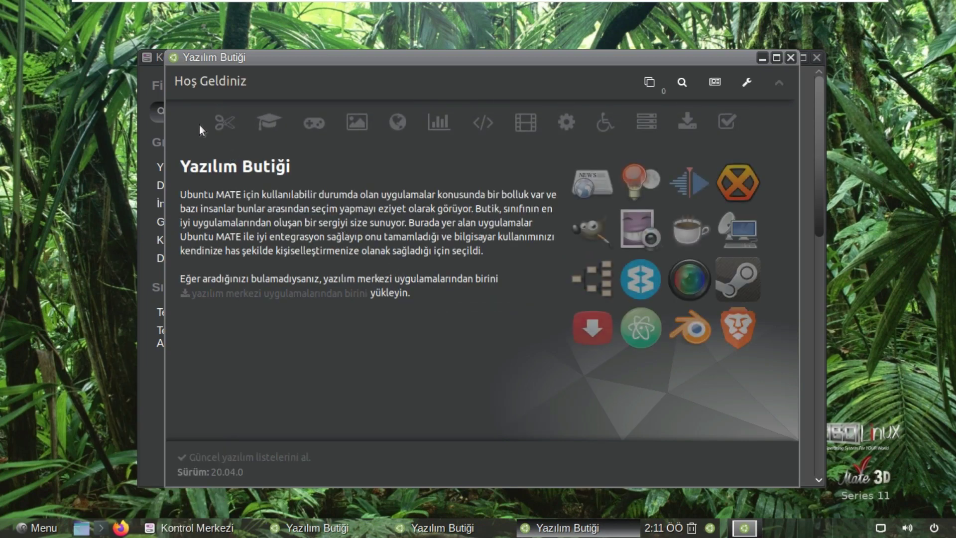
Show the Donatılar accessories and scroll from Caffeine down to Redshift and Subsurface
left_click(220, 126)
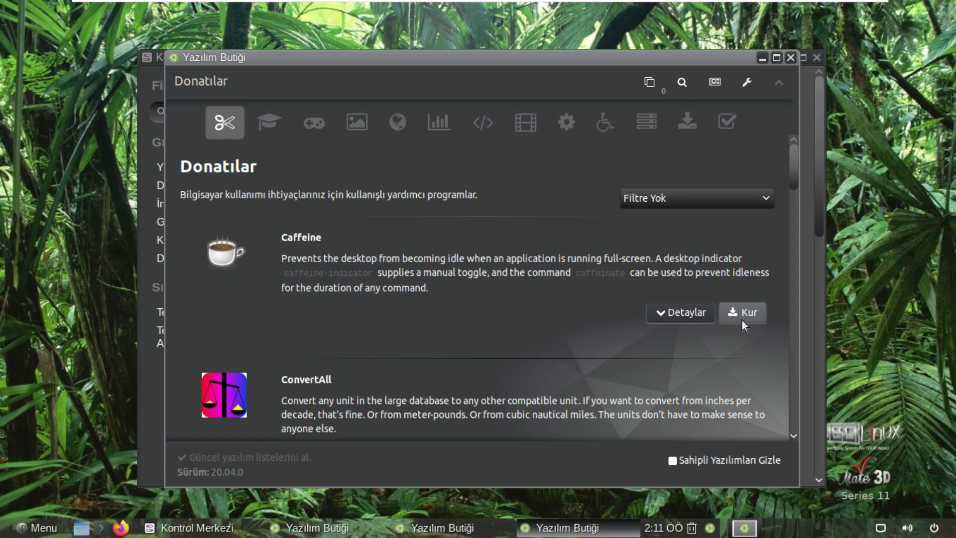
scroll(525, 314, "down", 5)
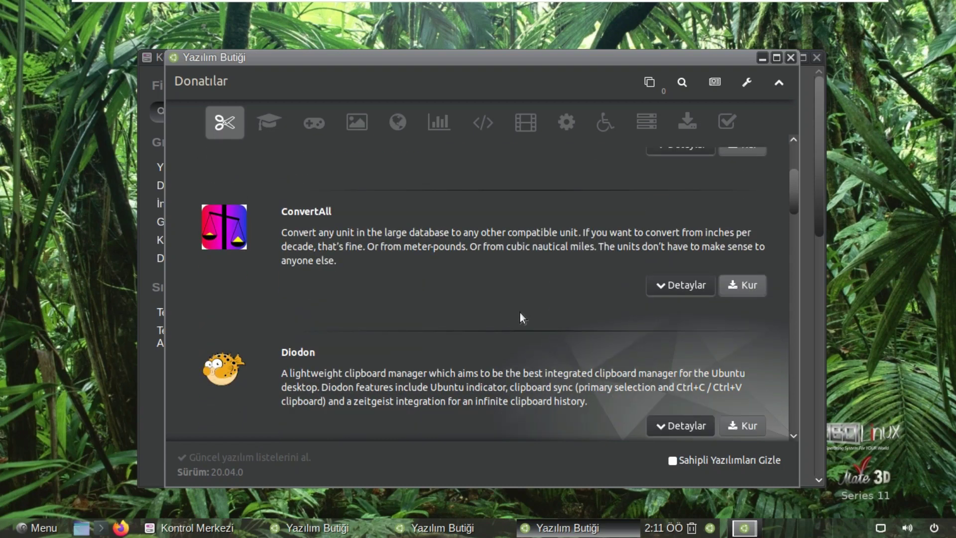
scroll(396, 354, "down", 15)
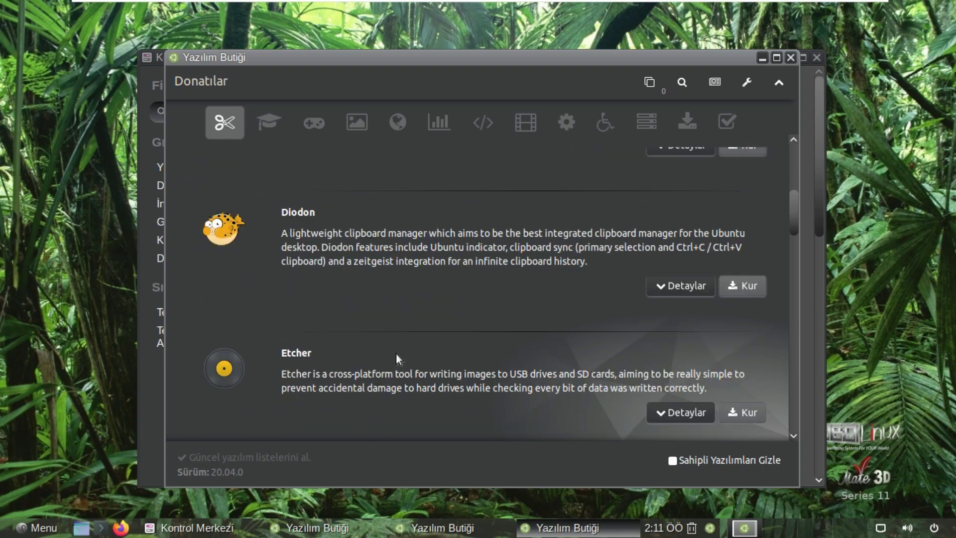
scroll(389, 347, "down", 15)
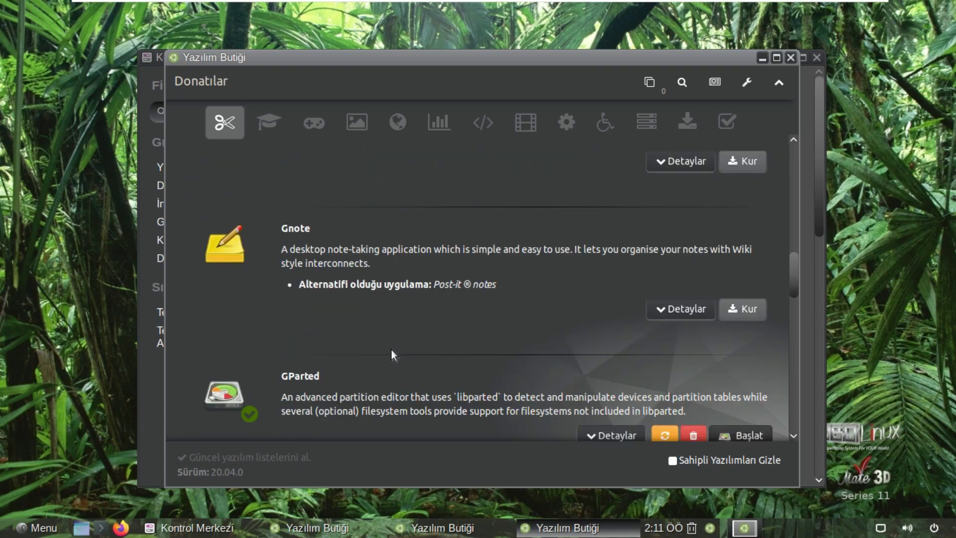
scroll(383, 343, "down", 15)
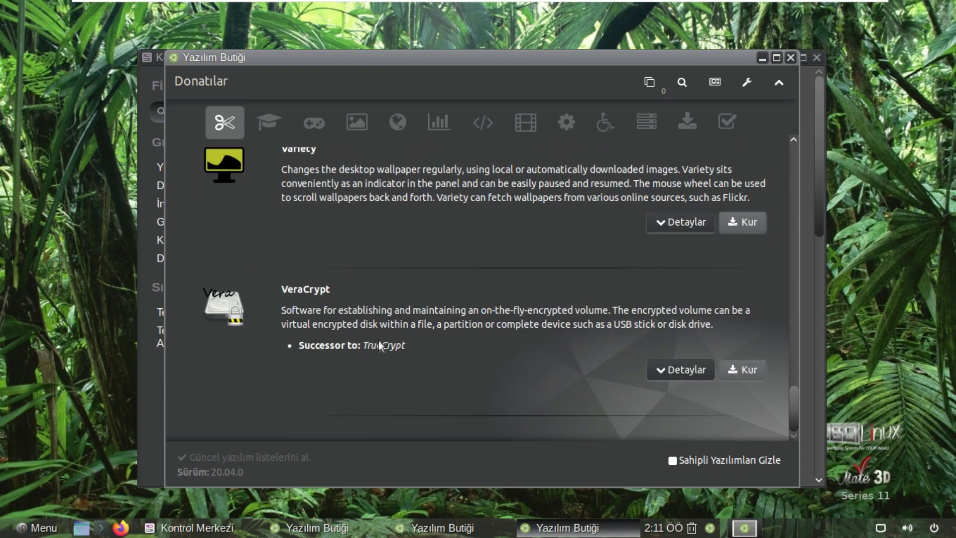
Show the Eğitim education apps and scroll through the list
left_click(268, 118)
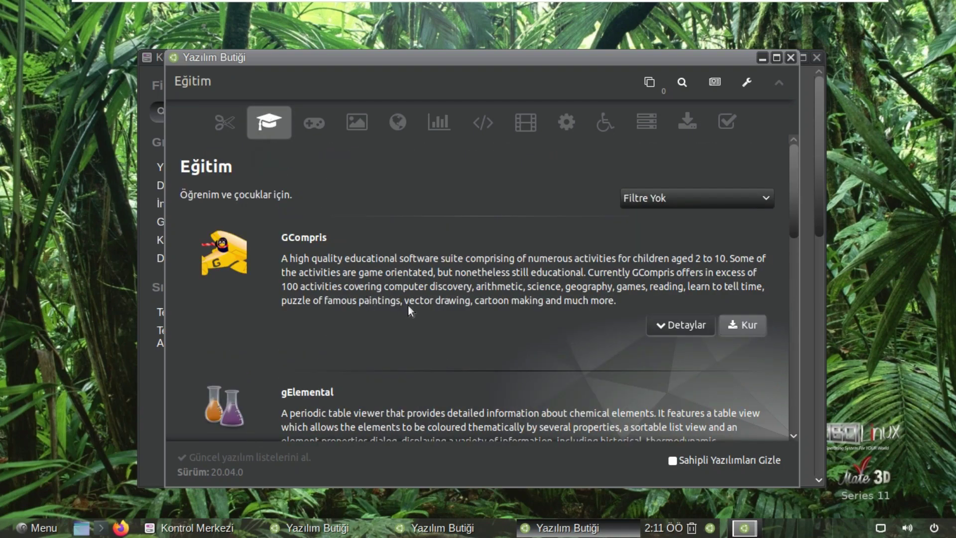
scroll(395, 330, "down", 6)
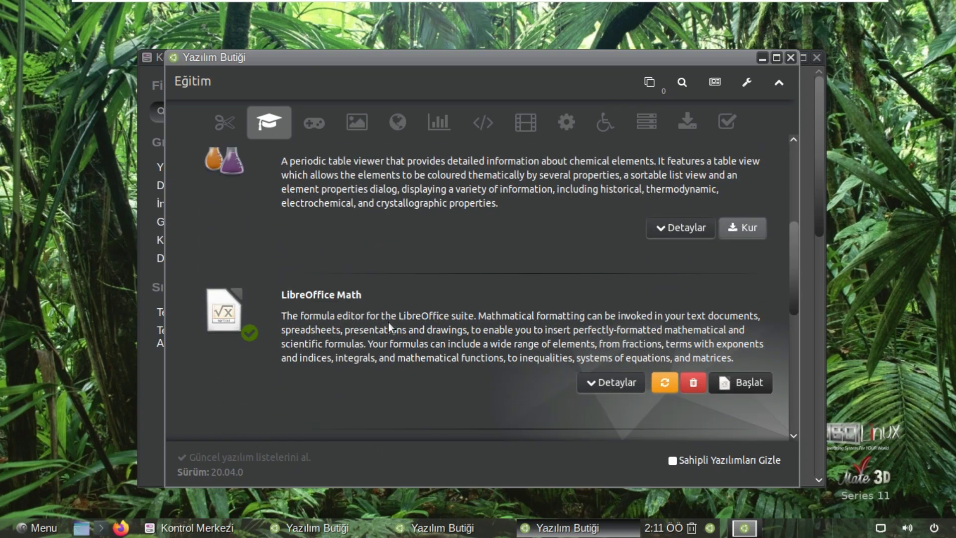
scroll(385, 322, "down", 6)
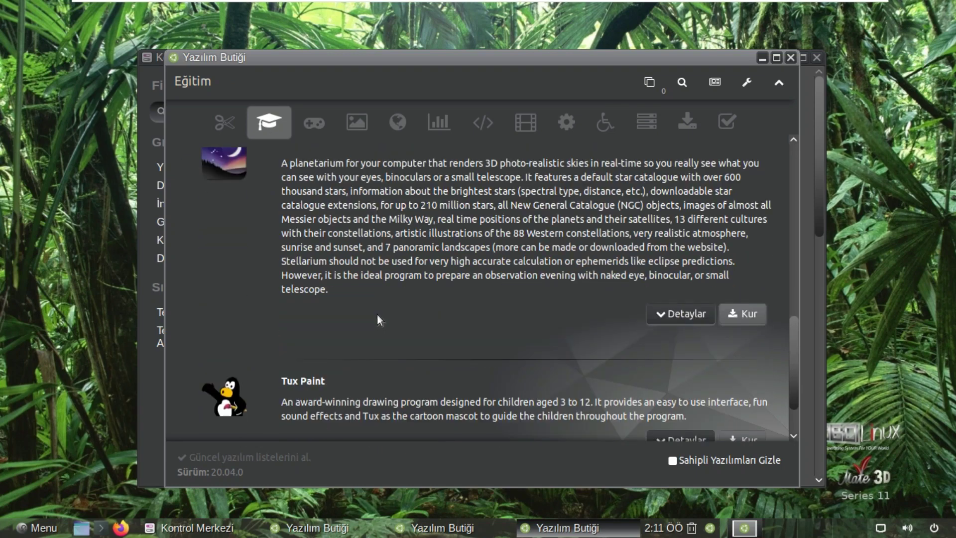
Show the Oyunlar games and scroll from 0 A.D down past Hedgewars, Lutris and Minecraft
left_click(315, 116)
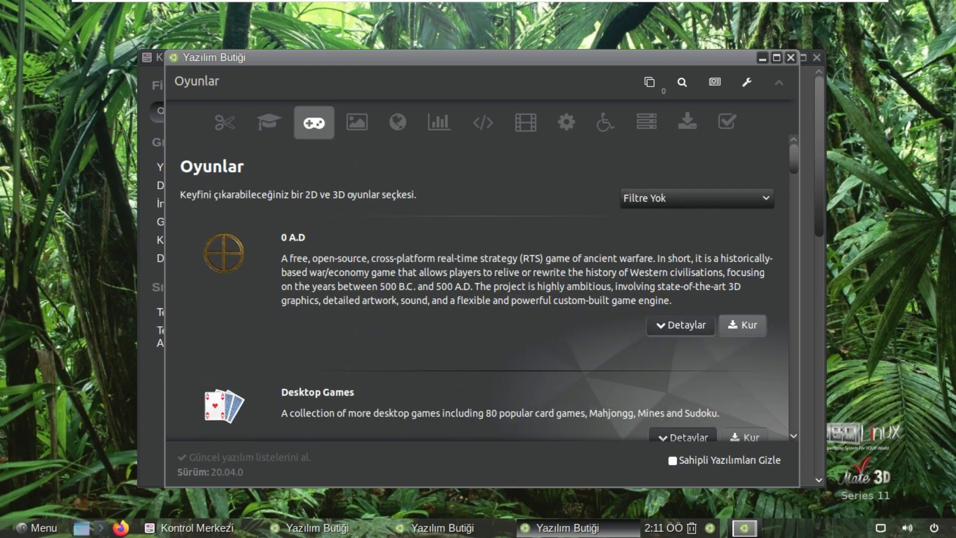
scroll(391, 385, "down", 5)
scroll(390, 385, "down", 10)
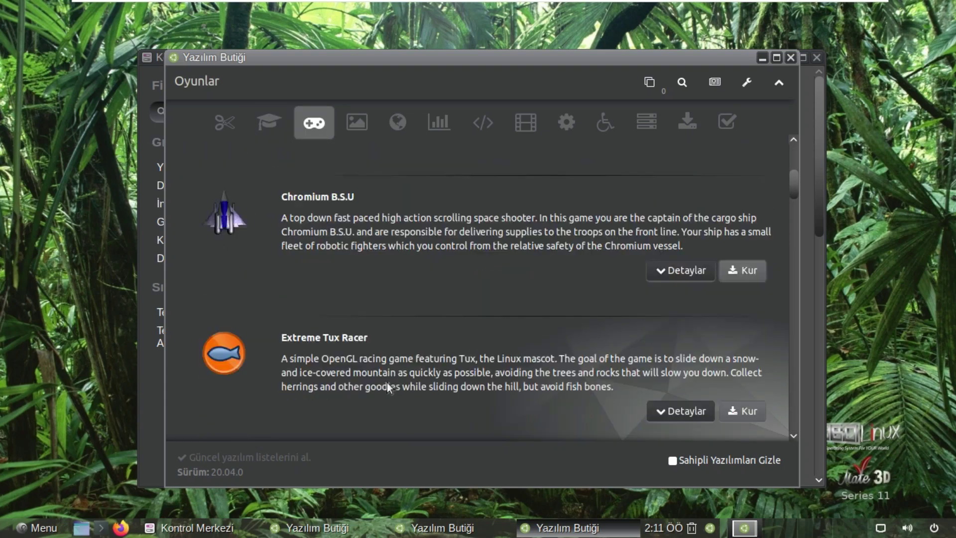
scroll(385, 381, "down", 10)
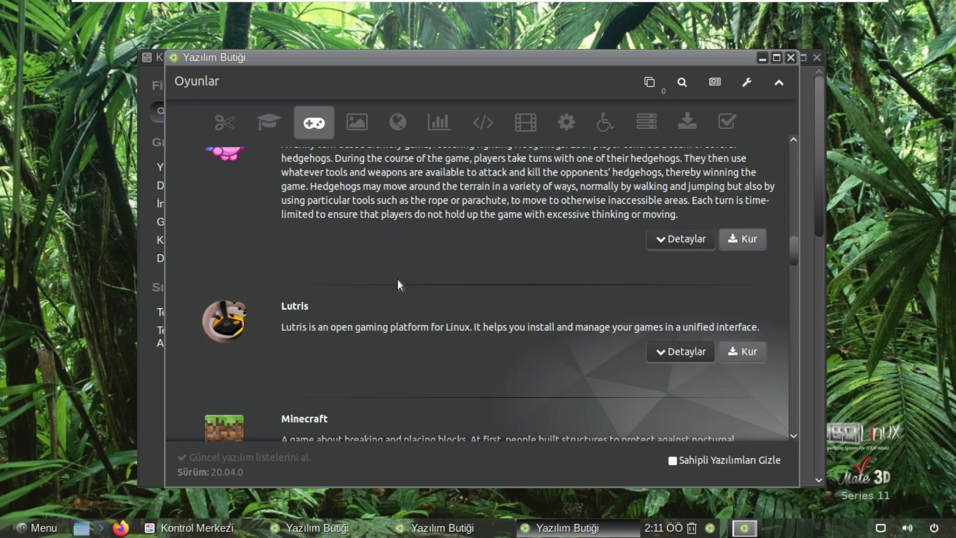
Show the Grafik graphics apps and scroll through the list
left_click(366, 123)
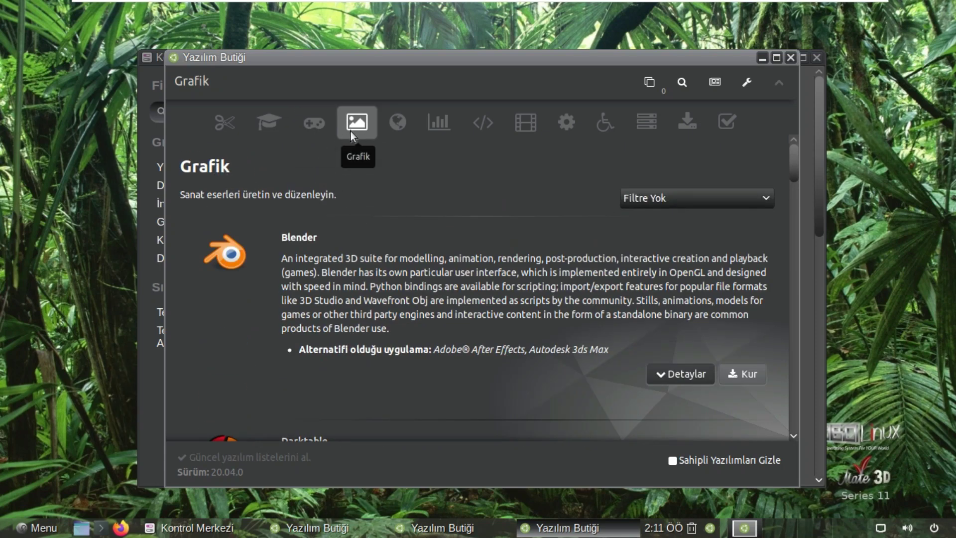
scroll(371, 289, "down", 2)
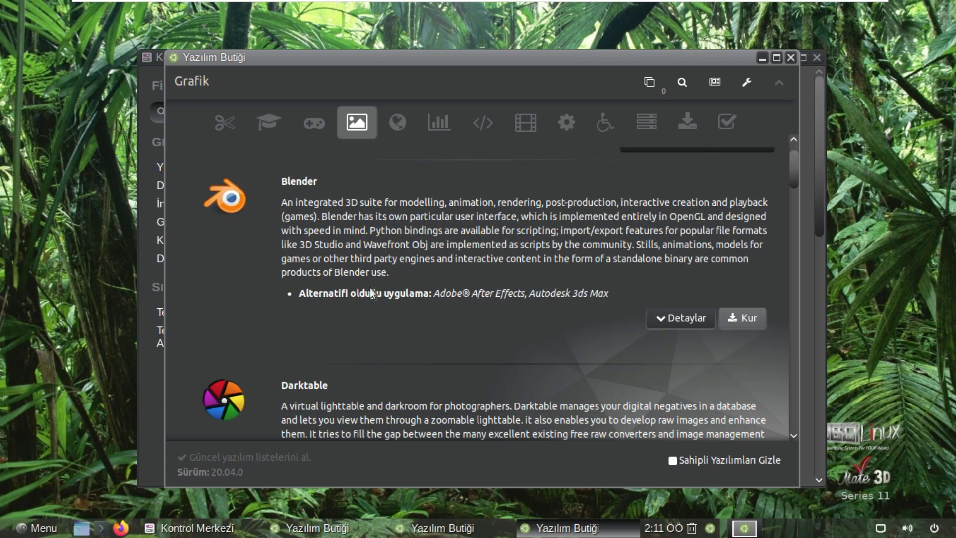
scroll(370, 289, "down", 2)
scroll(398, 283, "down", 10)
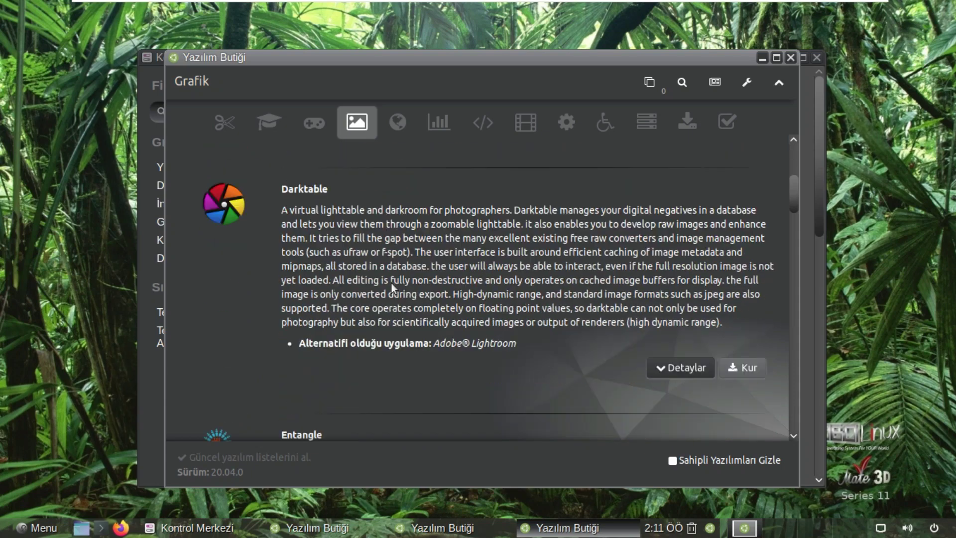
scroll(392, 283, "down", 6)
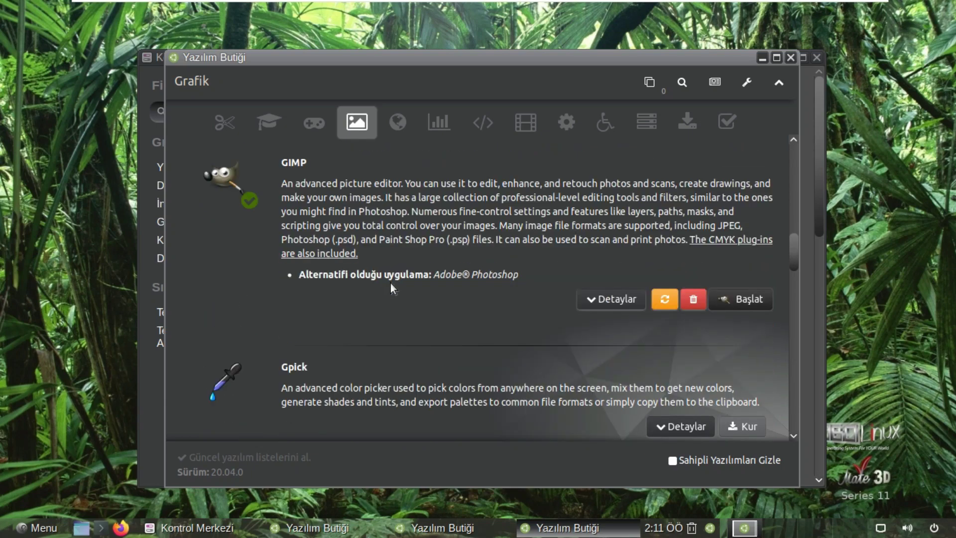
scroll(391, 283, "down", 4)
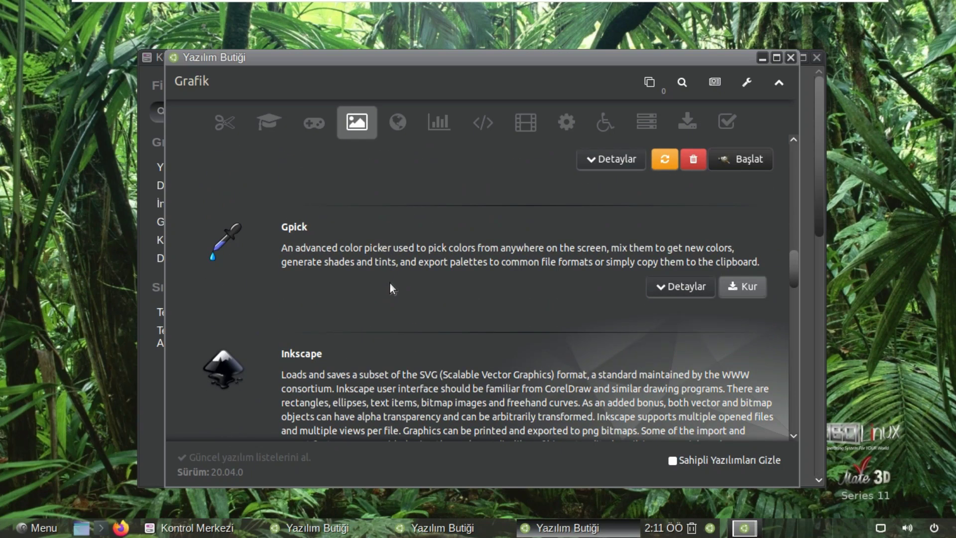
scroll(390, 282, "up", 3)
scroll(390, 282, "up", 3)
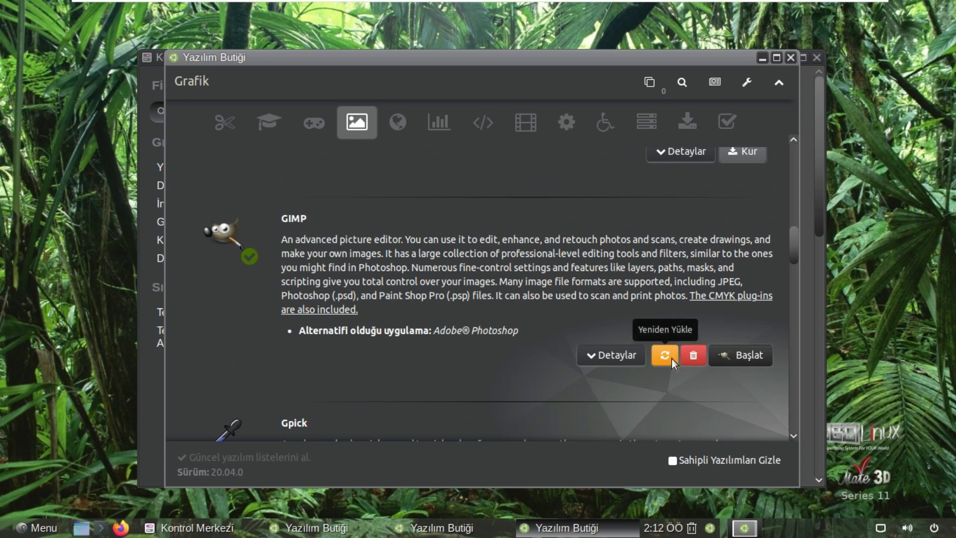
Show the İnternet apps and scroll from Adobe Flash Player down to Opera and ownCloud Client
left_click(400, 122)
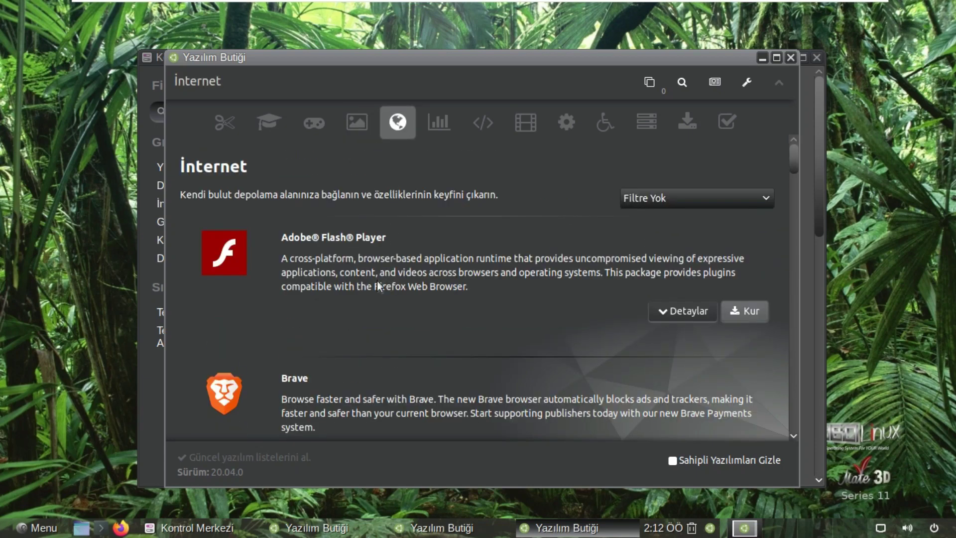
scroll(377, 282, "down", 2)
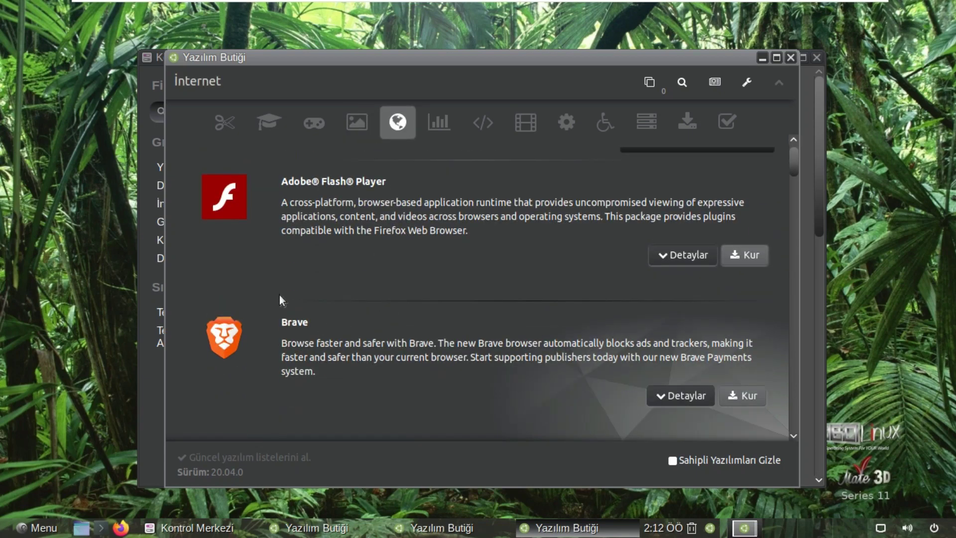
scroll(449, 325, "down", 13)
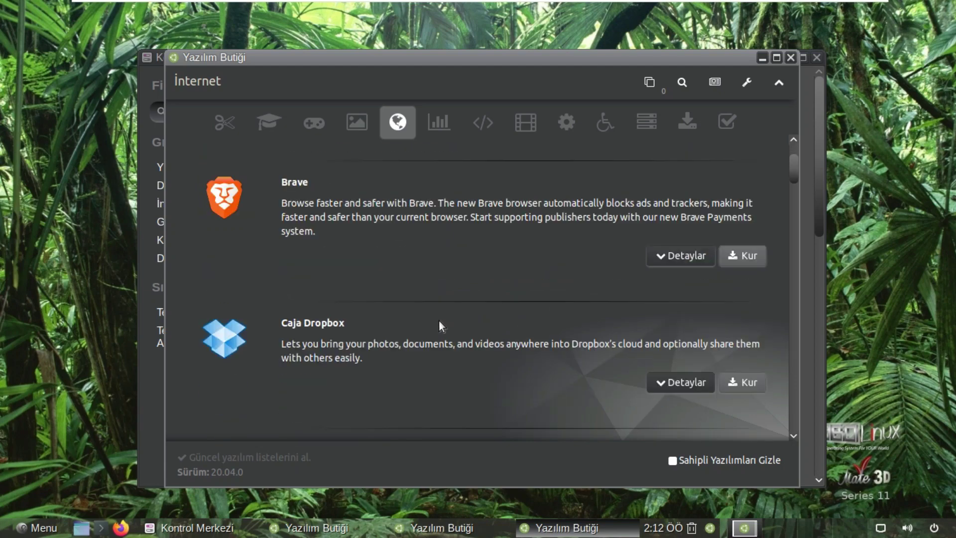
scroll(433, 317, "down", 13)
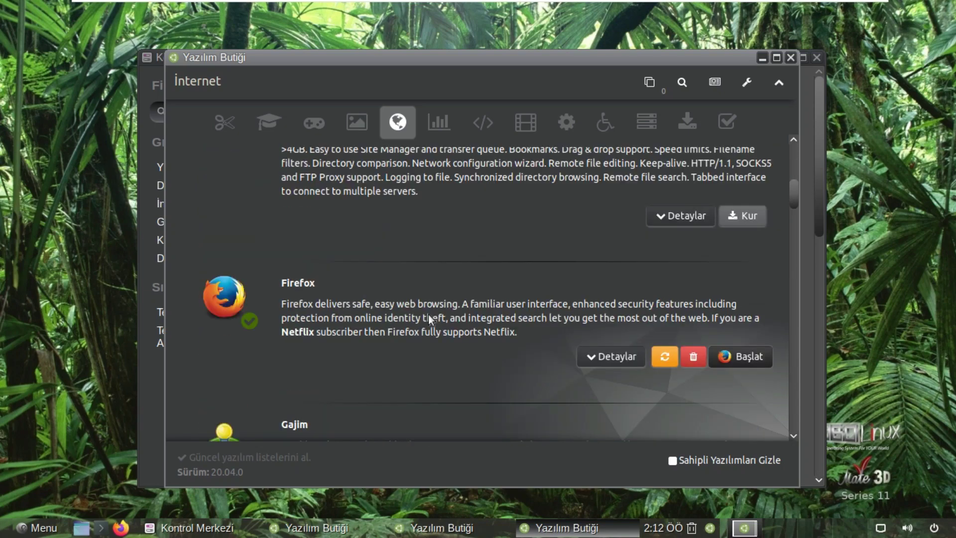
scroll(427, 313, "down", 13)
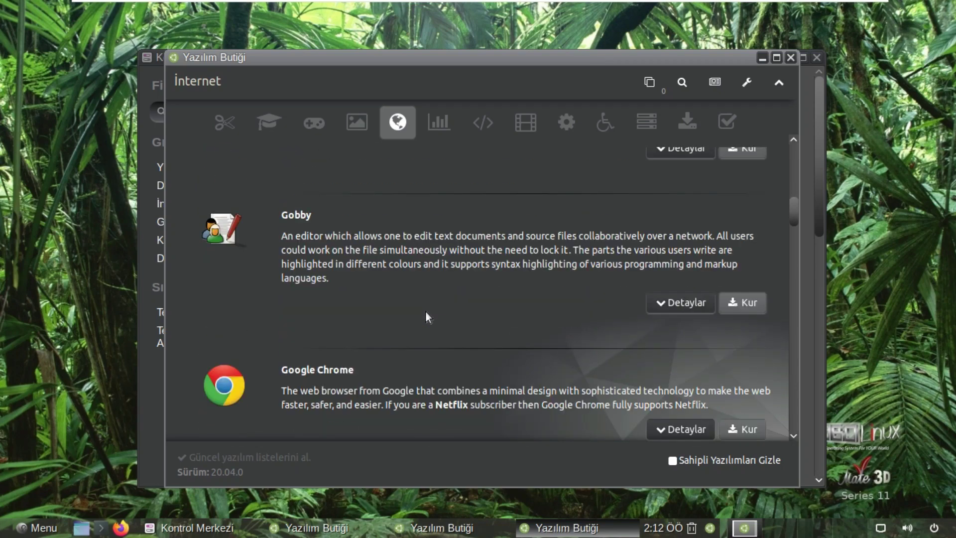
scroll(423, 312, "down", 13)
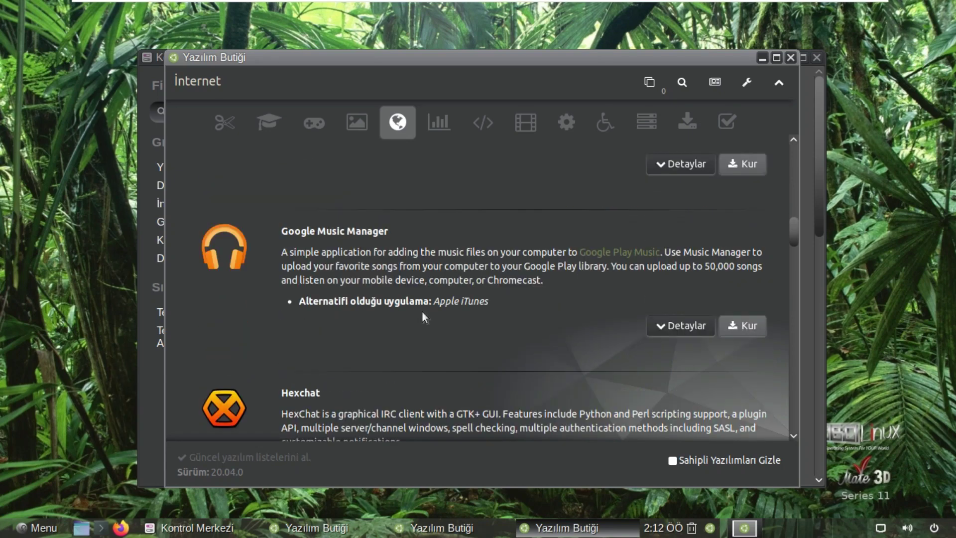
scroll(418, 312, "down", 13)
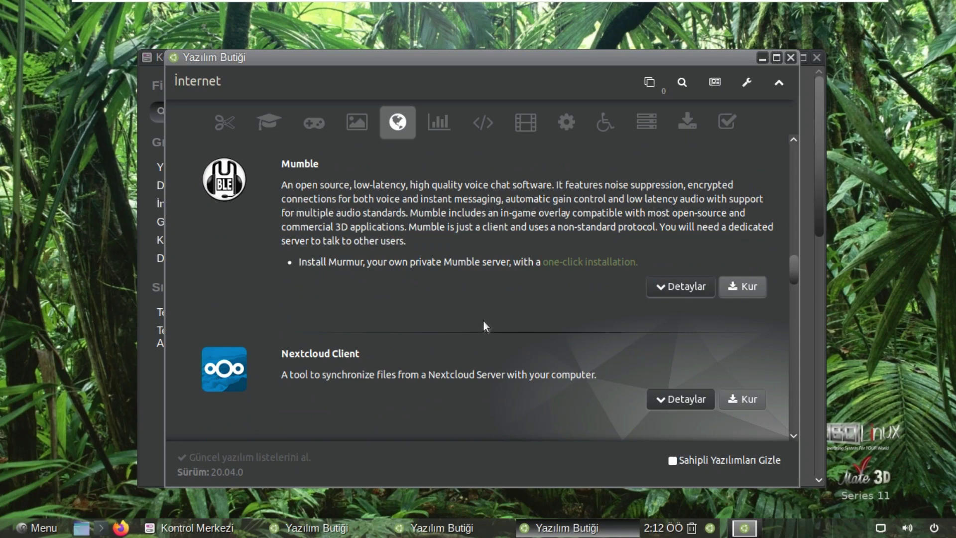
scroll(483, 321, "down", 5)
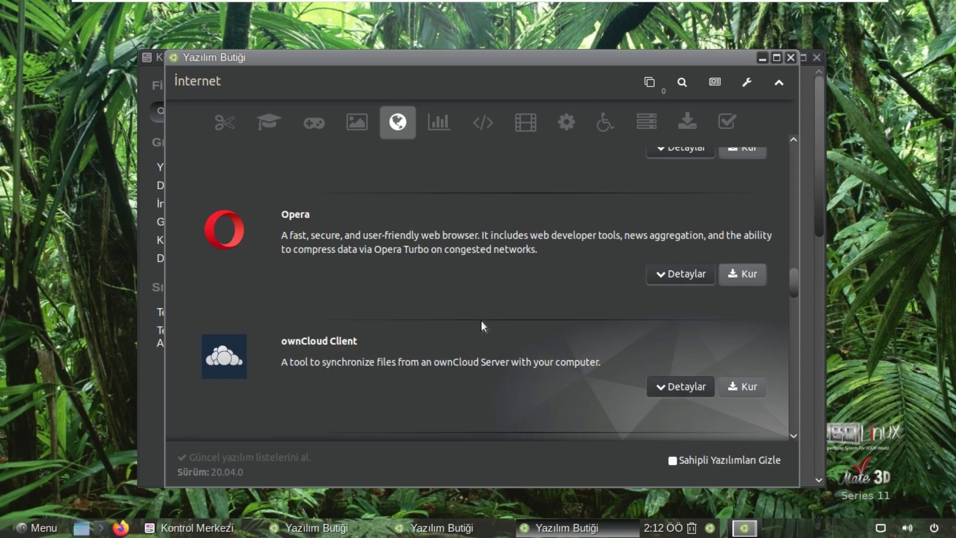
Browse the Ofis office software list, then the Programlama software list
left_click(441, 132)
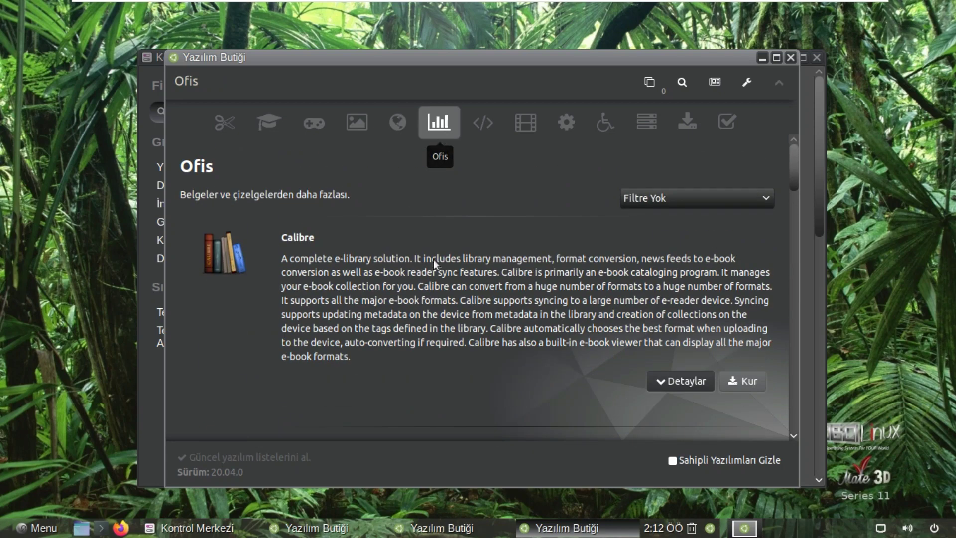
scroll(471, 332, "down", 10)
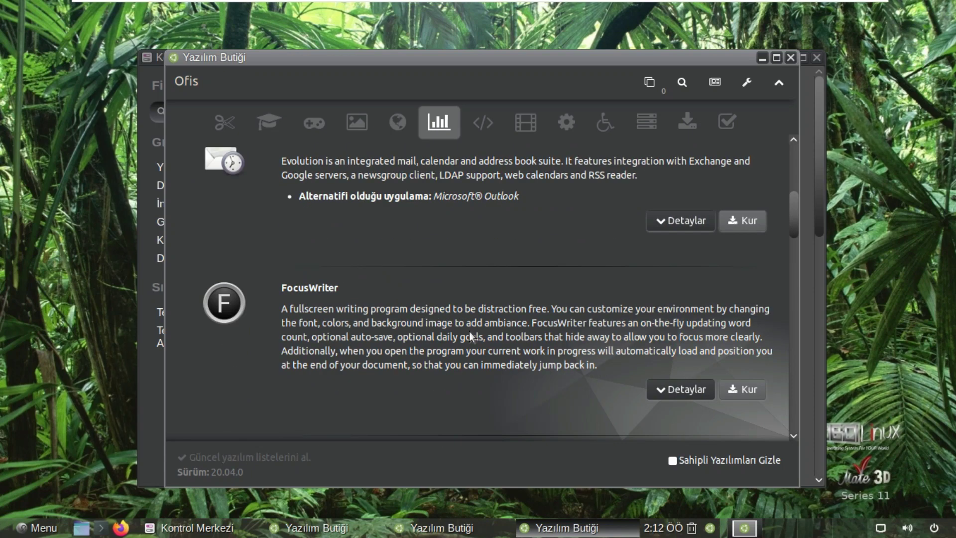
scroll(469, 331, "down", 10)
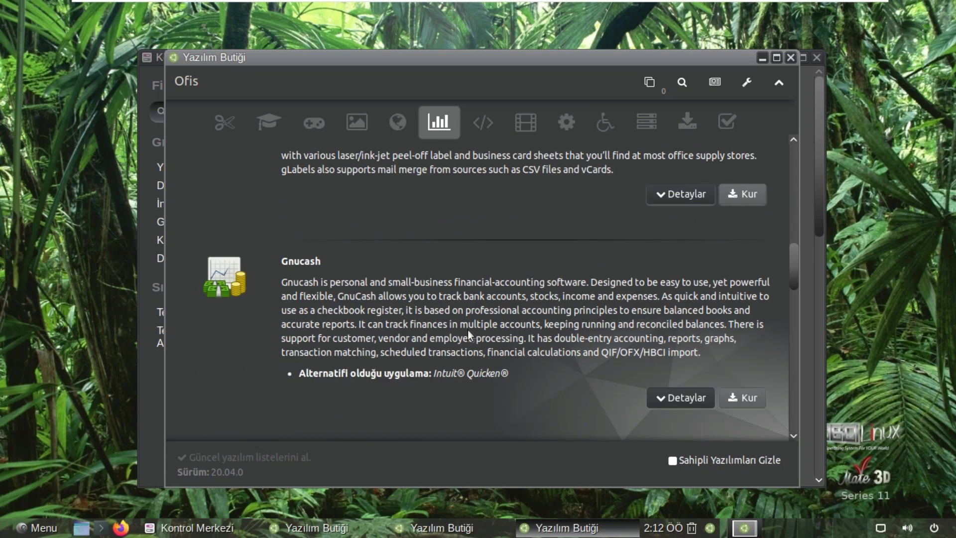
scroll(467, 330, "down", 5)
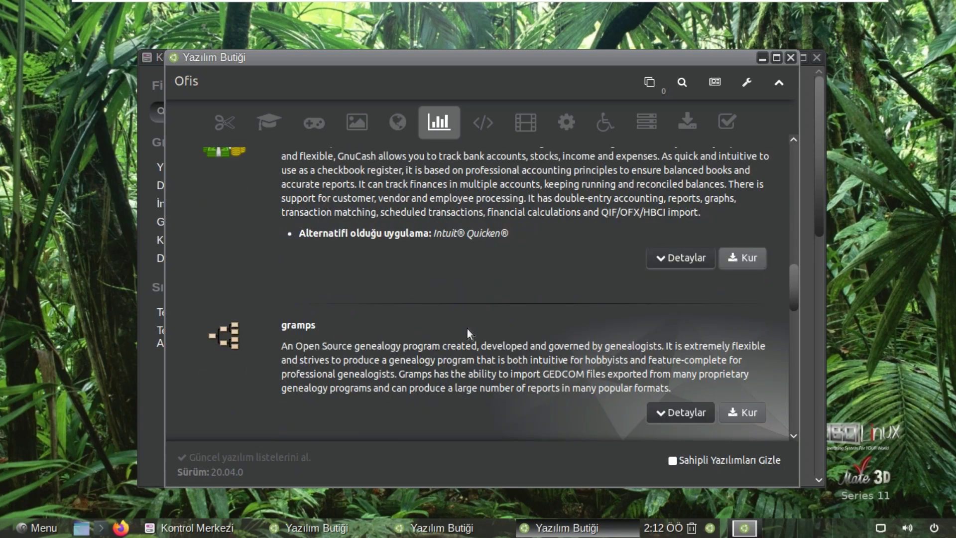
left_click(490, 127)
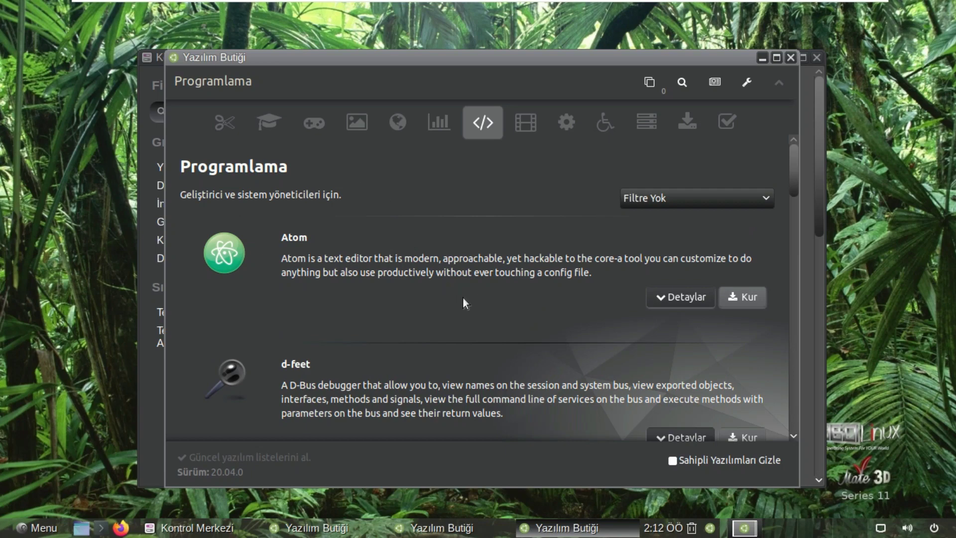
scroll(463, 298, "down", 10)
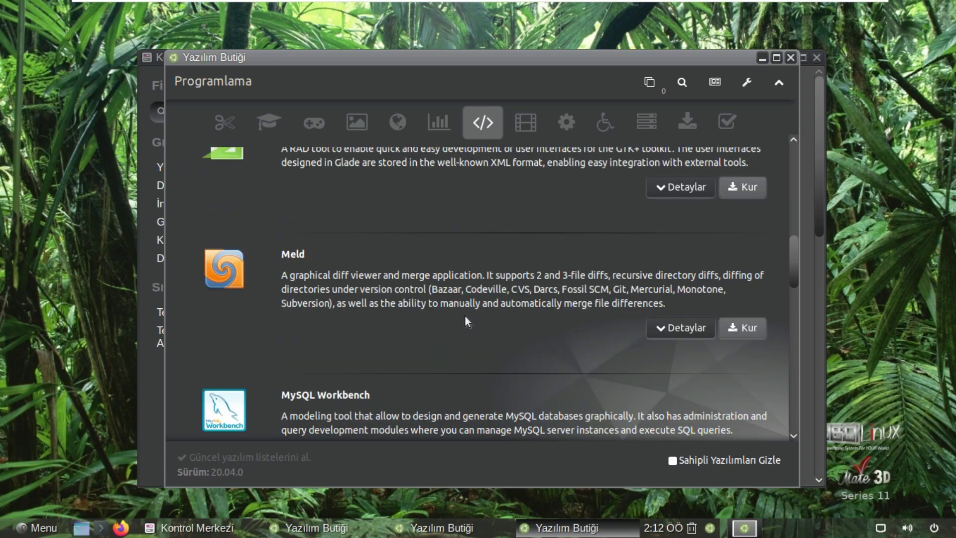
scroll(465, 316, "down", 10)
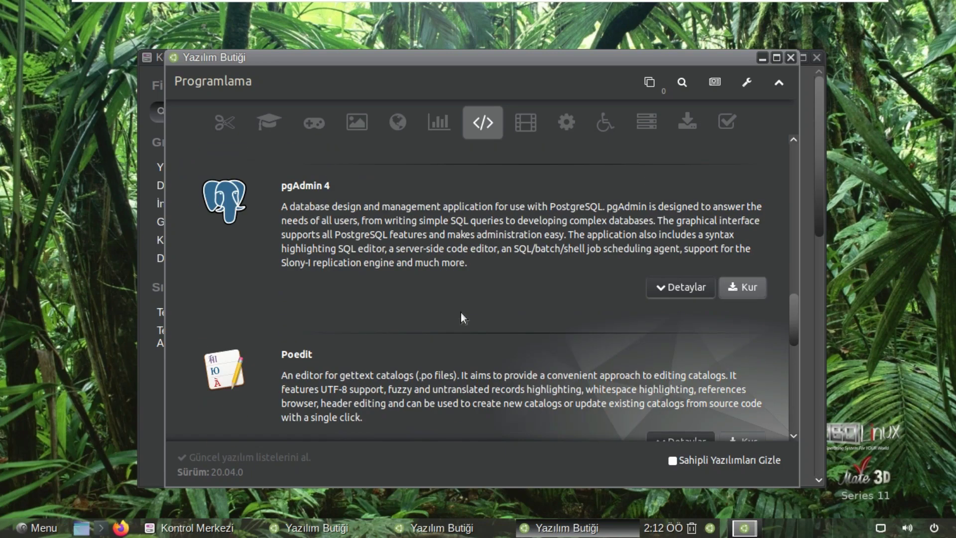
Scroll through the Ses & Video apps, from Ambient Noise to GNOME MPV
left_click(525, 121)
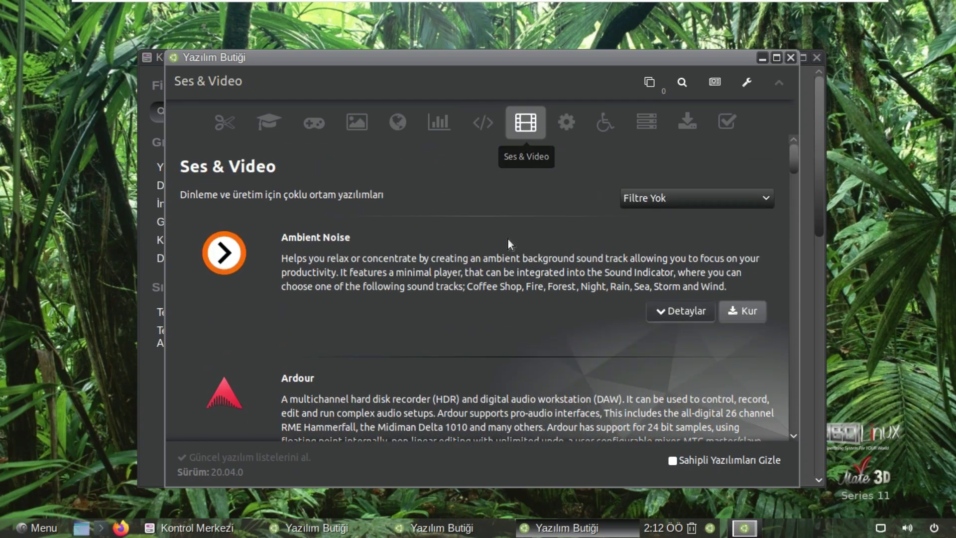
scroll(470, 265, "down", 10)
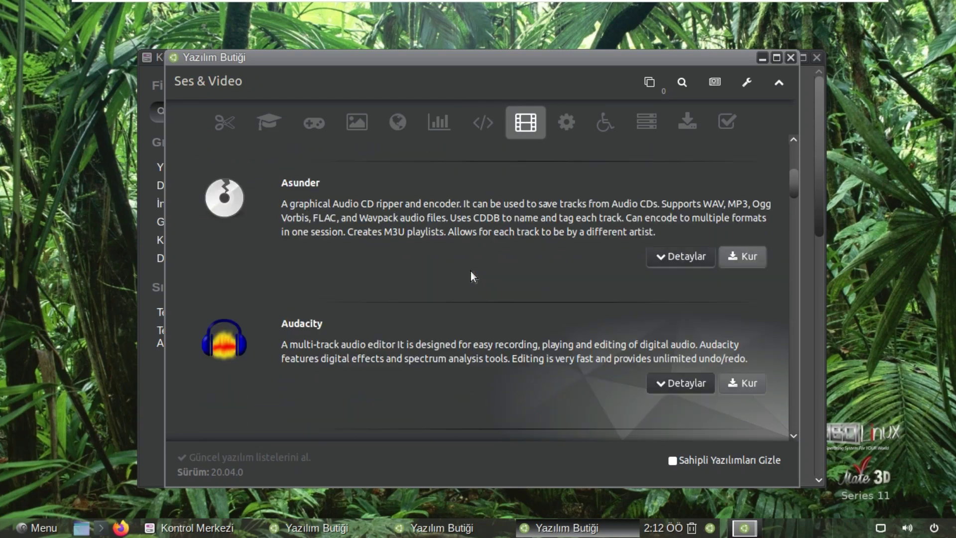
scroll(444, 300, "down", 8)
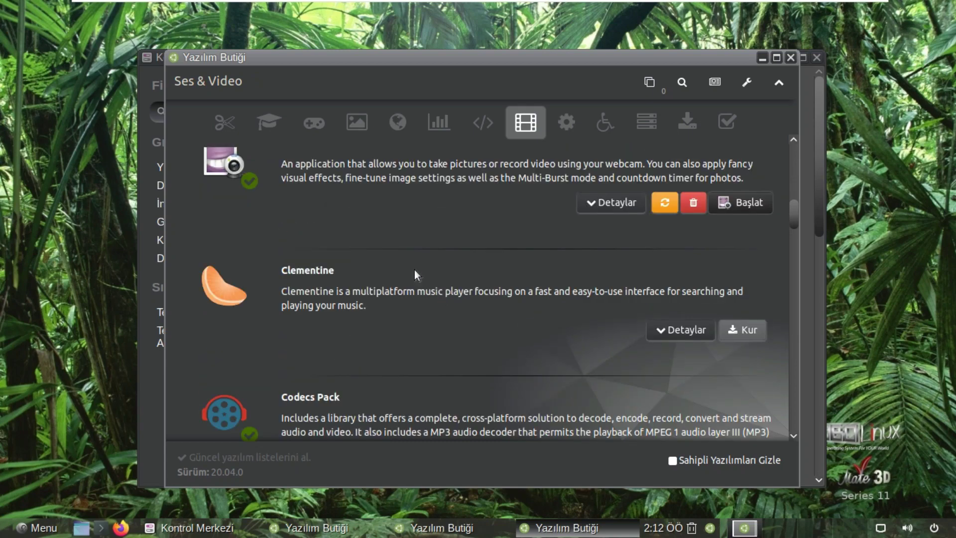
scroll(349, 259, "up", 2)
scroll(392, 297, "down", 15)
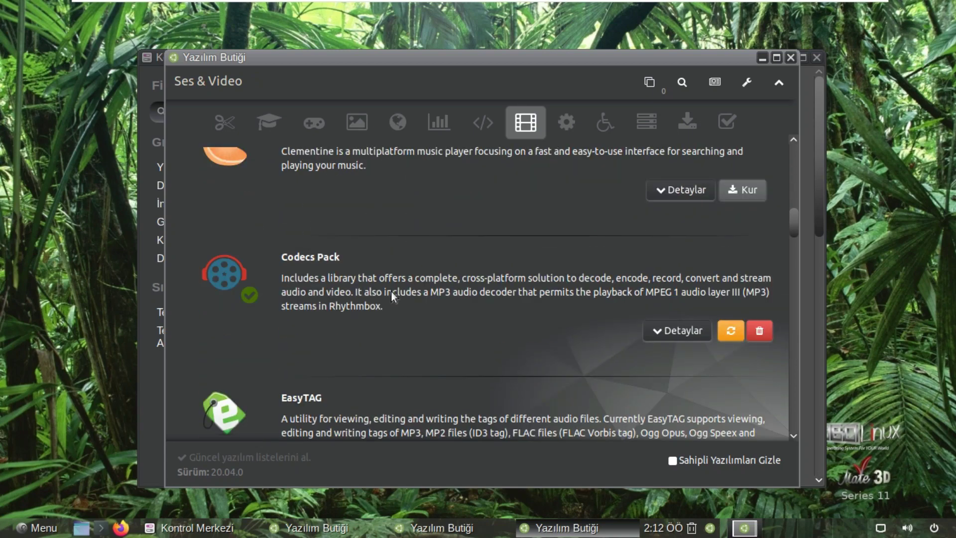
scroll(392, 297, "down", 10)
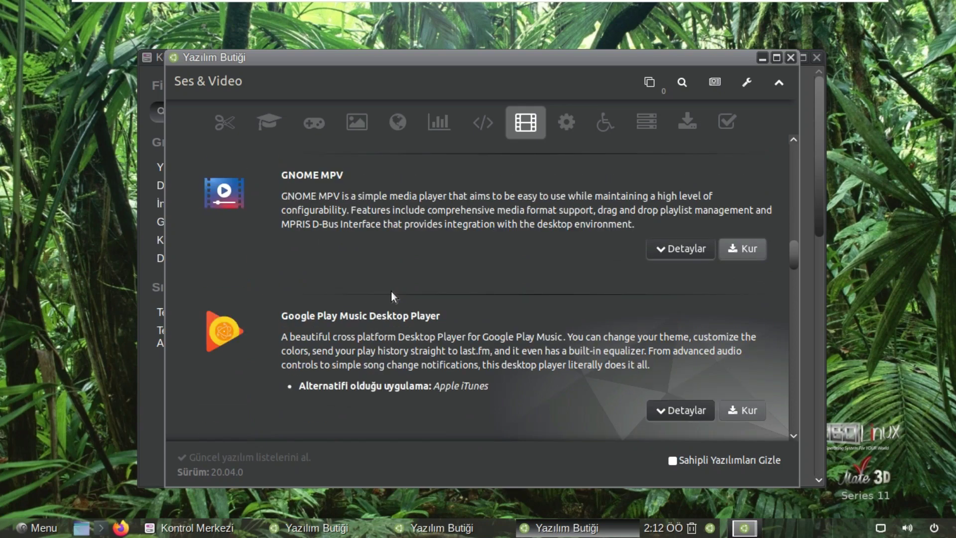
Browse the Sistem Araçları and Evrensel Erişim software catalogues
left_click(568, 123)
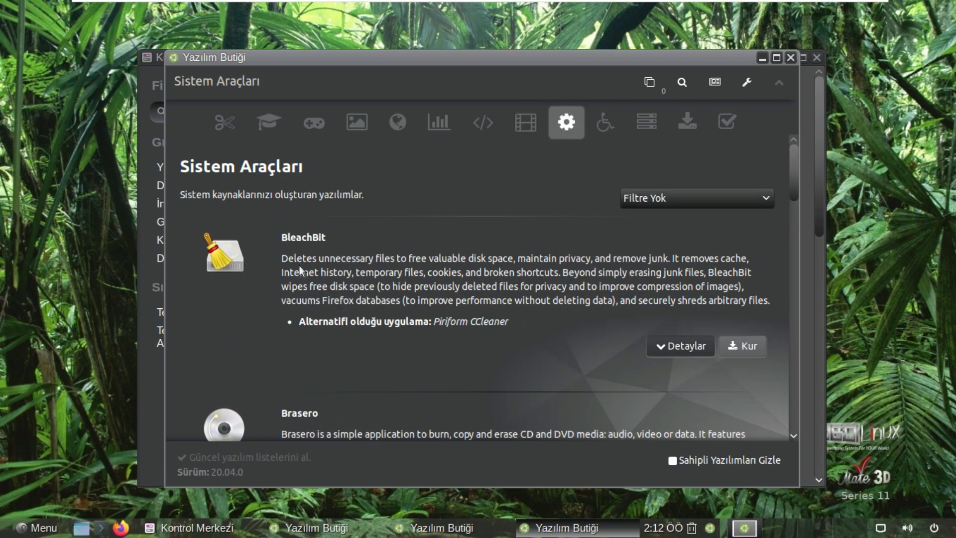
scroll(423, 301, "down", 10)
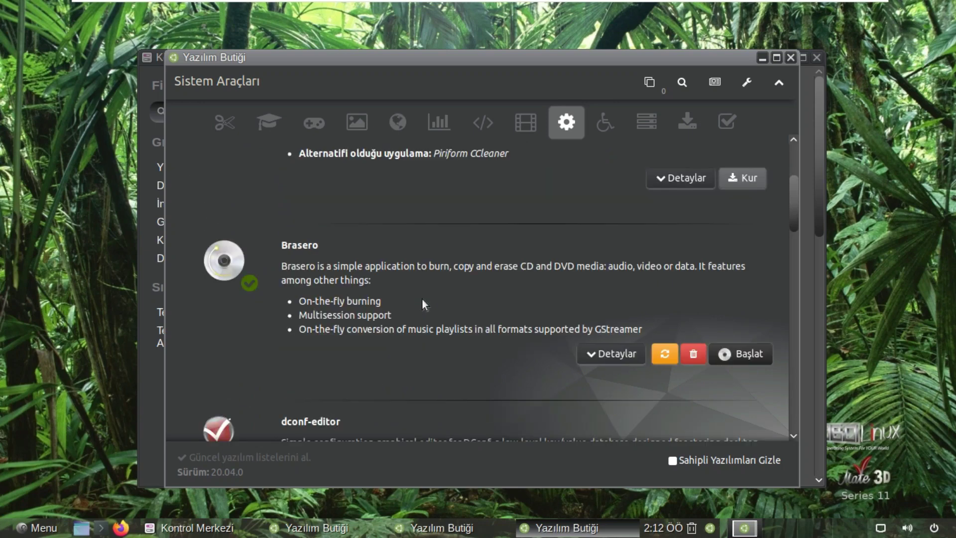
scroll(422, 301, "down", 3)
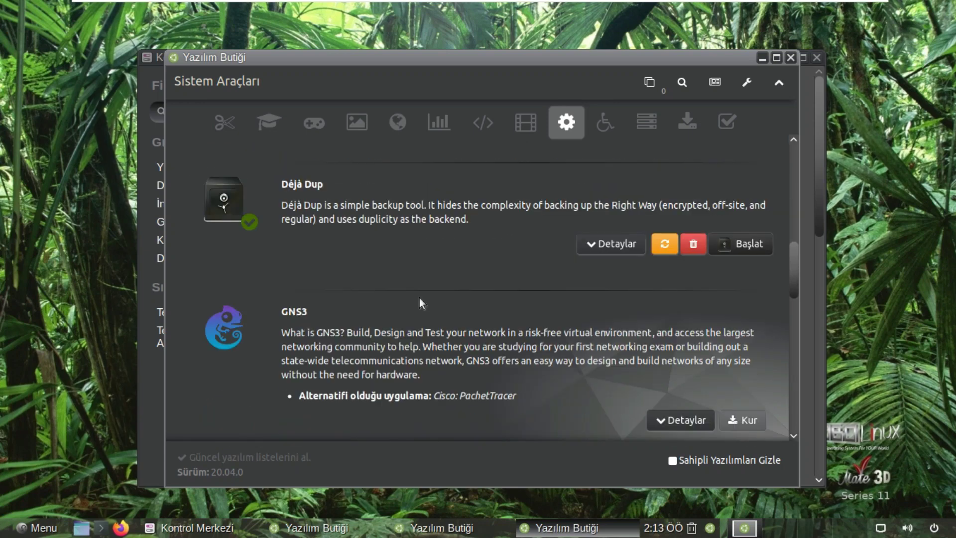
scroll(419, 303, "down", 2)
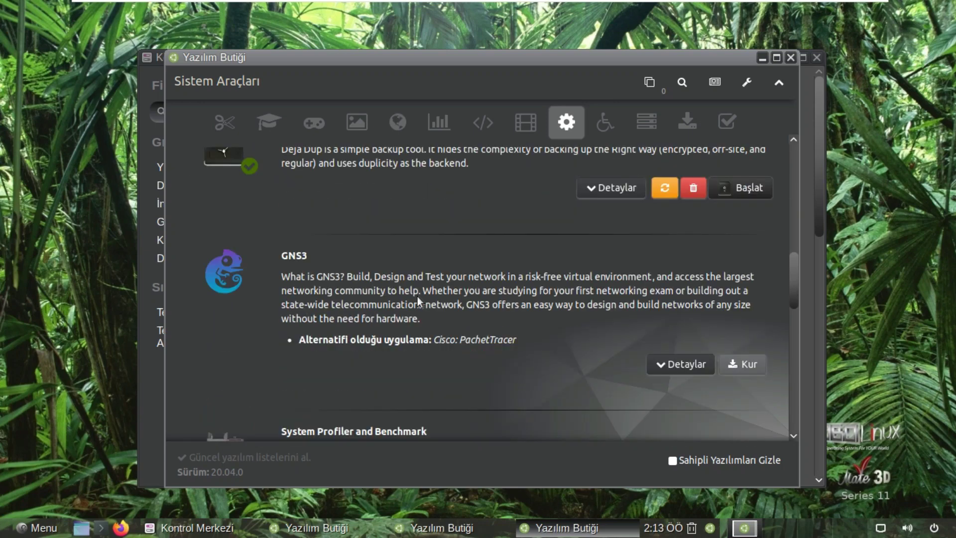
scroll(417, 297, "down", 5)
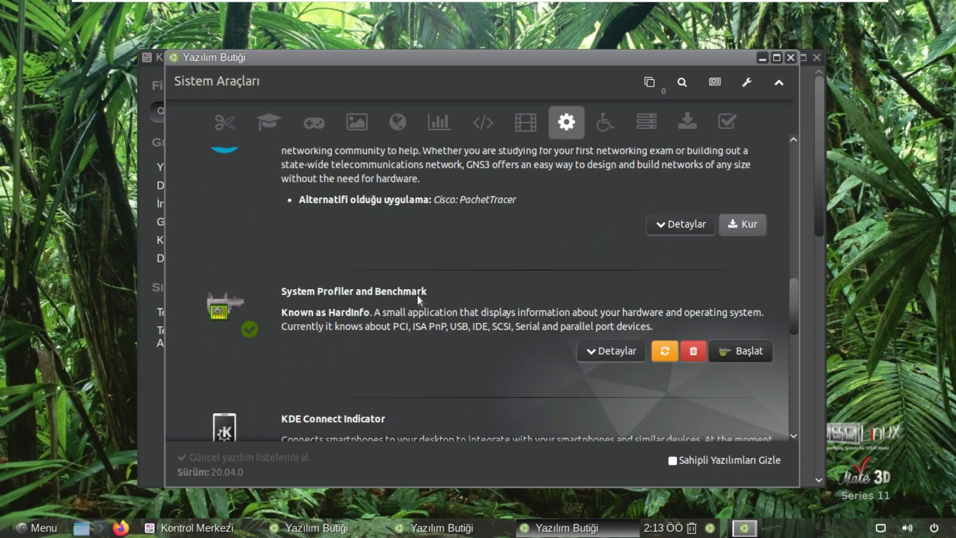
left_click(607, 128)
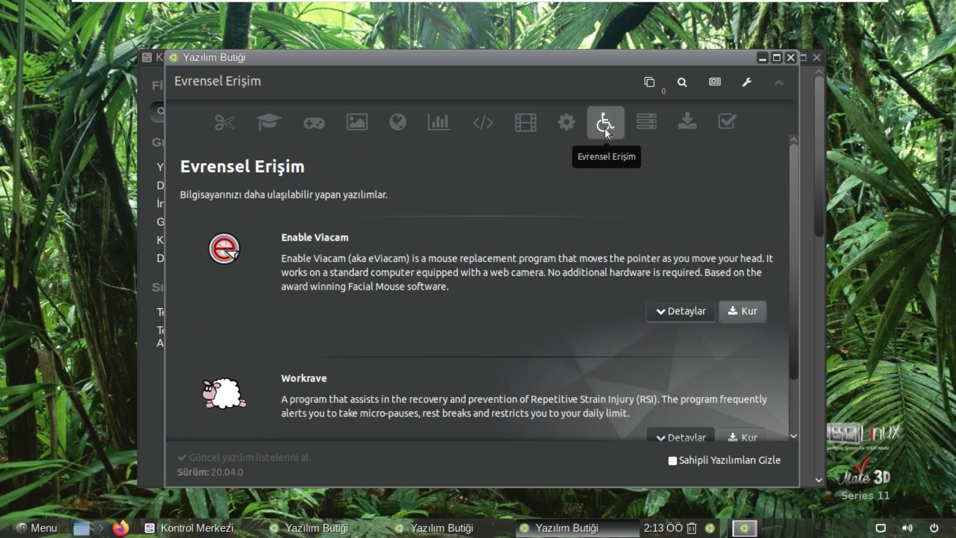
scroll(401, 368, "down", 2)
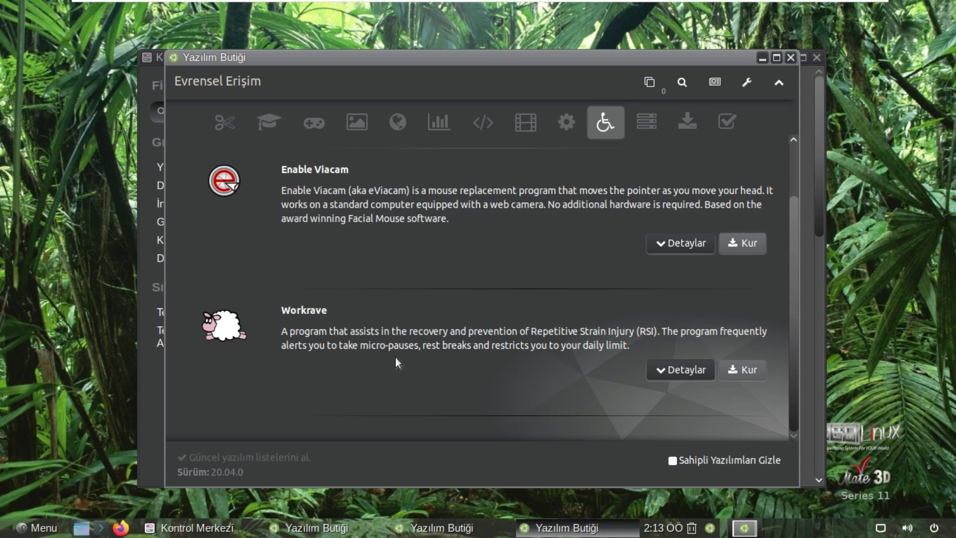
scroll(397, 357, "up", 2)
Browse the Sunucular and Daha Fazla Yazılım catalogues, then go to the Onarımlar page
left_click(648, 125)
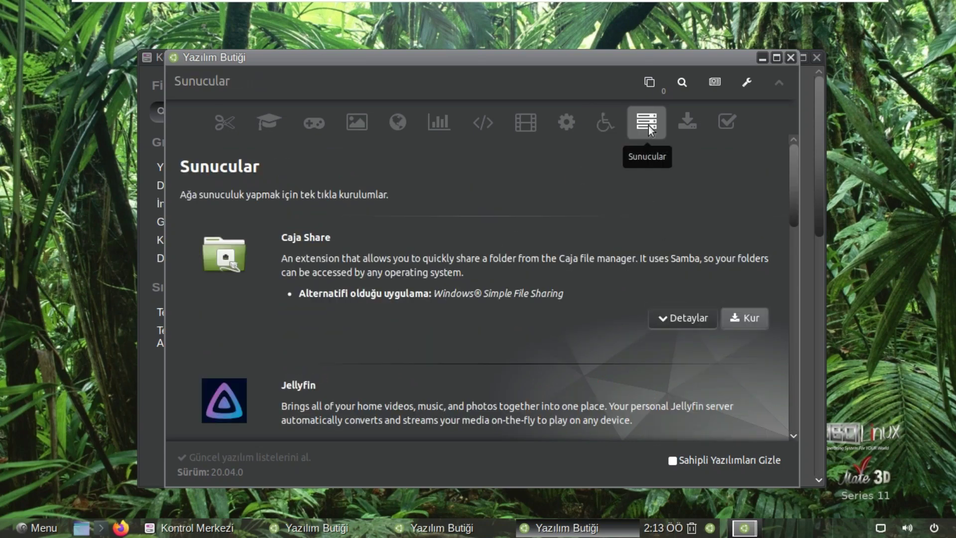
scroll(474, 339, "down", 10)
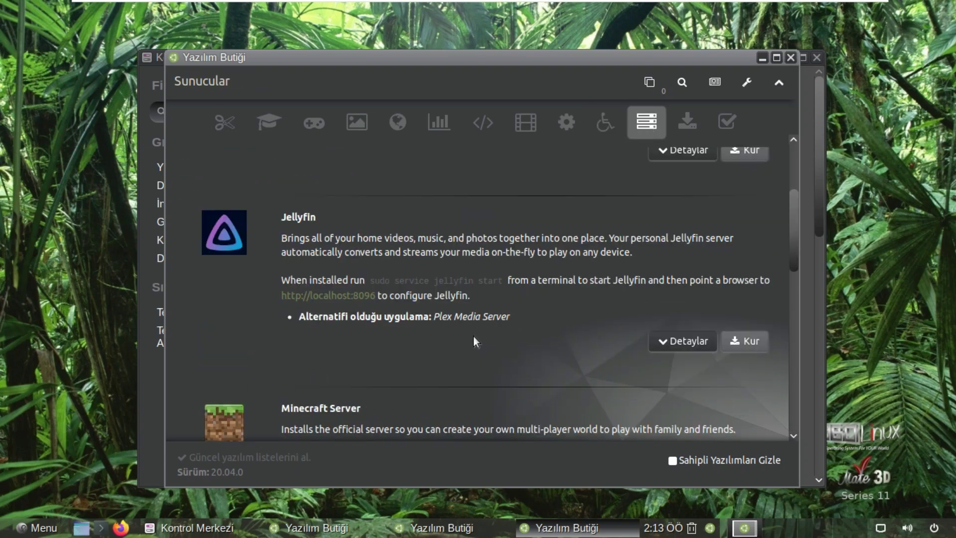
scroll(470, 336, "down", 8)
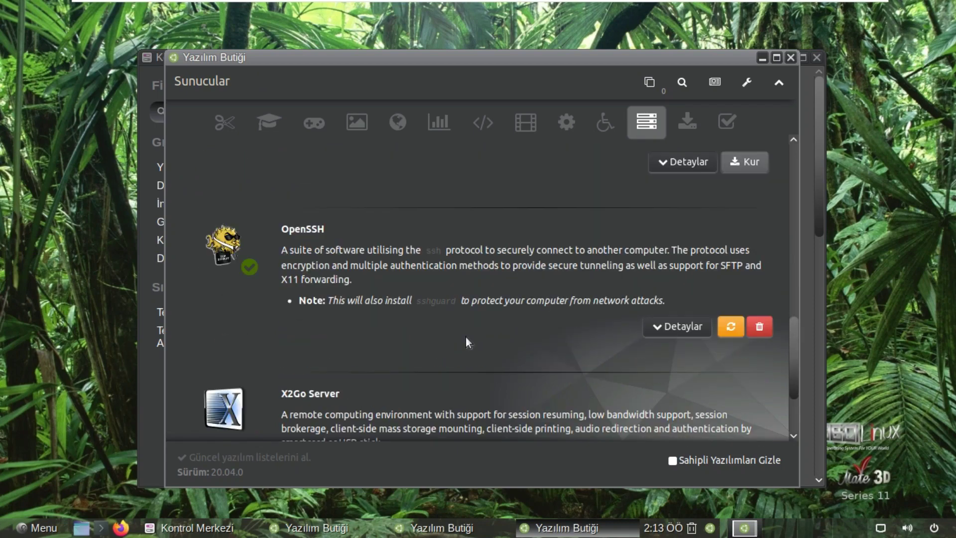
scroll(456, 333, "down", 3)
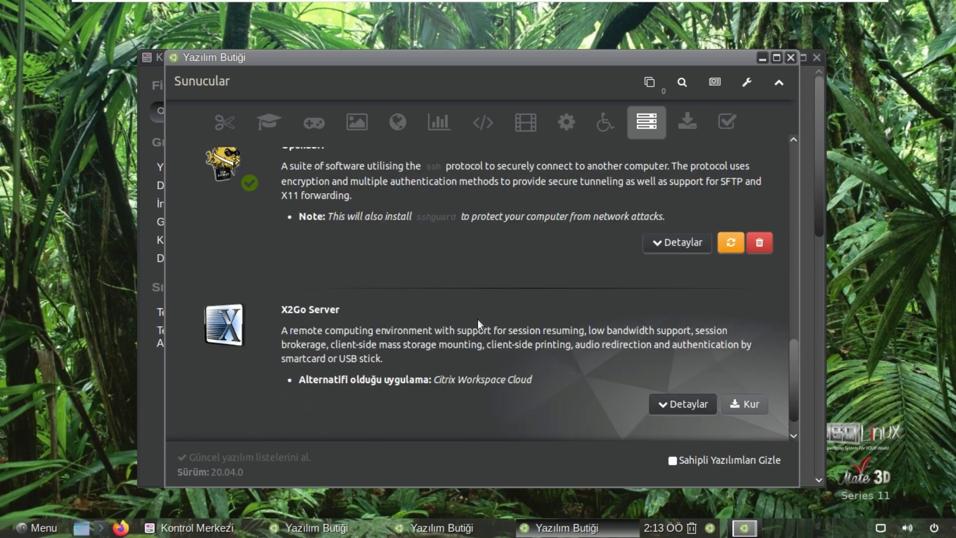
left_click(685, 119)
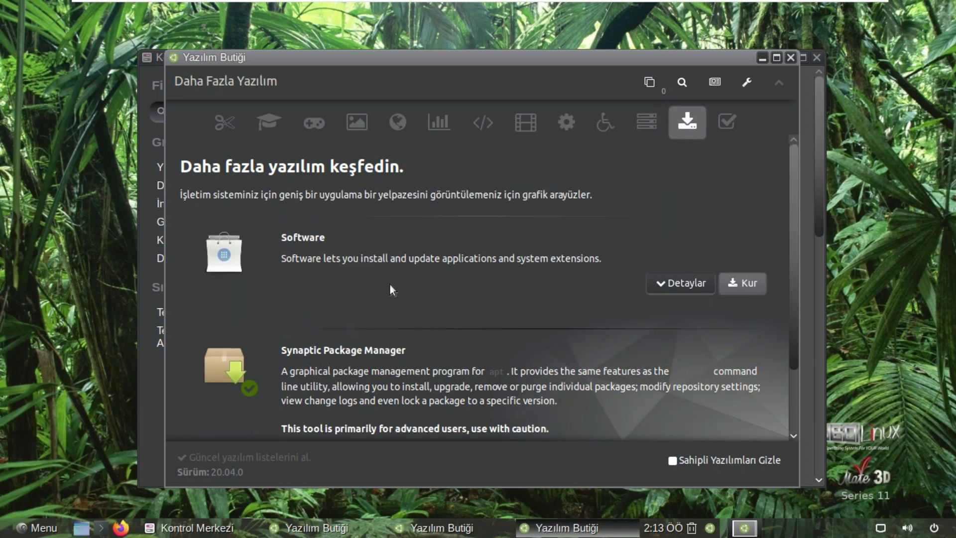
scroll(415, 303, "down", 1)
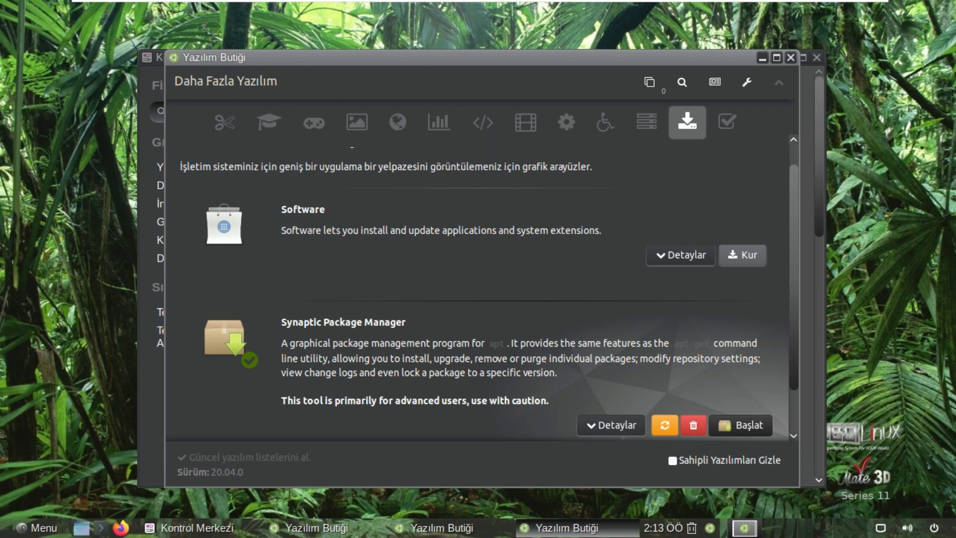
scroll(378, 263, "down", 2)
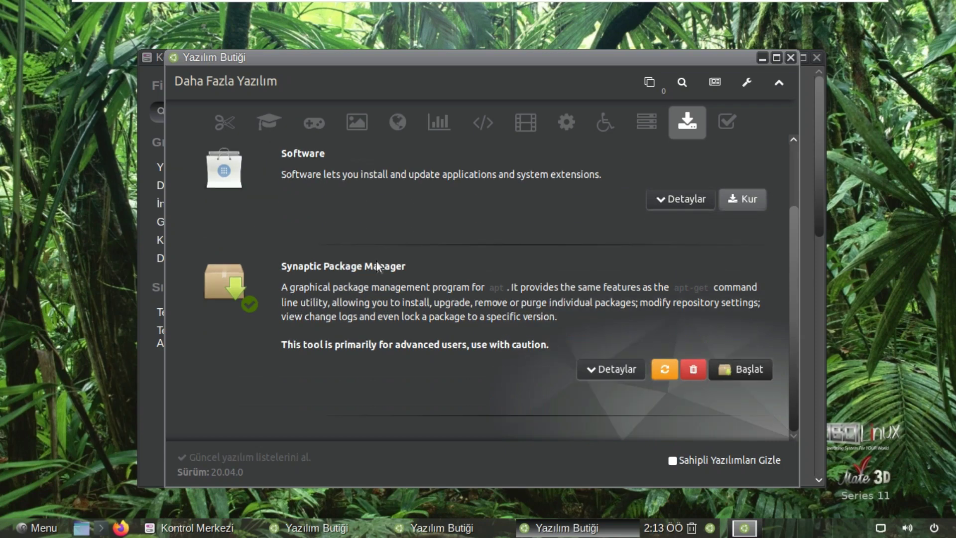
scroll(374, 262, "up", 3)
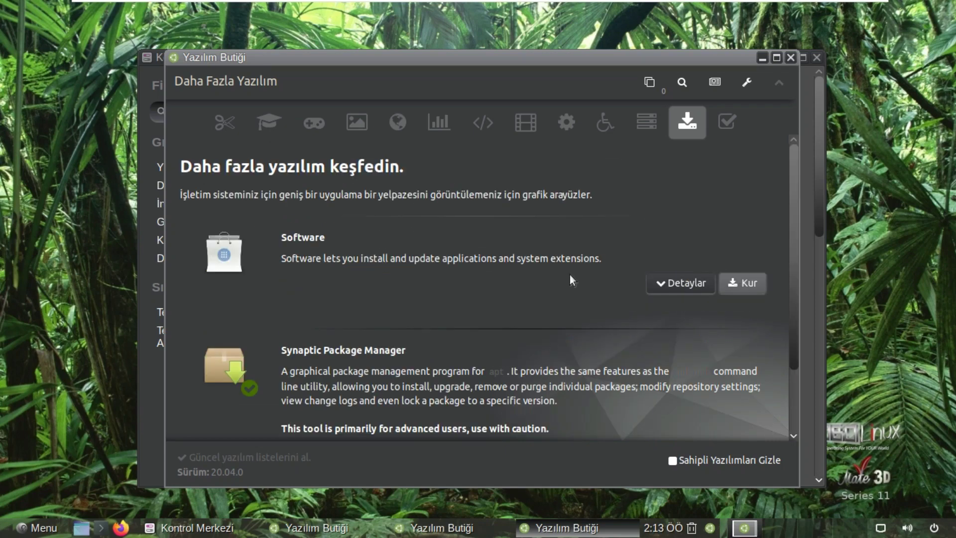
left_click(731, 121)
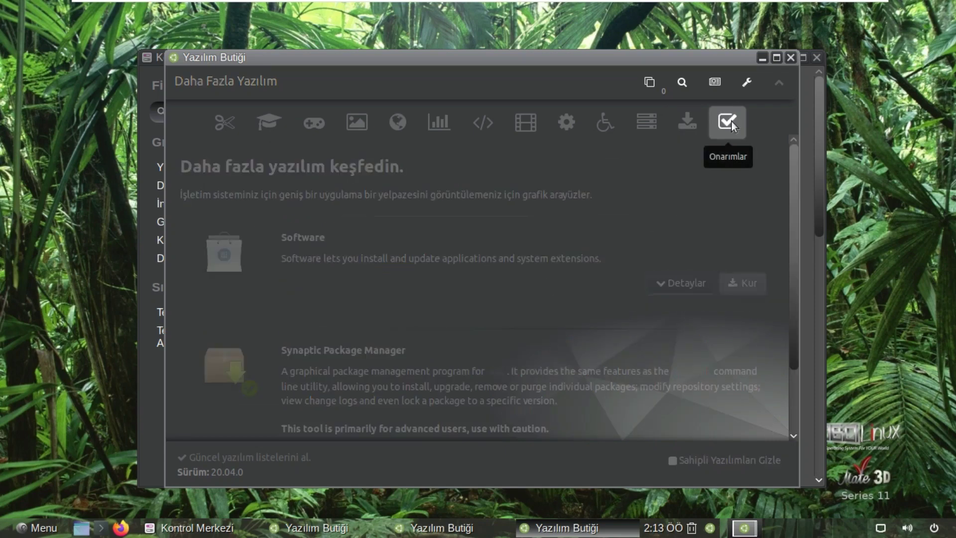
Scroll through the Onarımlar repair buttons, then close this Yazılım Butiği window
scroll(299, 313, "down", 2)
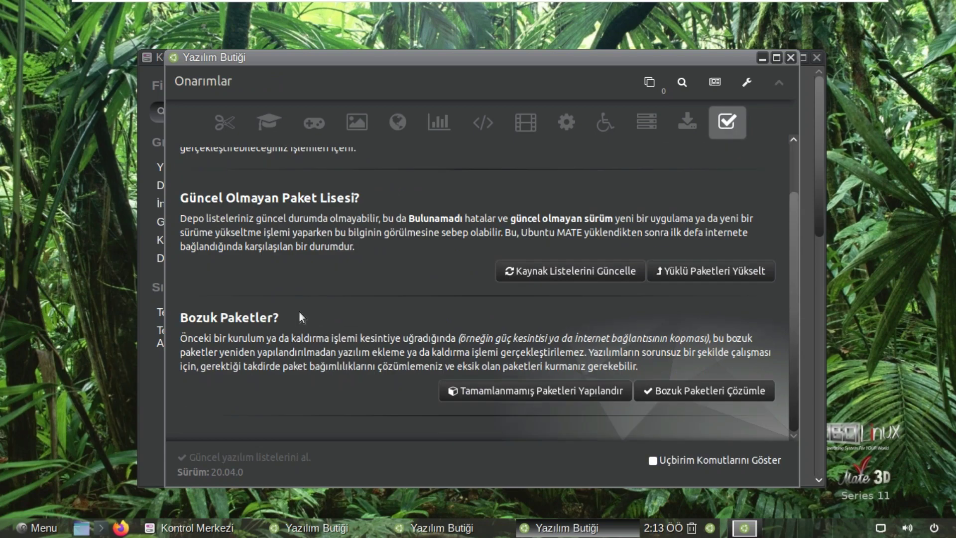
scroll(300, 316, "up", 2)
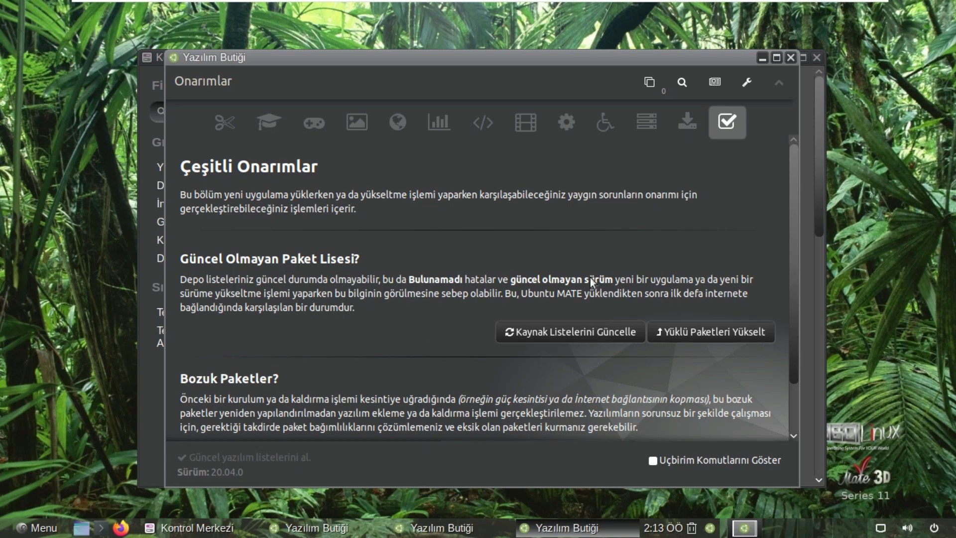
scroll(355, 357, "down", 2)
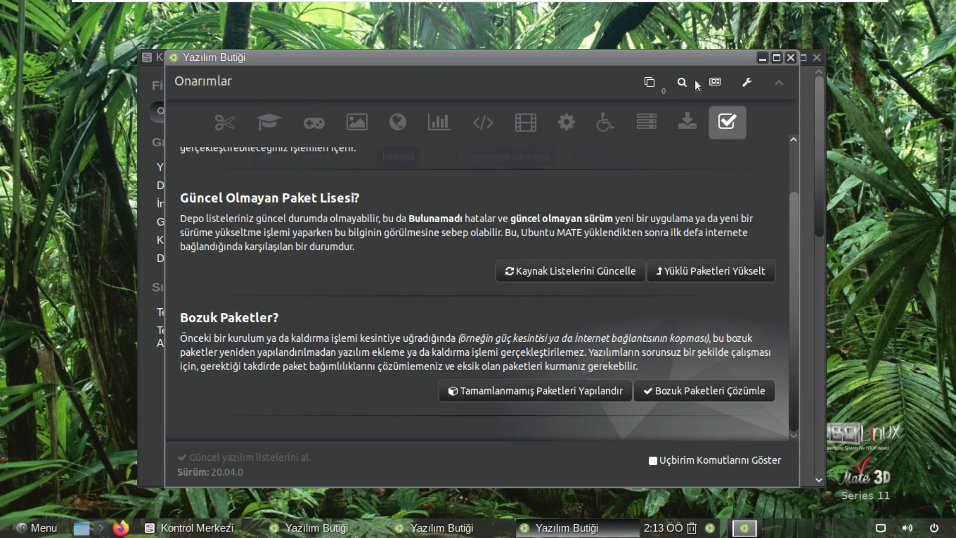
left_click(791, 57)
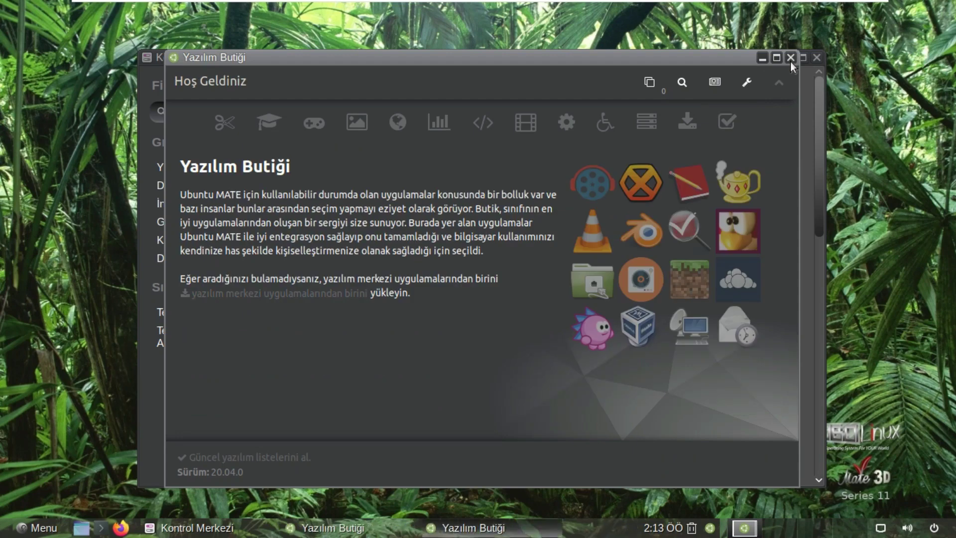
Close the remaining Boutique windows, open Synaptic as superuser with the admin password, then close it
left_click(790, 58)
left_click(791, 58)
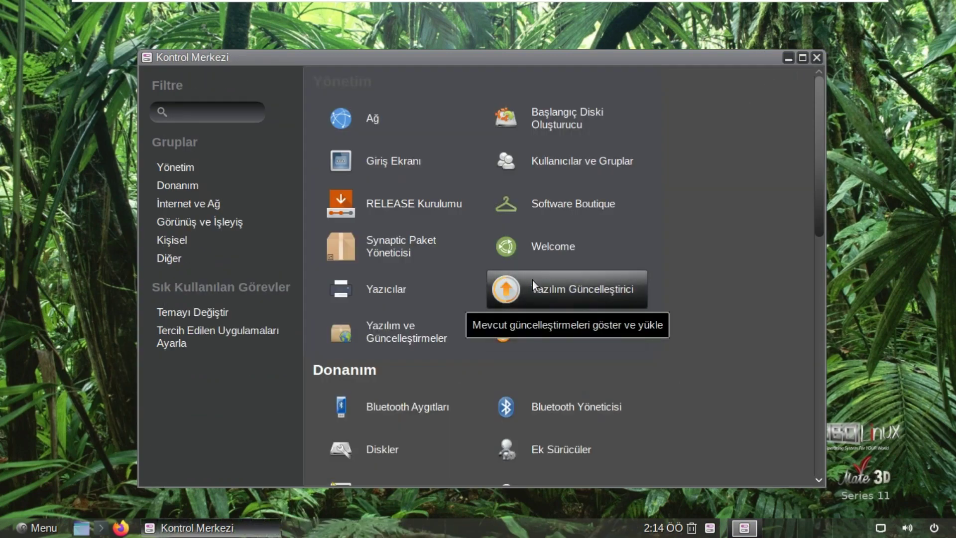
left_click(424, 246)
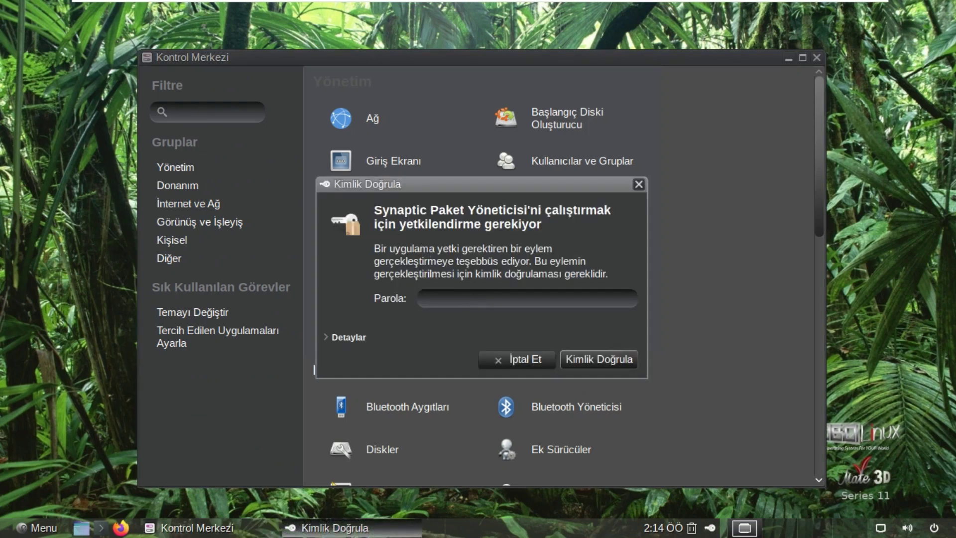
type("•••••••")
key("Return")
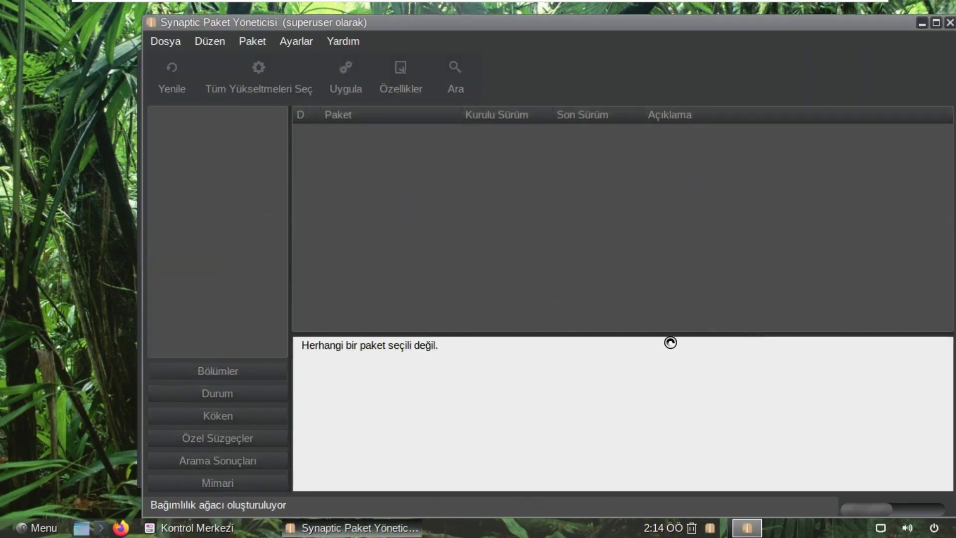
left_click_drag(733, 24, 685, 24)
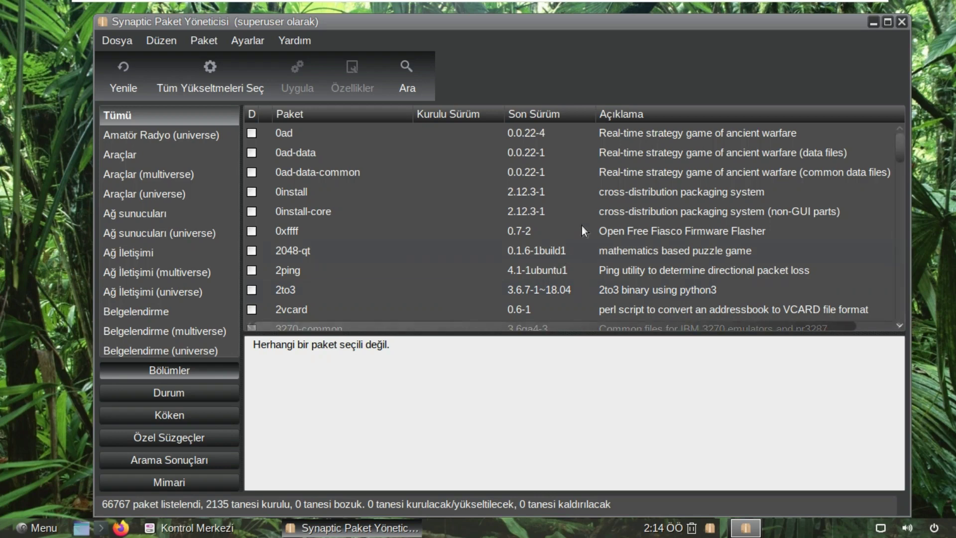
left_click(902, 24)
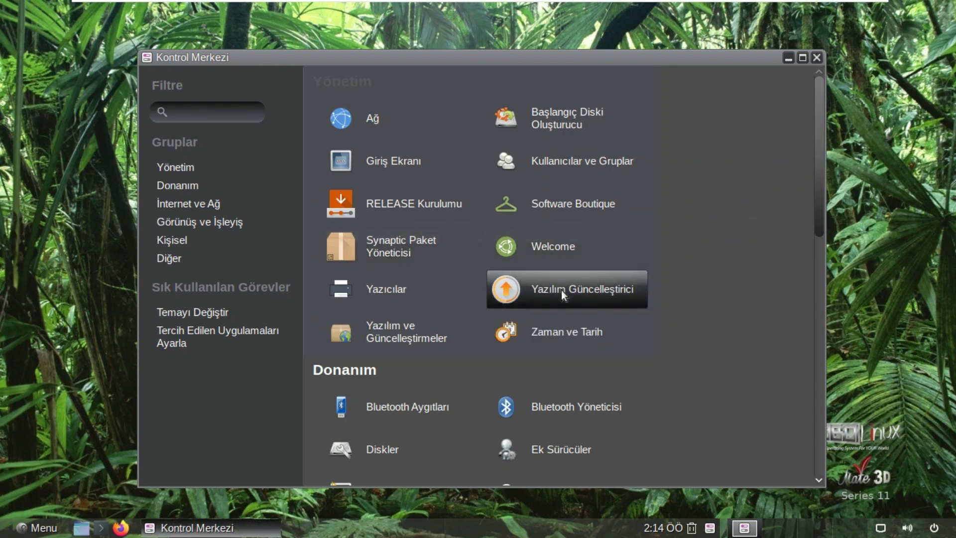
left_click(560, 290)
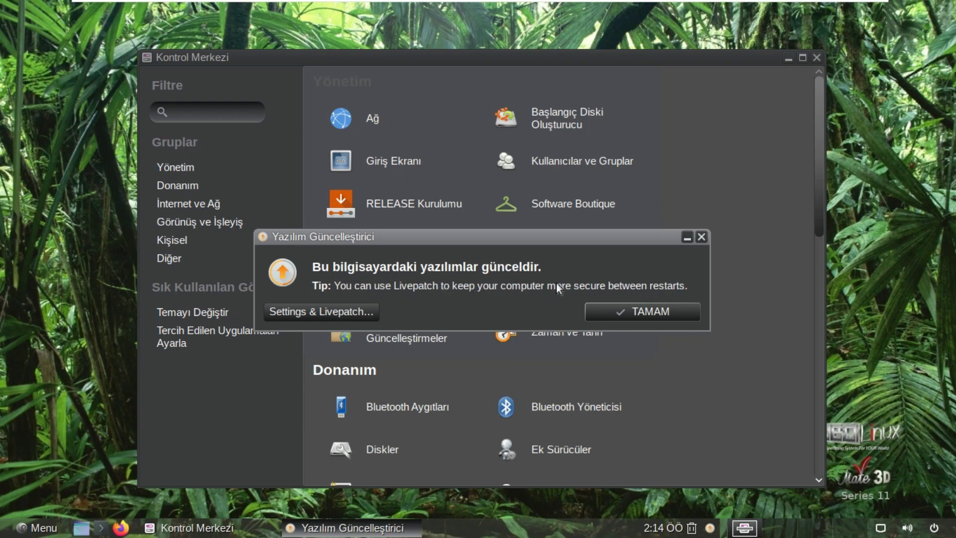
left_click(630, 311)
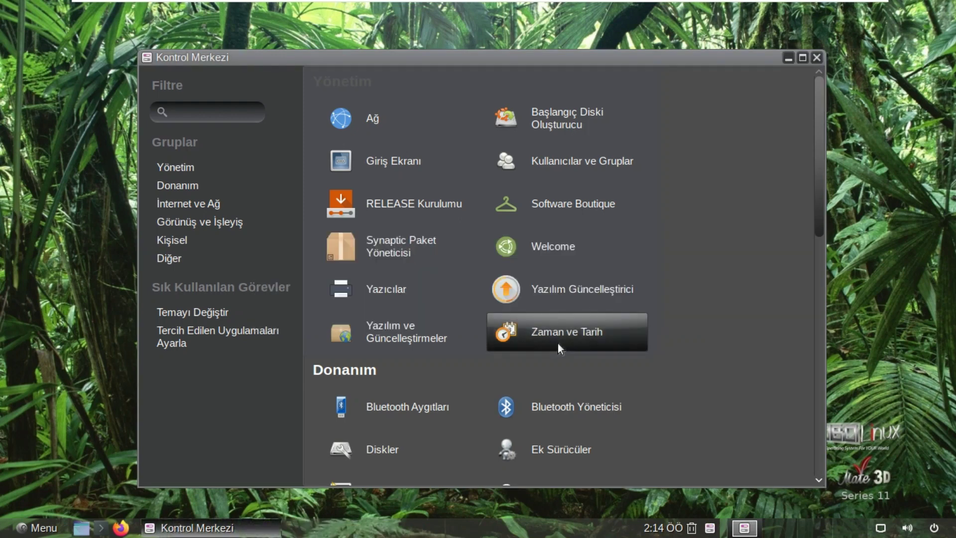
Set security updates to 'Otomatik olarak indir ve kur', authorizing with the admin password
left_click(390, 336)
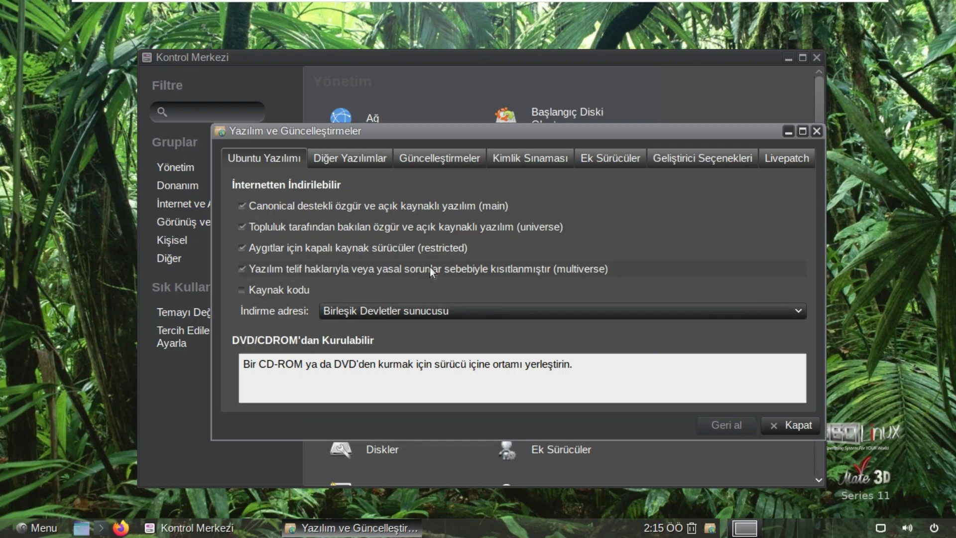
left_click(349, 155)
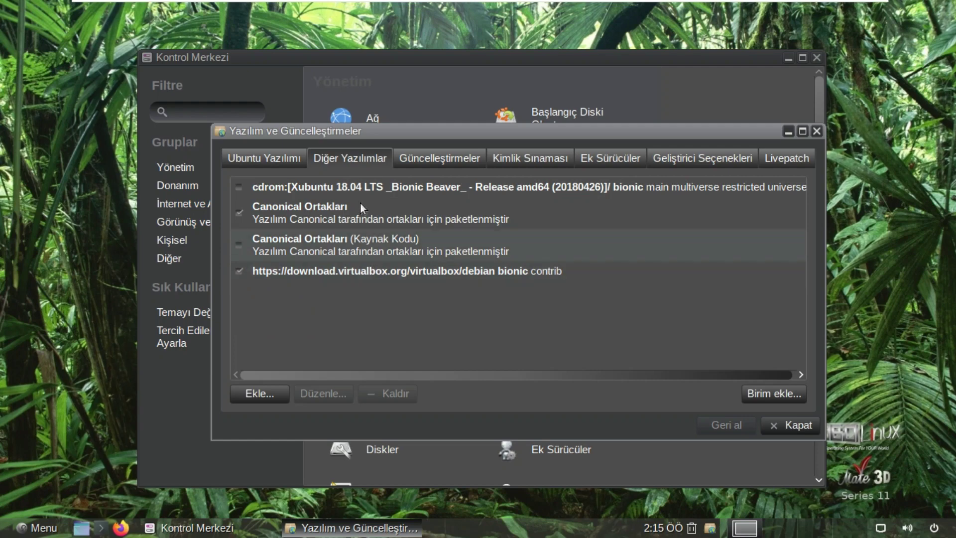
left_click(448, 158)
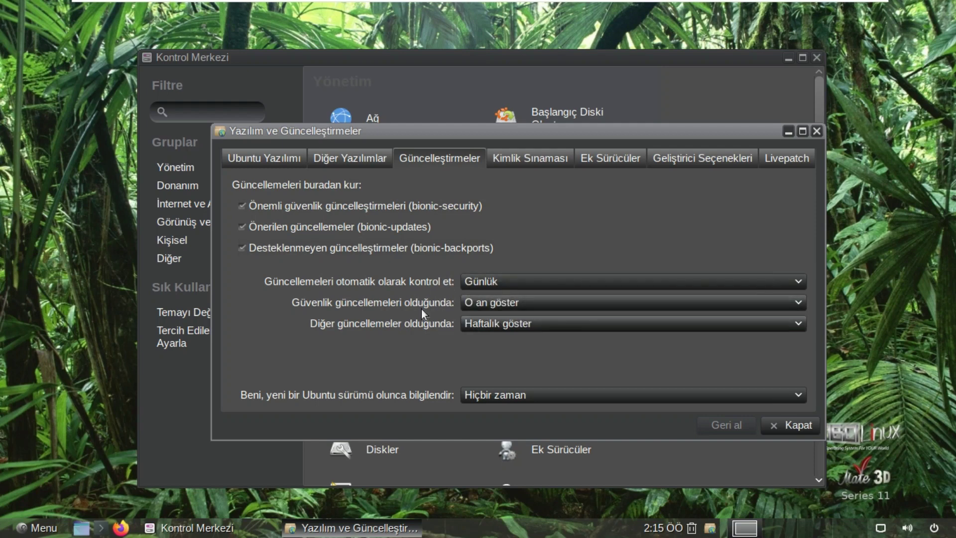
left_click(560, 304)
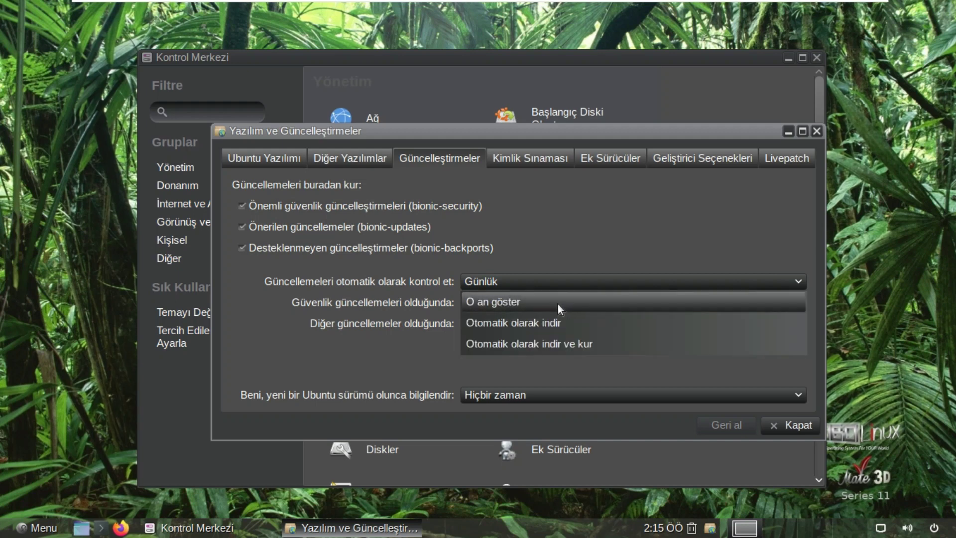
left_click(557, 344)
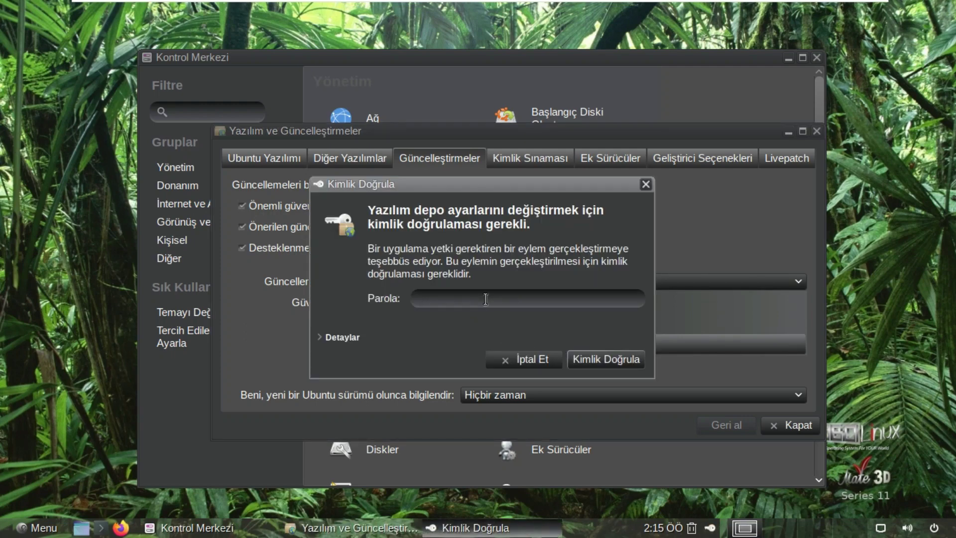
type("•••••••")
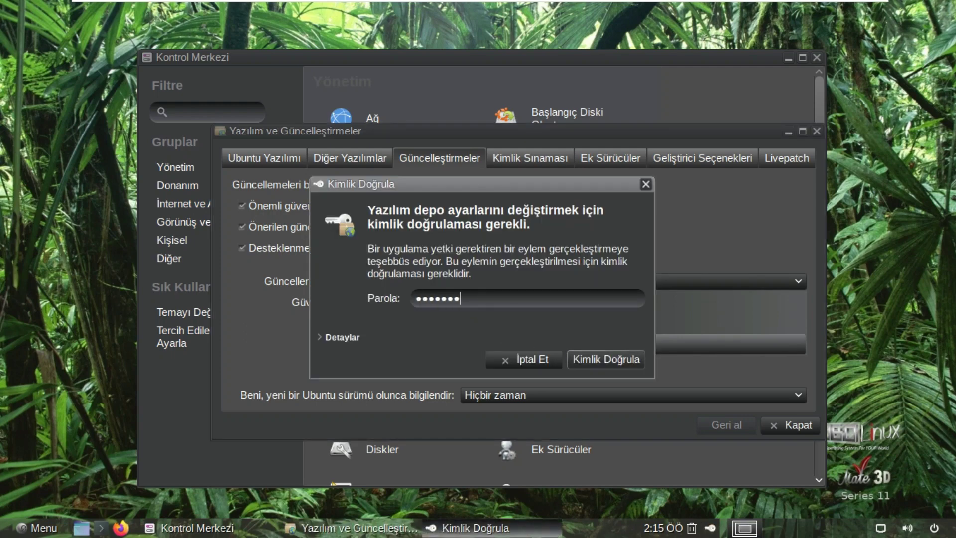
key("Return")
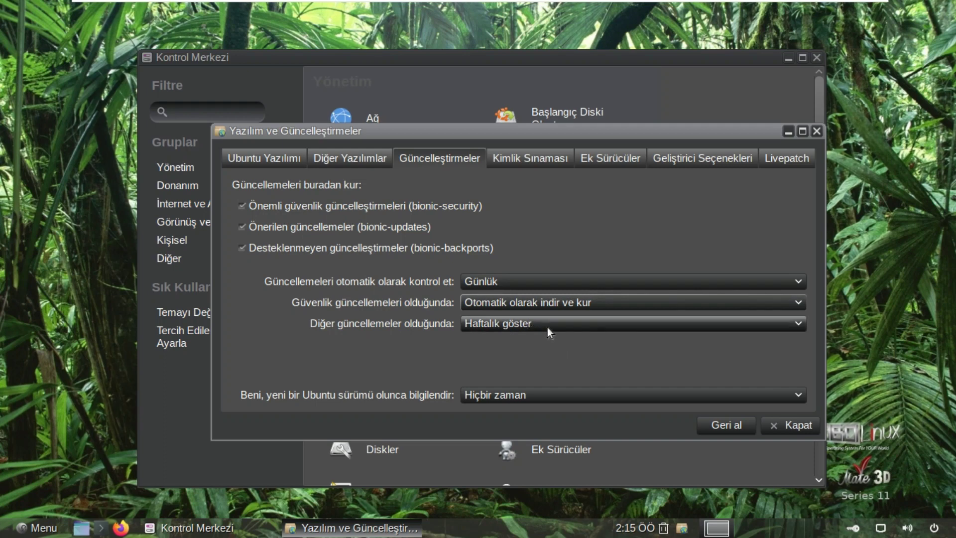
Keep update checks at Günlük and other updates at Haftalık göster, then view the trusted keys
left_click(513, 276)
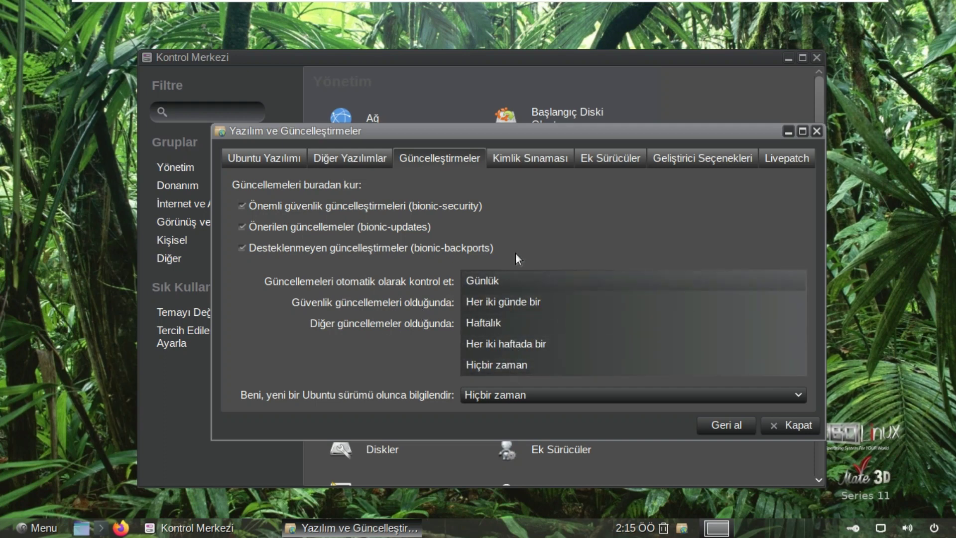
left_click(516, 253)
left_click(502, 329)
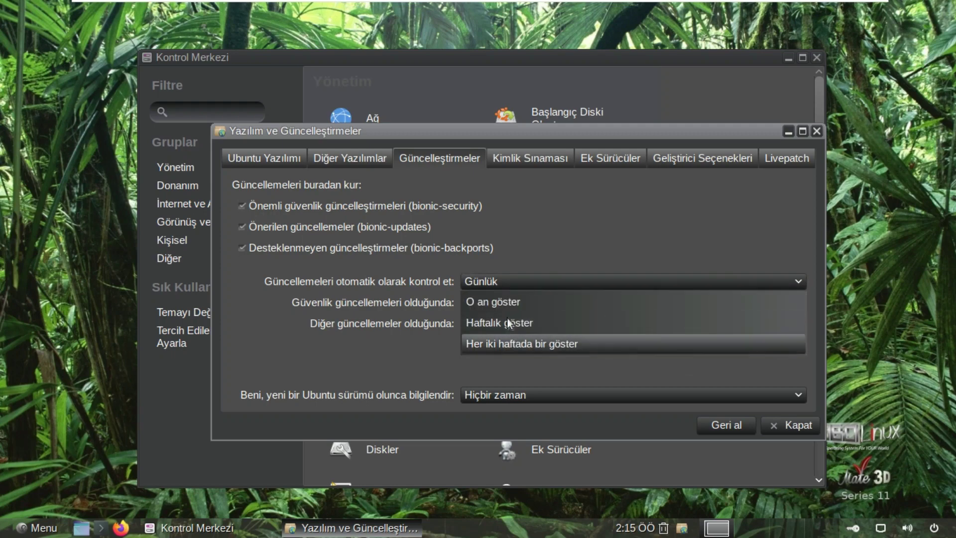
left_click(434, 341)
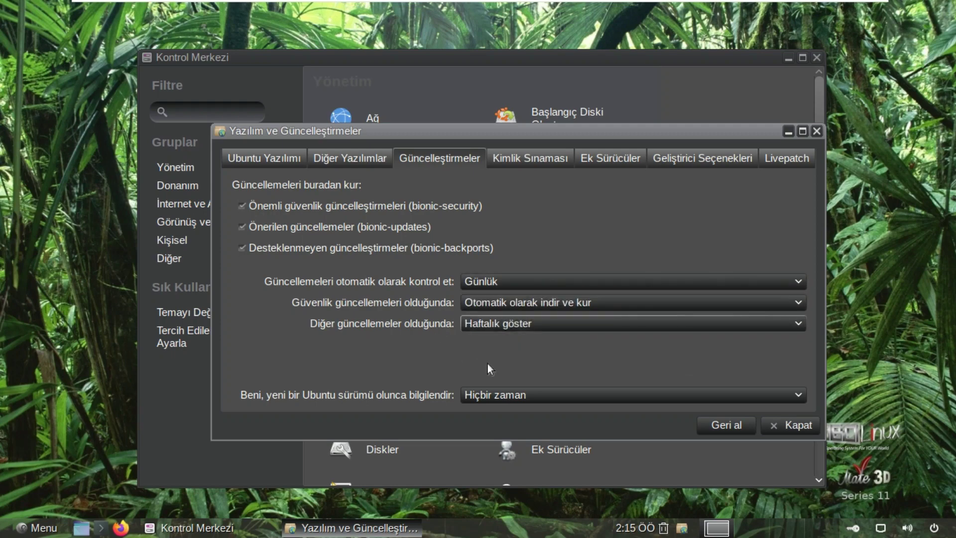
left_click(536, 157)
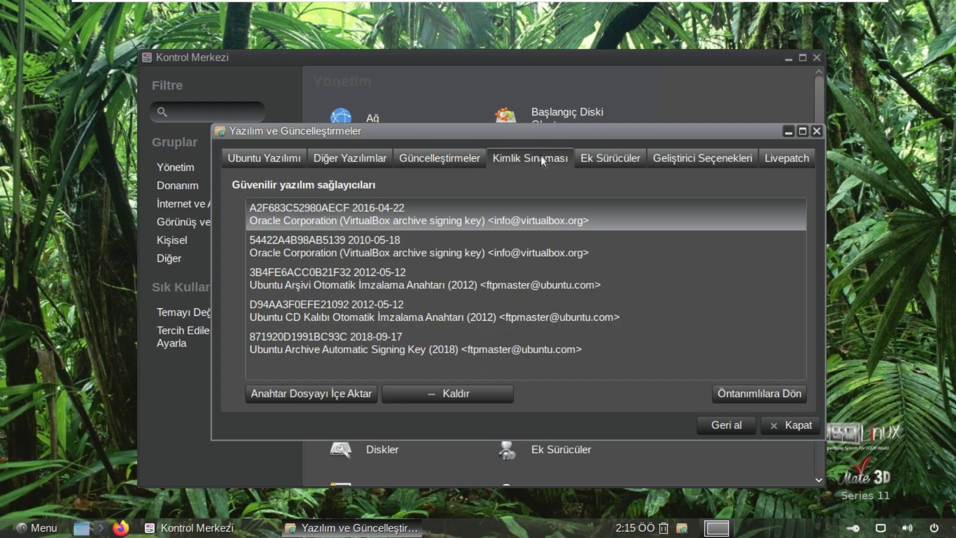
Review the Ek Sürücüler, Geliştirici Seçenekleri and Livepatch pages, then close Yazılım ve Güncelleştirmeler
left_click(614, 159)
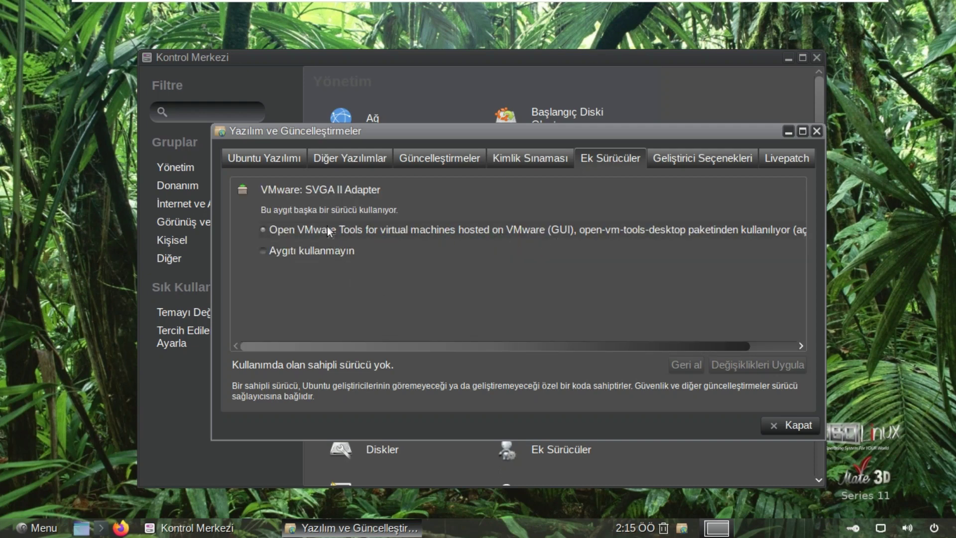
left_click(700, 160)
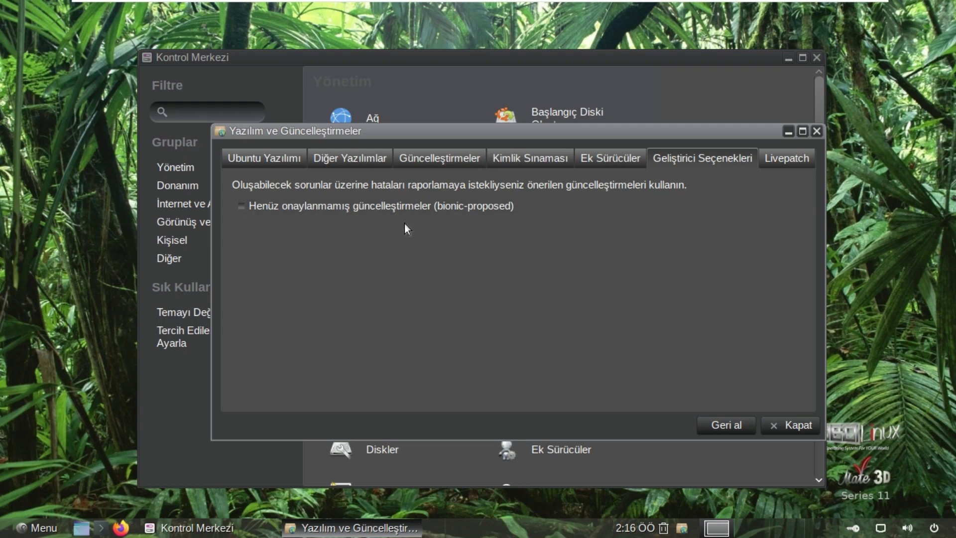
left_click(792, 162)
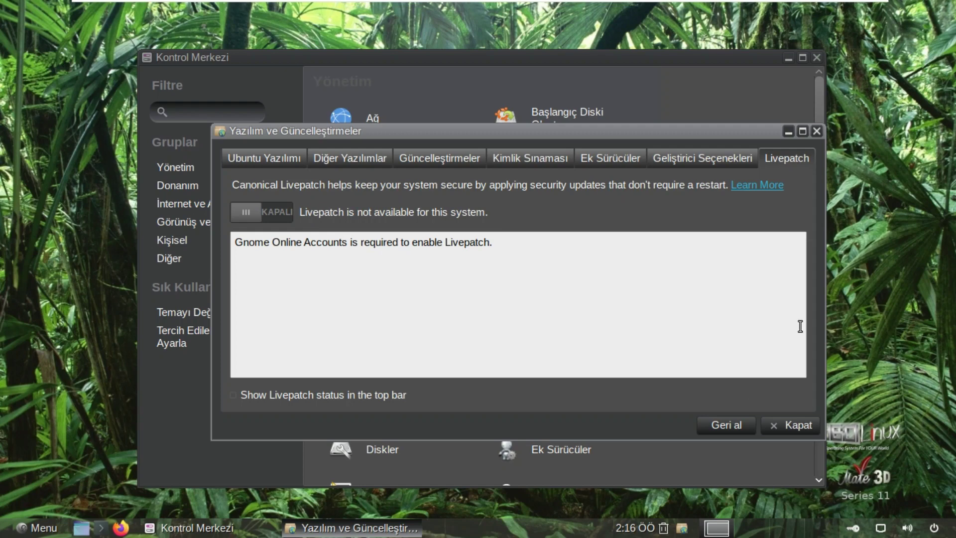
left_click(797, 427)
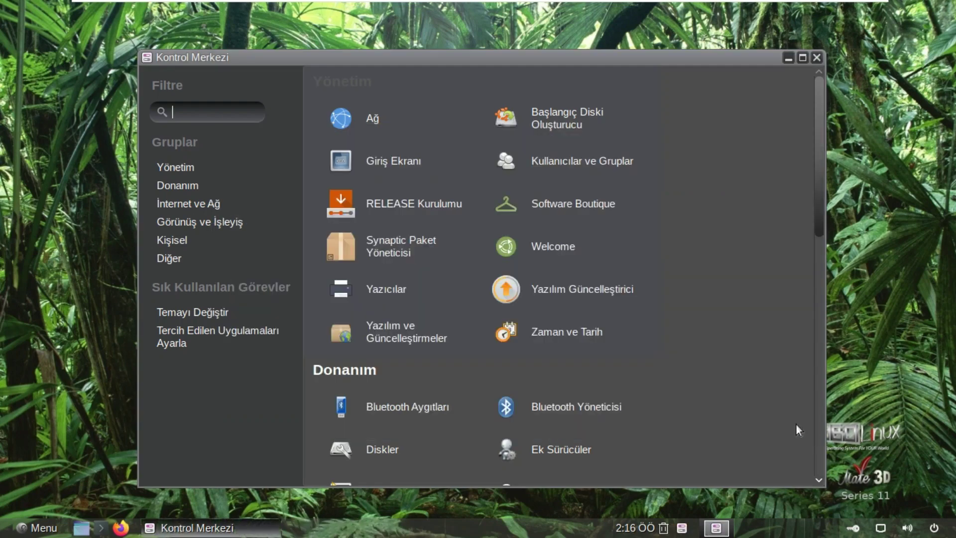
left_click(615, 322)
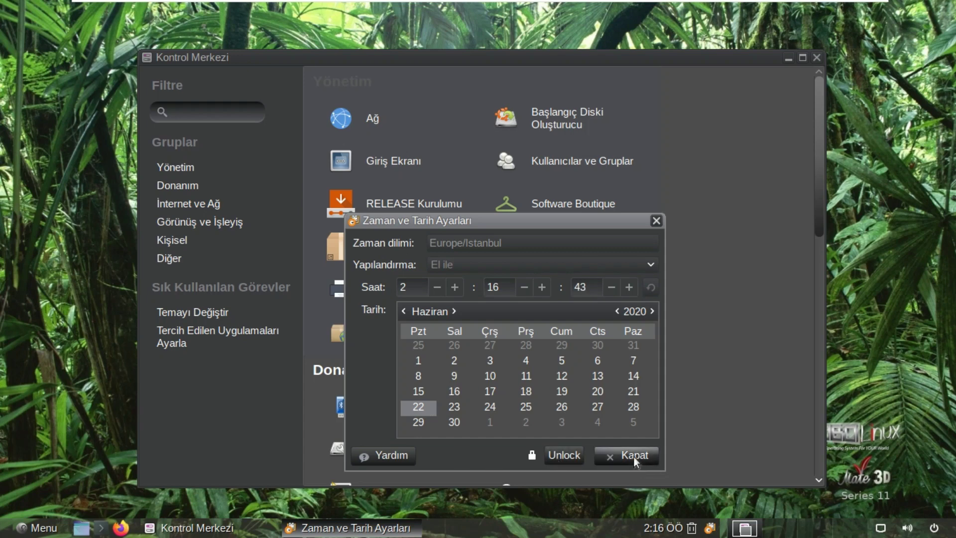
left_click(560, 457)
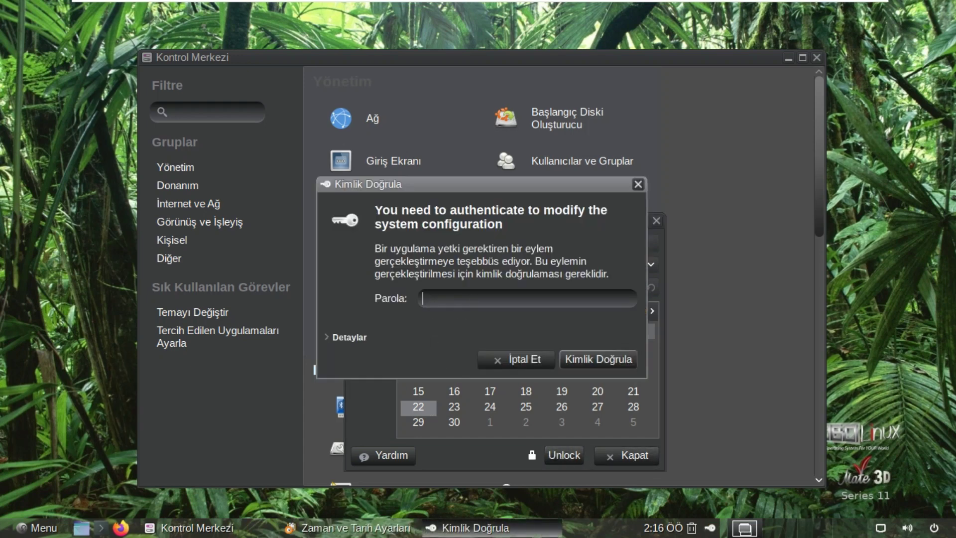
type("*******")
key("Return")
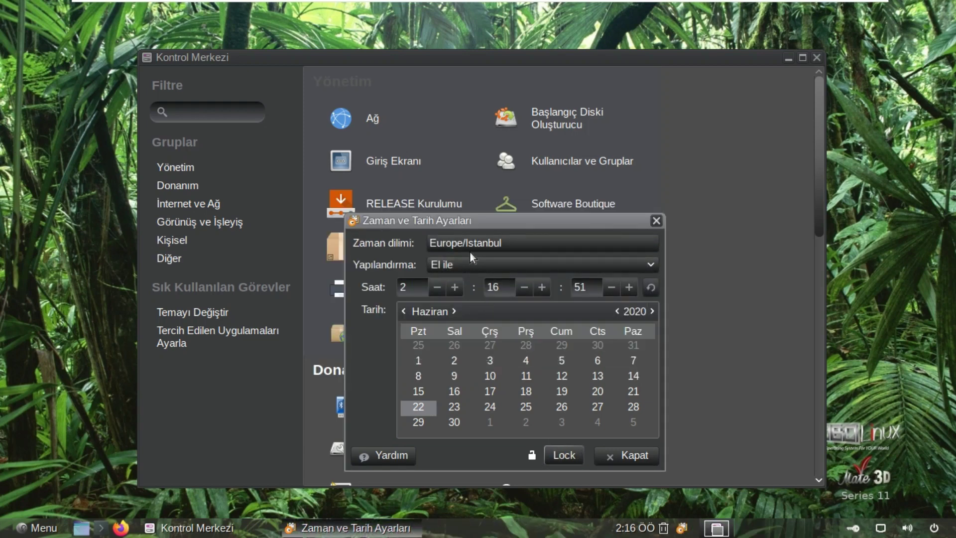
left_click(526, 244)
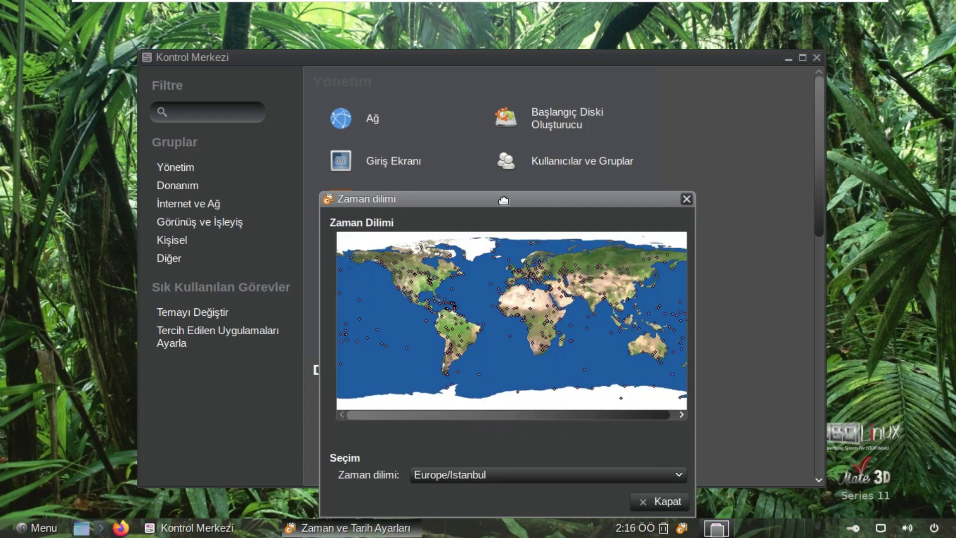
left_click_drag(504, 200, 505, 119)
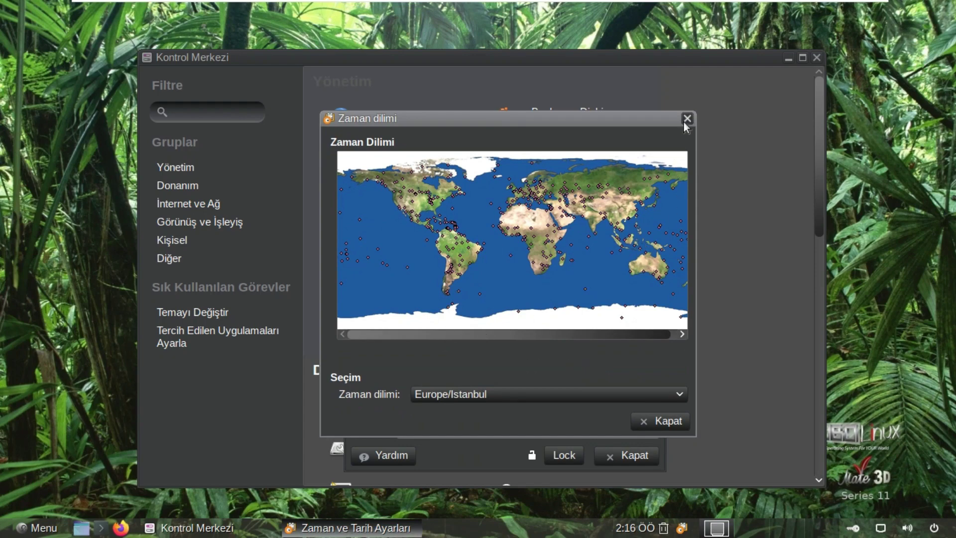
left_click(686, 118)
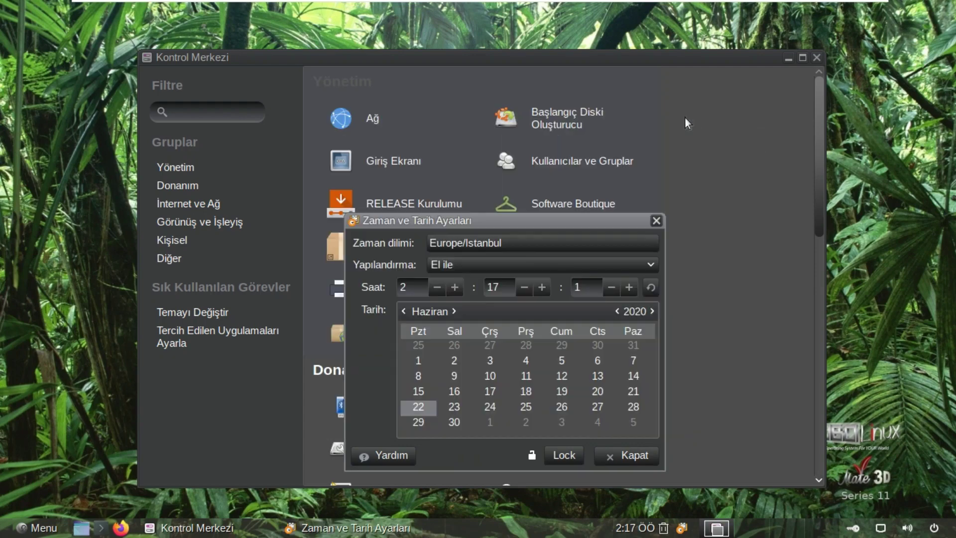
left_click(659, 220)
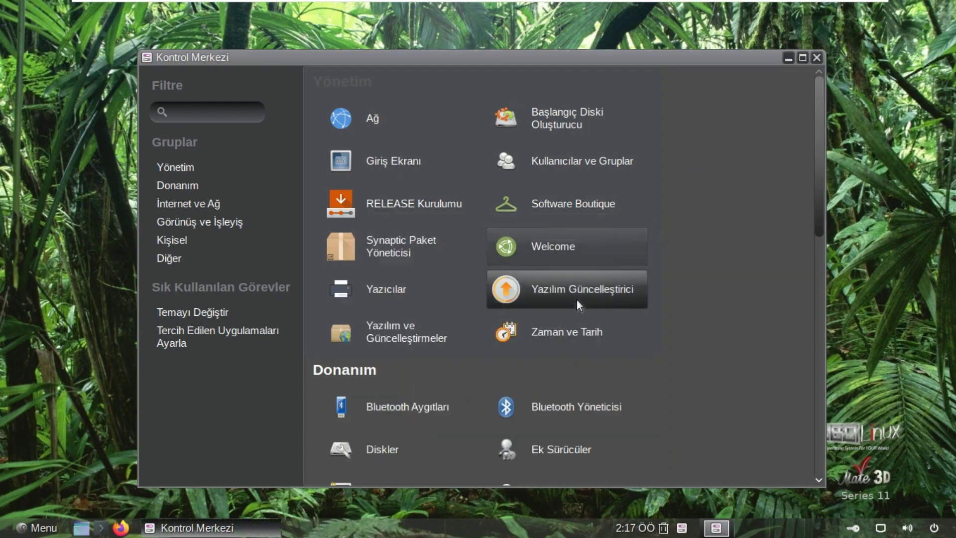
scroll(445, 396, "down", 1)
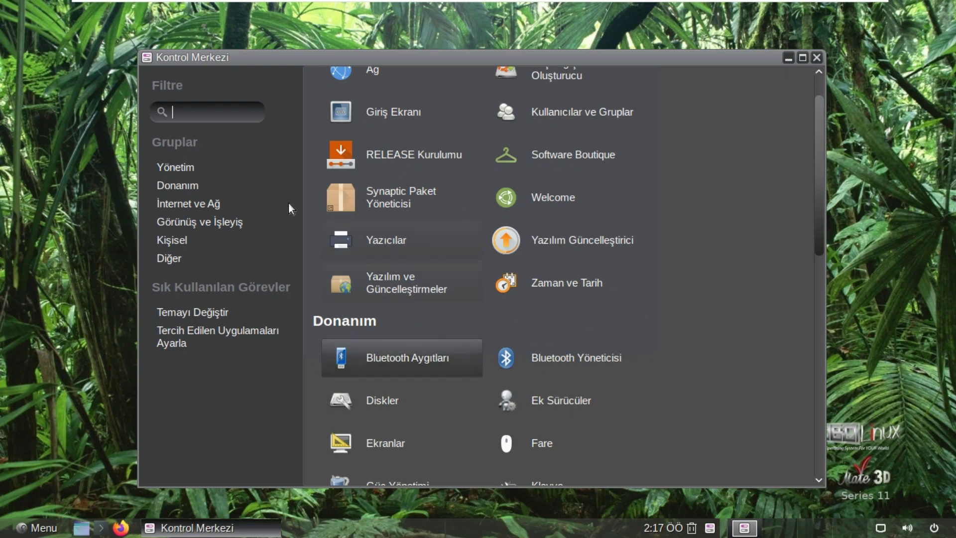
left_click(429, 363)
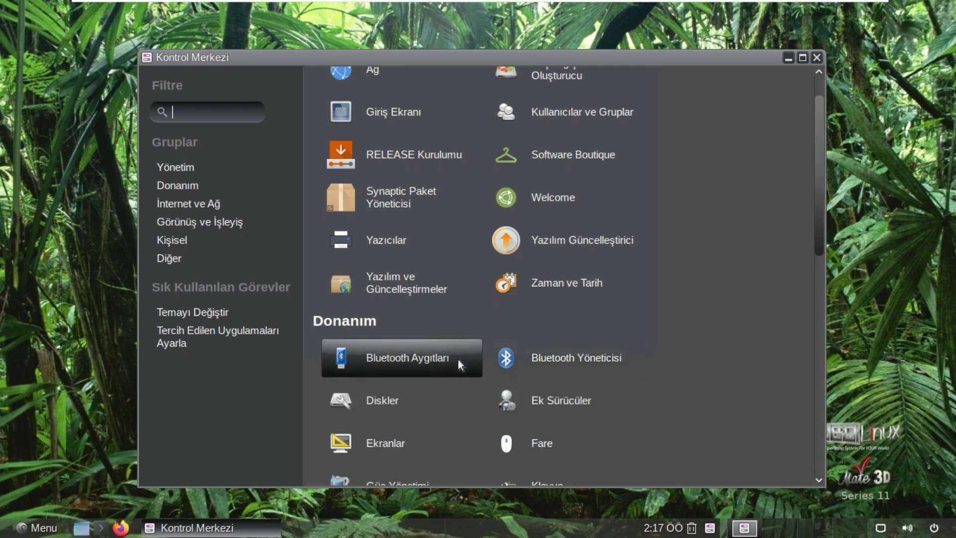
left_click(570, 358)
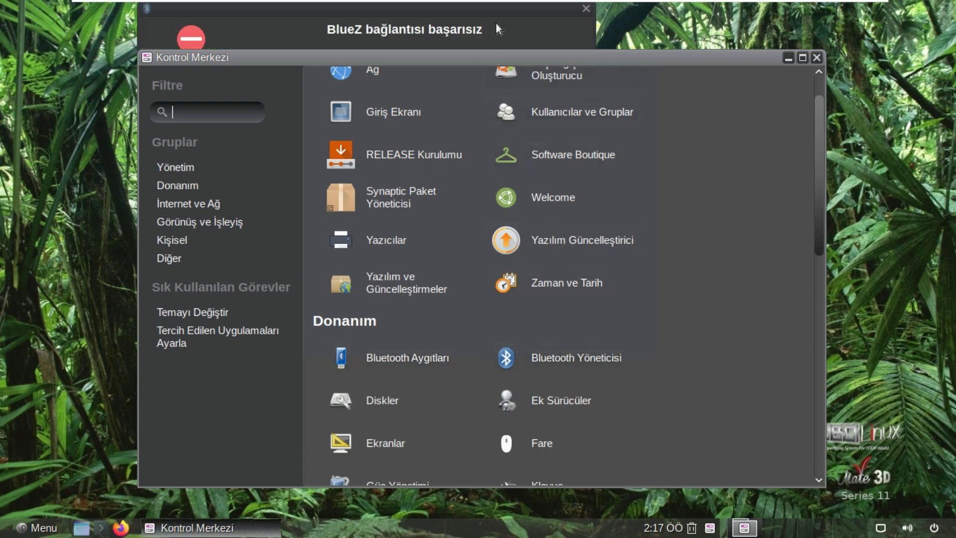
left_click(496, 25)
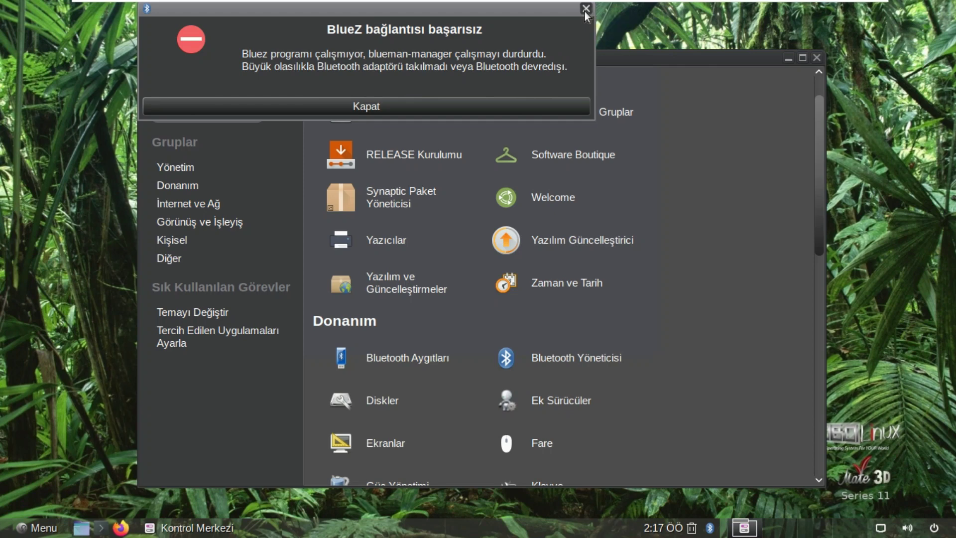
left_click(586, 10)
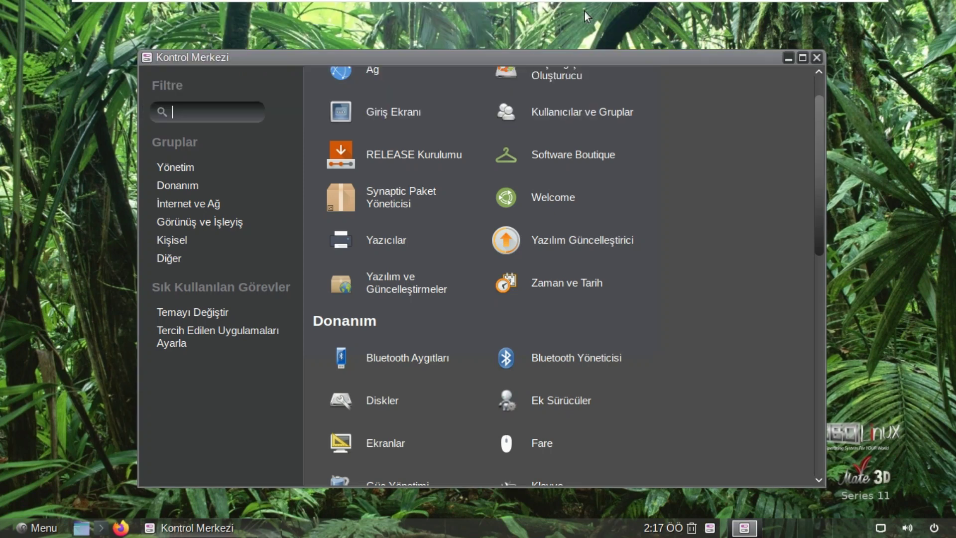
left_click(407, 396)
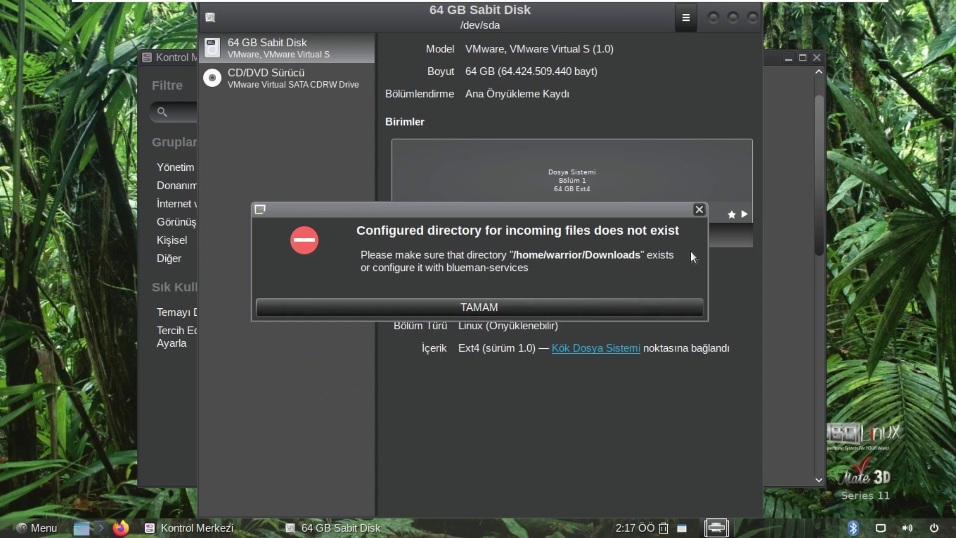
left_click(700, 208)
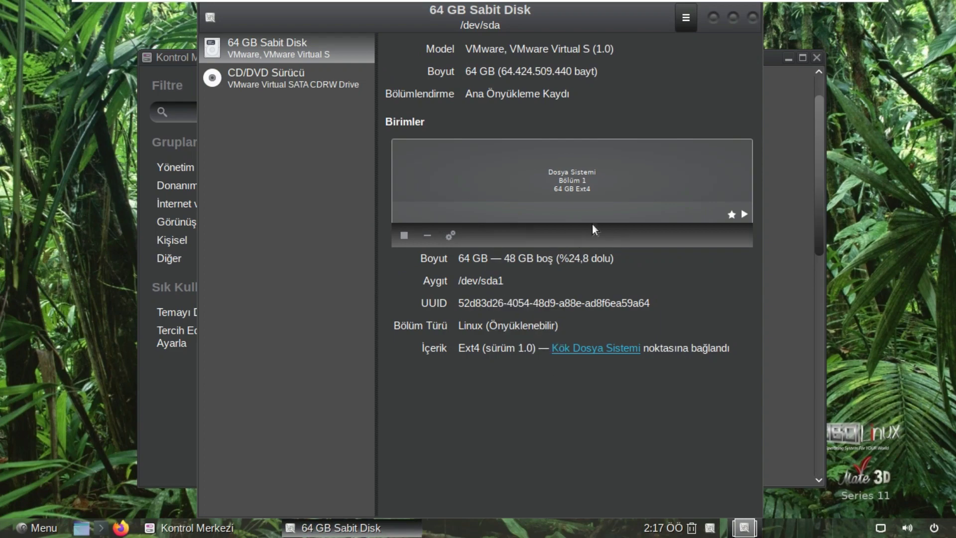
left_click(754, 17)
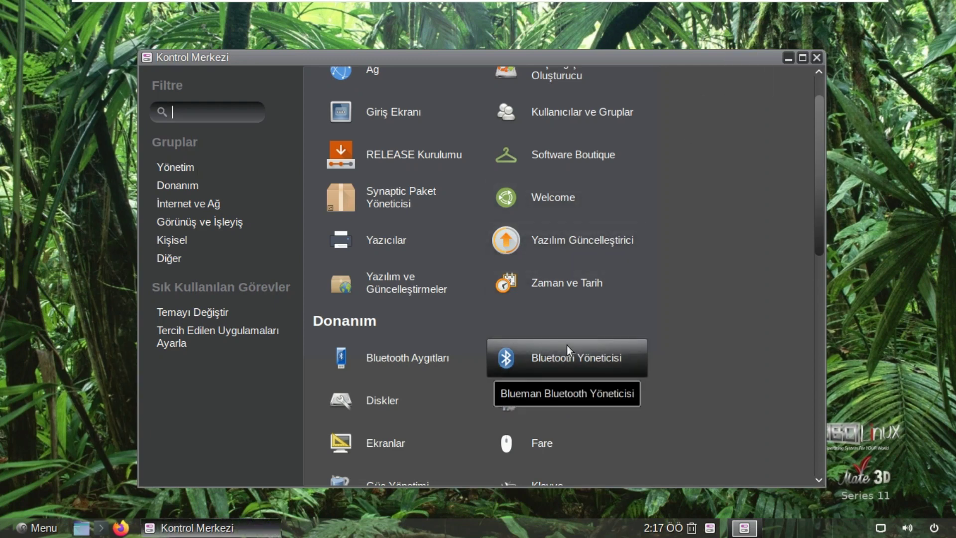
scroll(471, 300, "down", 1)
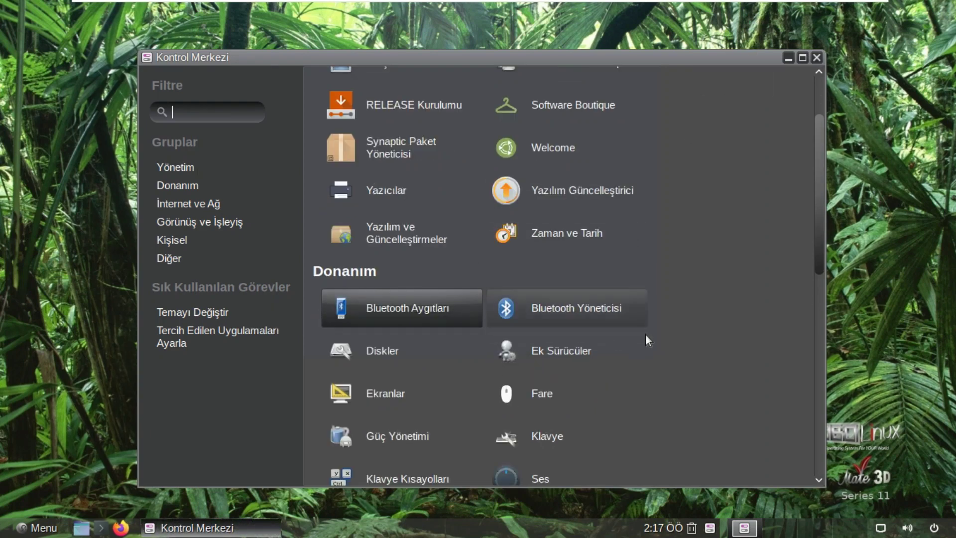
left_click(590, 350)
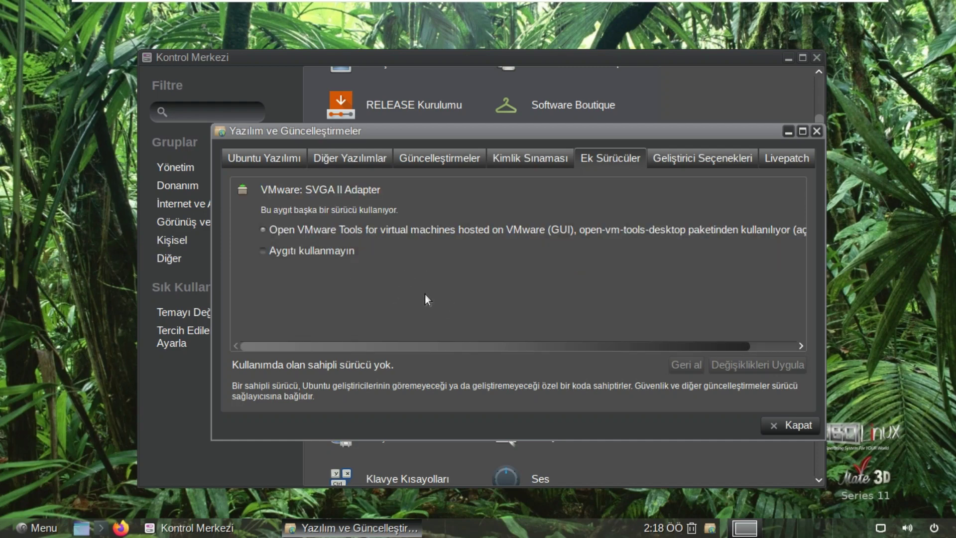
left_click(819, 133)
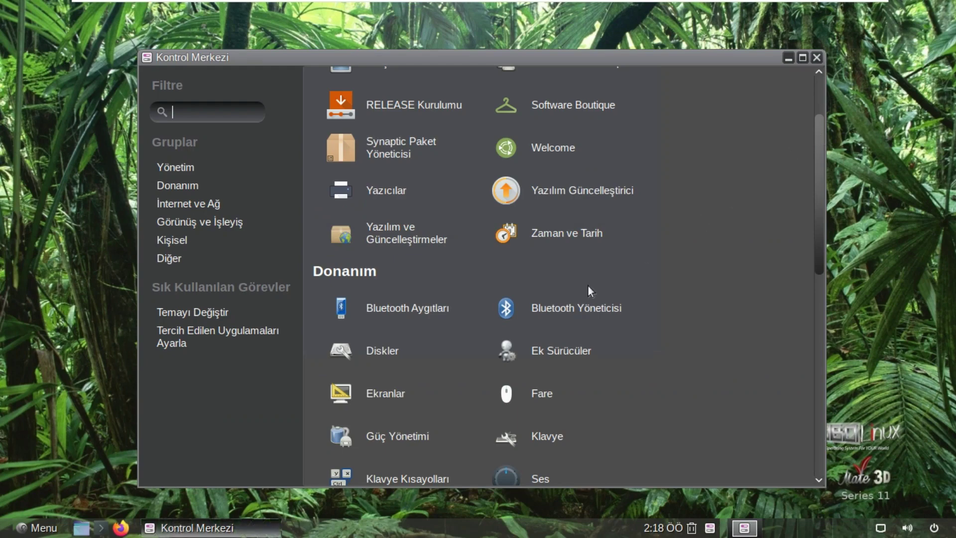
Apply Virtual1 at 1366 x 768 and 60 Hz in Ekranlar, then close it
scroll(593, 312, "down", 3)
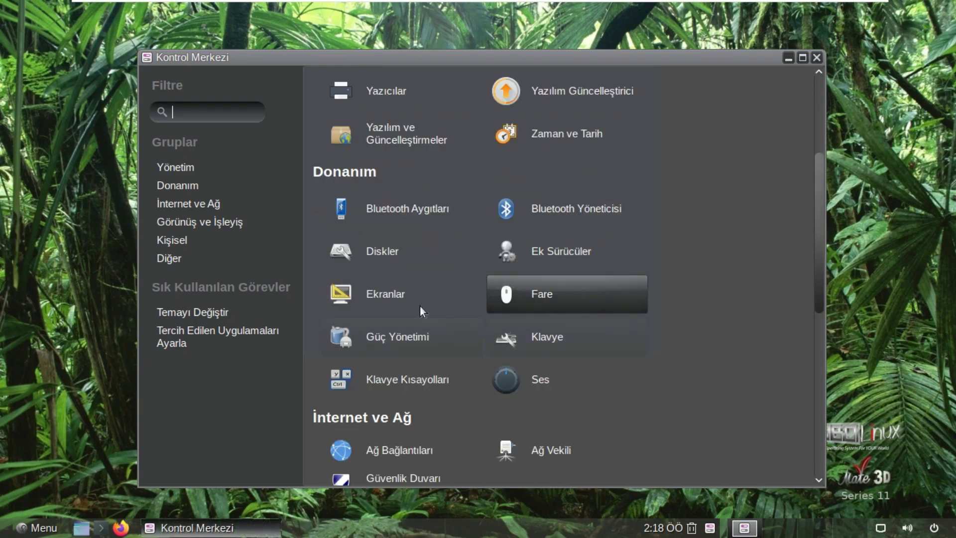
left_click(389, 299)
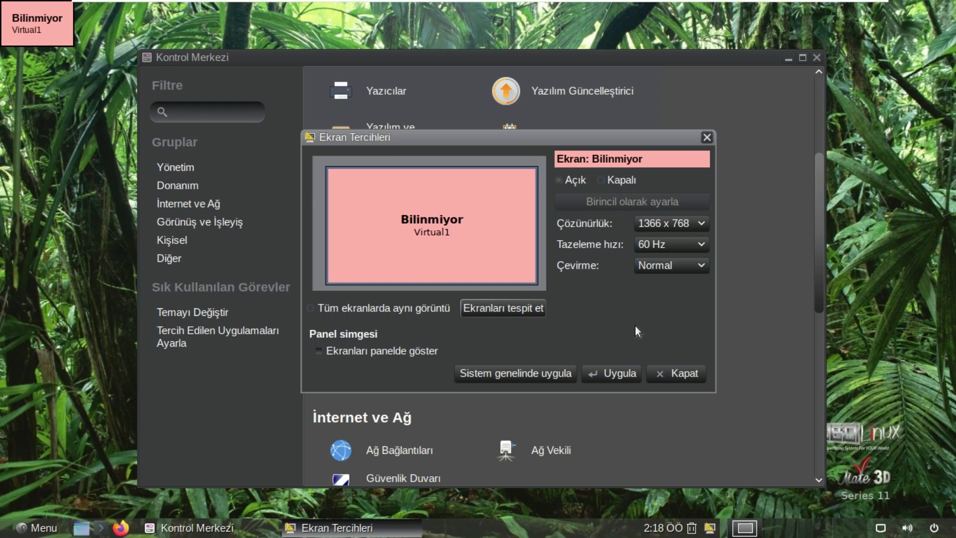
left_click(617, 378)
left_click(674, 373)
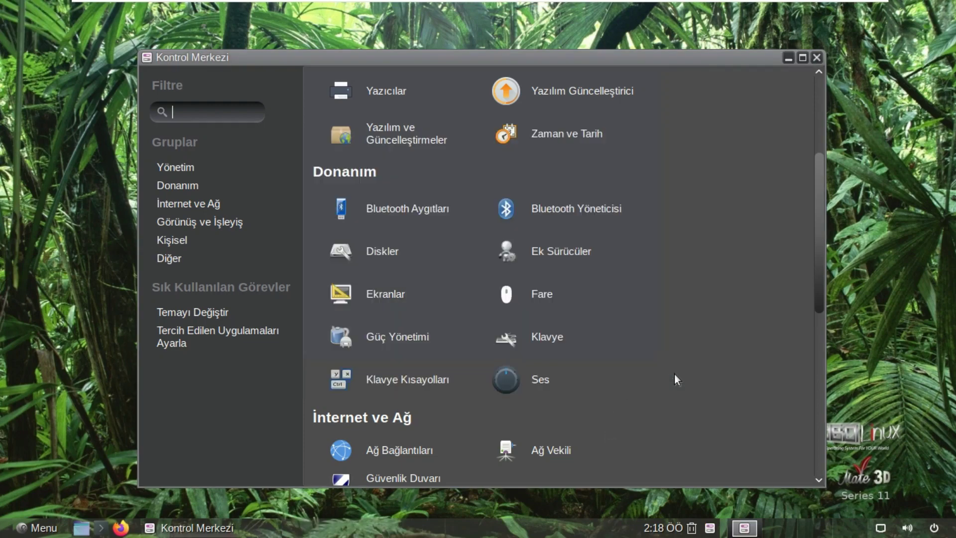
left_click(533, 294)
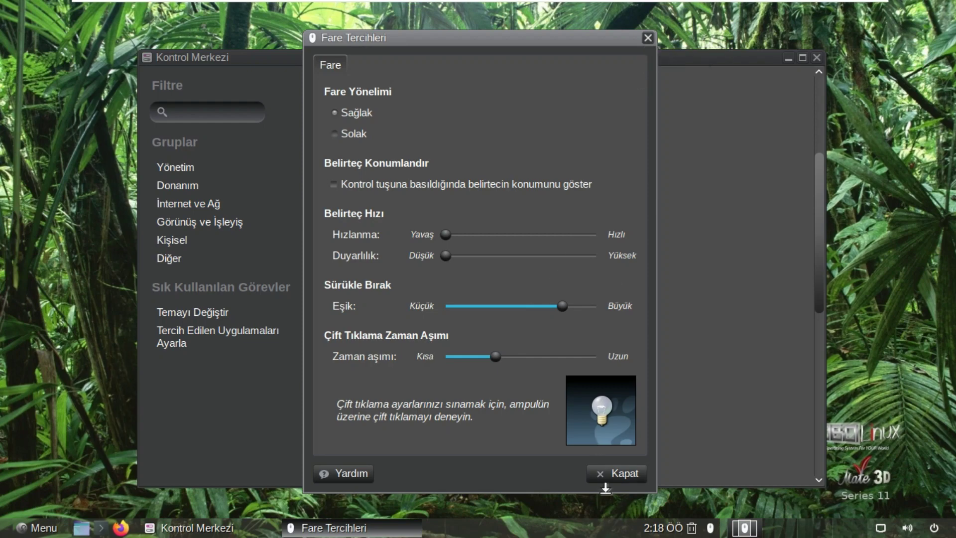
left_click(617, 474)
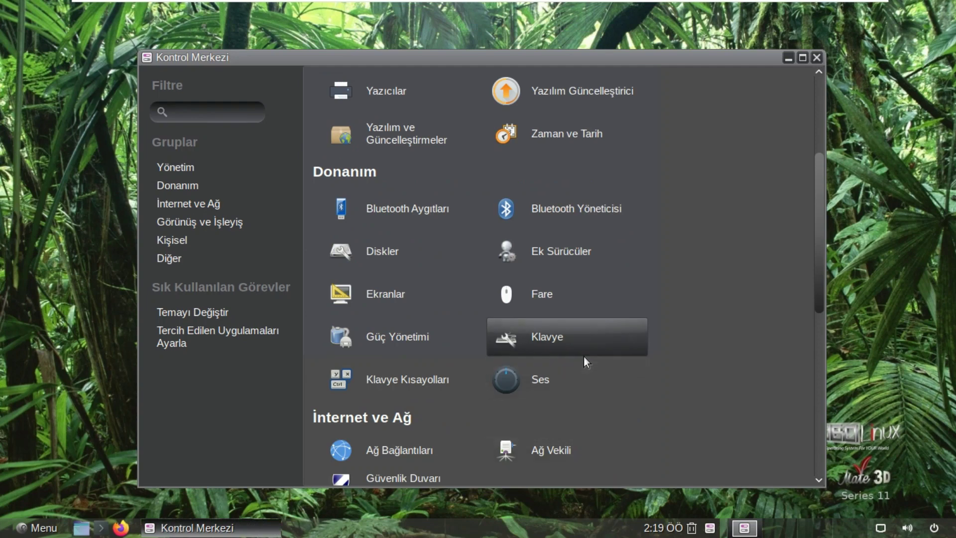
In Güç Yönetimi, set the AC-power screen sleep time to Asla
left_click(424, 346)
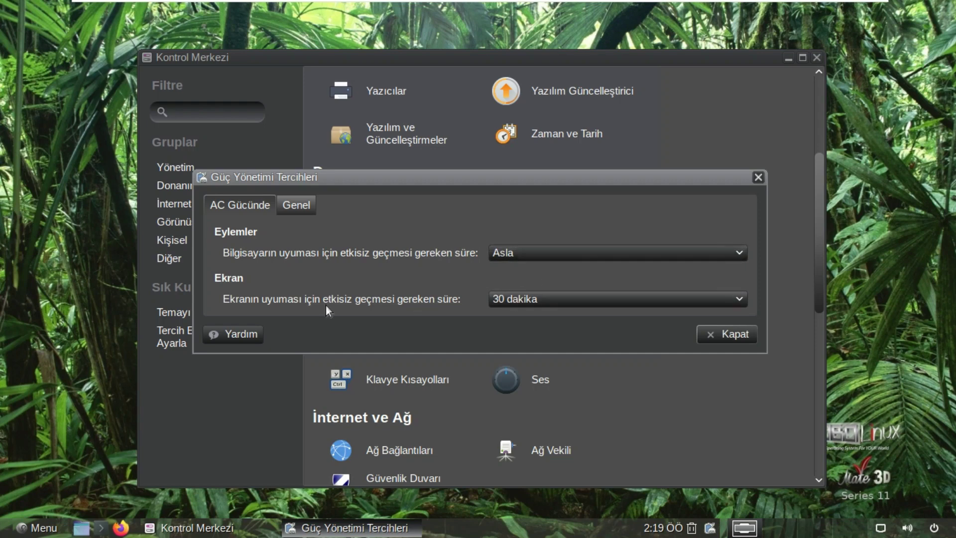
left_click(546, 305)
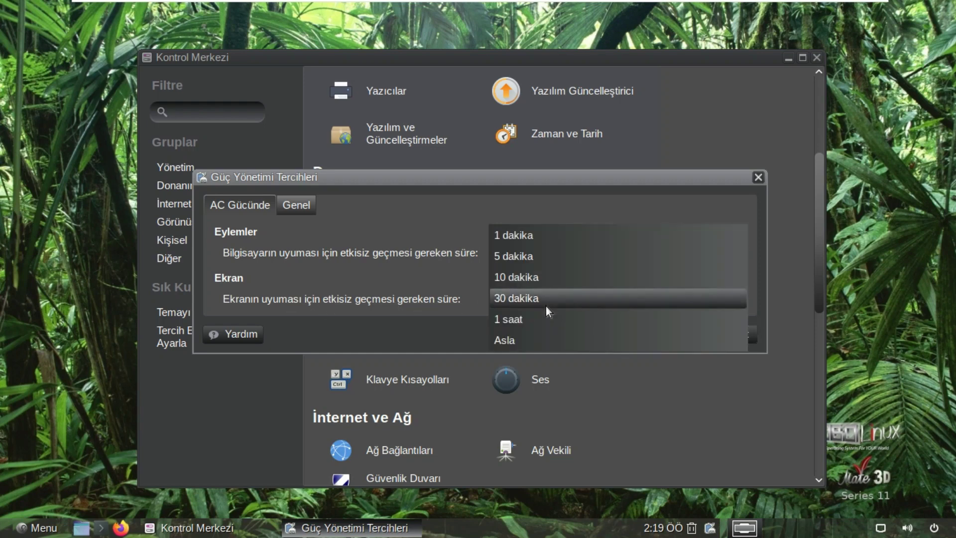
left_click(543, 337)
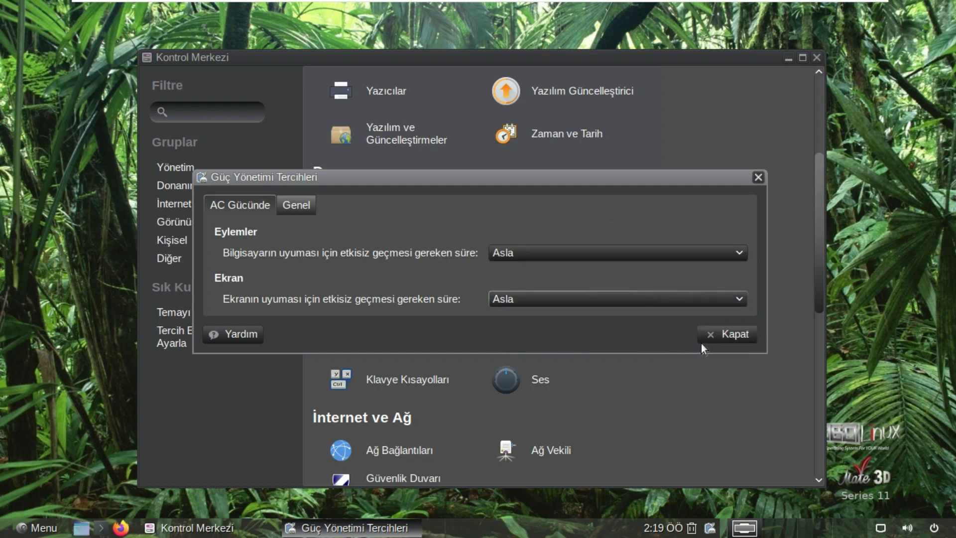
Check the Genel tab's power and suspend button actions without changing them, then close
left_click(304, 205)
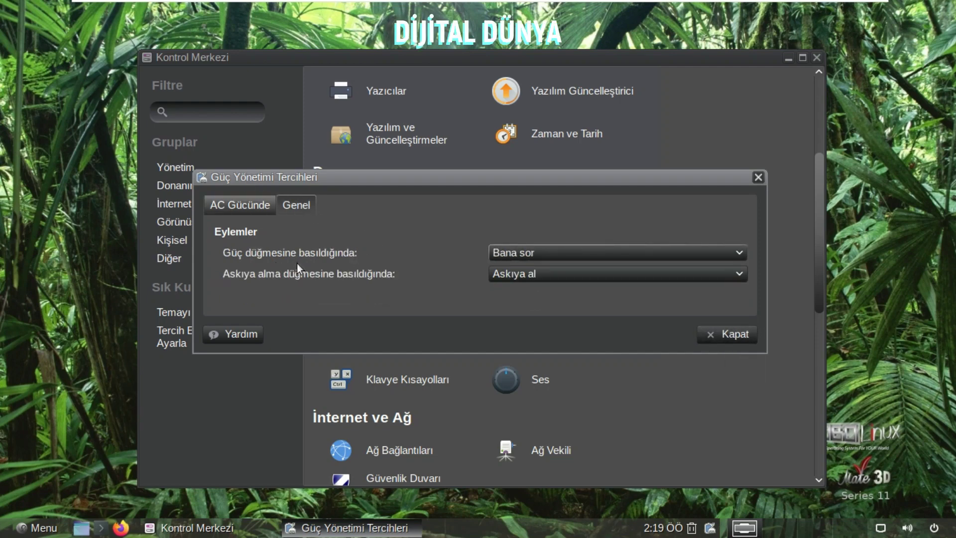
left_click(602, 252)
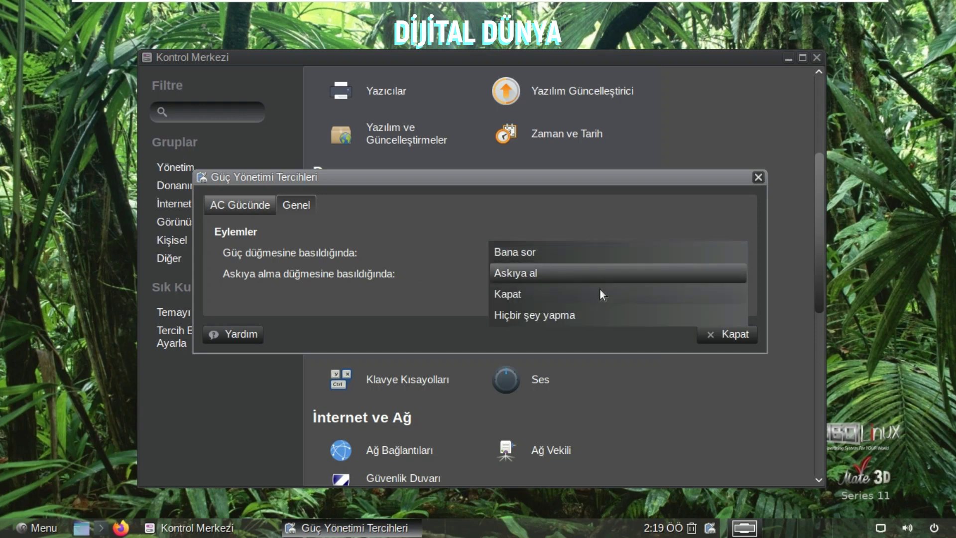
left_click(454, 289)
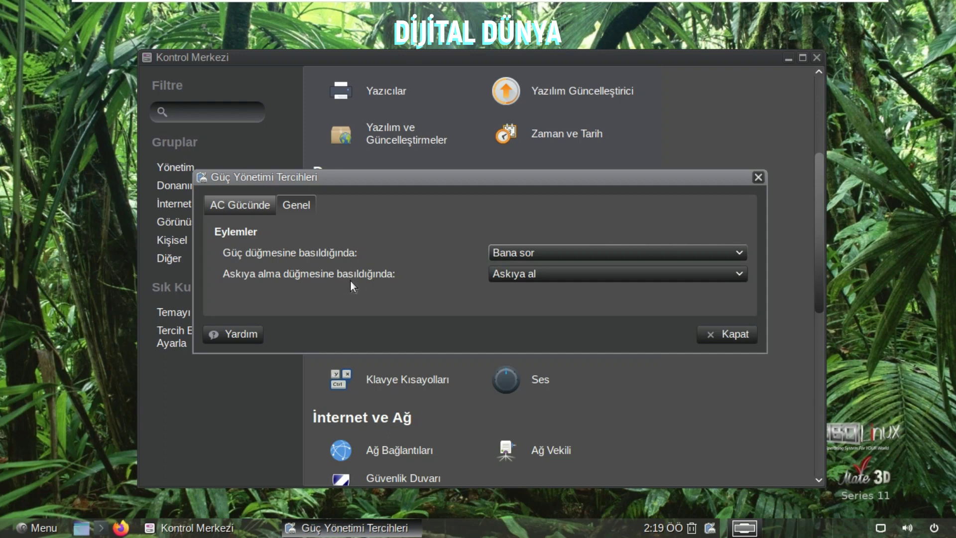
left_click(584, 275)
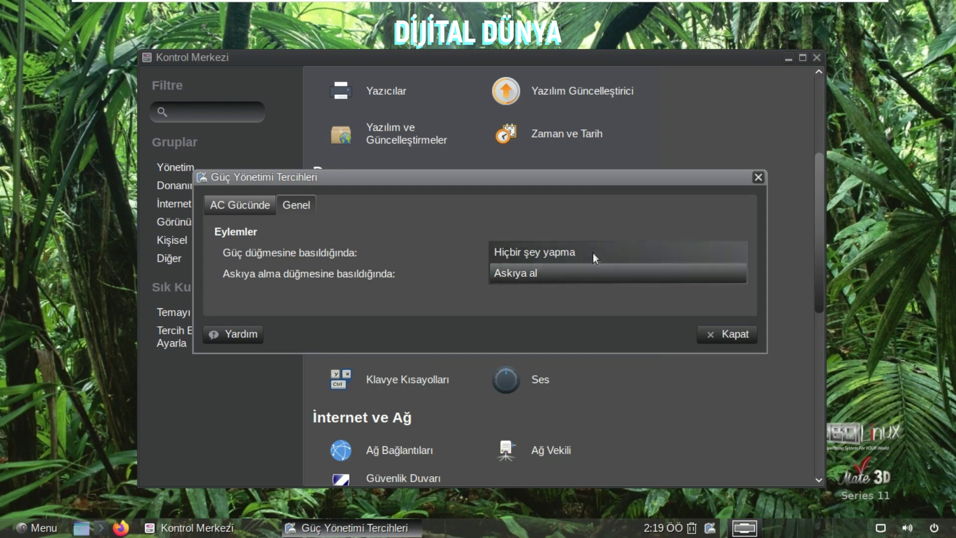
left_click(582, 304)
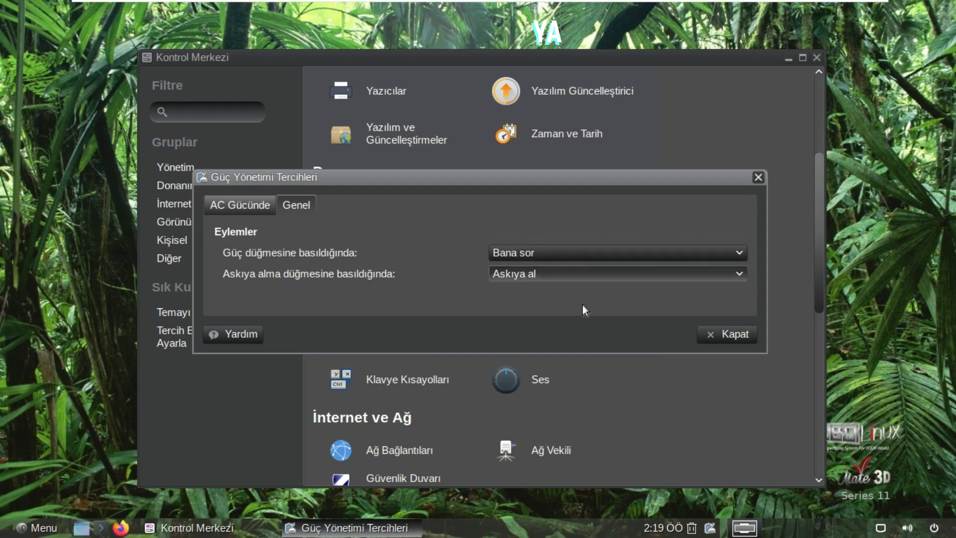
left_click(719, 334)
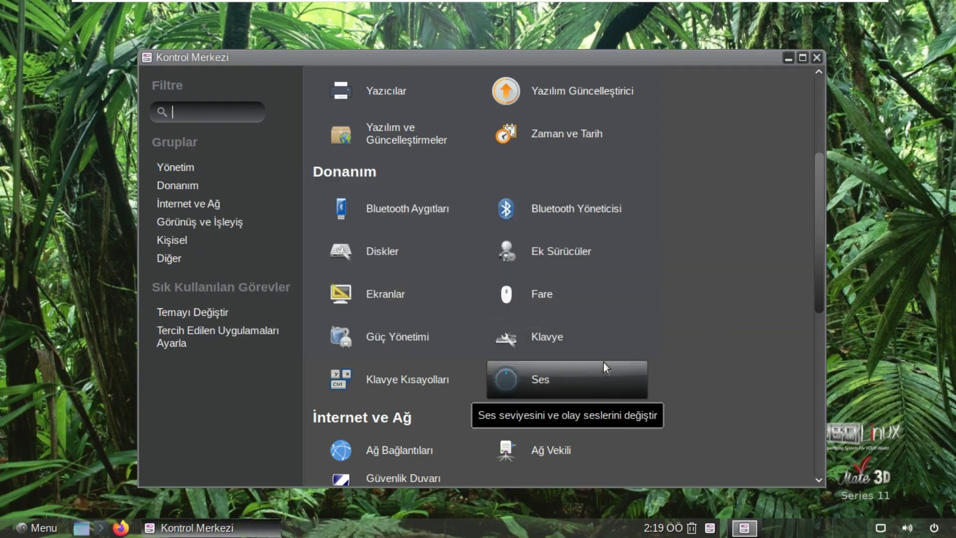
left_click(540, 336)
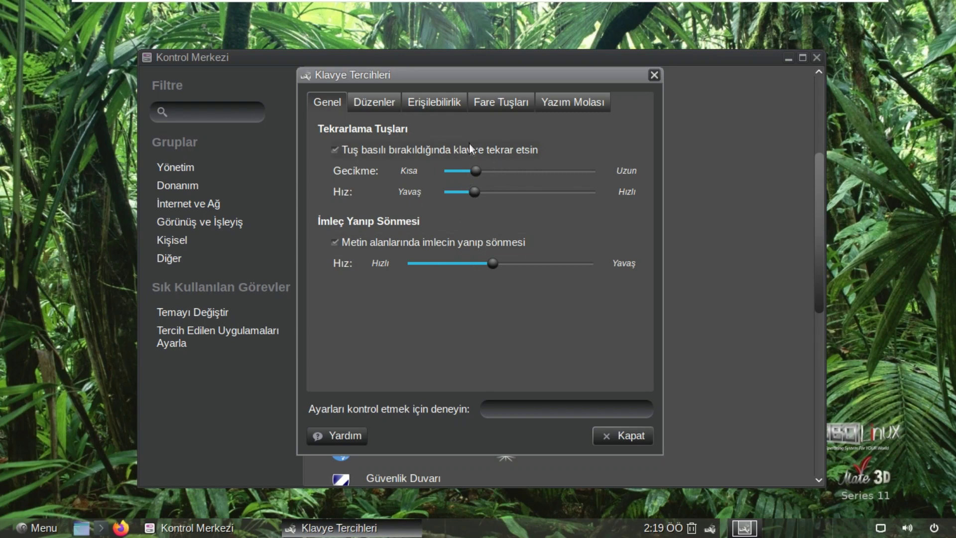
left_click(377, 103)
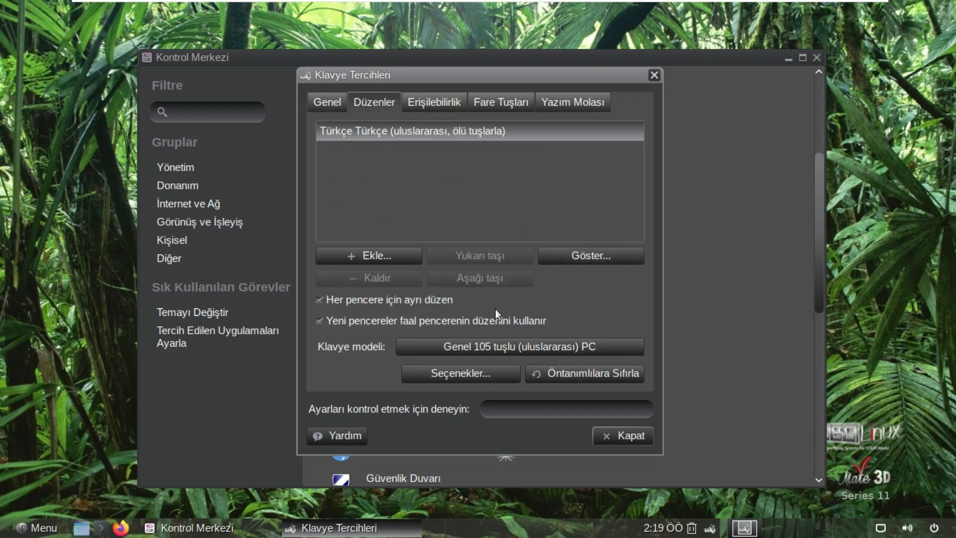
left_click(445, 111)
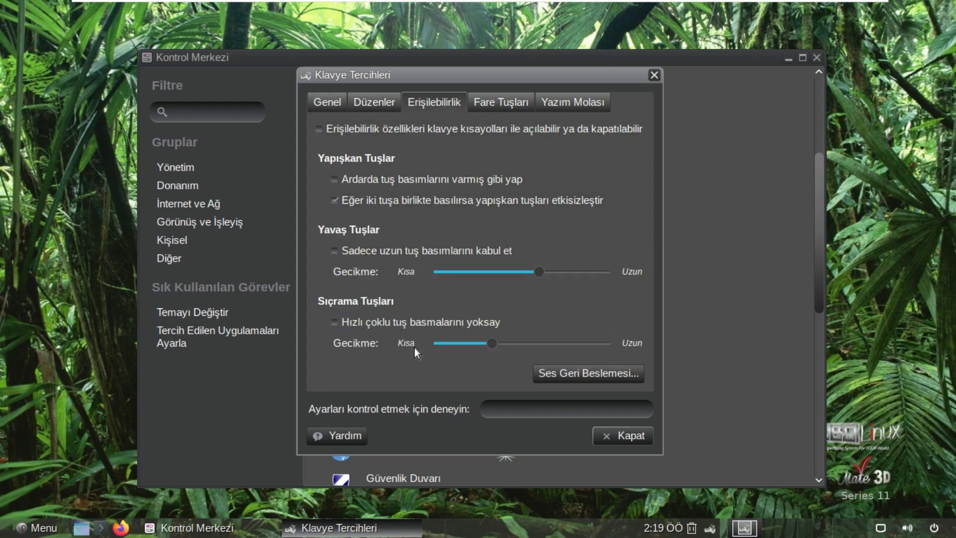
left_click(508, 103)
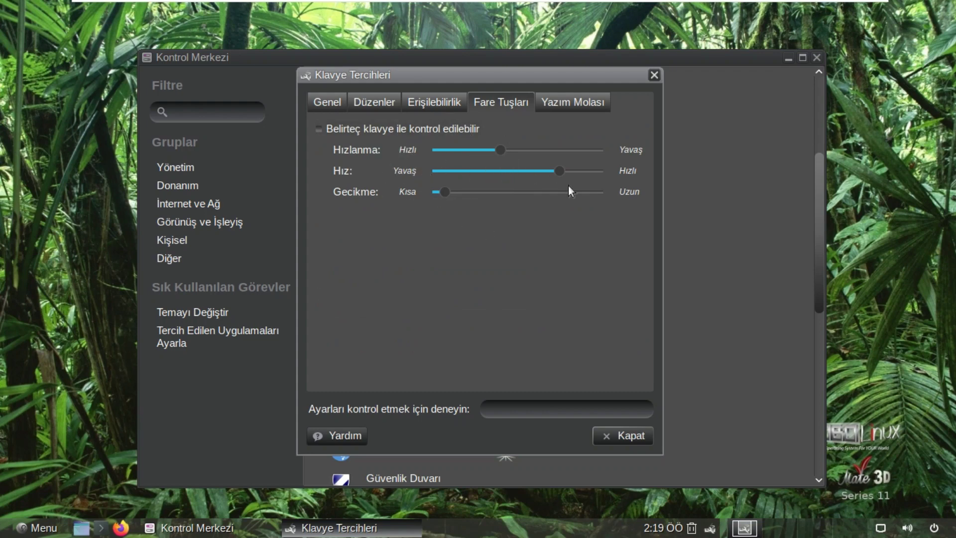
left_click(564, 105)
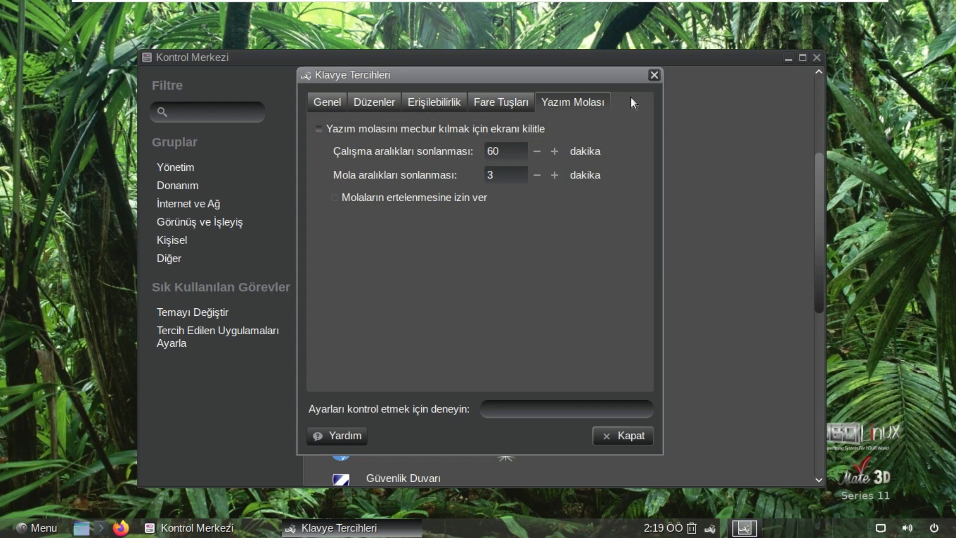
left_click(655, 75)
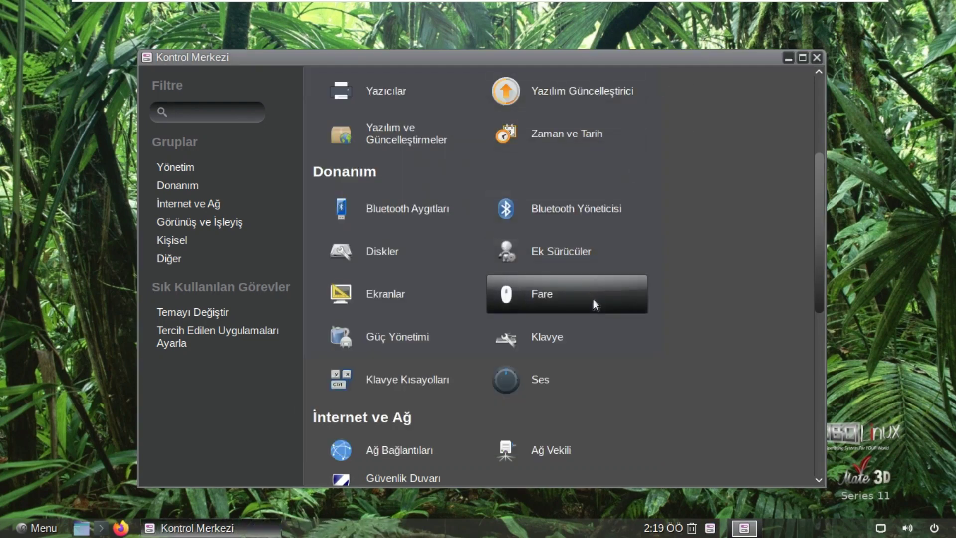
Scroll Klavye Kısayolları to the end, past Ctrl+Alt+T and Ctrl+Alt+L, then close it
left_click(420, 385)
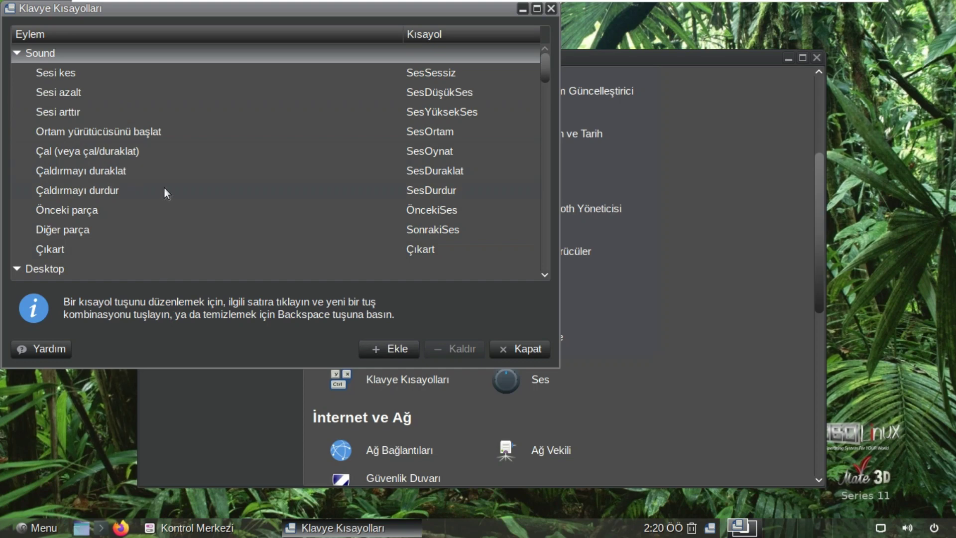
scroll(180, 187, "down", 3)
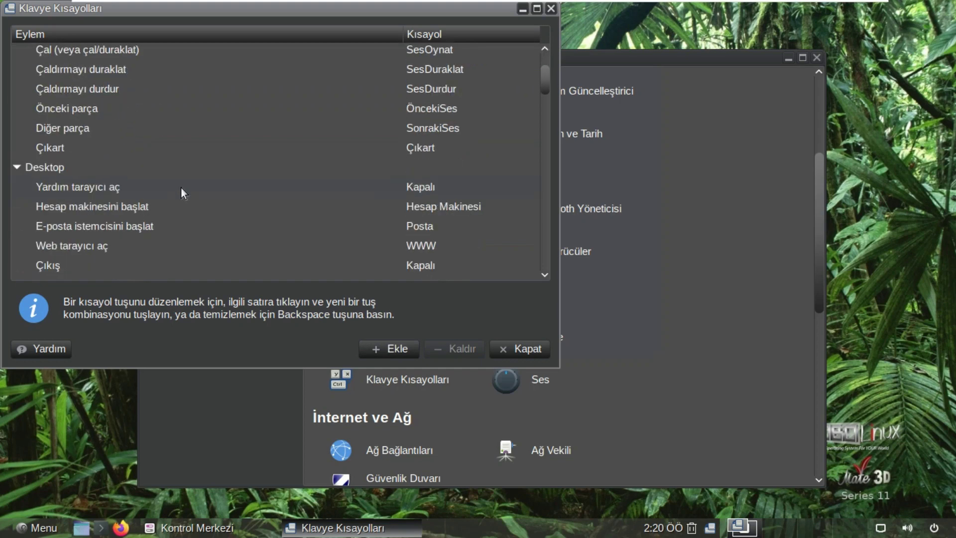
scroll(181, 187, "down", 5)
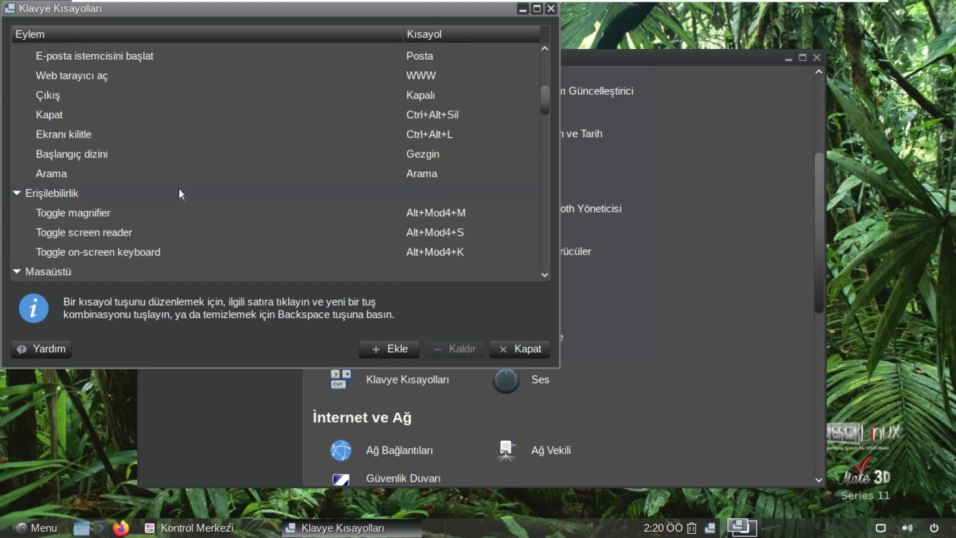
scroll(179, 189, "down", 6)
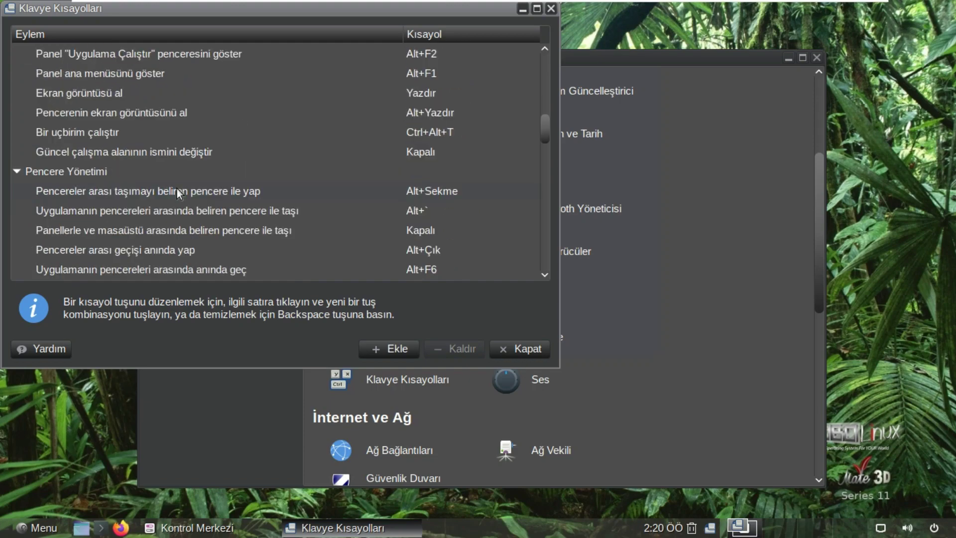
scroll(176, 188, "down", 11)
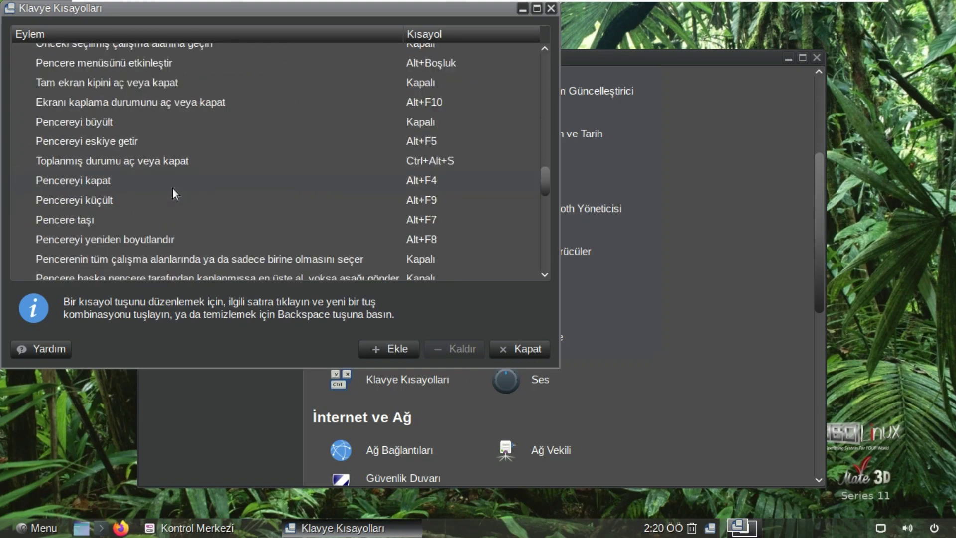
scroll(172, 189, "down", 15)
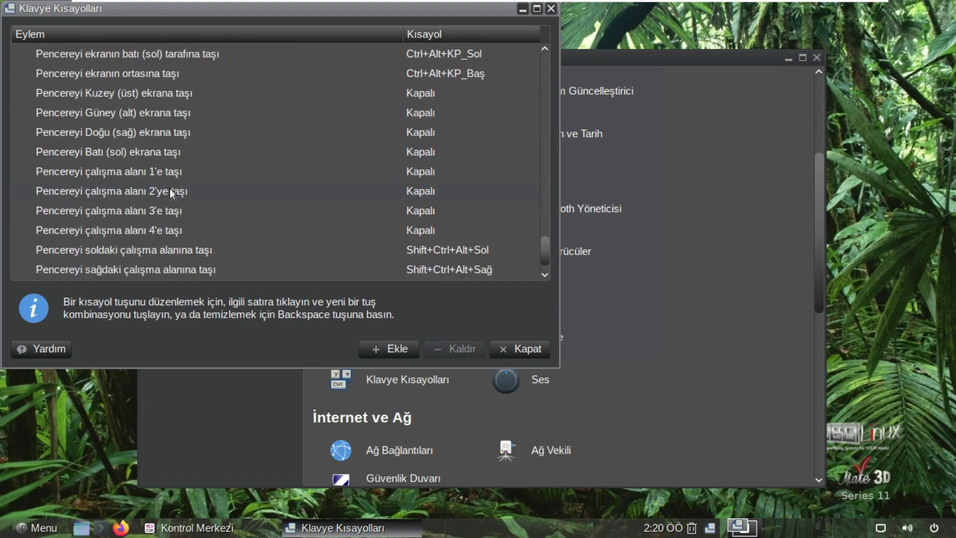
scroll(171, 193, "down", 1)
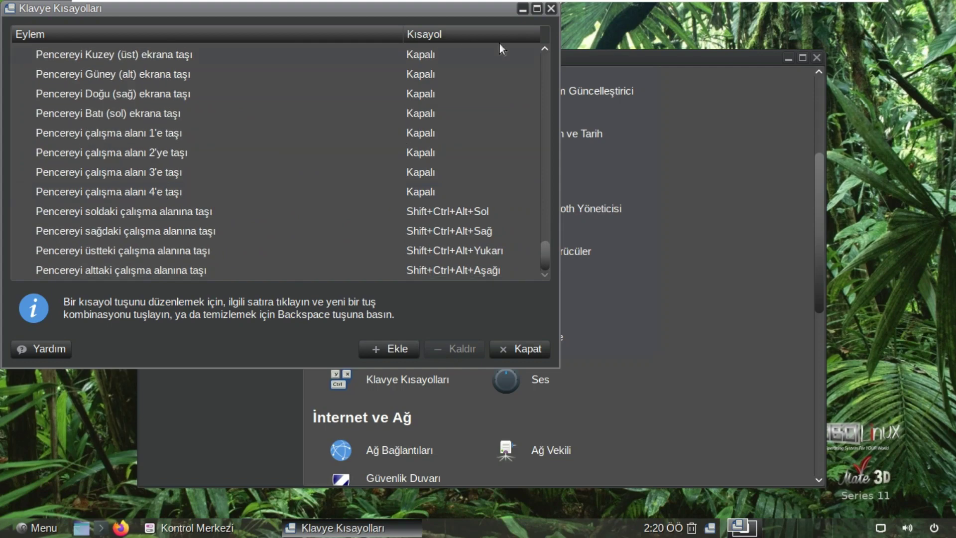
left_click(551, 11)
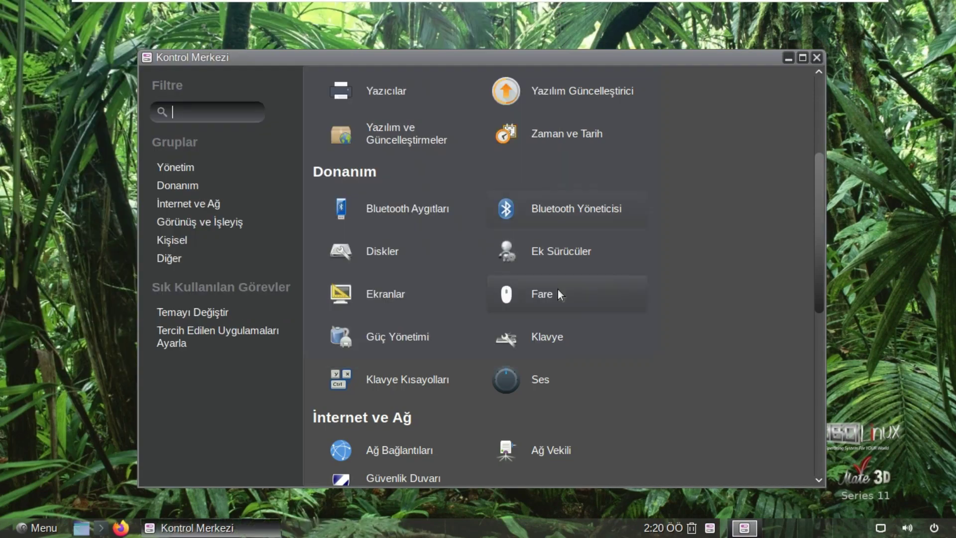
left_click(543, 384)
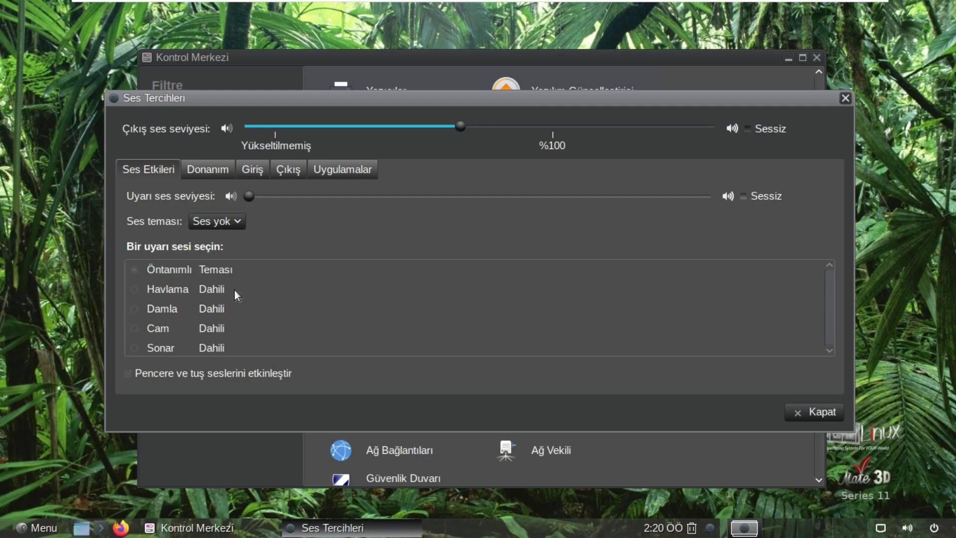
left_click(222, 177)
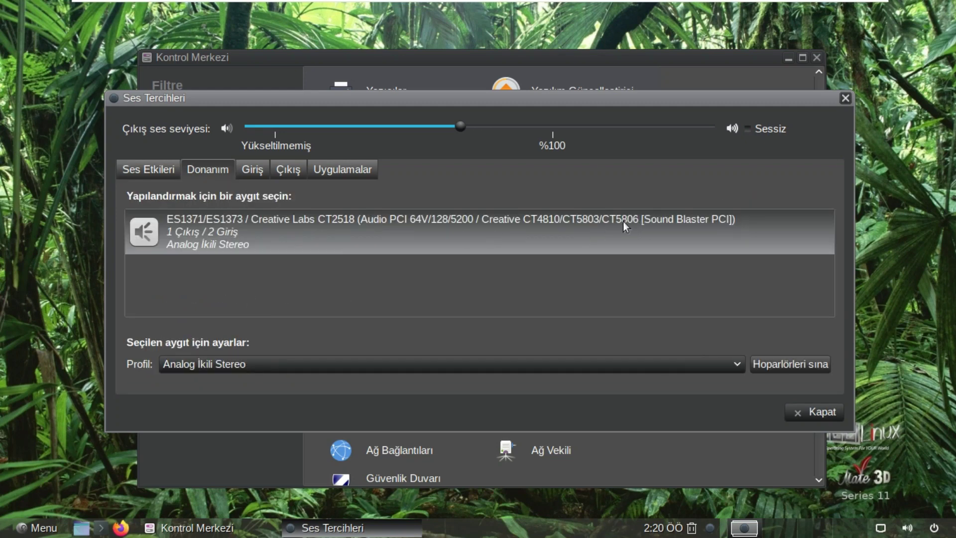
left_click(250, 170)
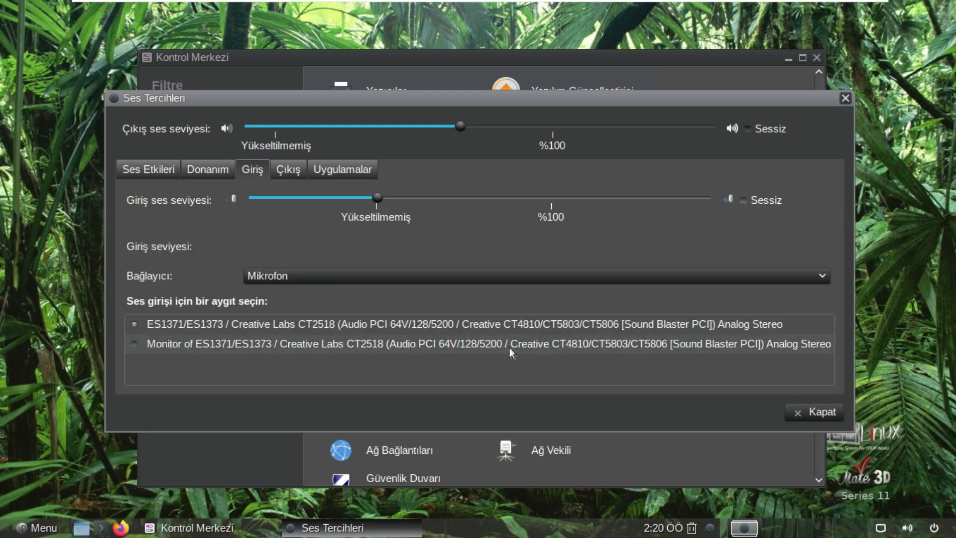
left_click(293, 171)
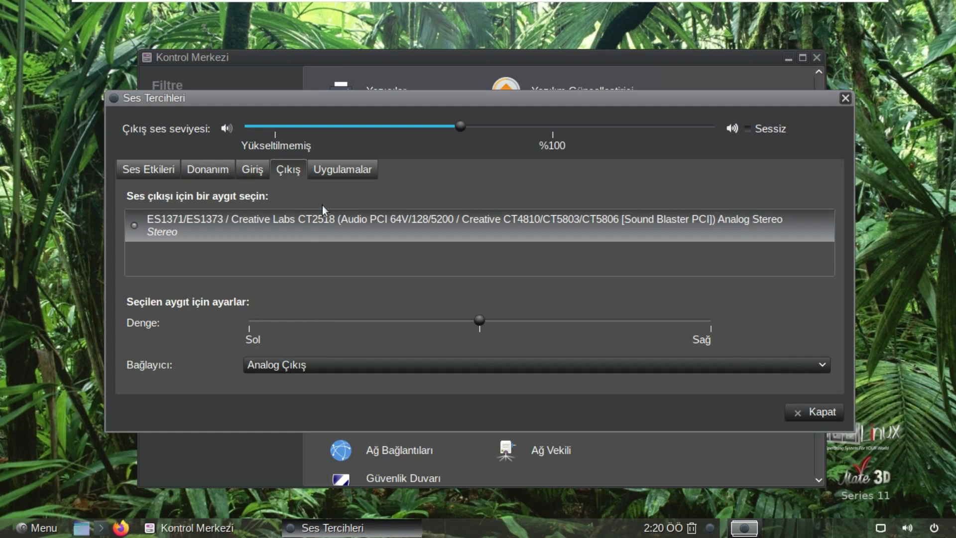
left_click(359, 170)
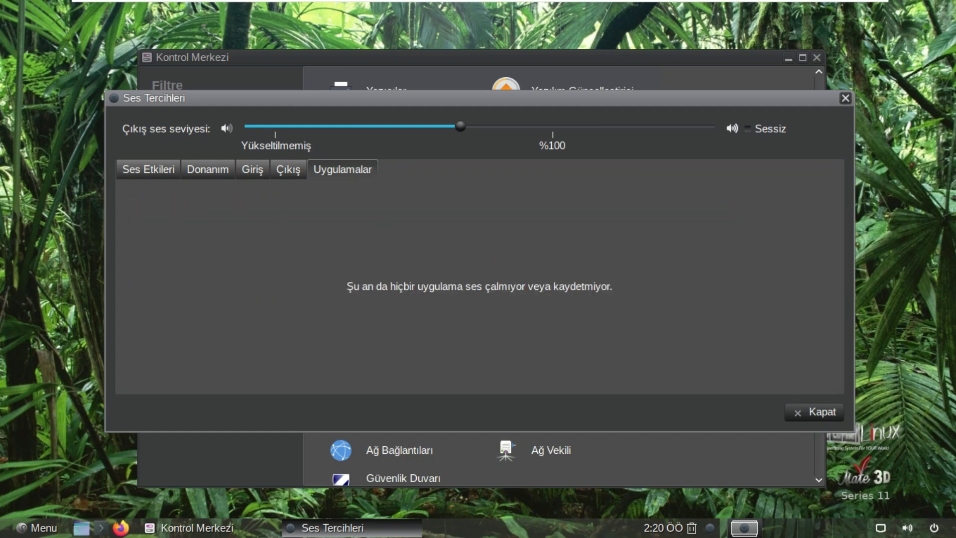
left_click(133, 171)
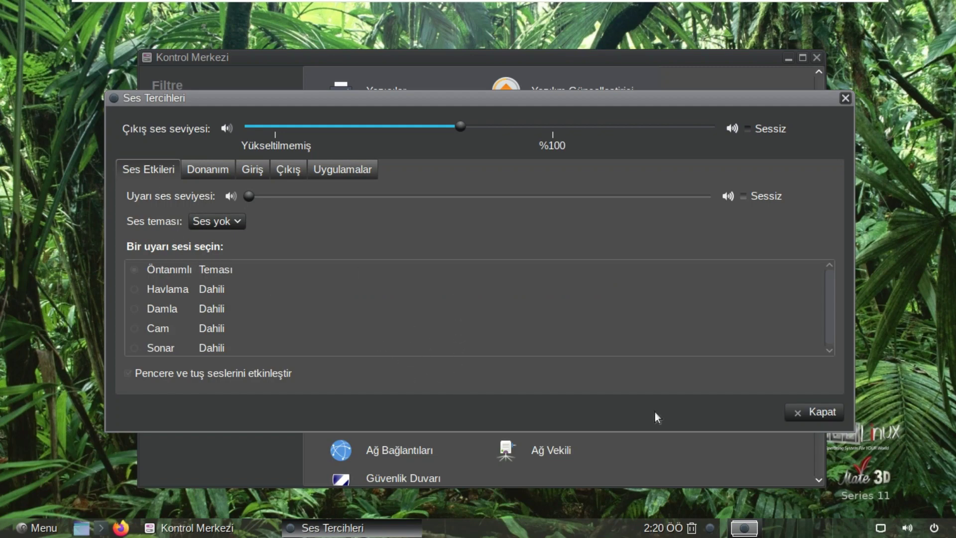
left_click(846, 98)
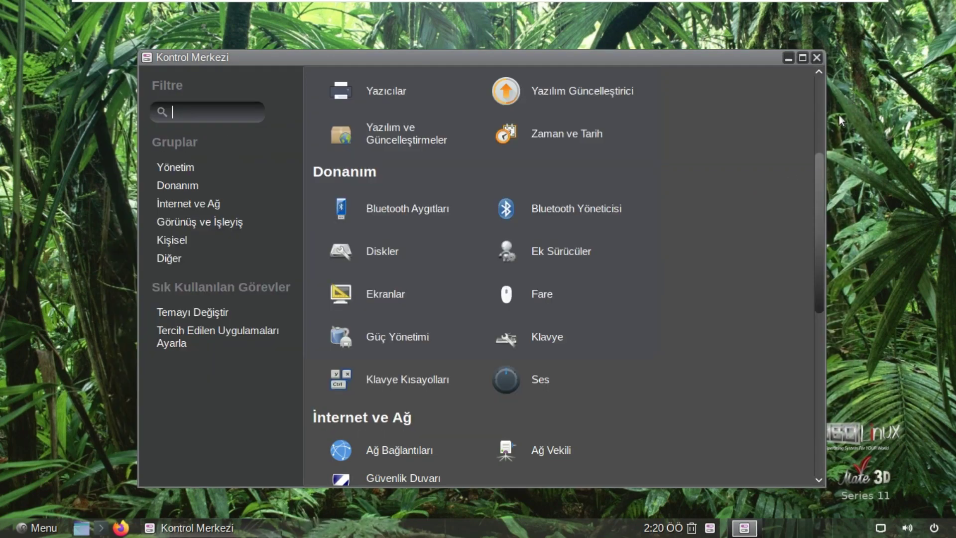
scroll(648, 369, "down", 5)
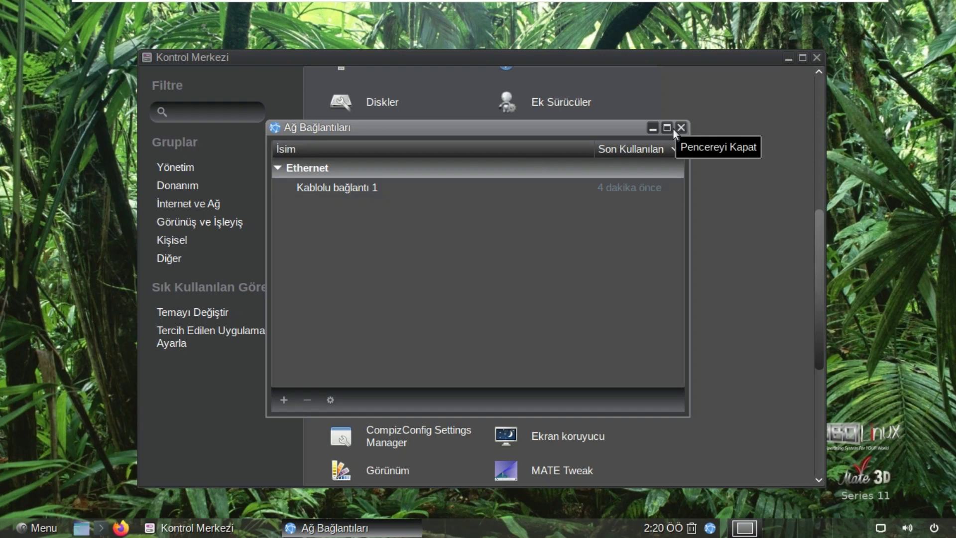
left_click(348, 189)
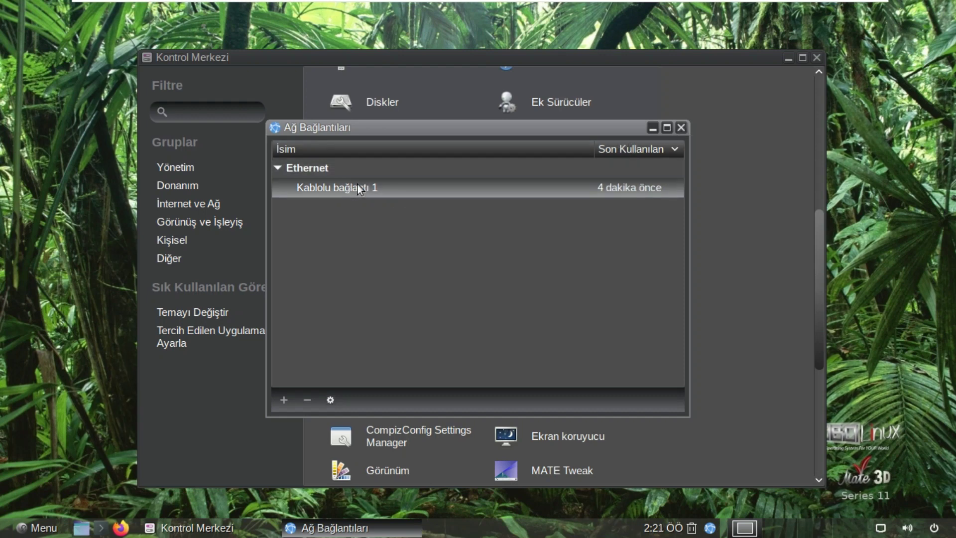
double_click(358, 188)
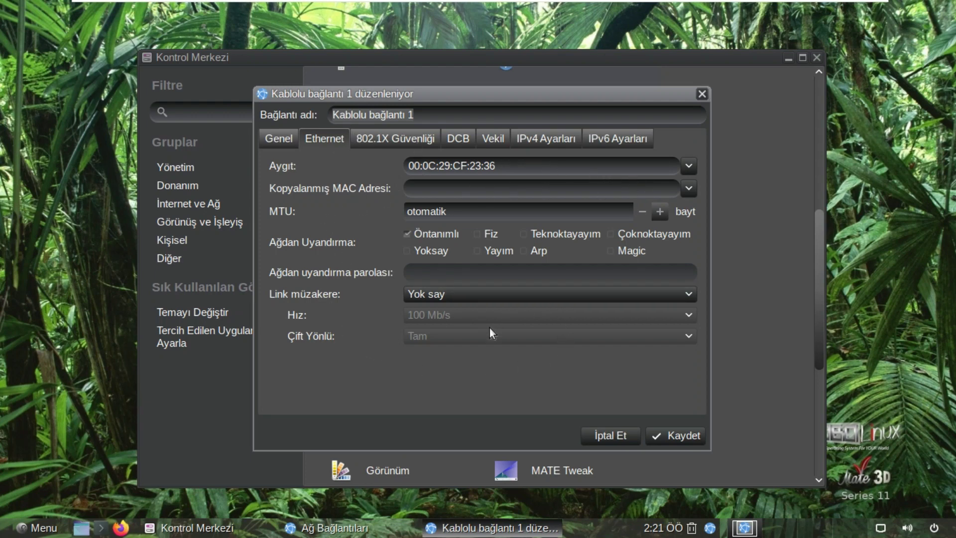
left_click(395, 140)
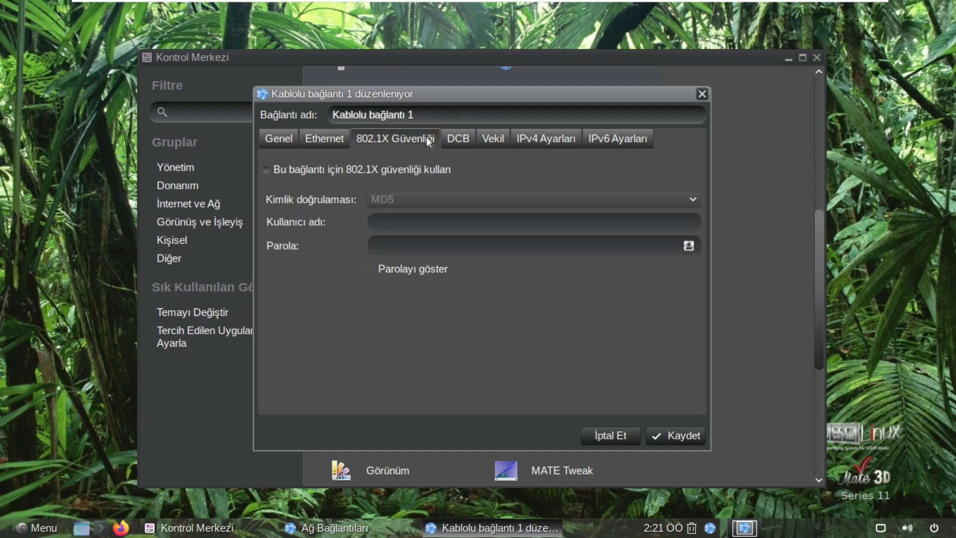
left_click(472, 138)
left_click(492, 138)
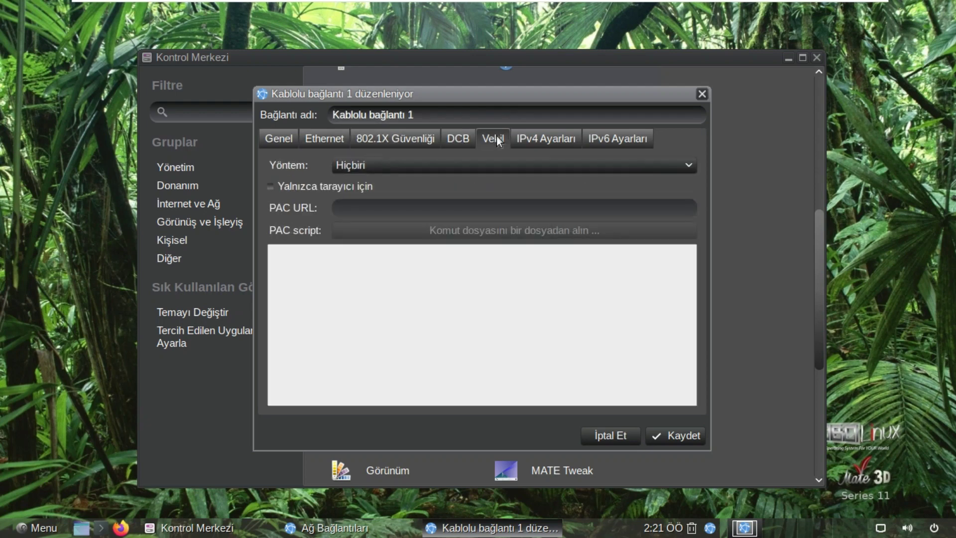
left_click(544, 139)
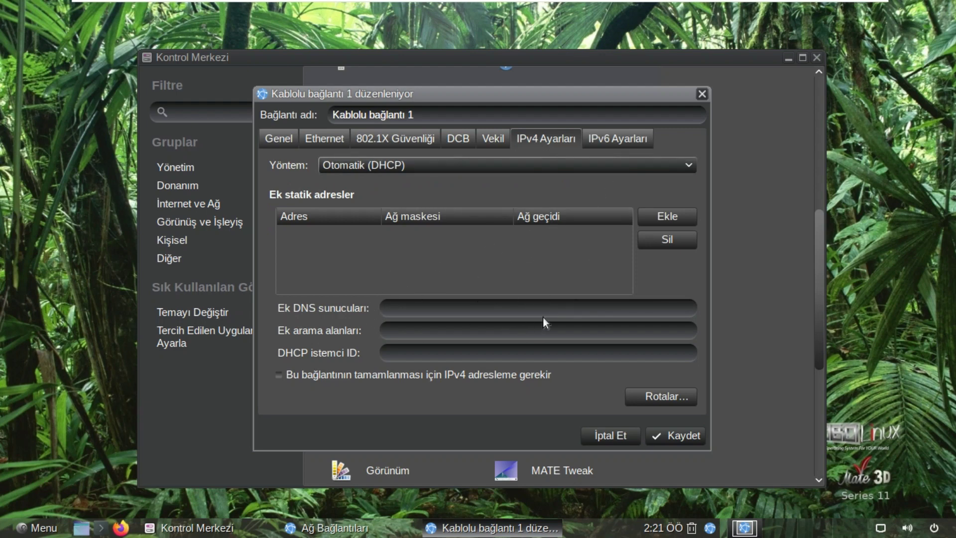
left_click(288, 141)
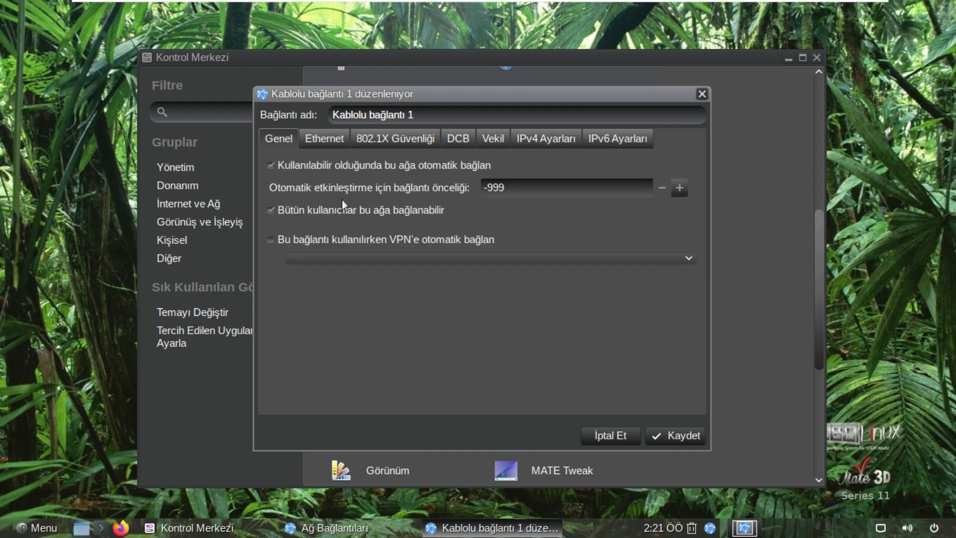
left_click(701, 95)
left_click(681, 127)
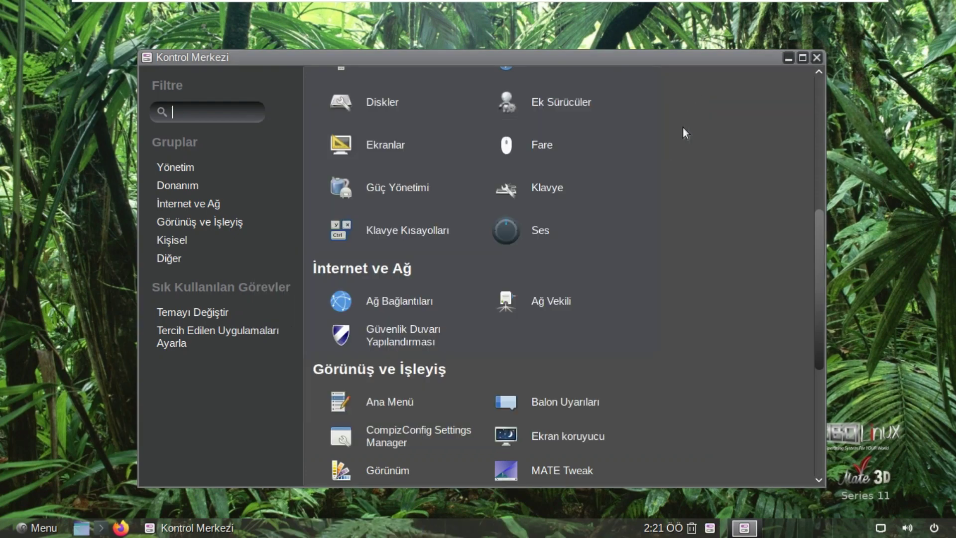
left_click(570, 306)
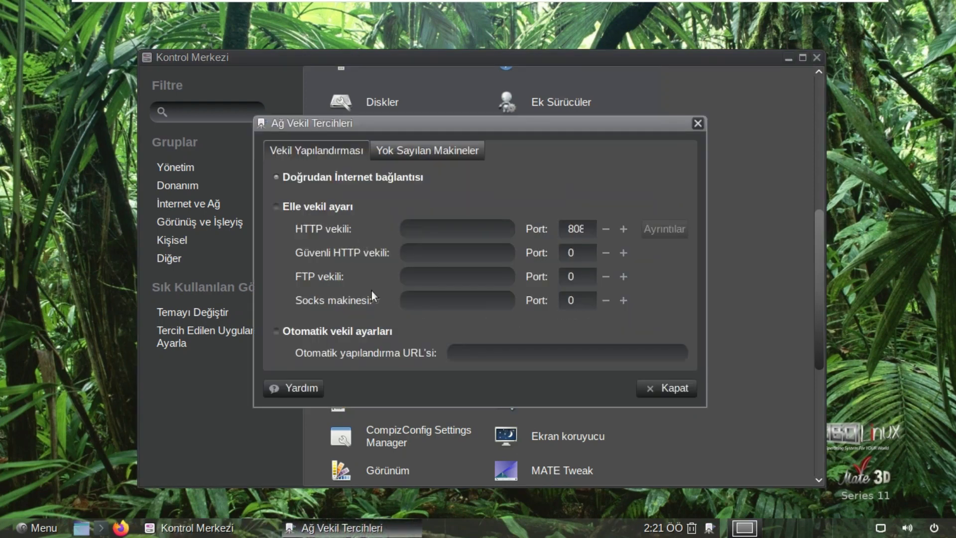
left_click(429, 151)
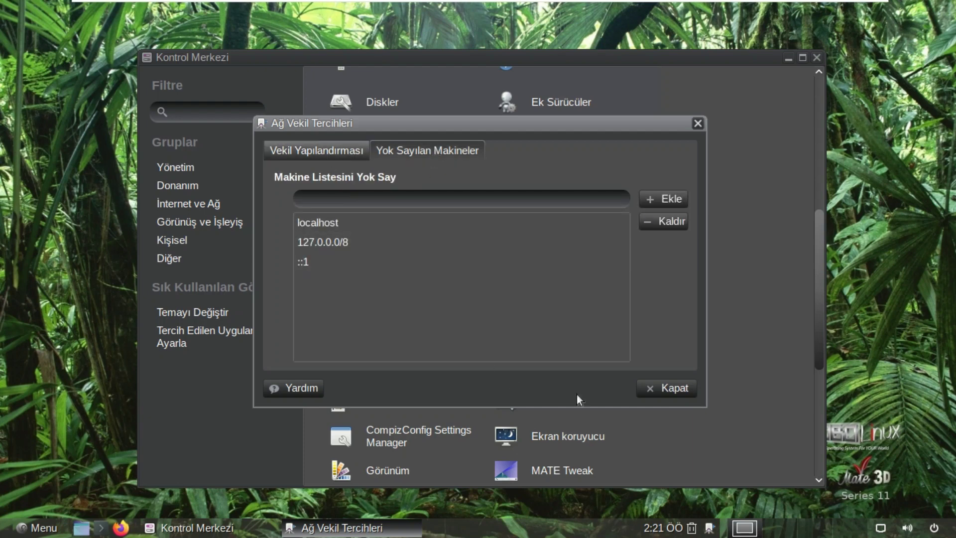
left_click(668, 387)
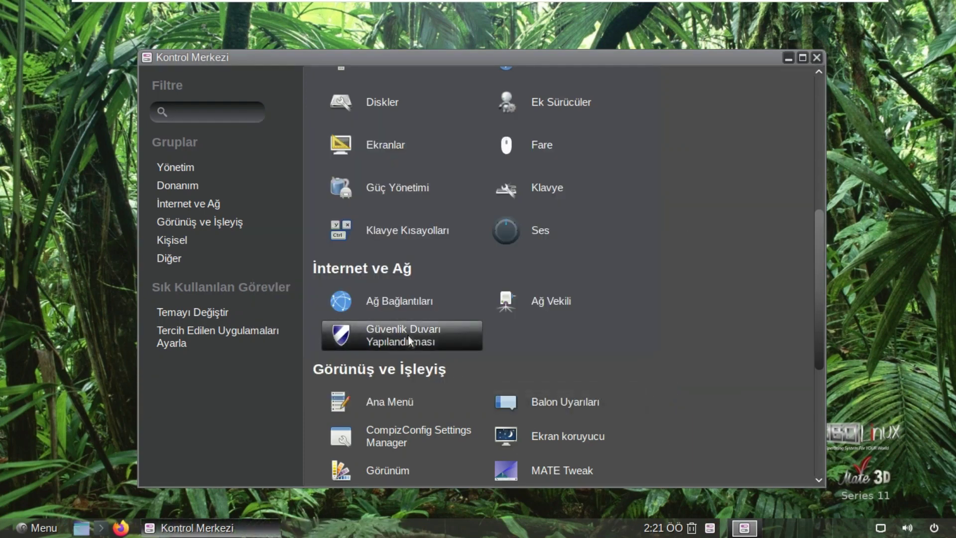
Open Güvenlik Duvarı with the admin password, switch the Ev profile on, then close it
left_click(430, 342)
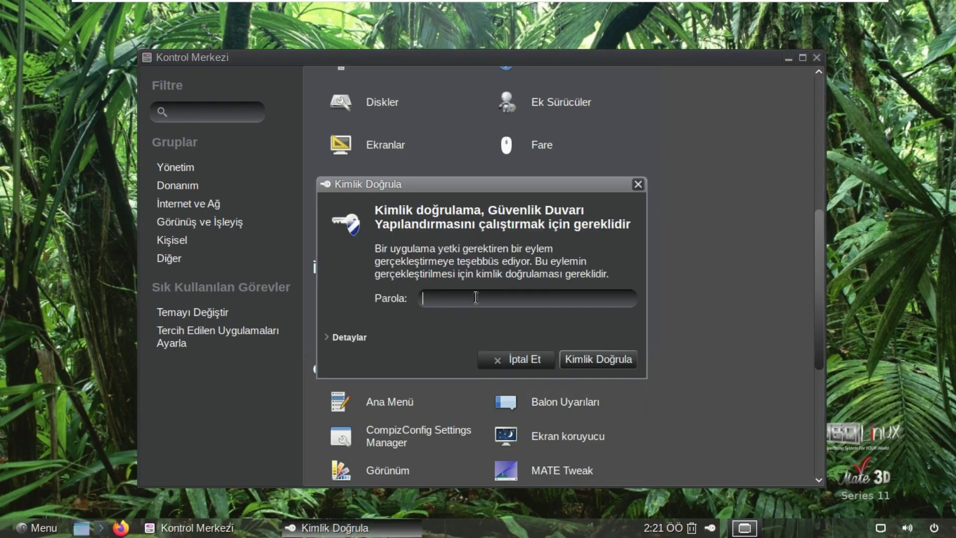
type("*******")
key("Return")
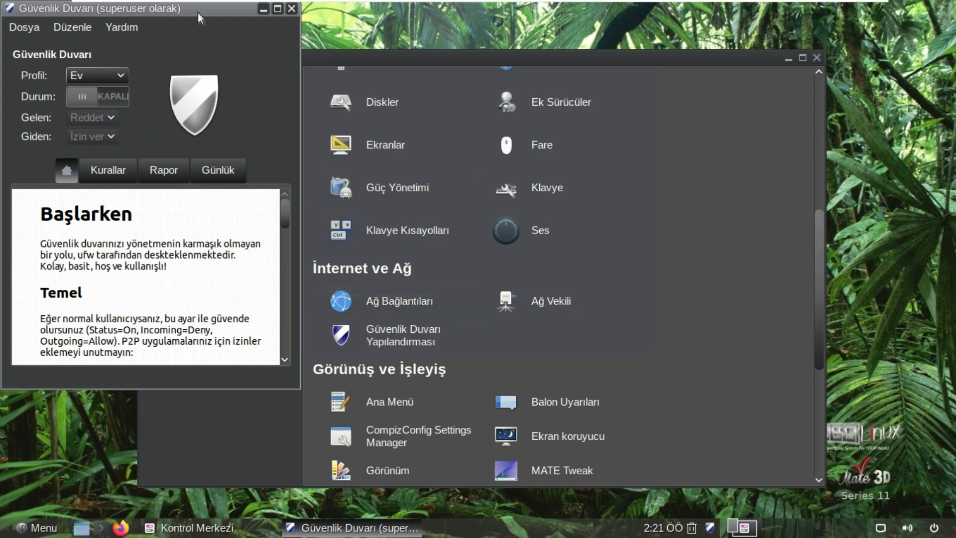
left_click_drag(204, 9, 715, 114)
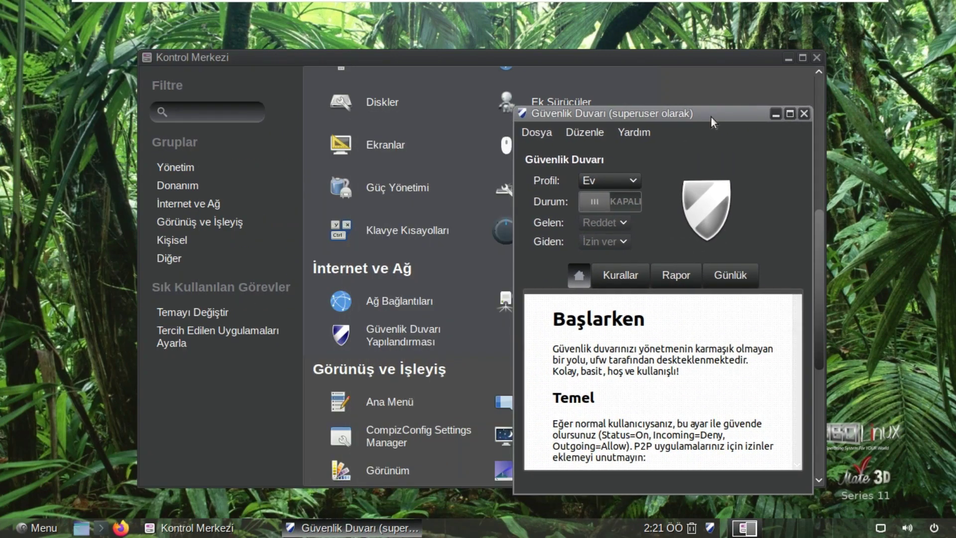
left_click(594, 199)
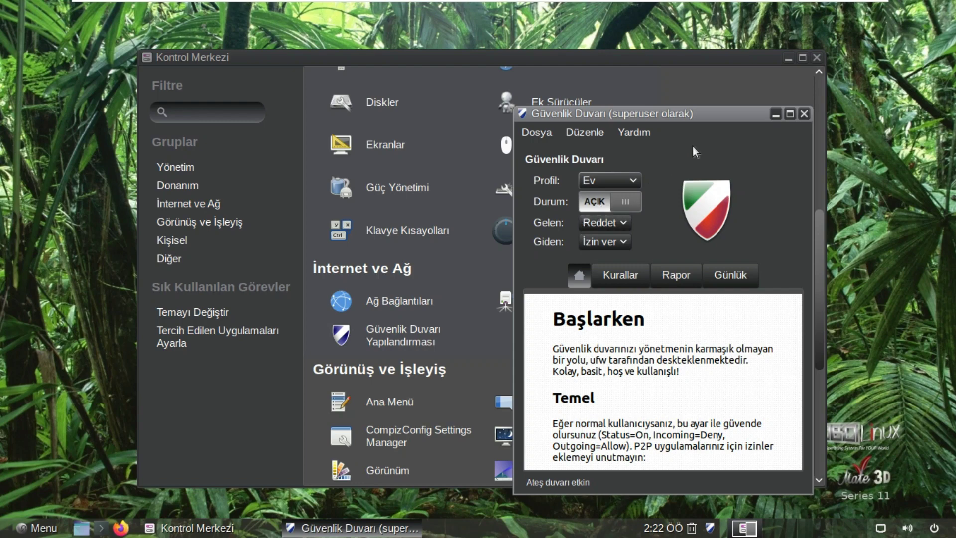
left_click(806, 116)
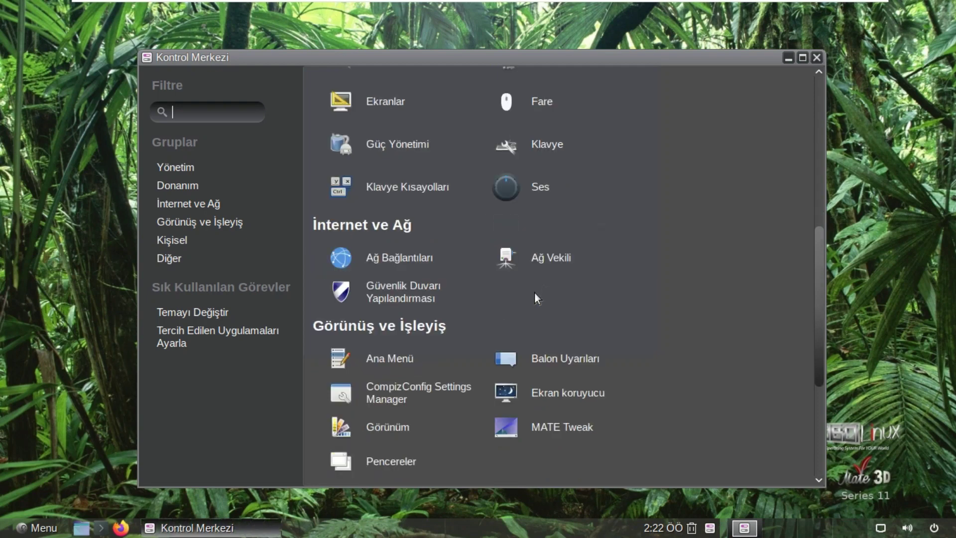
Open the Ana Menü editor, browse its Uygulamalar categories, then close it with Kapat
left_click(380, 351)
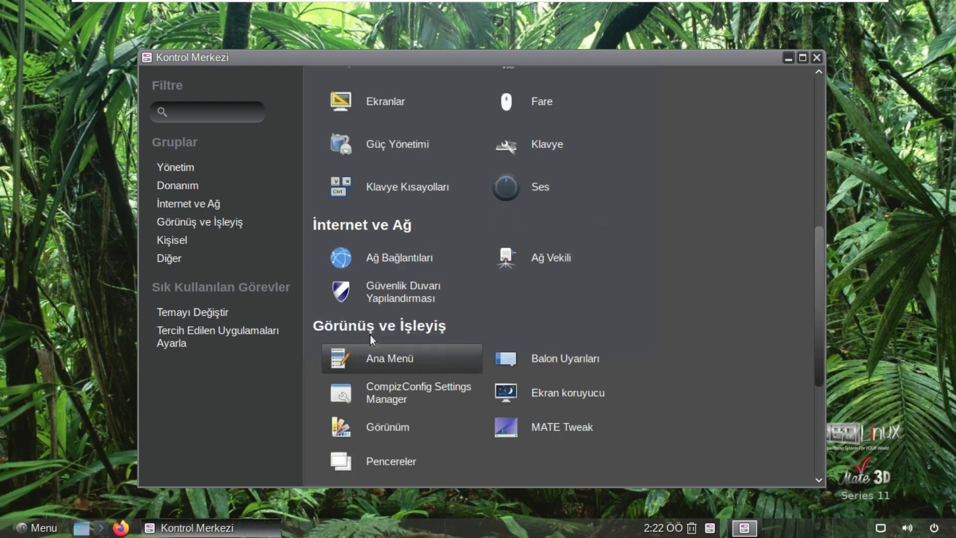
double_click(414, 363)
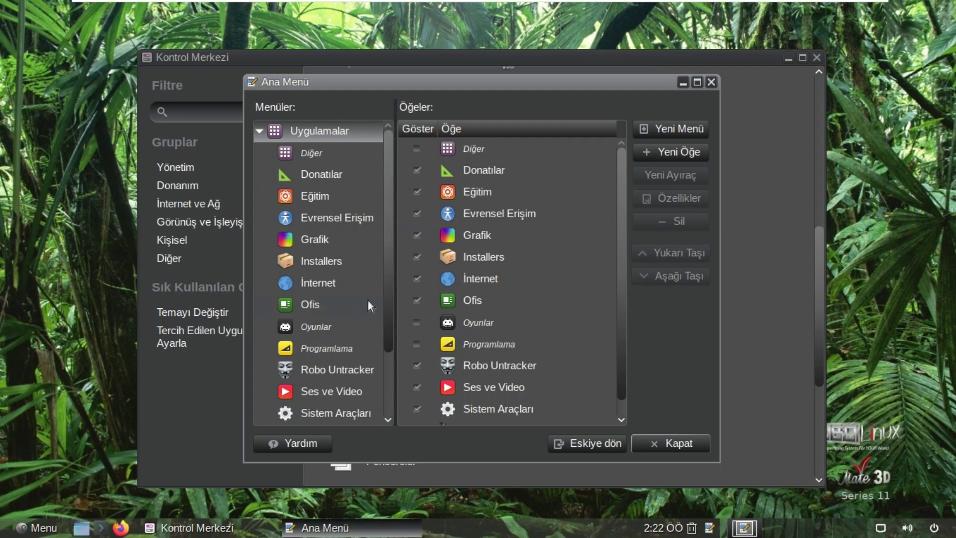
left_click_drag(388, 293, 387, 379)
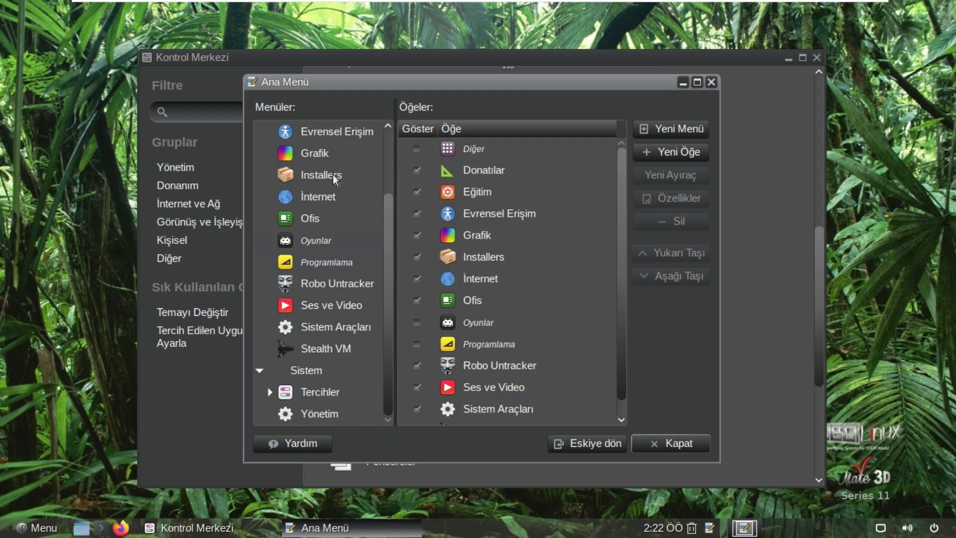
left_click_drag(386, 304, 398, 238)
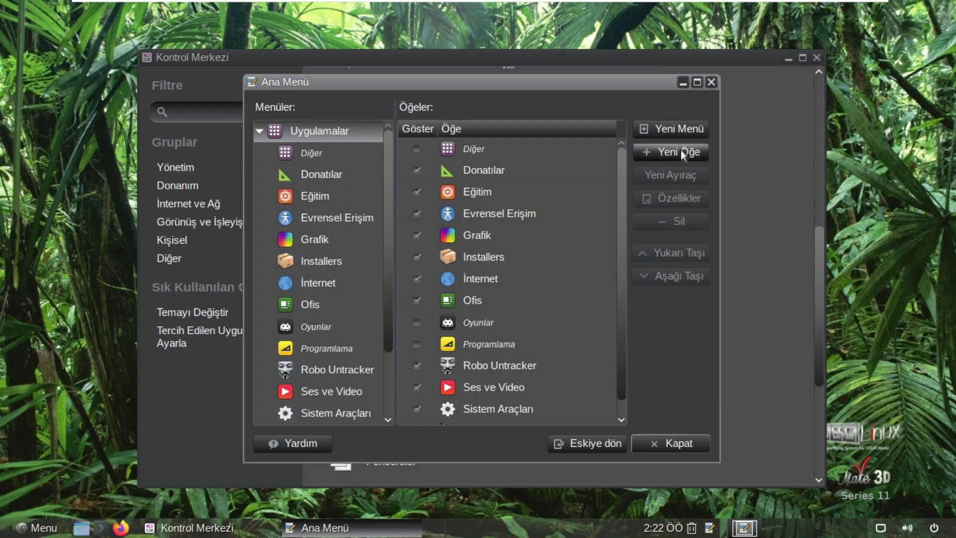
left_click(712, 81)
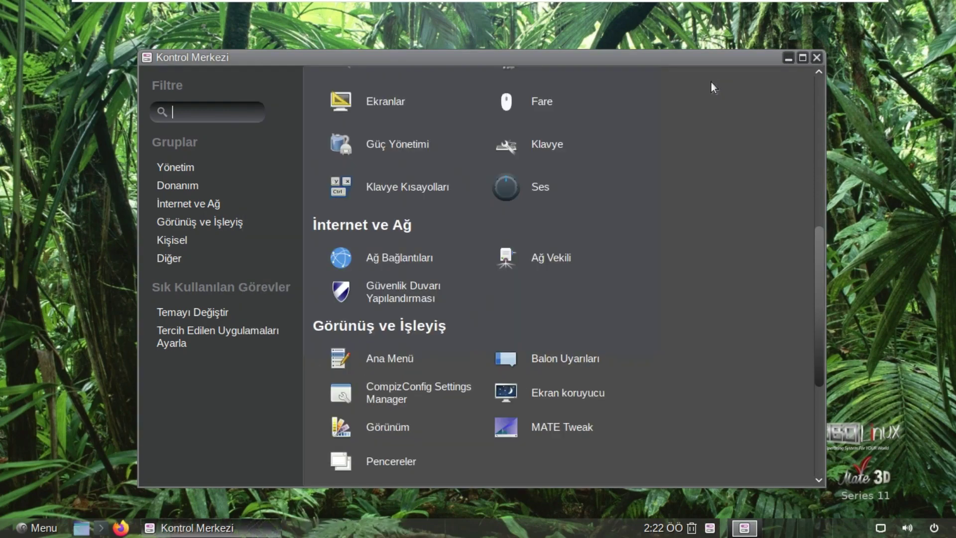
Open Balon Uyarıları and try bottom-left and bottom-right notification positions before returning to Sağ üst
left_click(544, 357)
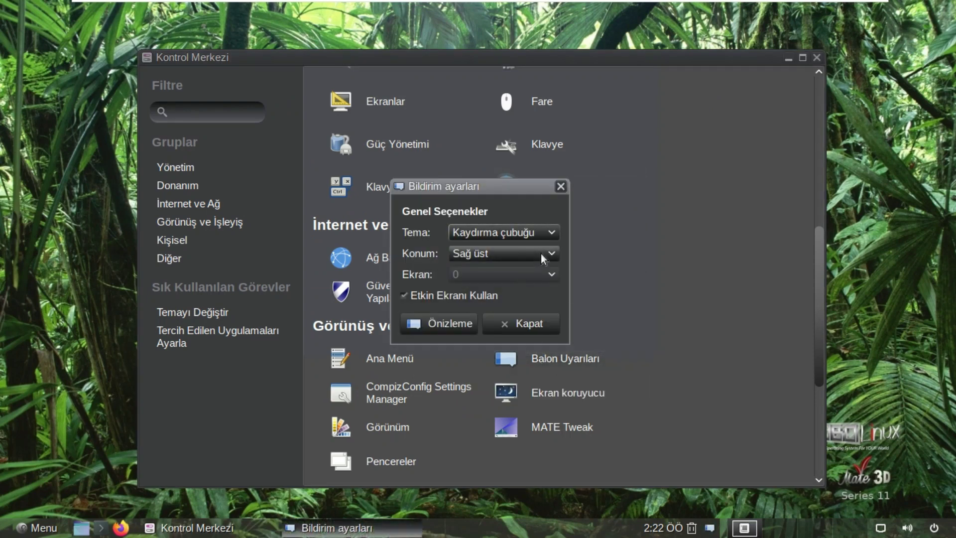
left_click(541, 255)
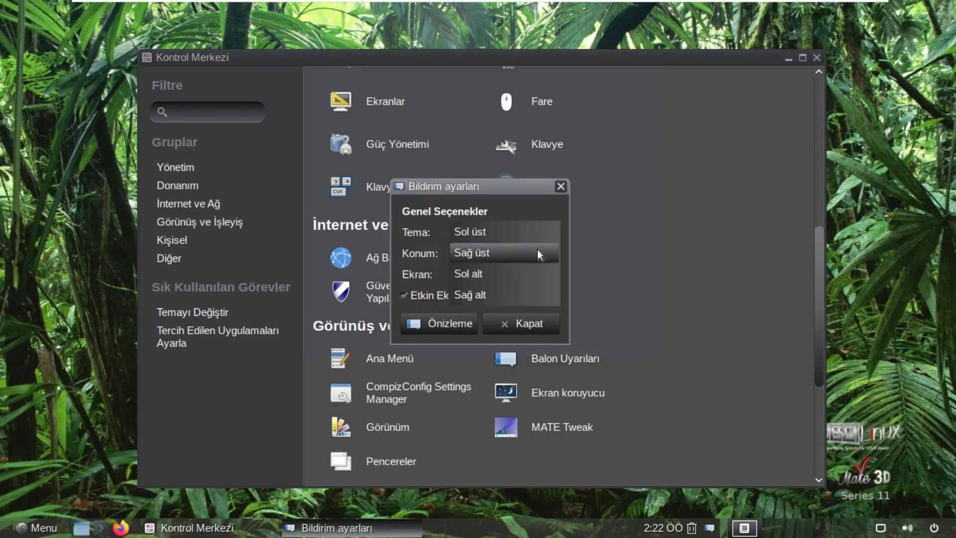
left_click(522, 267)
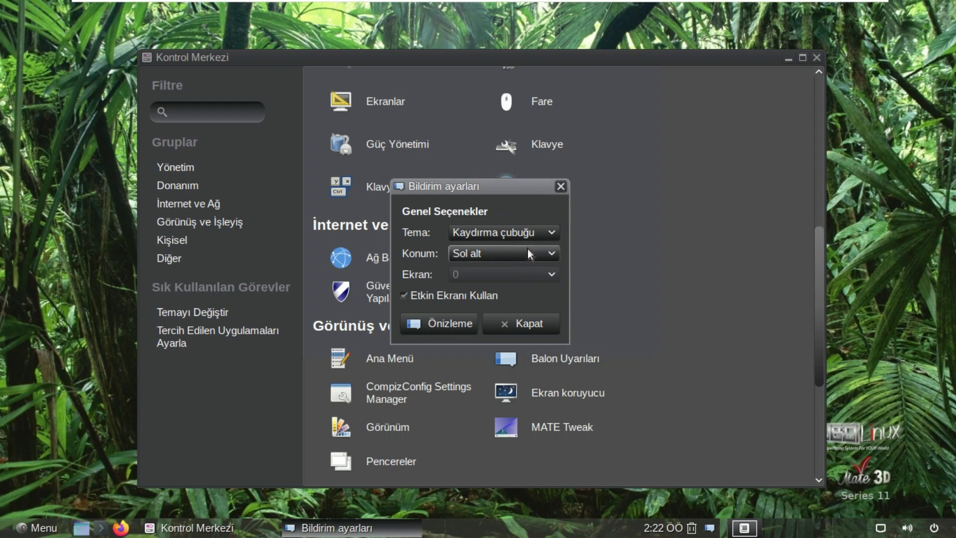
left_click(527, 249)
left_click(521, 270)
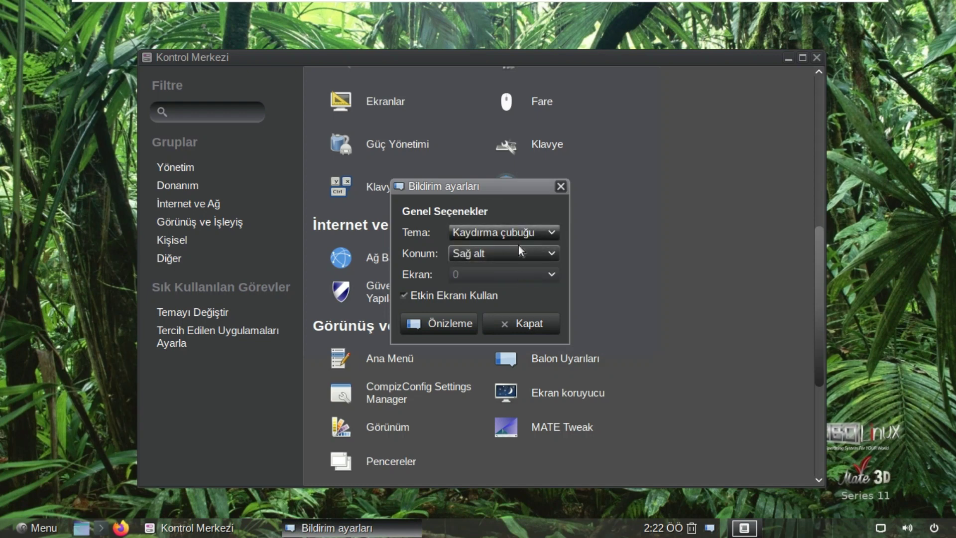
left_click(518, 246)
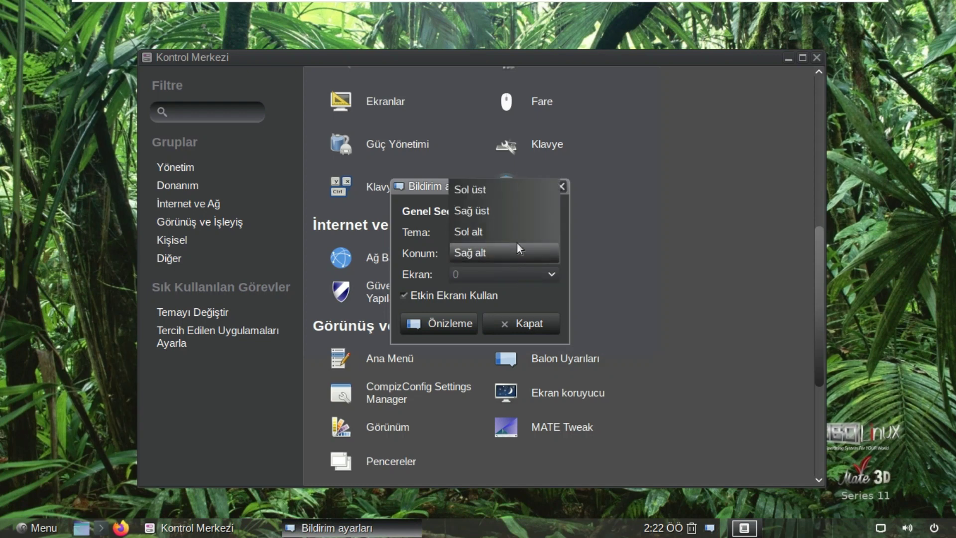
left_click(517, 209)
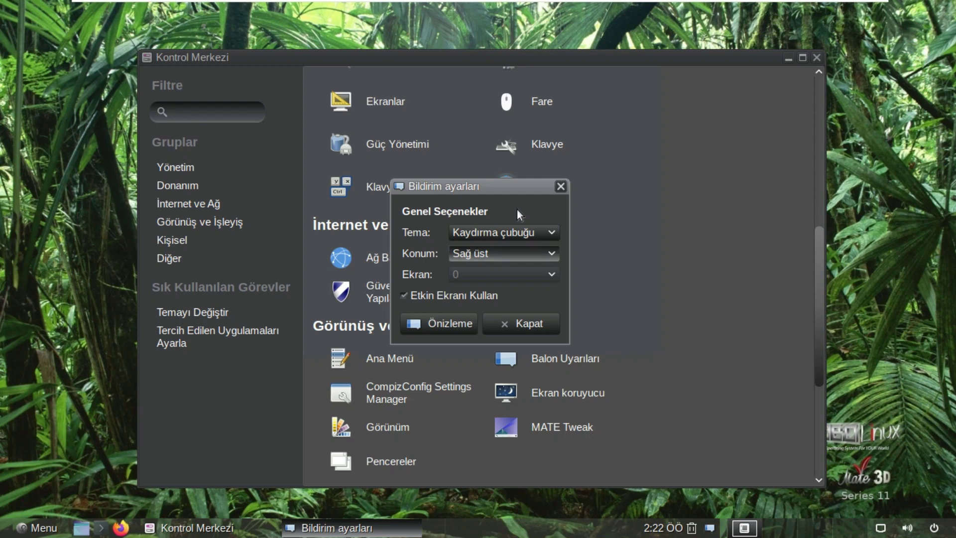
Try the Standart tema, Coco and Nodoka notification themes, then restore Kaydırma çubuğu
left_click(542, 230)
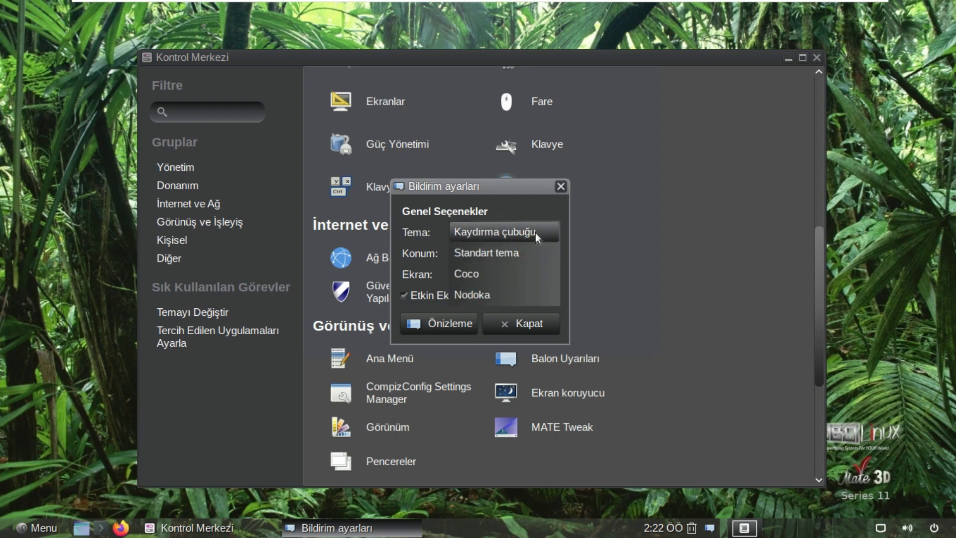
left_click(522, 252)
left_click(520, 237)
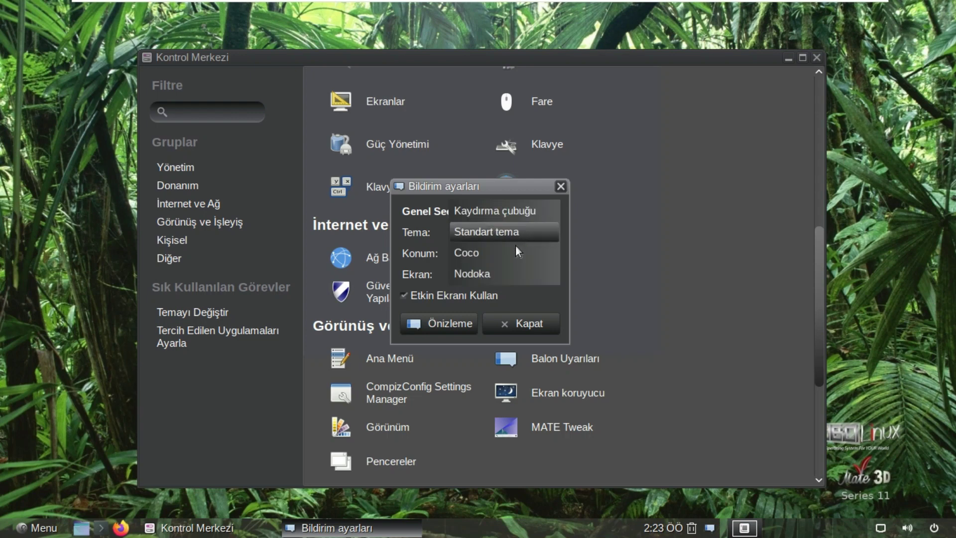
left_click(513, 252)
left_click(512, 236)
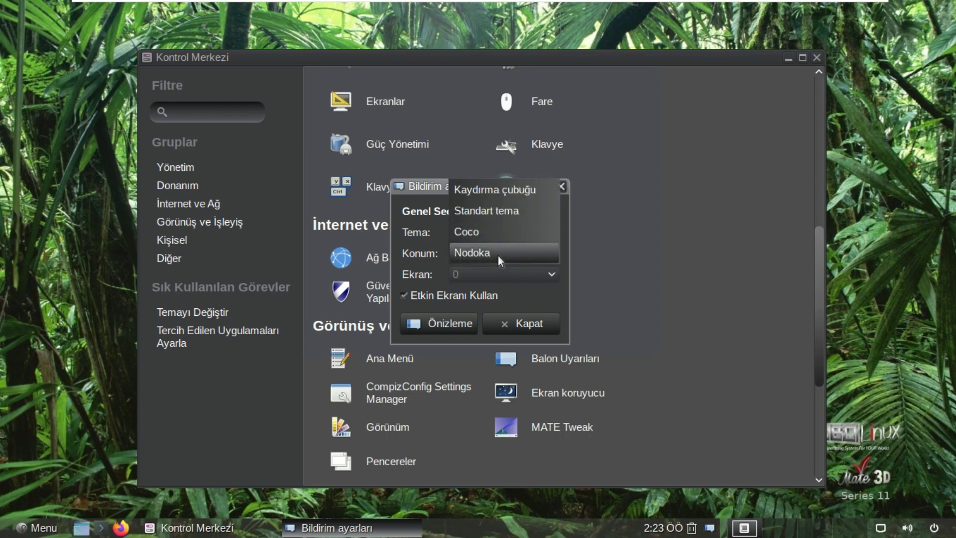
left_click(498, 254)
left_click(513, 229)
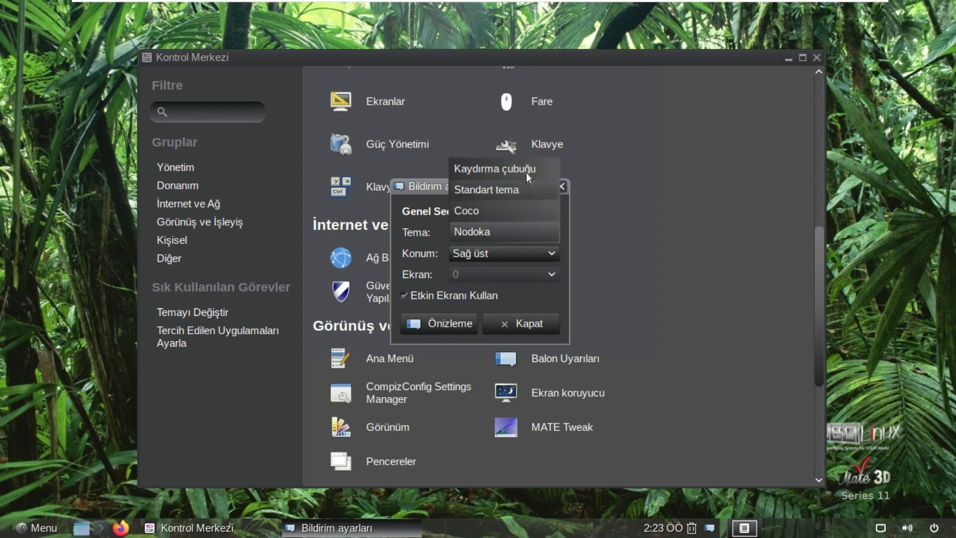
left_click(526, 168)
left_click(708, 249)
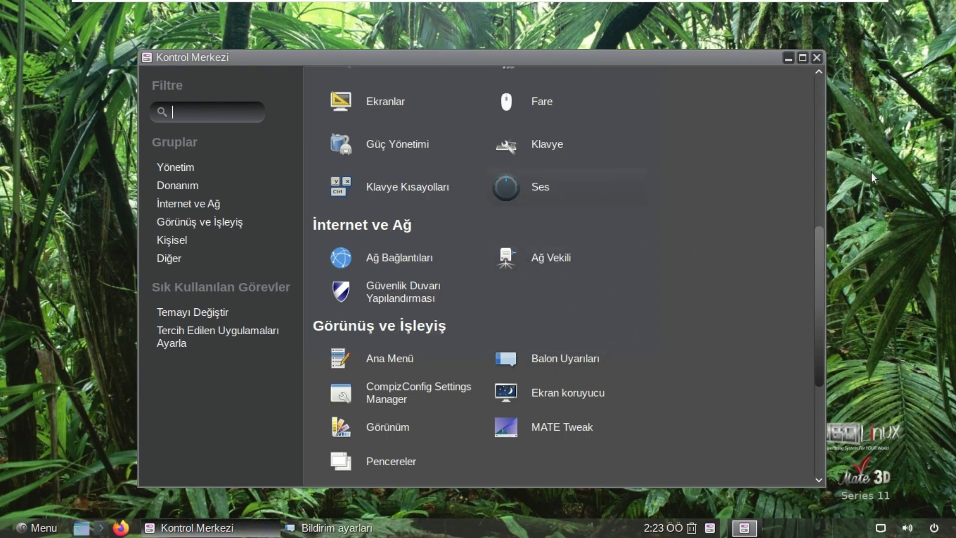
Preview Rastgele, Pop art kareleri, Resim dizini and Yüzen GNOME screensavers, keep Yüzen MATE, and close
left_click(428, 390)
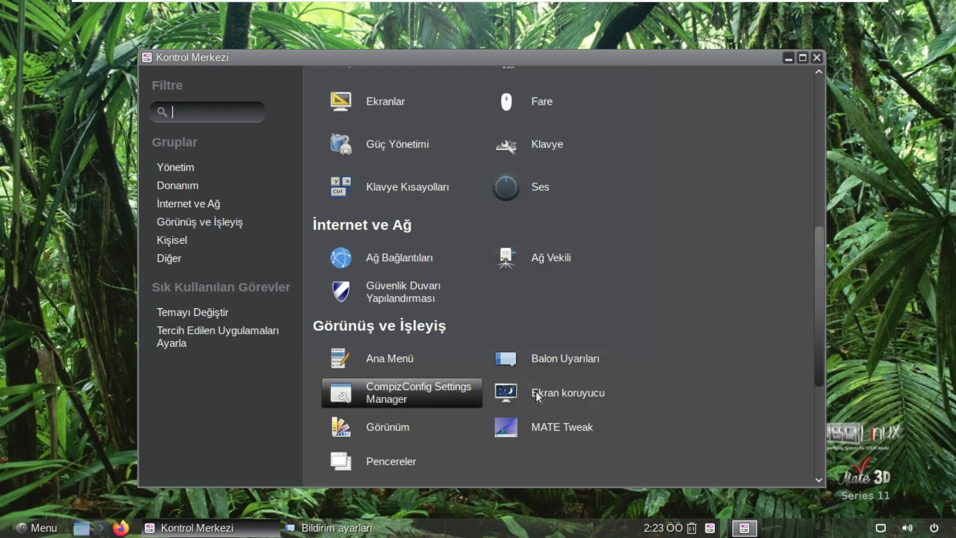
left_click(509, 399)
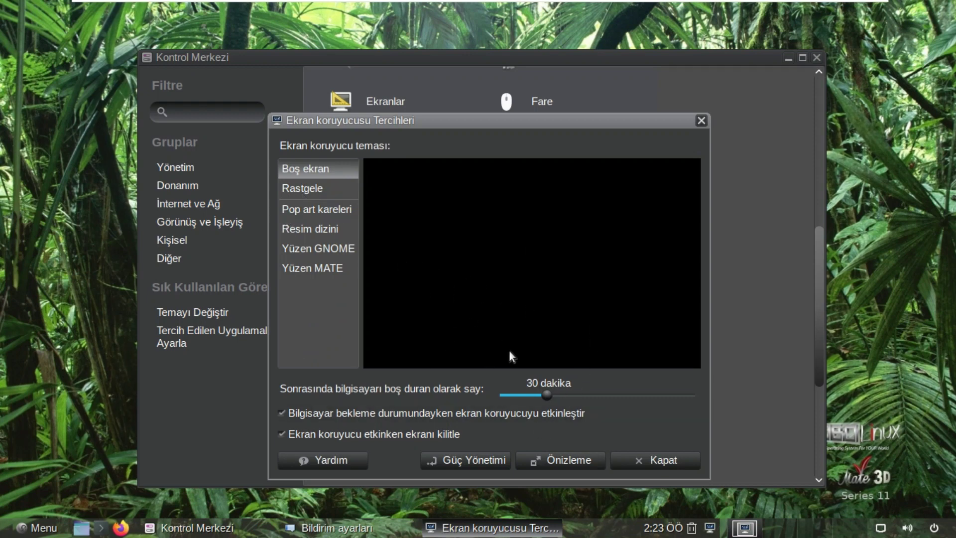
left_click(304, 189)
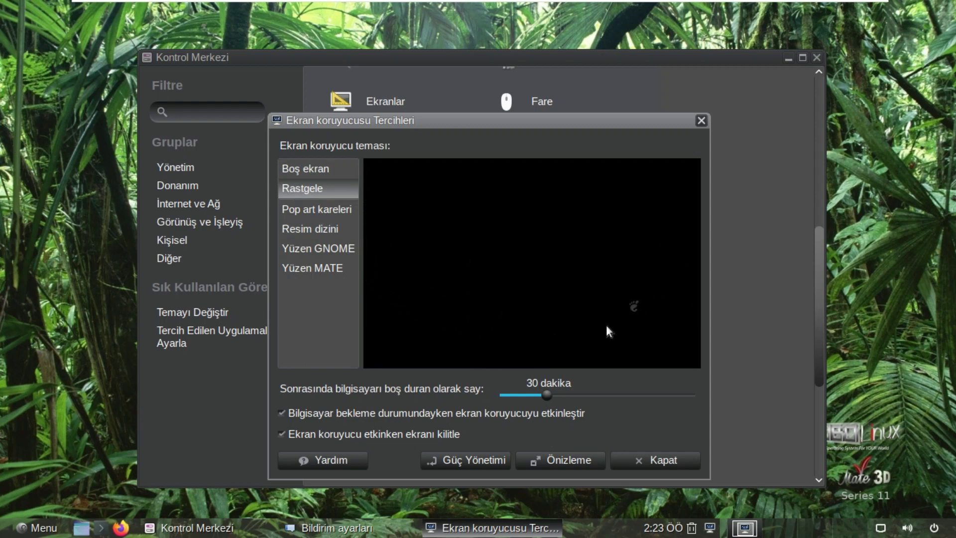
left_click(322, 208)
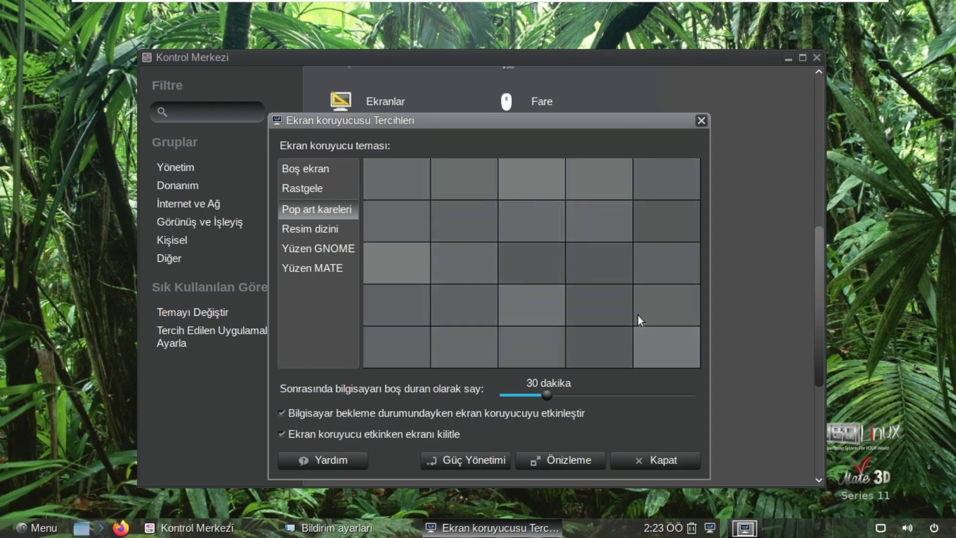
left_click(315, 232)
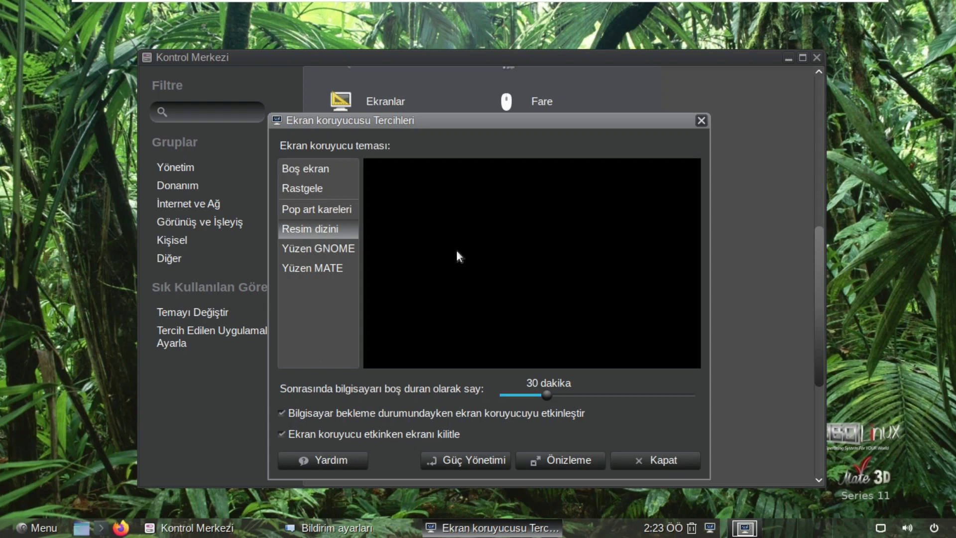
left_click(325, 250)
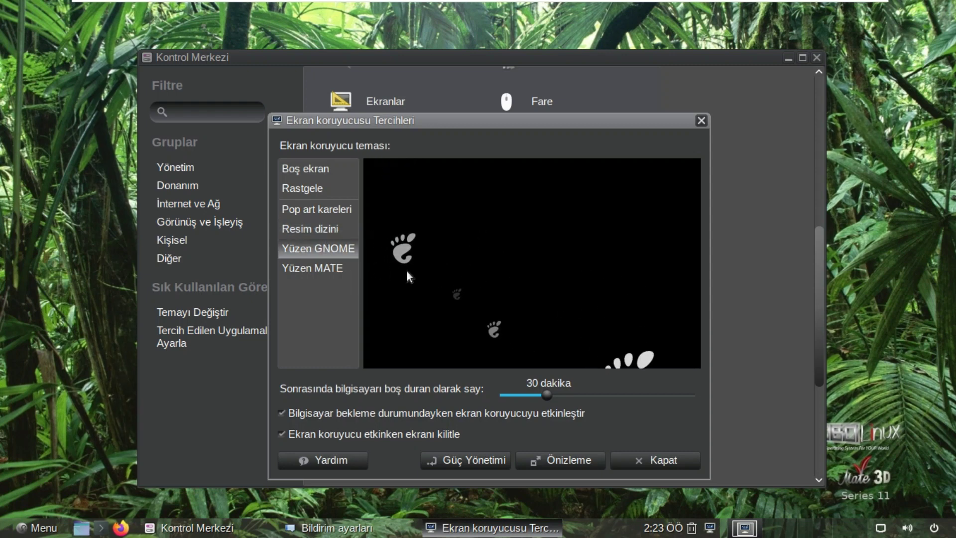
left_click(310, 268)
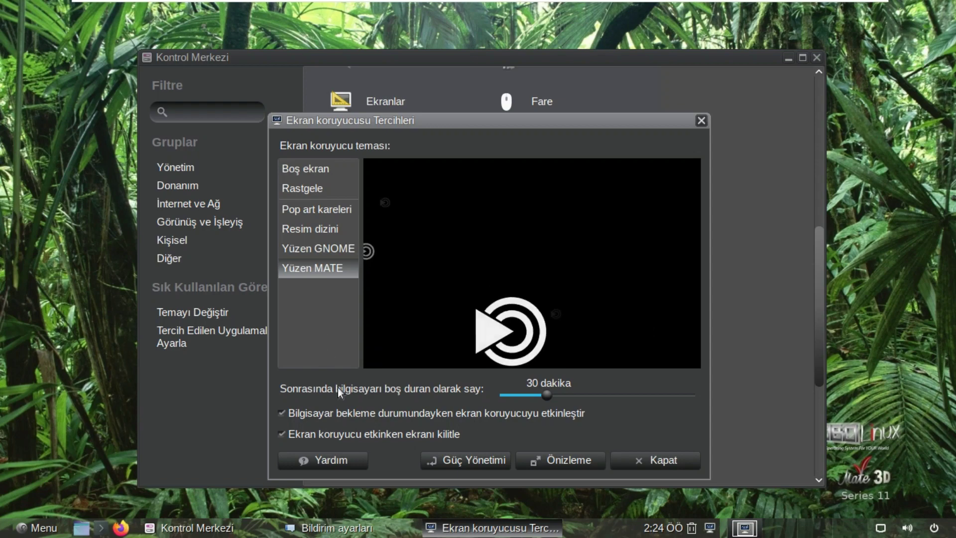
left_click(680, 462)
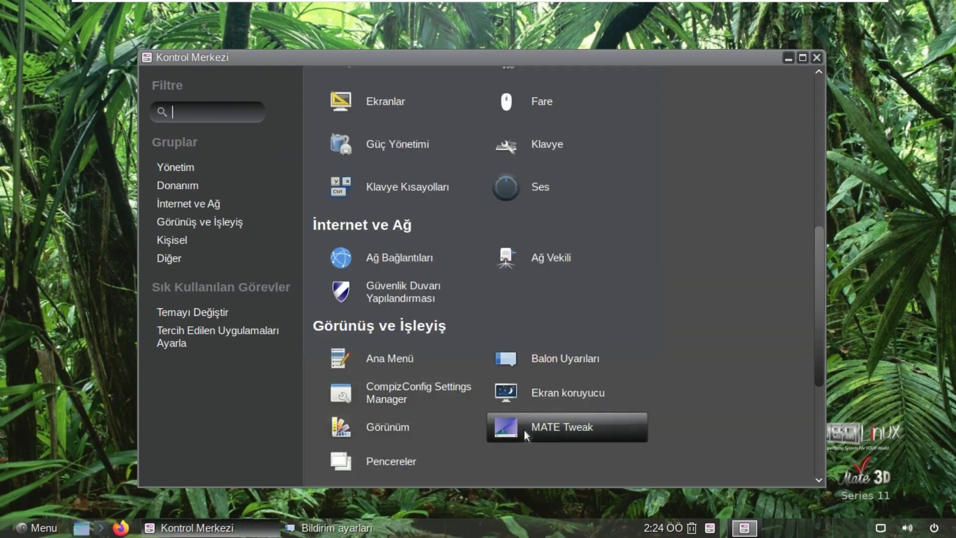
Try Ambiant-MATE, Ambiant-MATE-Dark and BlackMATE themes, checking the menu, then restore Özel and close Görünüm
left_click(410, 428)
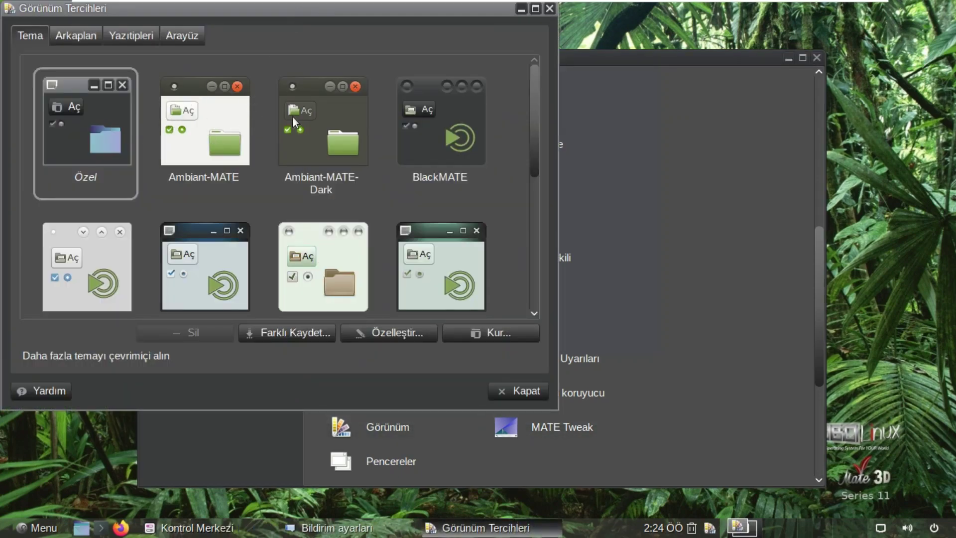
left_click(181, 127)
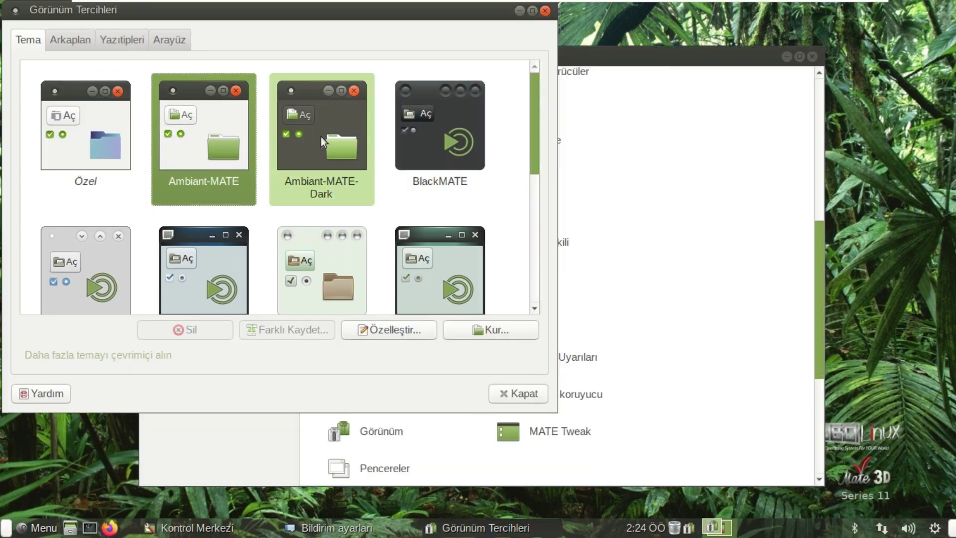
left_click(31, 527)
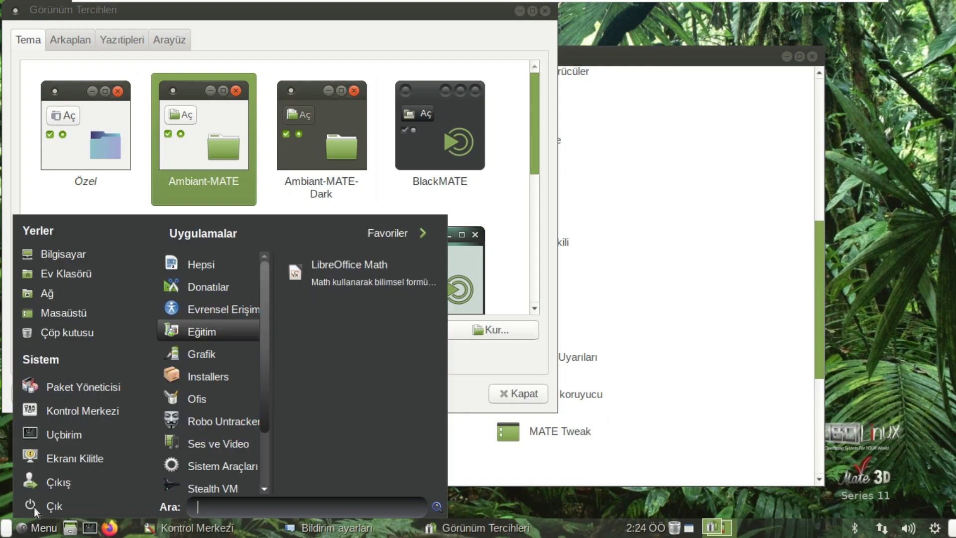
left_click(334, 139)
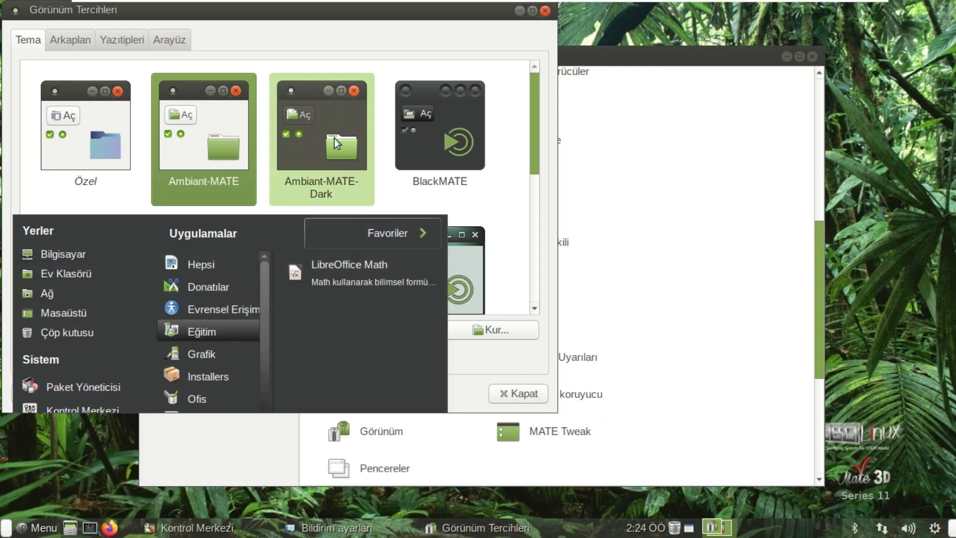
left_click(52, 524)
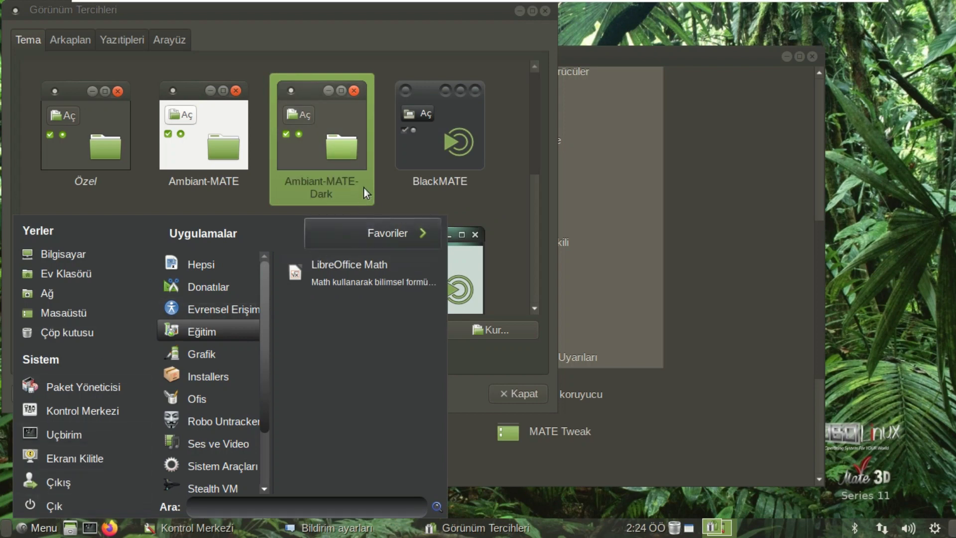
left_click(442, 144)
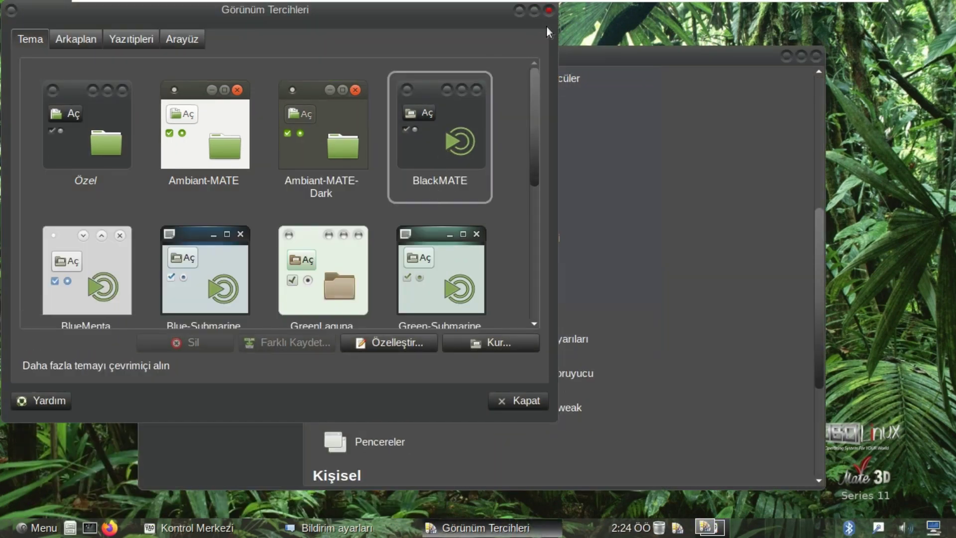
left_click(90, 139)
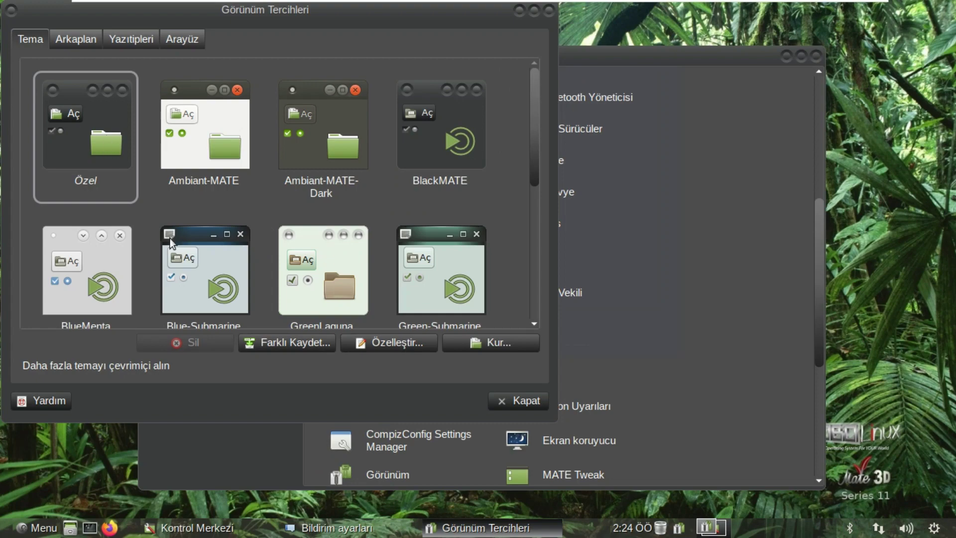
left_click(550, 12)
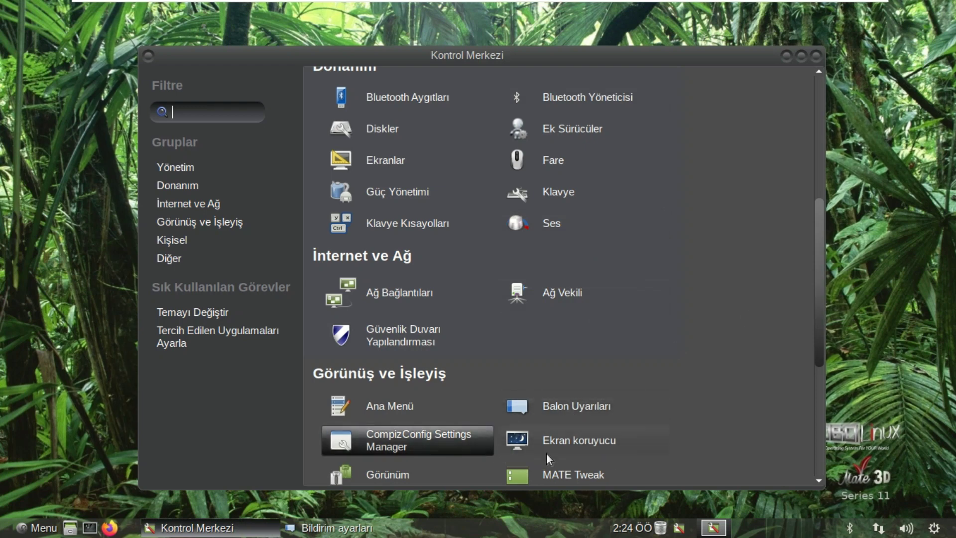
In MATE Tweak, enable the Ev Dizini, Çöp Kutusu and Ağ desktop icons, then show the Panel page
scroll(818, 342, "down", 1)
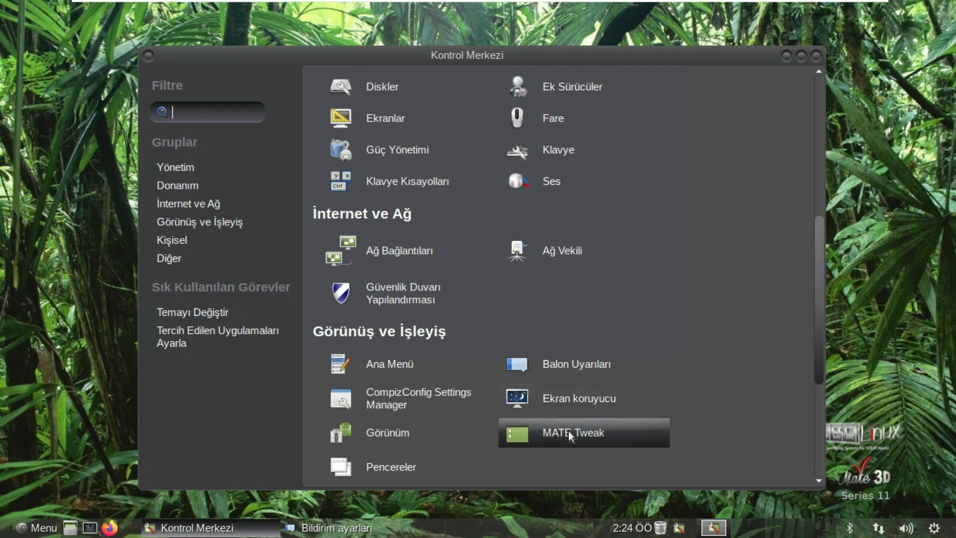
left_click(638, 428)
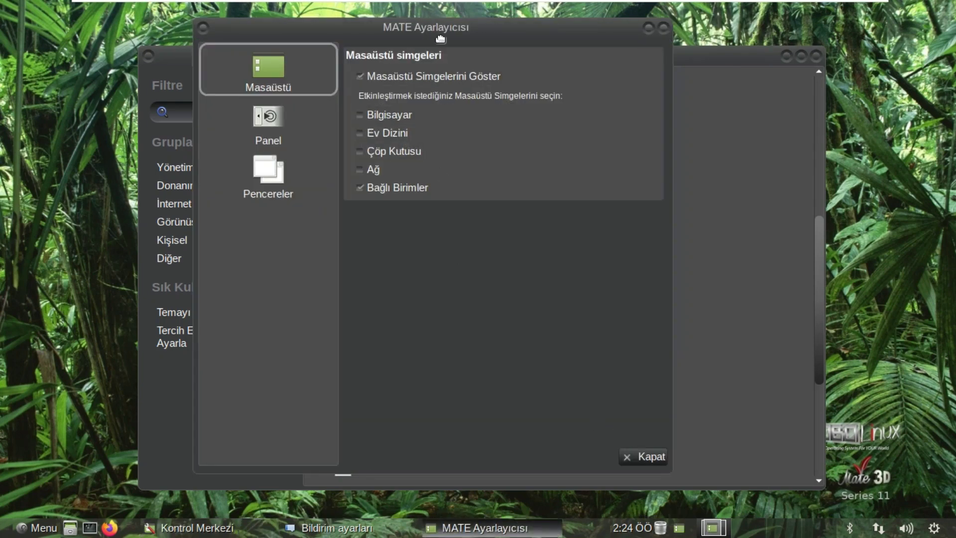
left_click_drag(404, 37, 480, 69)
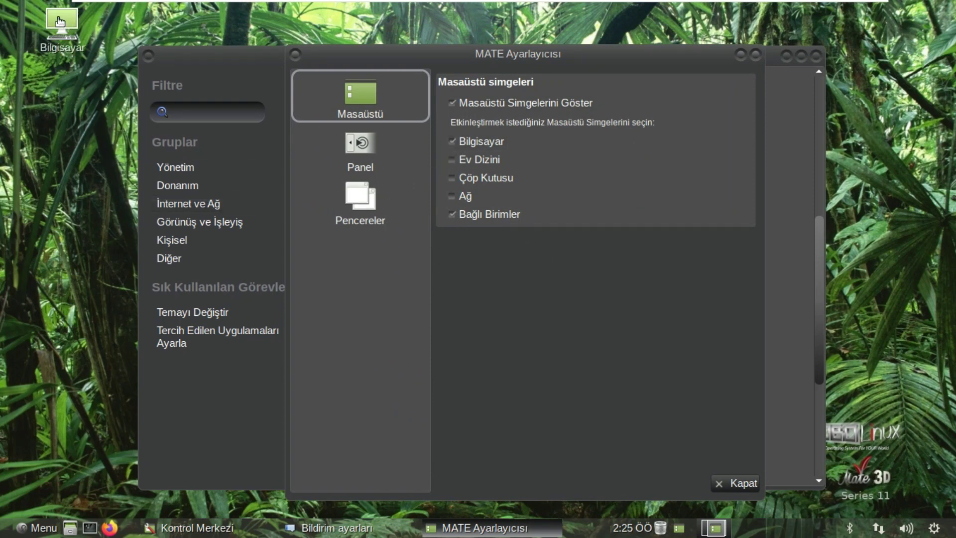
left_click(452, 160)
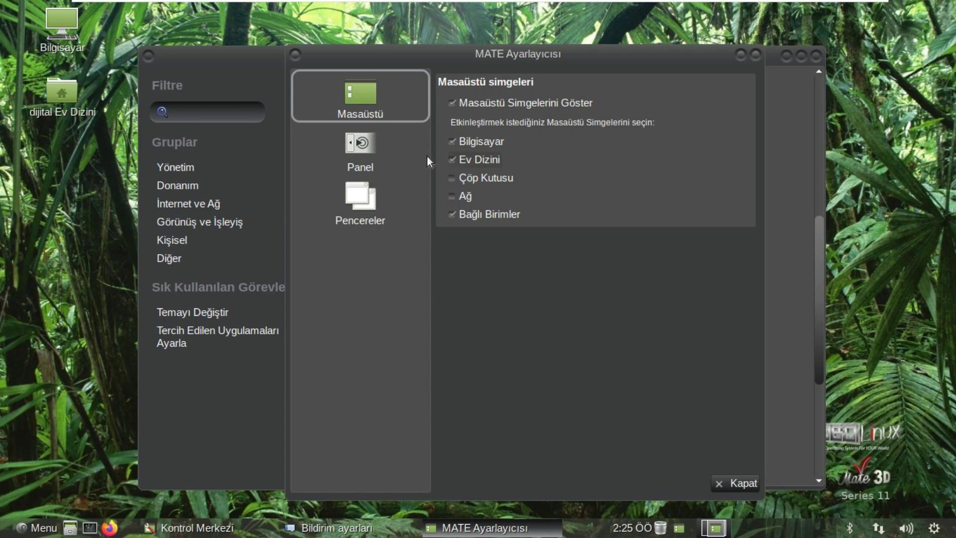
left_click(452, 178)
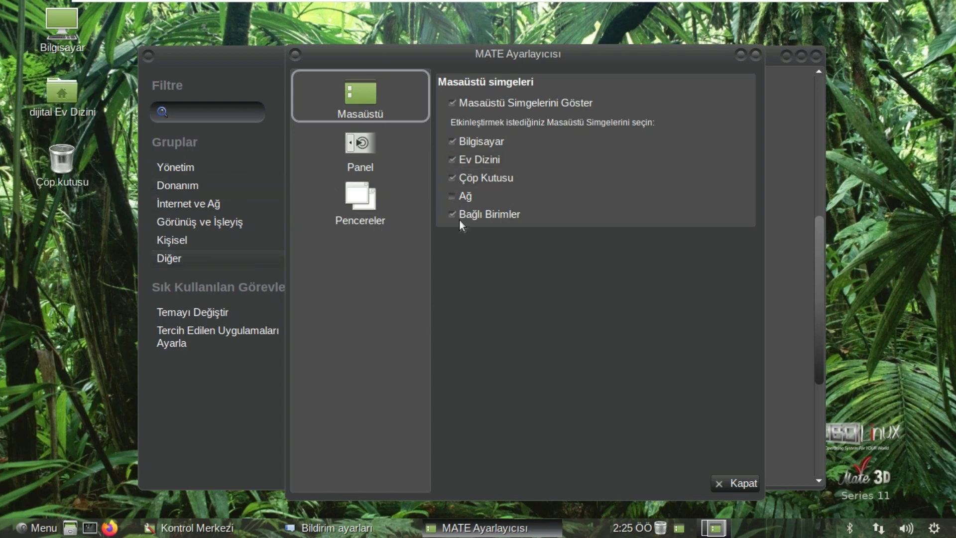
left_click(453, 195)
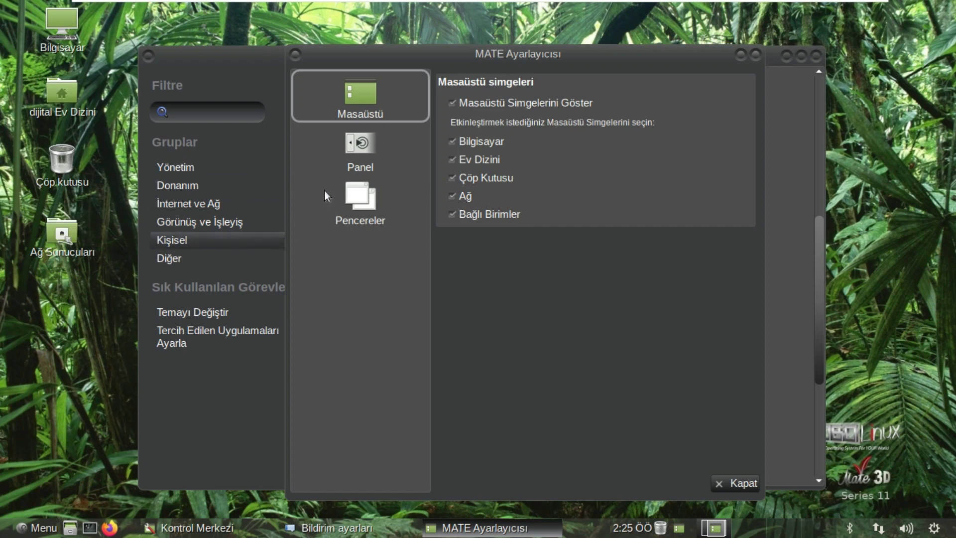
left_click(368, 152)
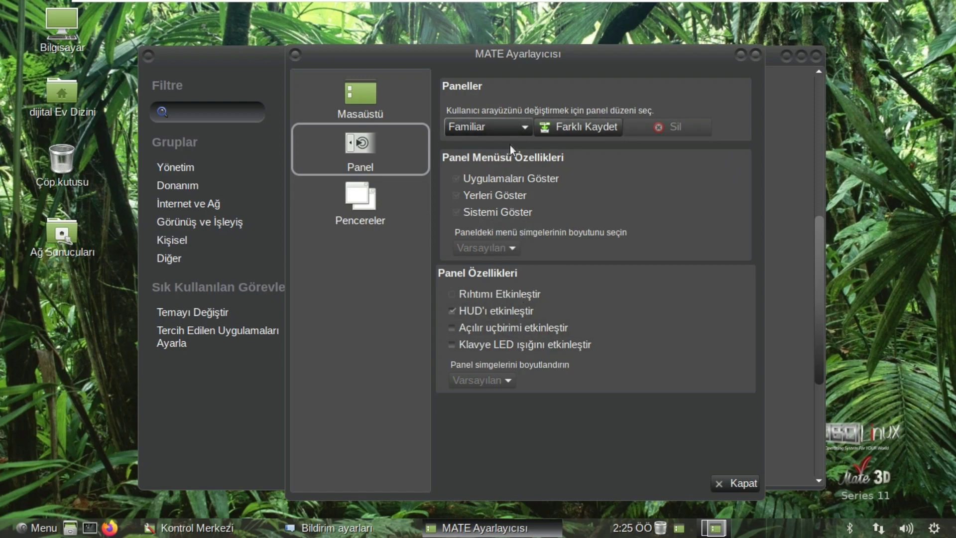
On the Pencereler page, try left-side window buttons, then set the placement back to Sağ
left_click(368, 203)
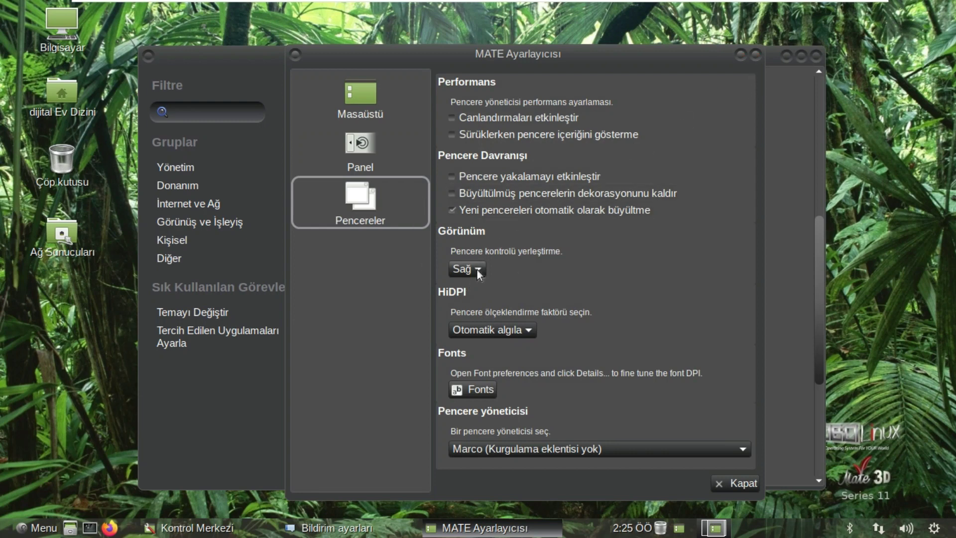
left_click(473, 290)
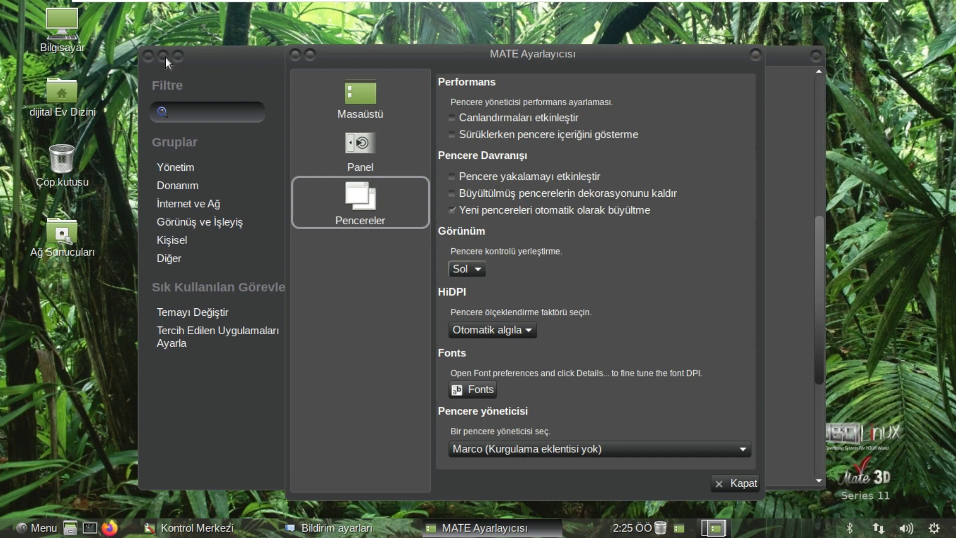
left_click(472, 269)
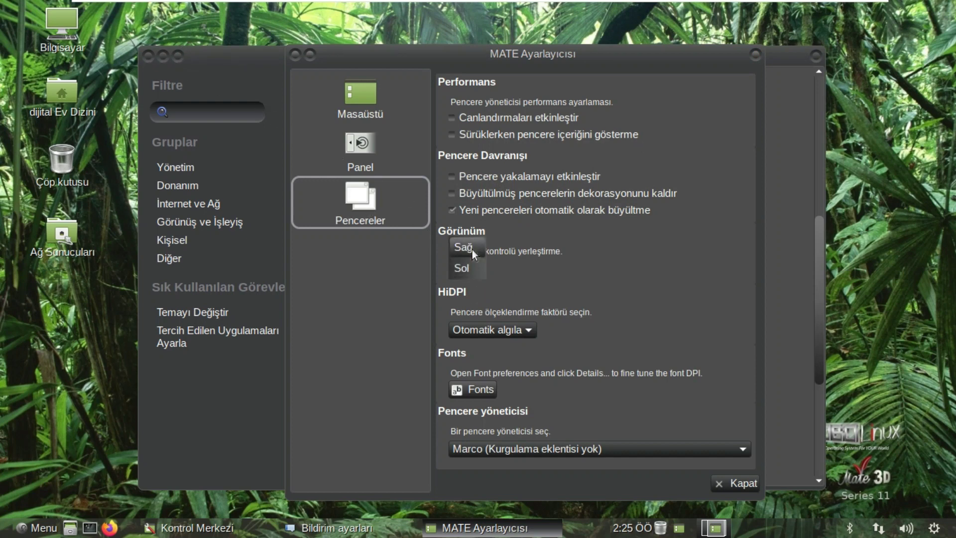
left_click(472, 249)
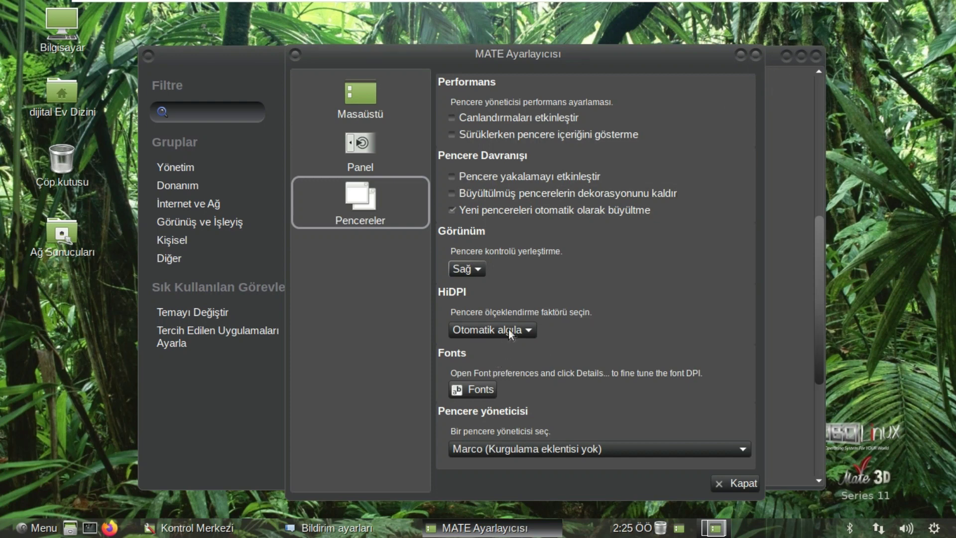
Set the window manager to Compiz and close MATE Ayarlayıcısı
left_click(597, 449)
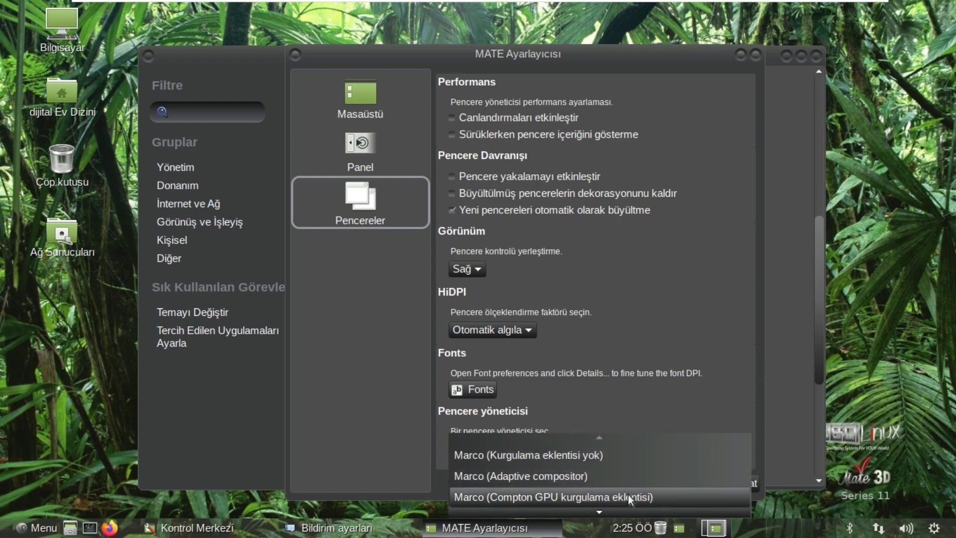
scroll(629, 494, "down", 1)
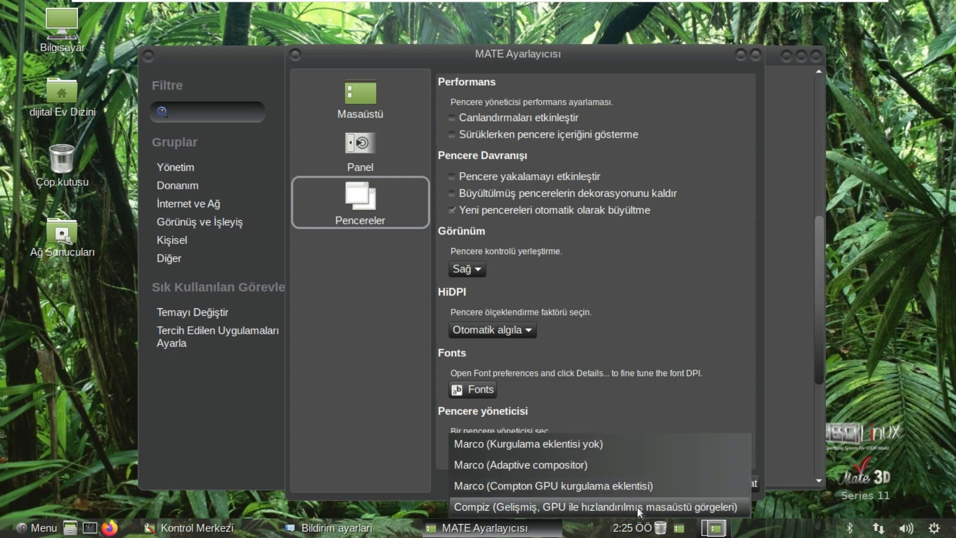
left_click(638, 507)
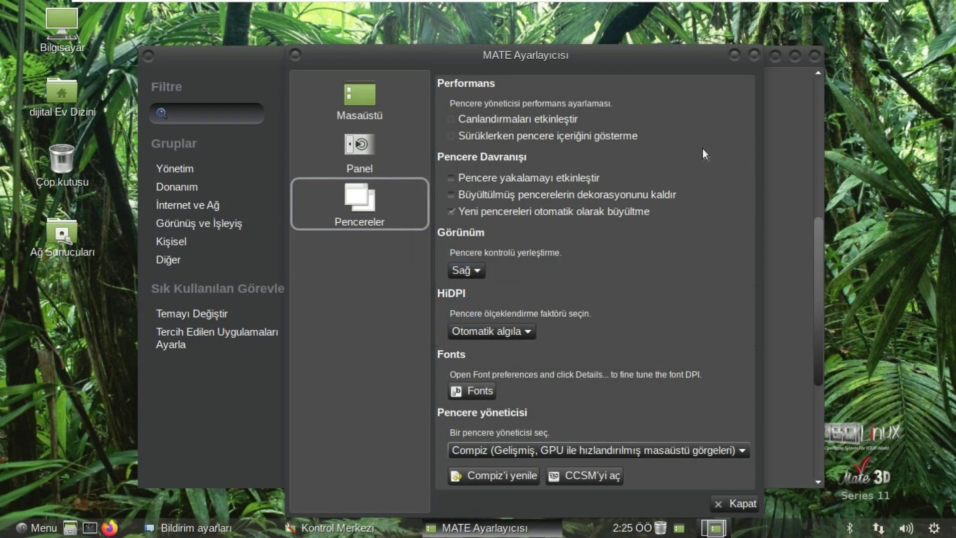
left_click(755, 55)
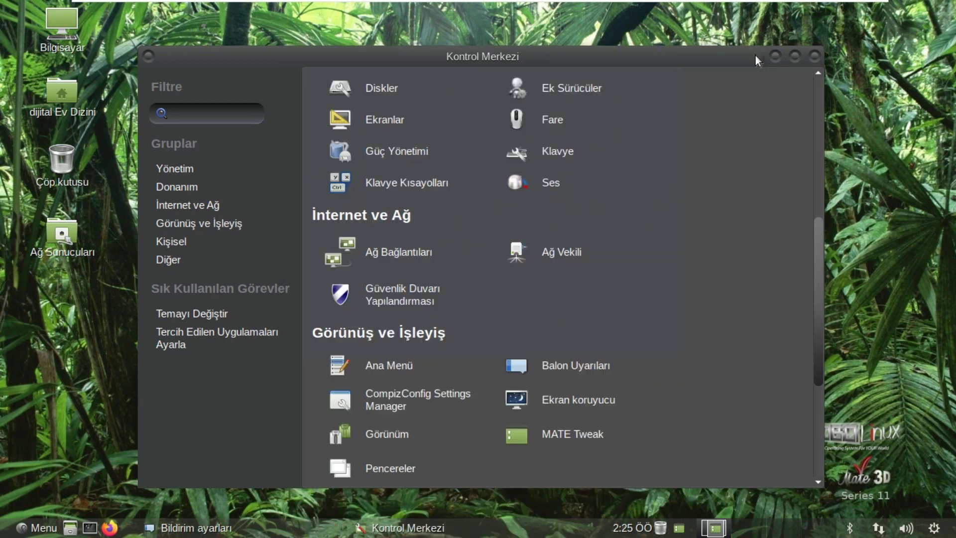
Launch CCSM, enable Sallanan Pencereler by disabling Snapping Windows, then drag the window to see it wobble
left_click(389, 406)
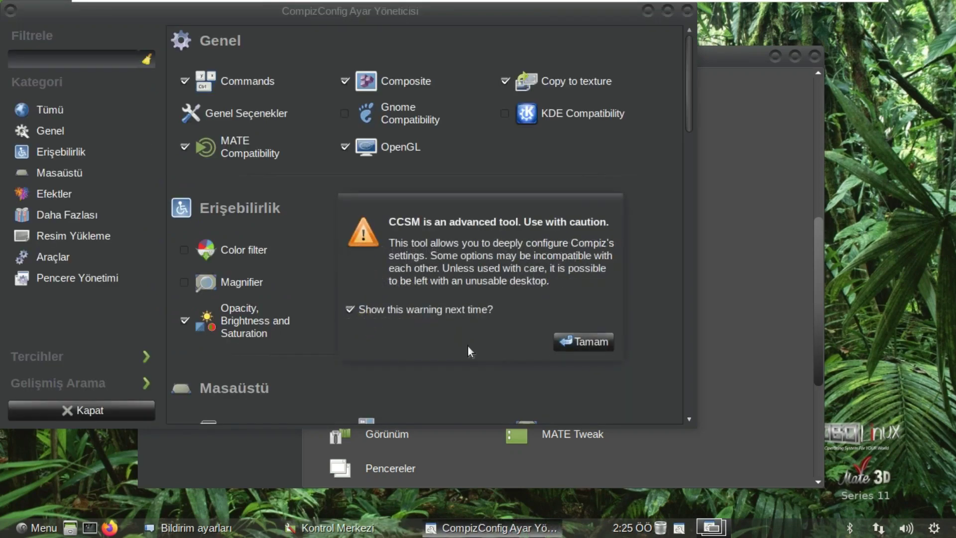
left_click(581, 341)
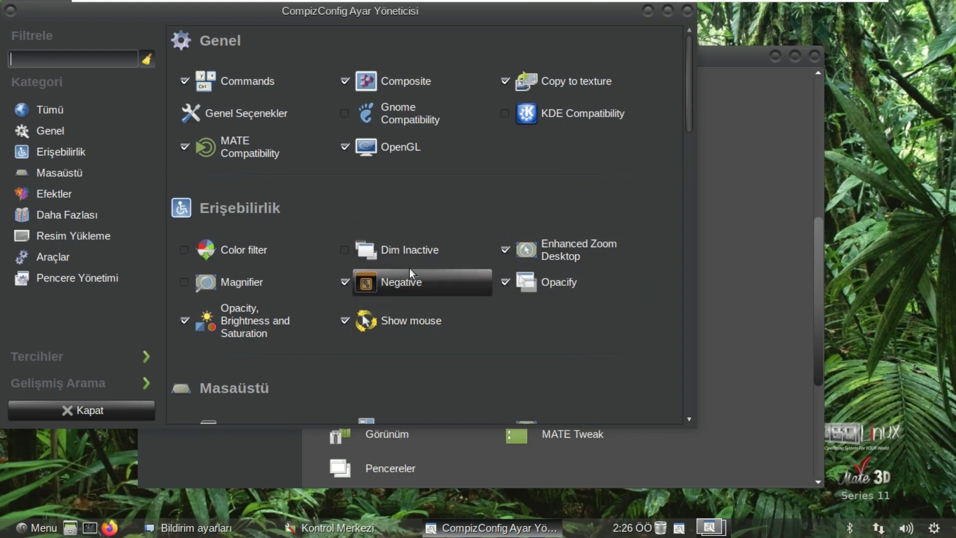
scroll(410, 268, "down", 3)
scroll(409, 274, "down", 9)
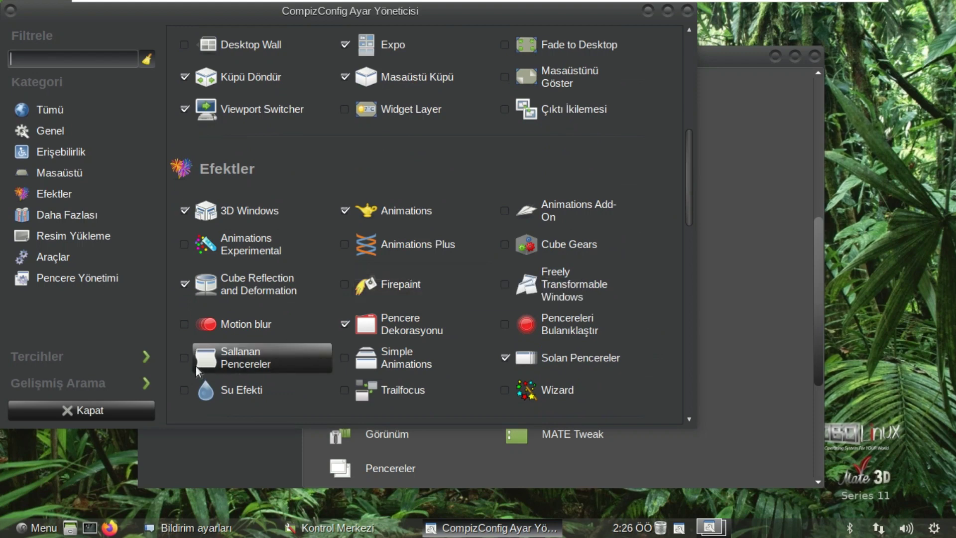
left_click(185, 359)
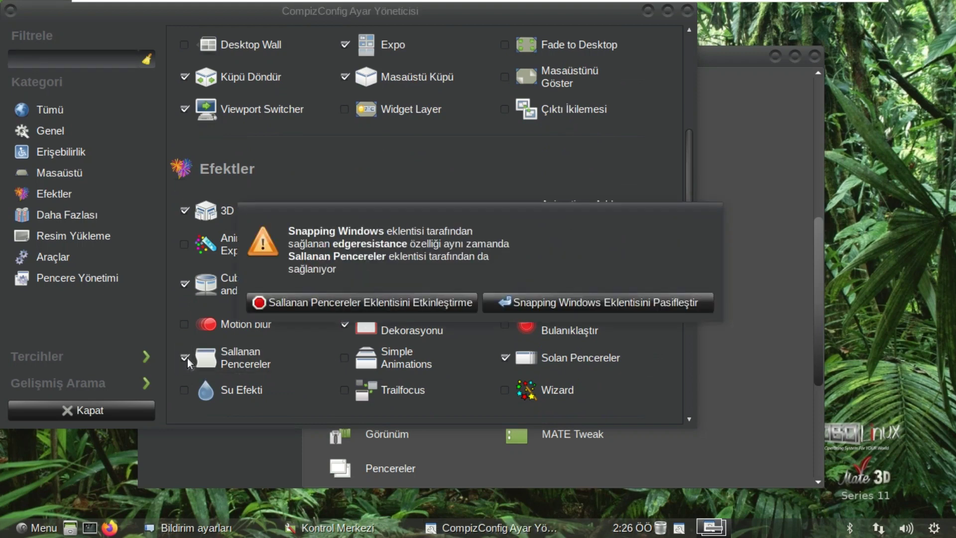
left_click(639, 303)
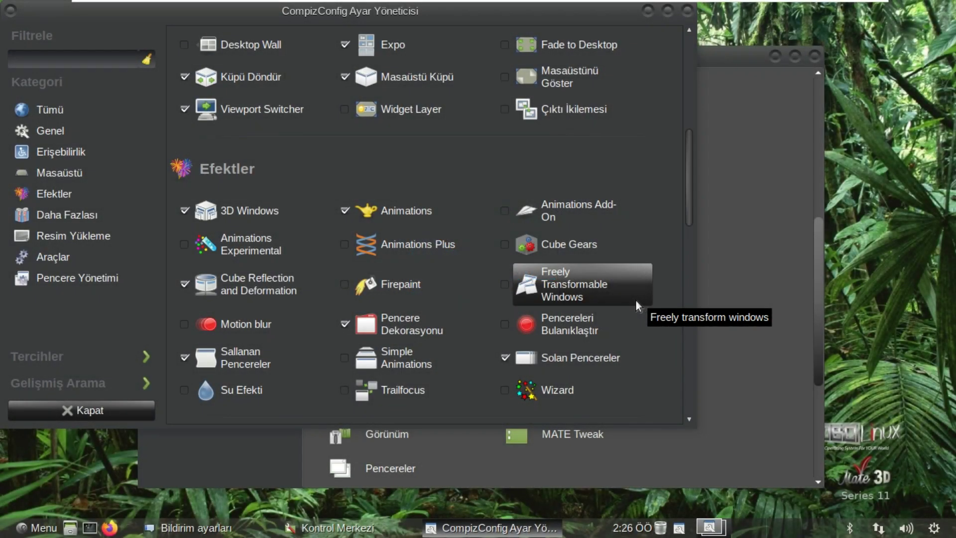
left_click_drag(350, 14, 477, 52)
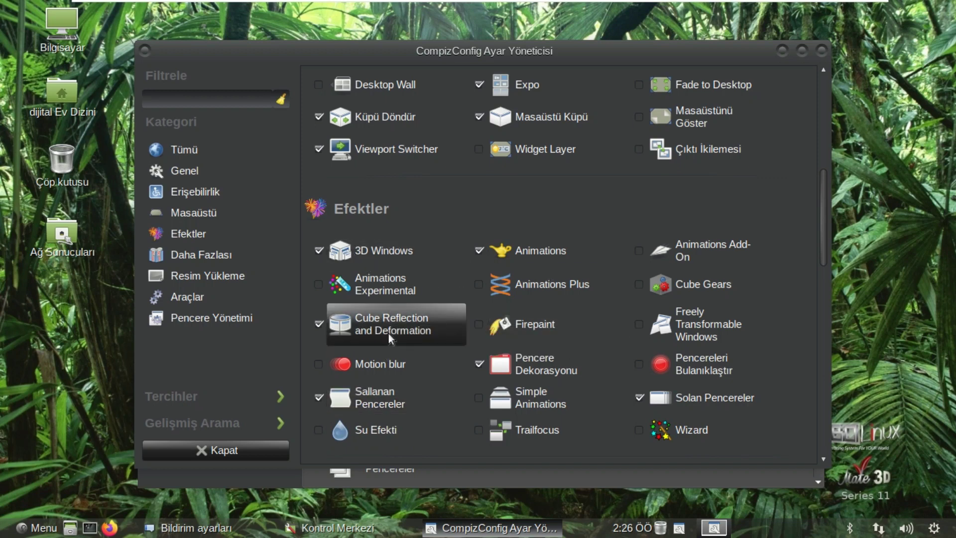
Set the Cube Reflection and Deformation deformation to Cylinder and rotate the cube with Ctrl+Alt+Right
left_click(408, 326)
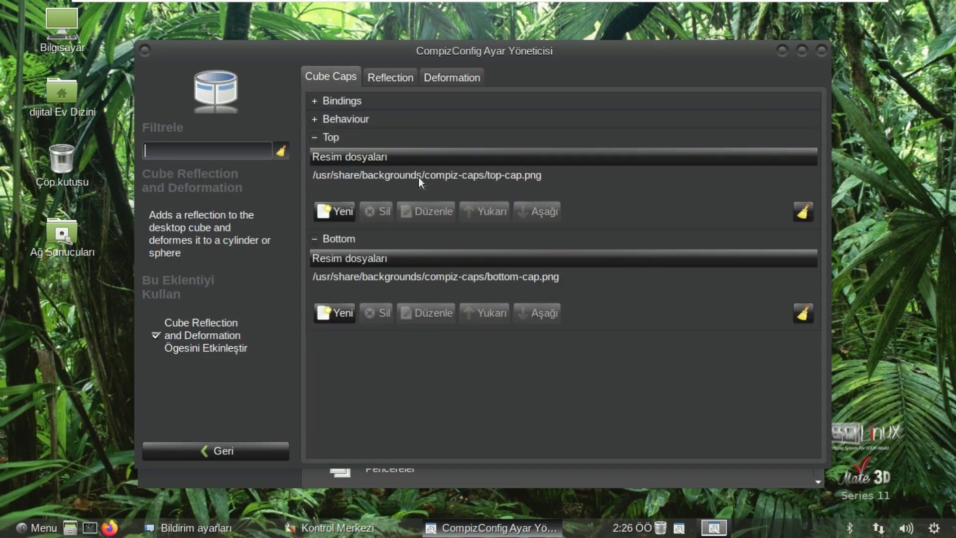
left_click(462, 80)
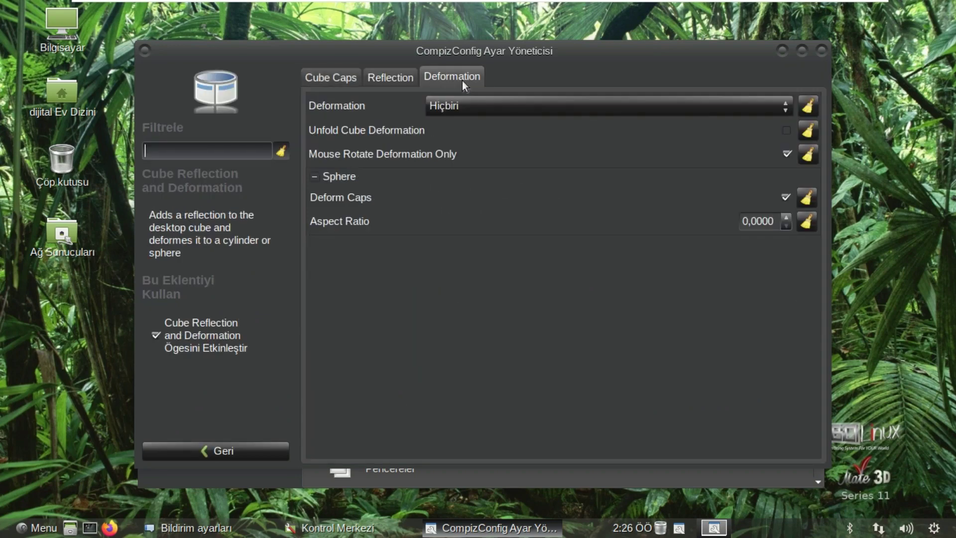
left_click(481, 110)
left_click(484, 132)
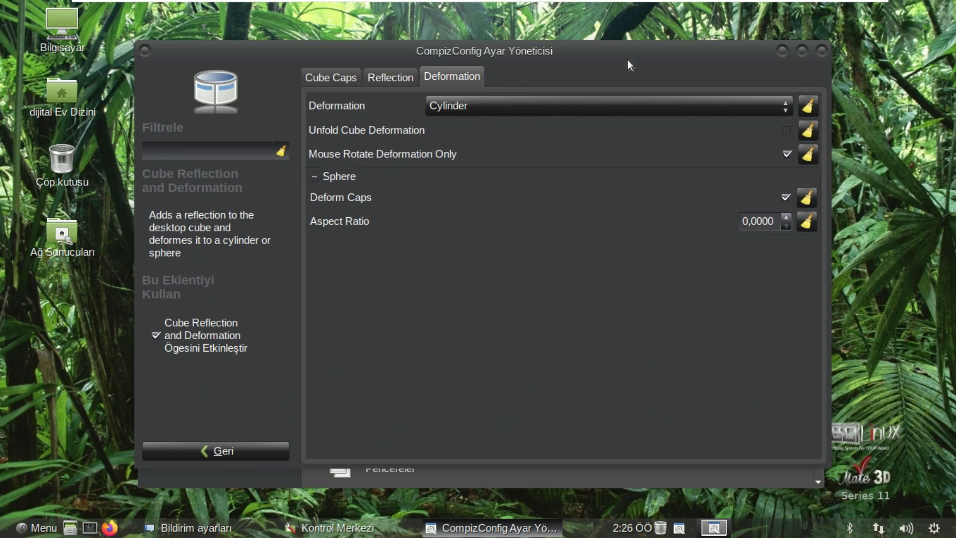
key("ctrl+alt+Right")
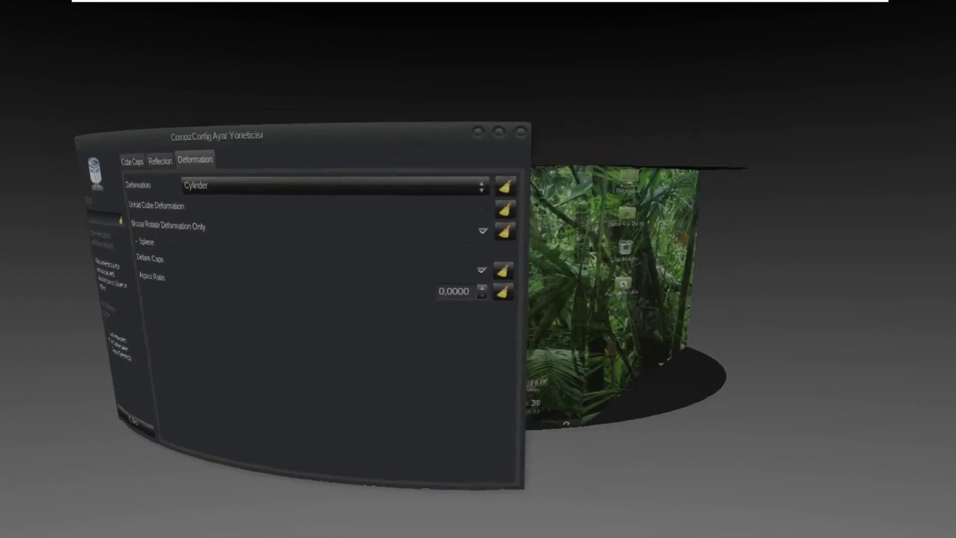
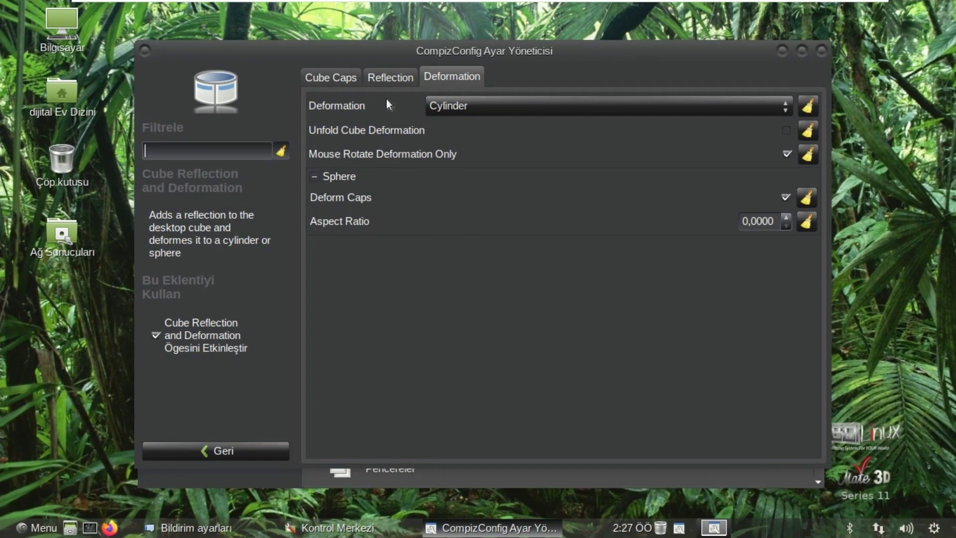
Close CompizConfig Ayar Yöneticisi and highlight Görünüm in the Kontrol Merkezi list
left_click(823, 50)
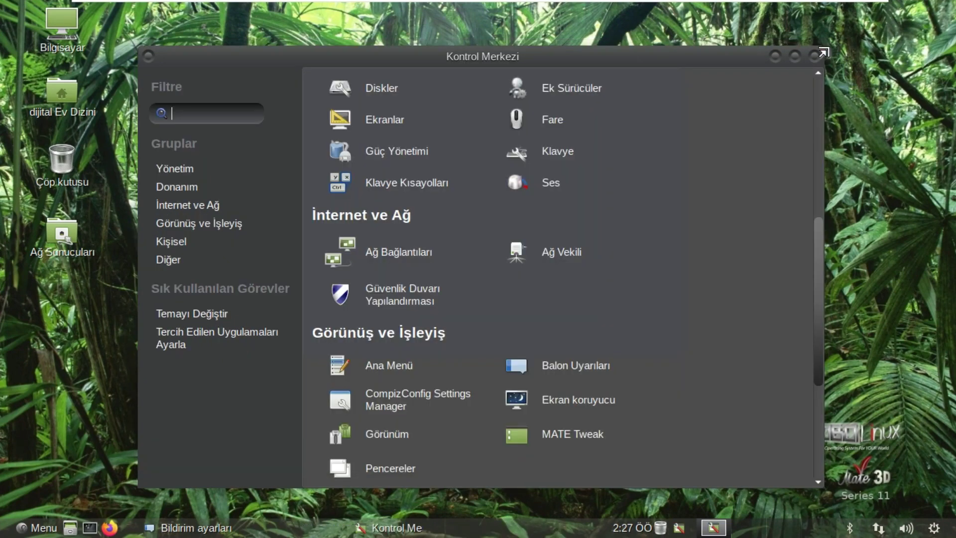
left_click_drag(635, 52, 603, 56)
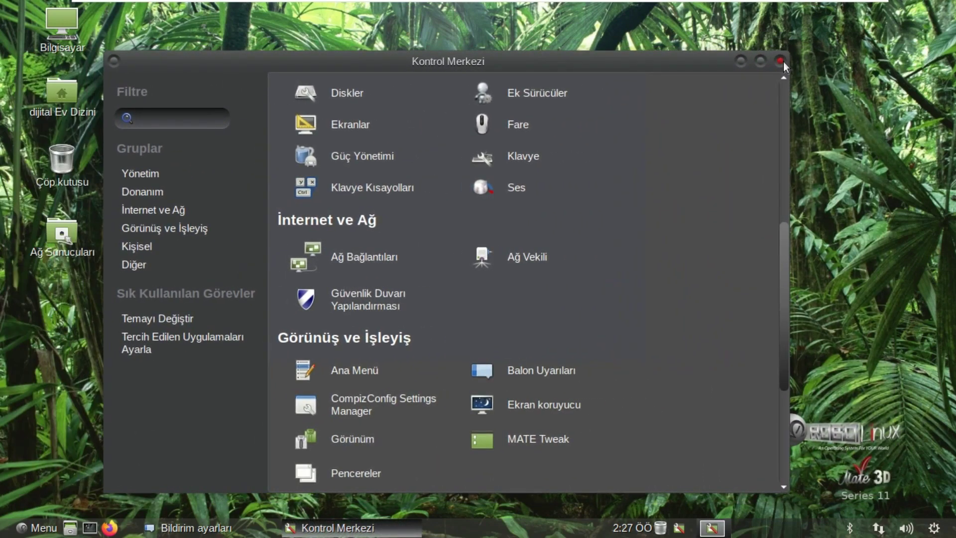
left_click(564, 390)
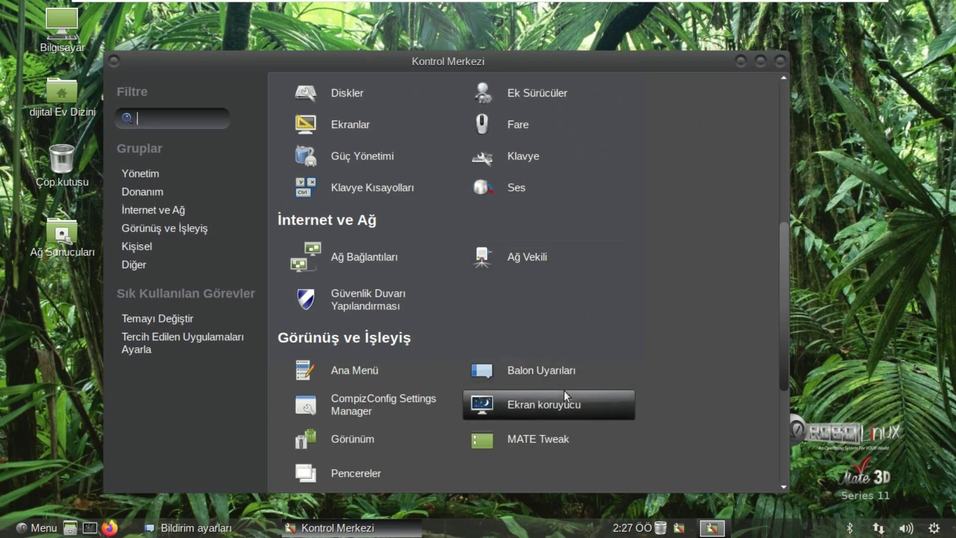
key("Down")
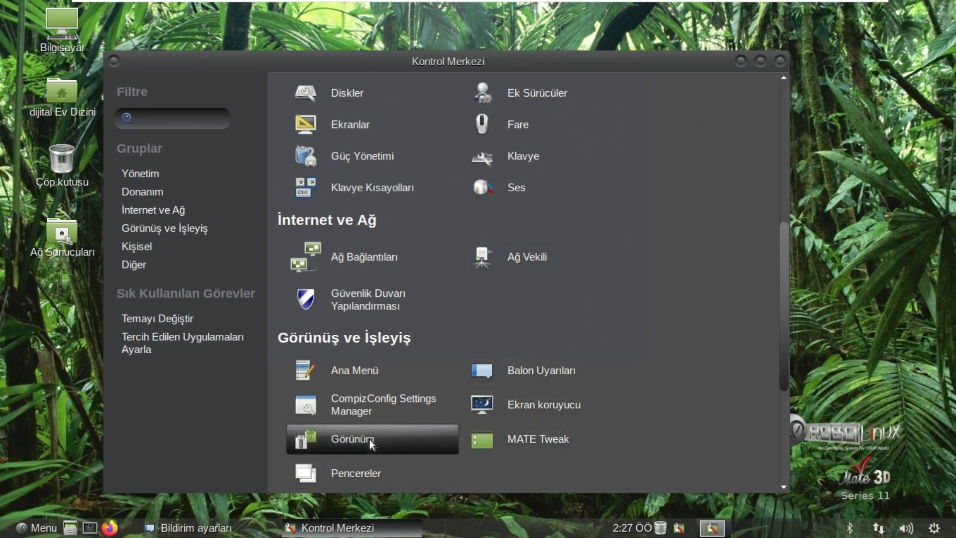
left_click(371, 443)
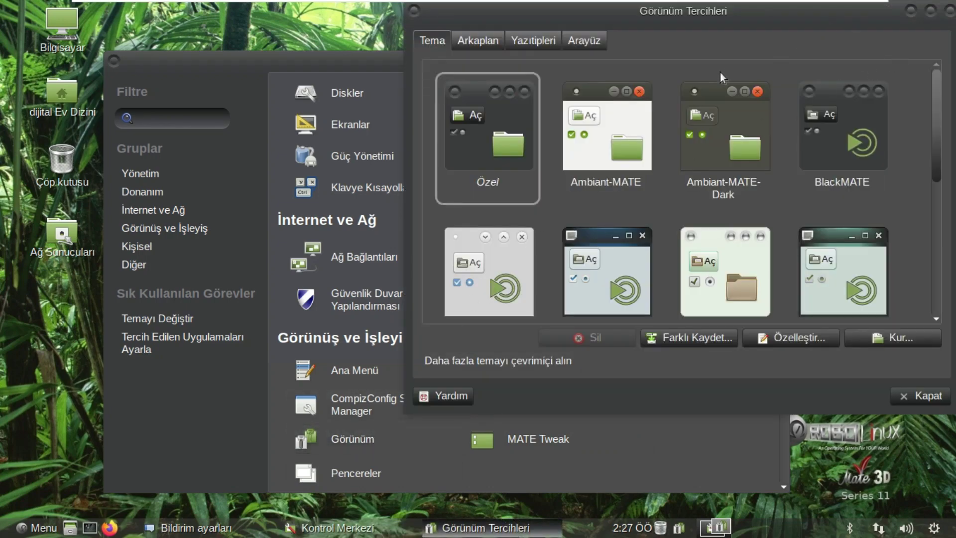
left_click_drag(724, 15, 591, 88)
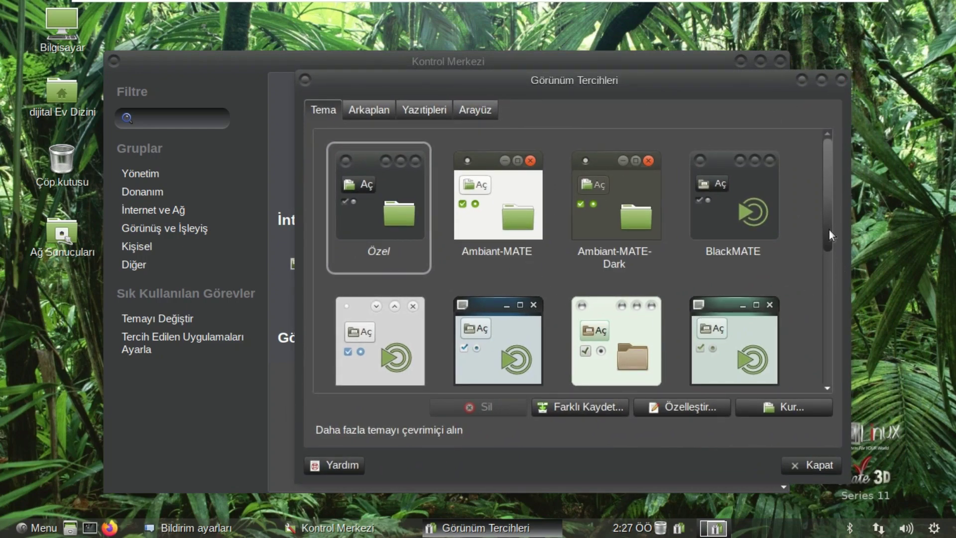
left_click_drag(830, 229, 829, 366)
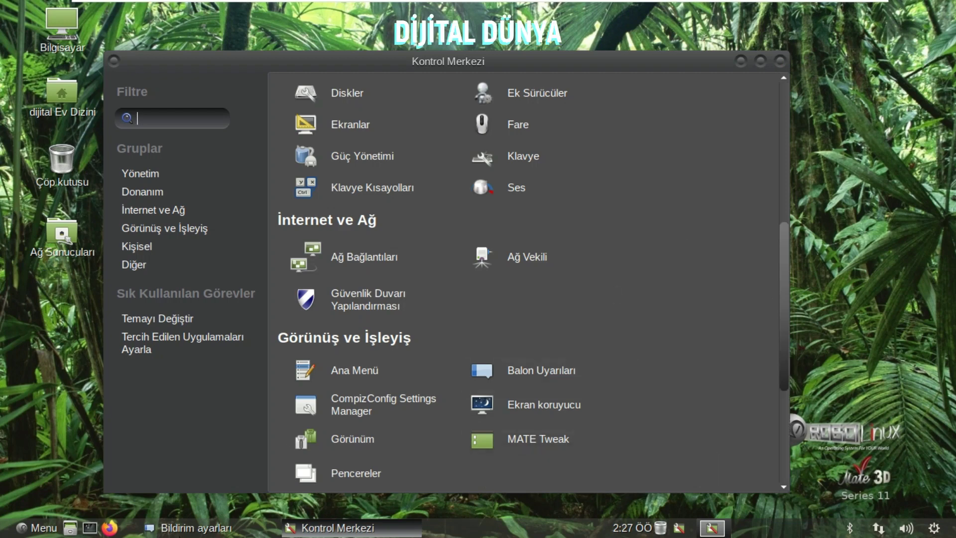
Close the Bildirim ayarları dialog and the Kontrol Merkezi window
left_click(145, 527)
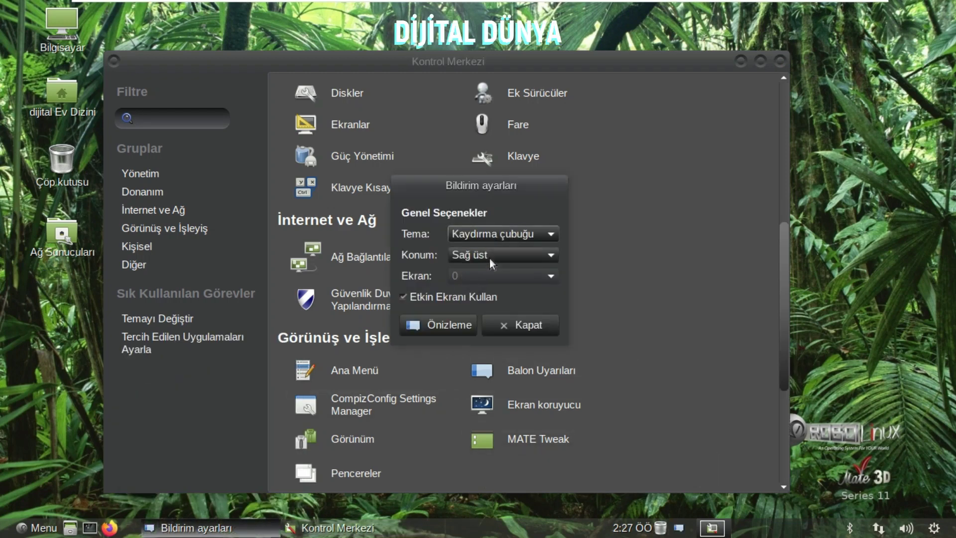
left_click(525, 328)
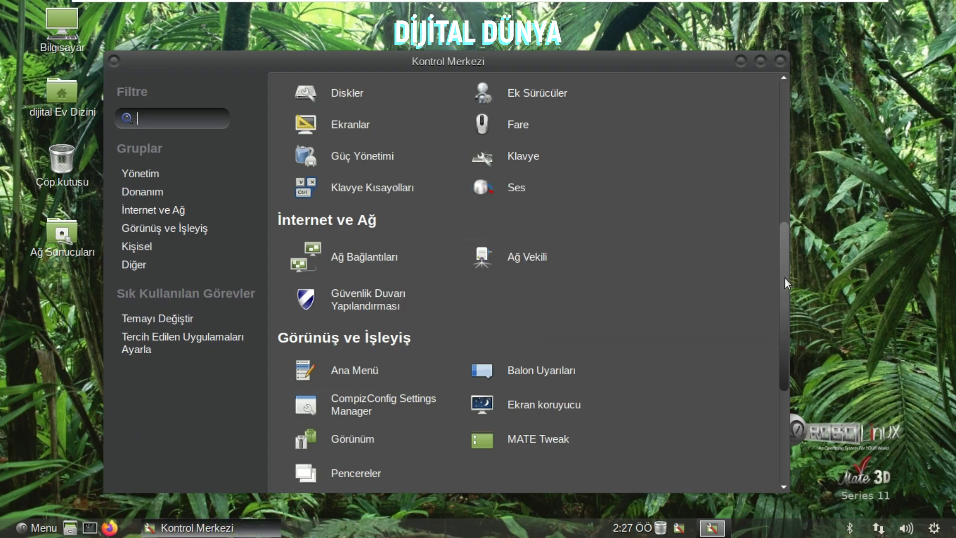
left_click(780, 60)
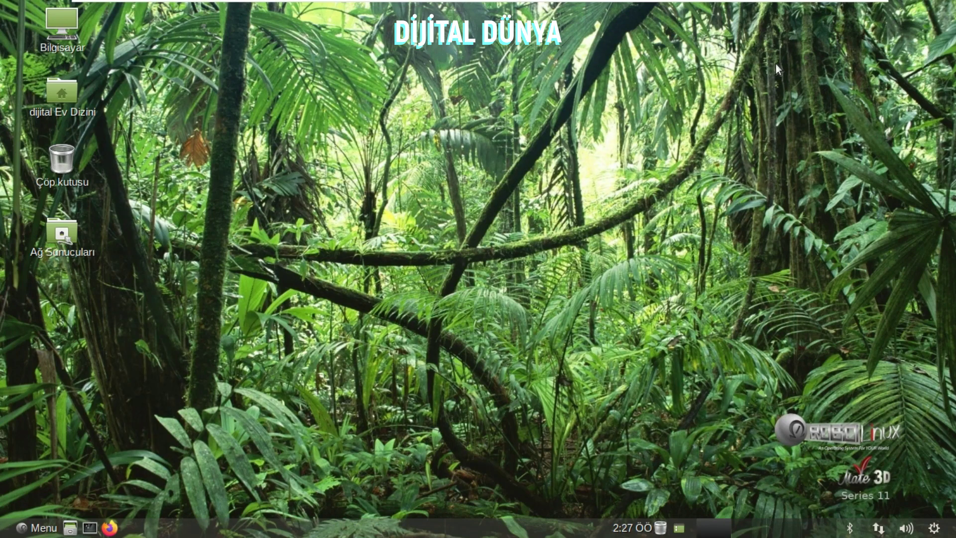
Relaunch the Control Center from the desktop's Betikler context entry
right_click(289, 170)
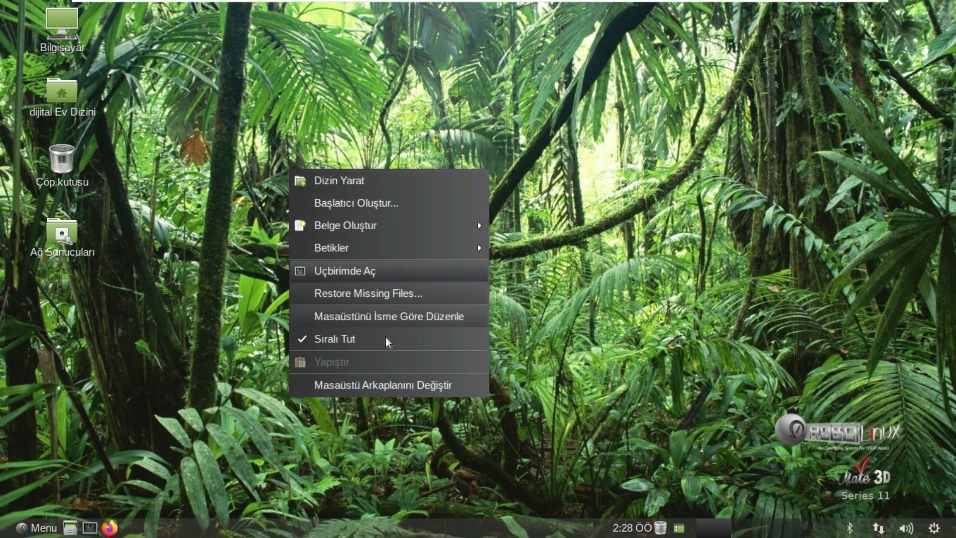
mouse_move(471, 248)
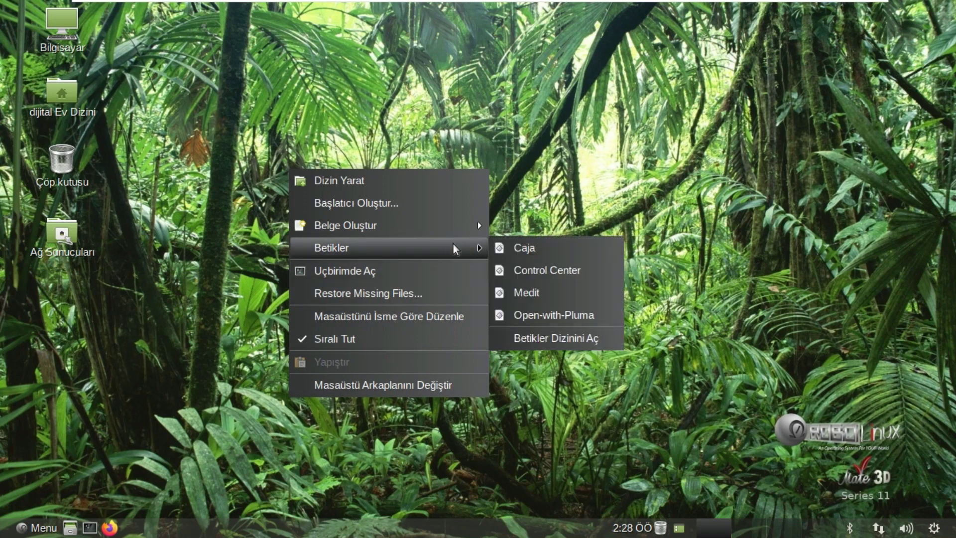
left_click(544, 271)
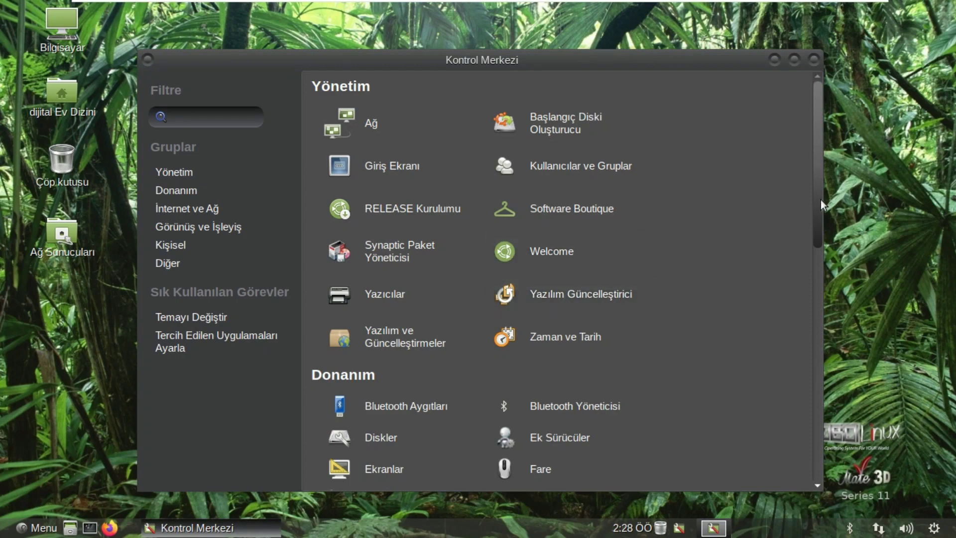
Open the Temayı Değiştir appearance preferences and close them again
left_click_drag(820, 199, 812, 379)
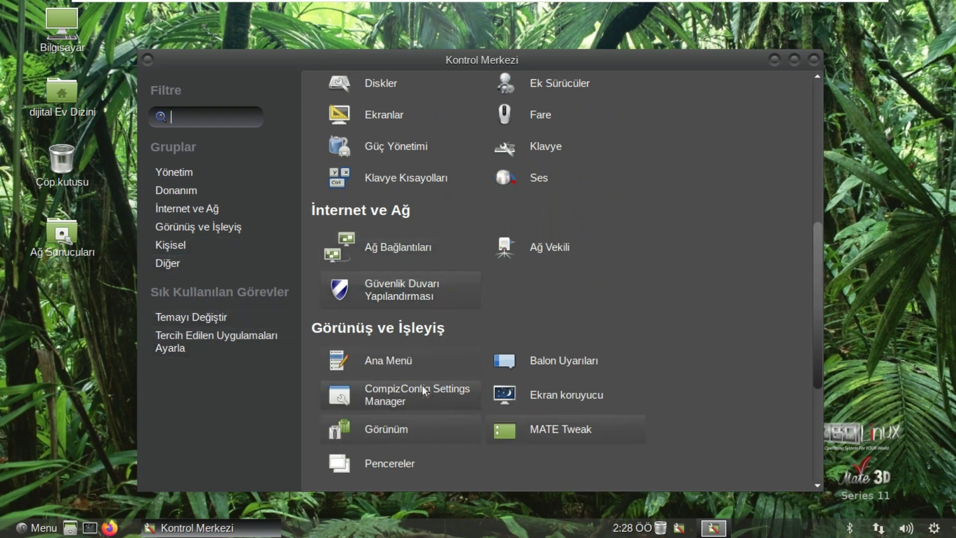
left_click(204, 318)
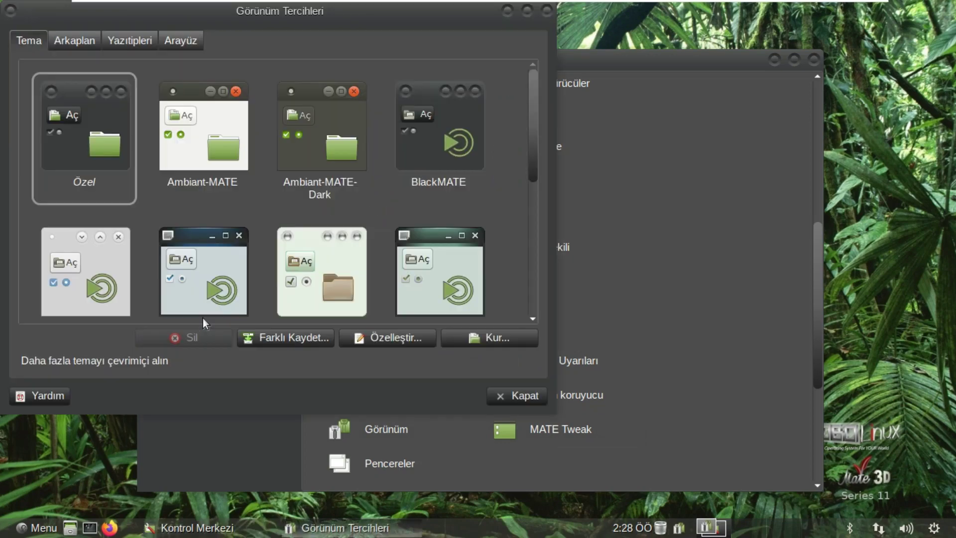
left_click(536, 16)
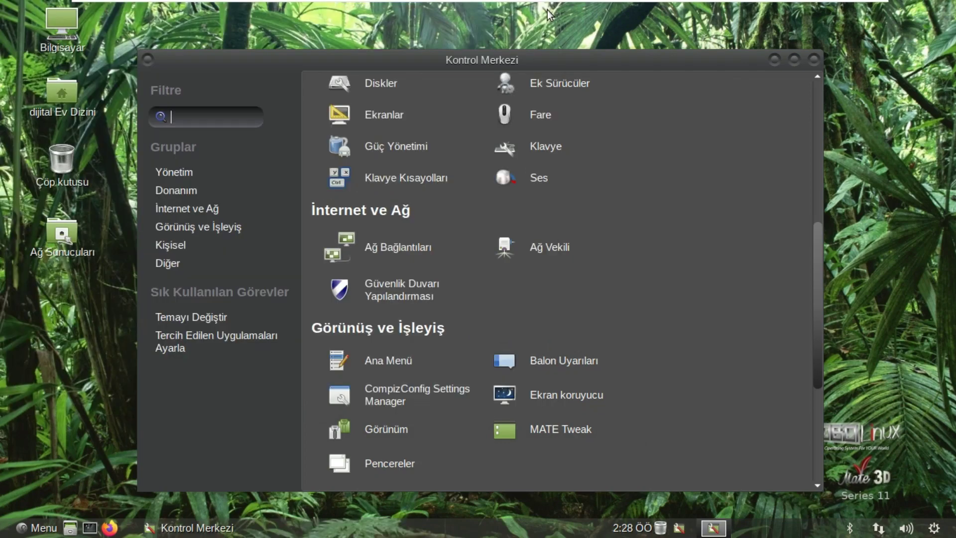
Review preferred applications (Firefox, Thunderbird), then close them and Kontrol Merkezi
left_click(241, 338)
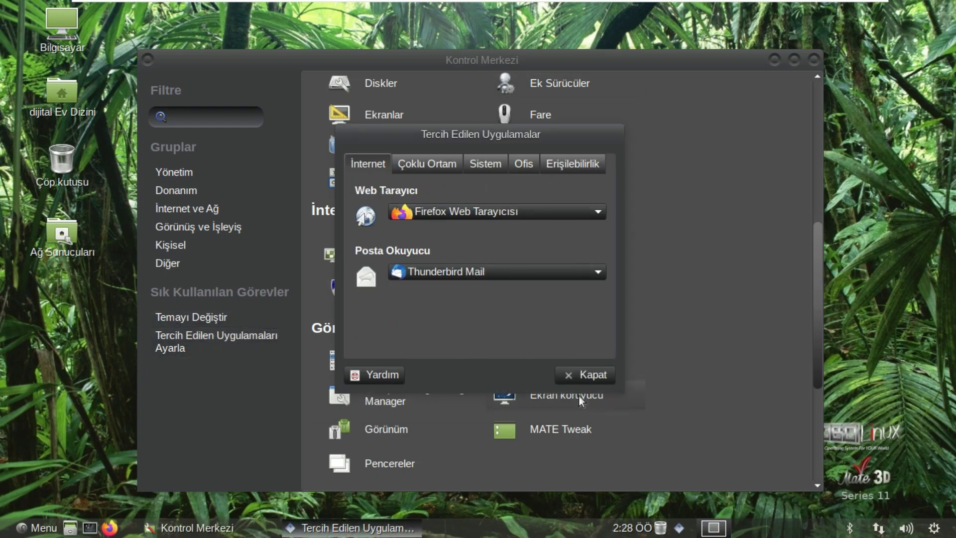
left_click(590, 375)
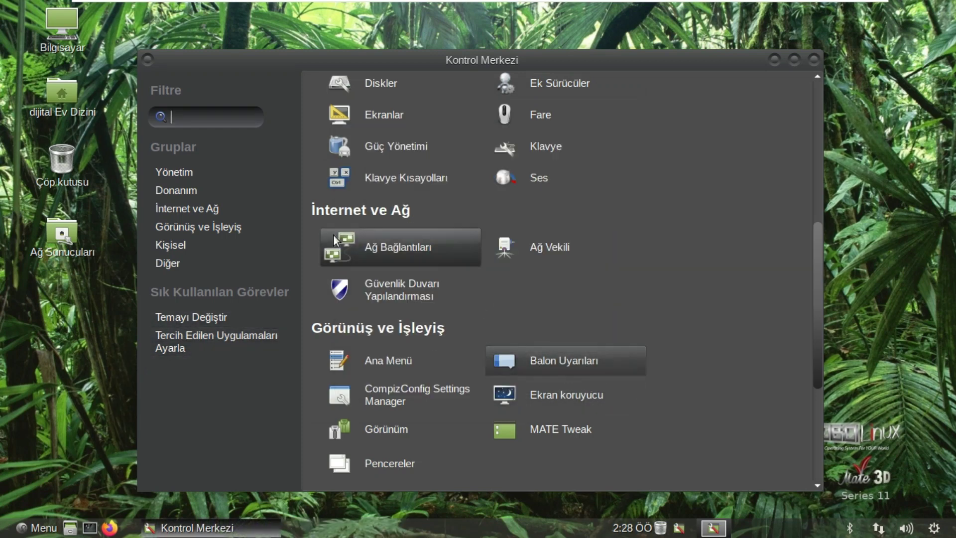
left_click(814, 59)
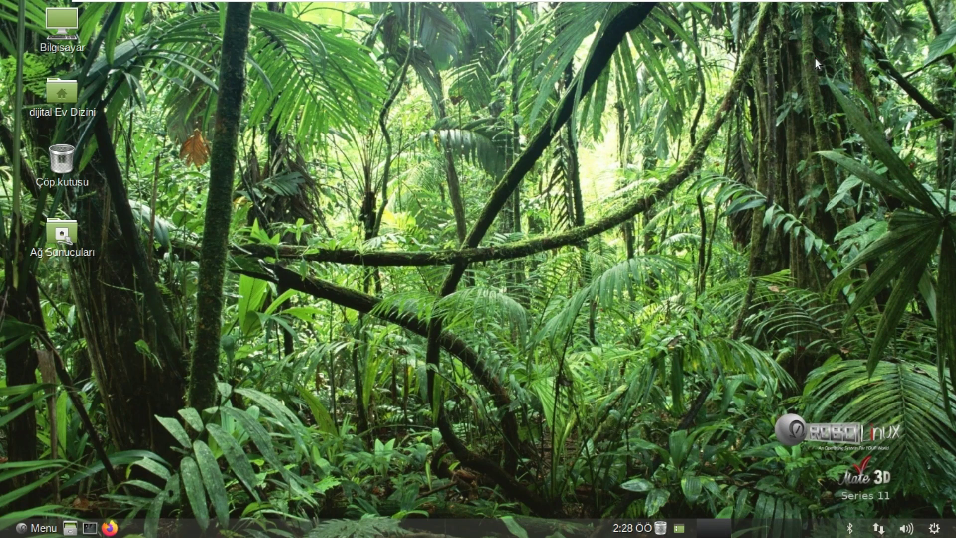
Open the Menu's Tercihler and browse its Eklentiler, Tema and Uygulamalar tabs
right_click(32, 531)
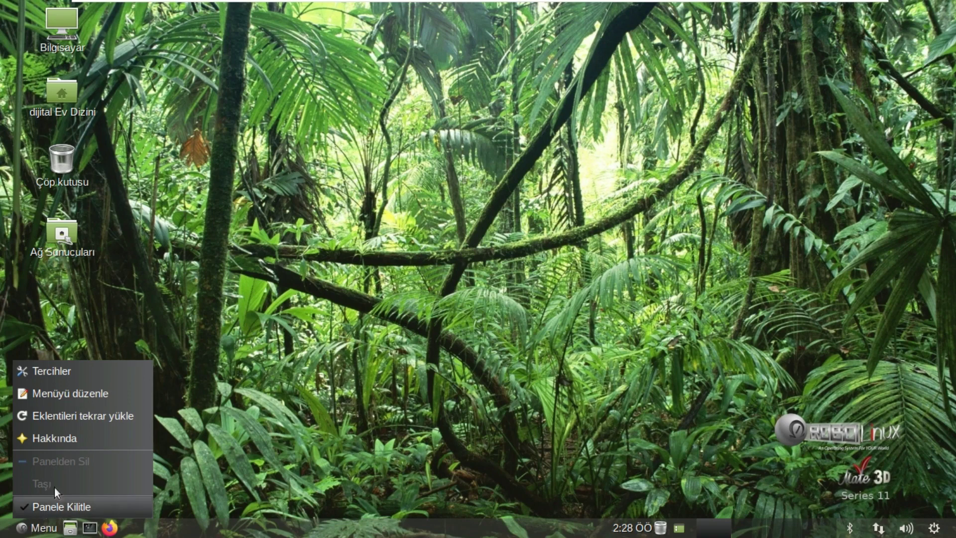
left_click(72, 371)
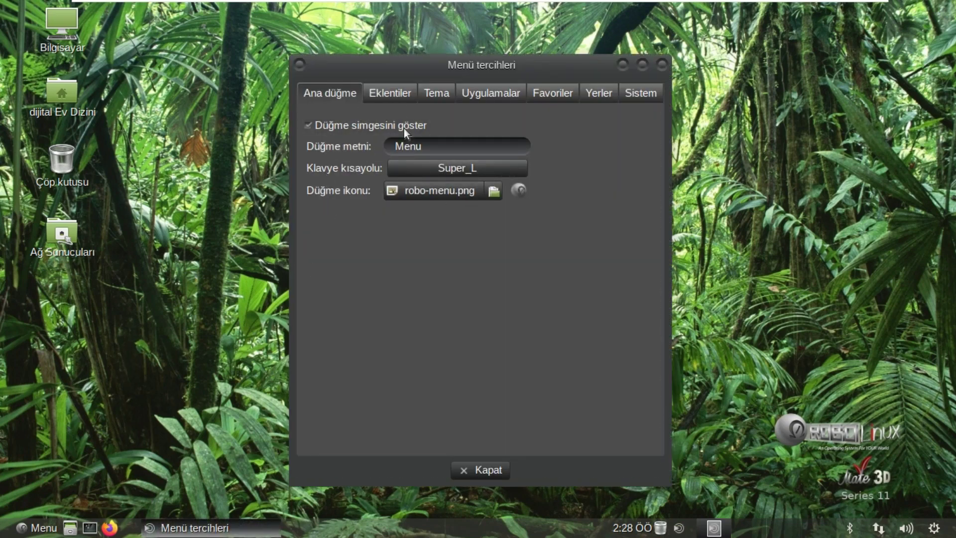
left_click(398, 94)
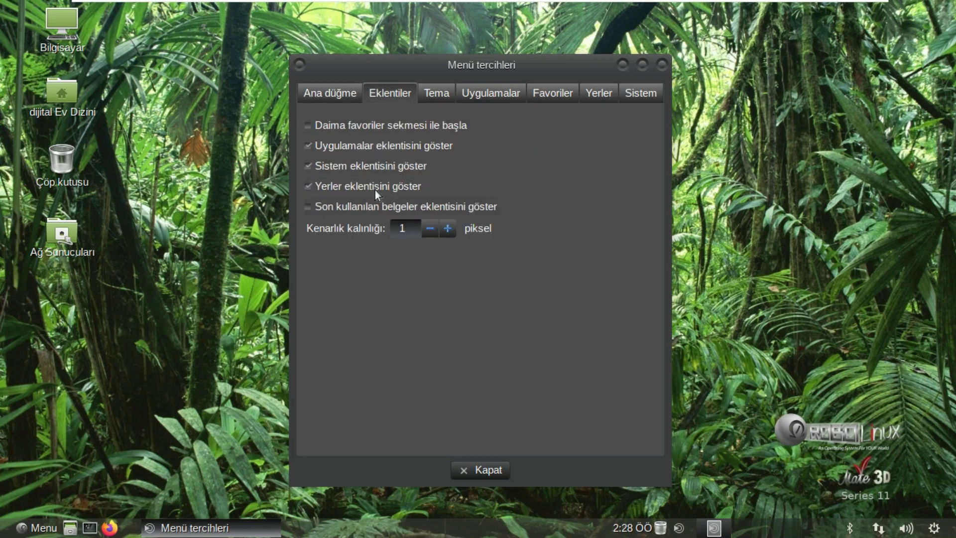
left_click(436, 93)
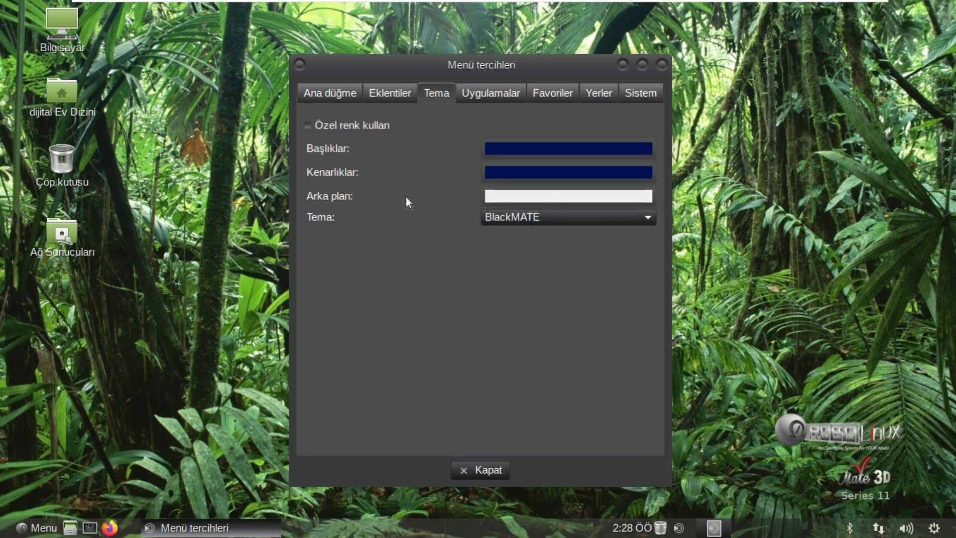
left_click(487, 99)
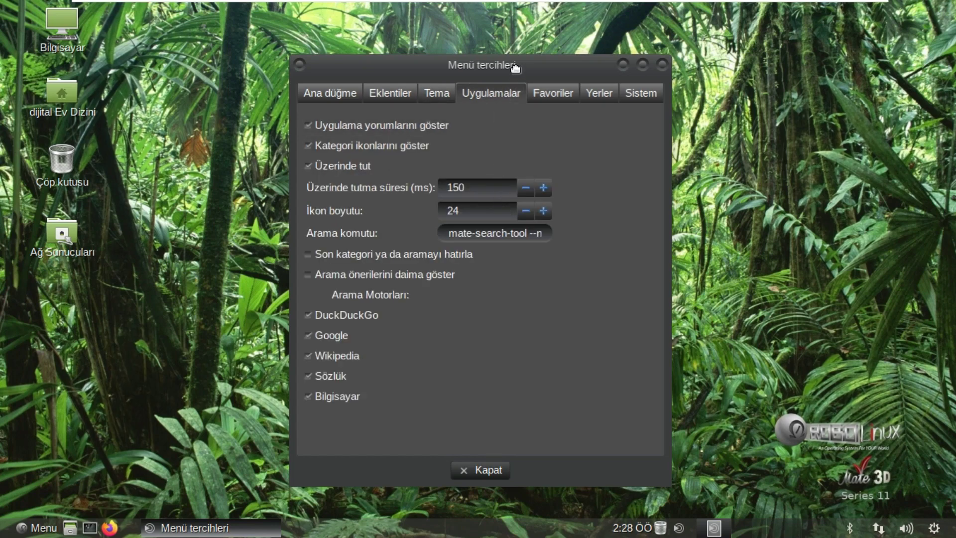
left_click_drag(506, 66, 597, 64)
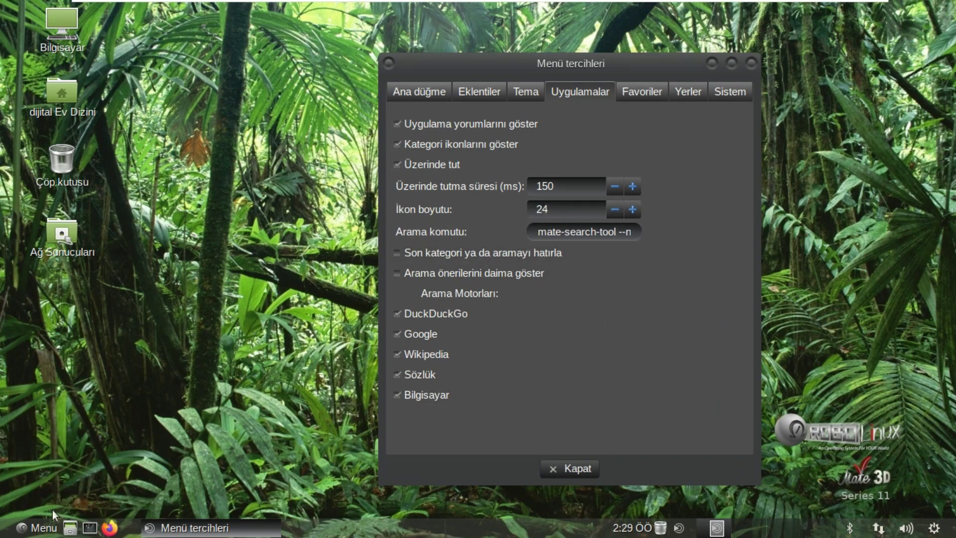
Shrink the application icon size down to 1 and preview the menu
left_click(43, 527)
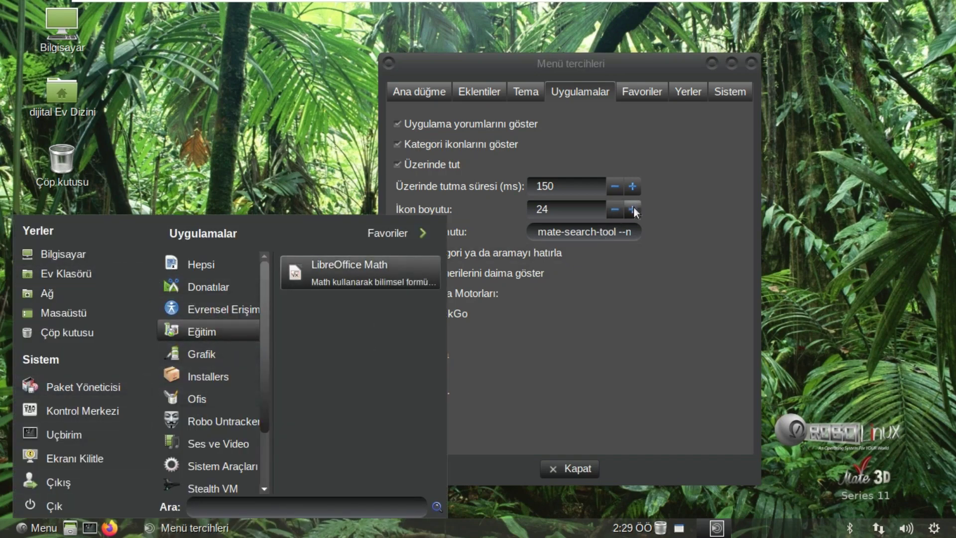
left_click(612, 211)
left_click(611, 211)
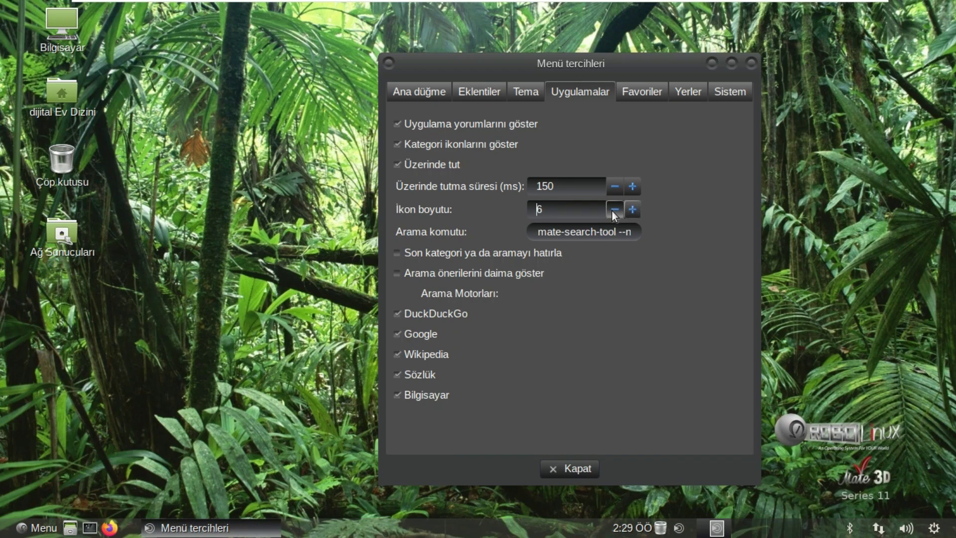
left_click(611, 211)
left_click(611, 211)
left_click(615, 207)
left_click(614, 207)
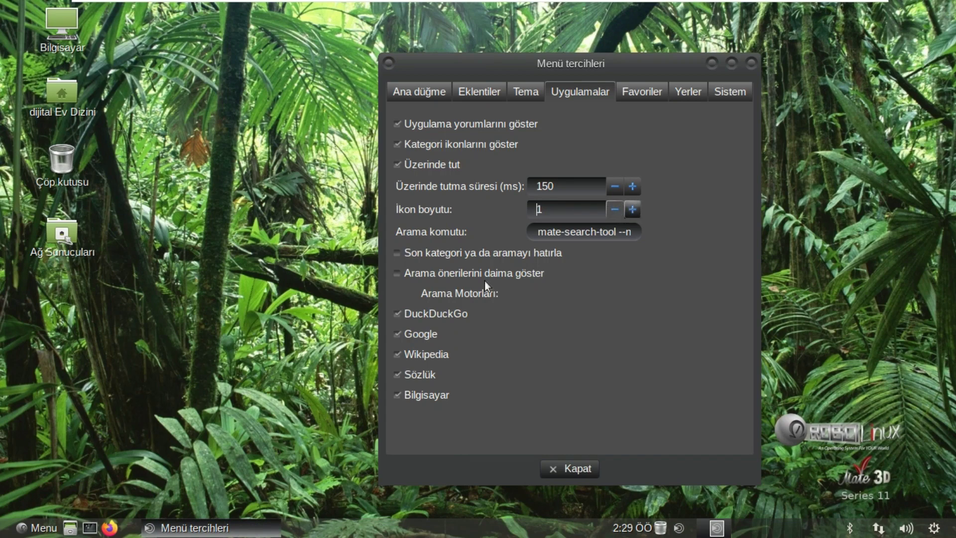
left_click(26, 528)
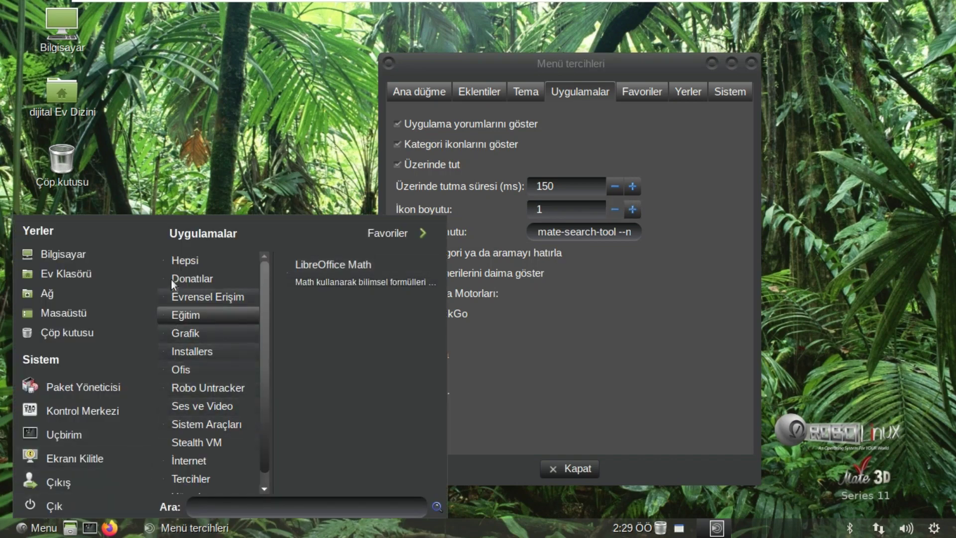
mouse_move(174, 261)
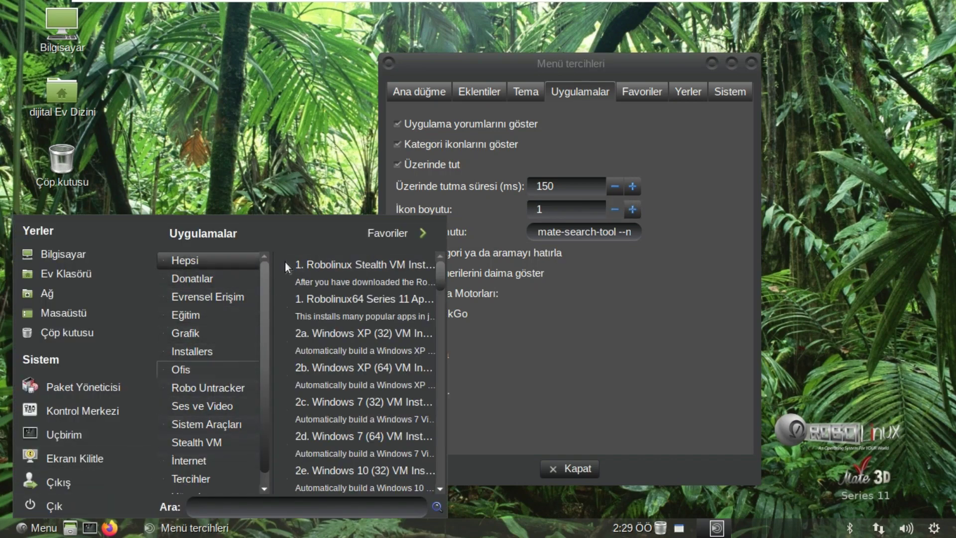
Raise the icon size back to 24, check the menu, and show Favoriler
left_click(635, 209)
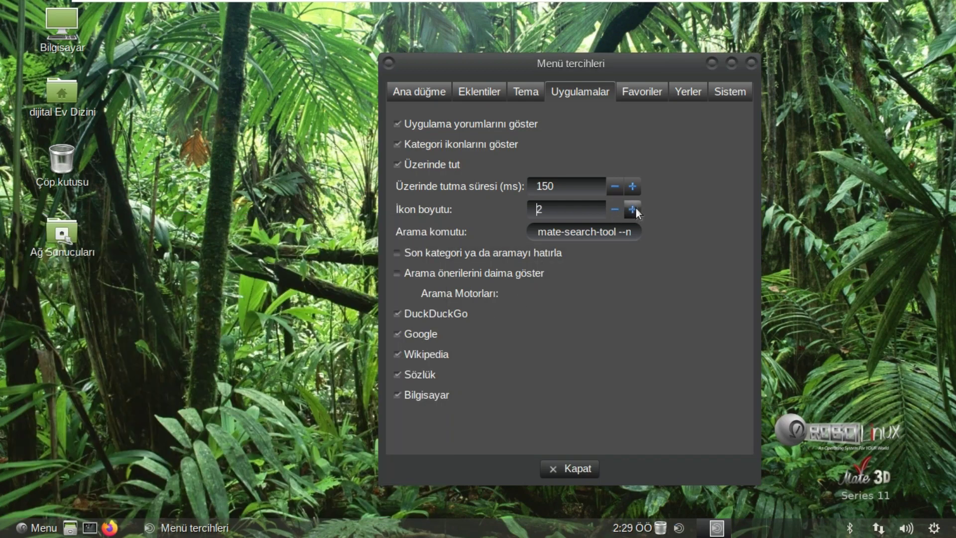
left_click(635, 208)
left_click(635, 208)
left_click(632, 209)
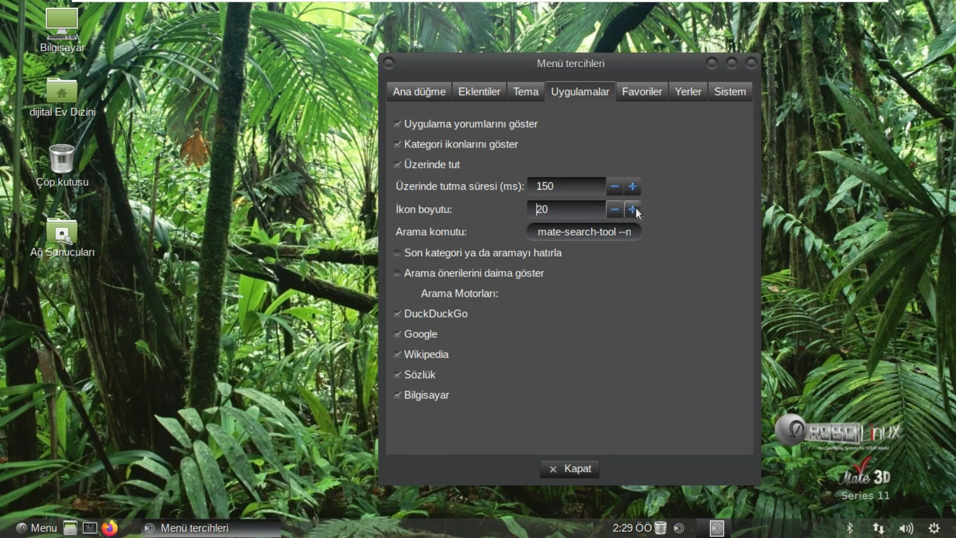
left_click(632, 209)
left_click(633, 209)
left_click(35, 528)
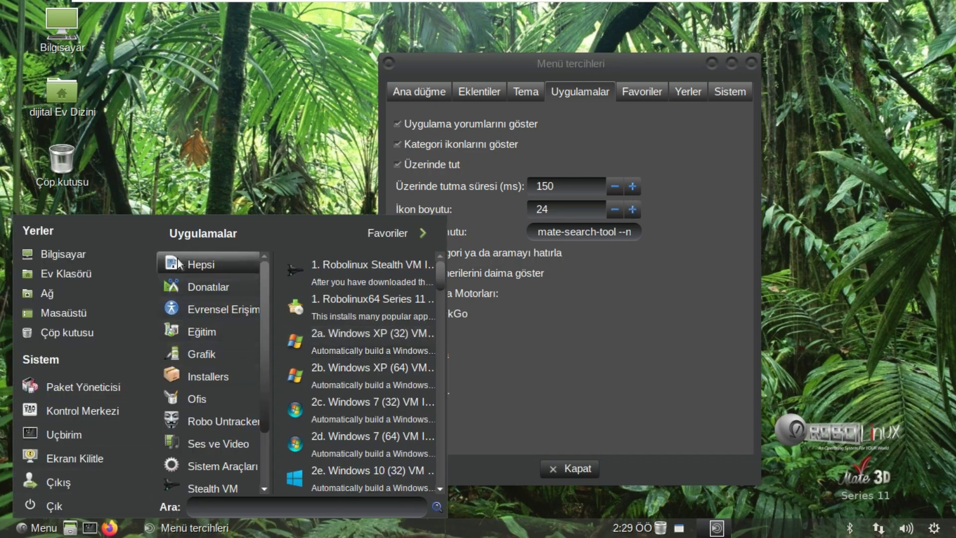
mouse_move(209, 467)
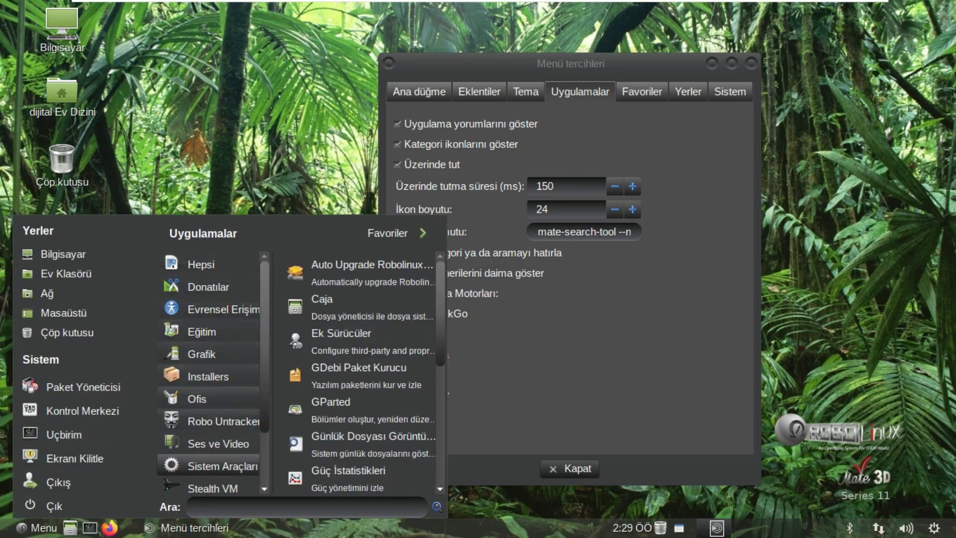
mouse_move(210, 421)
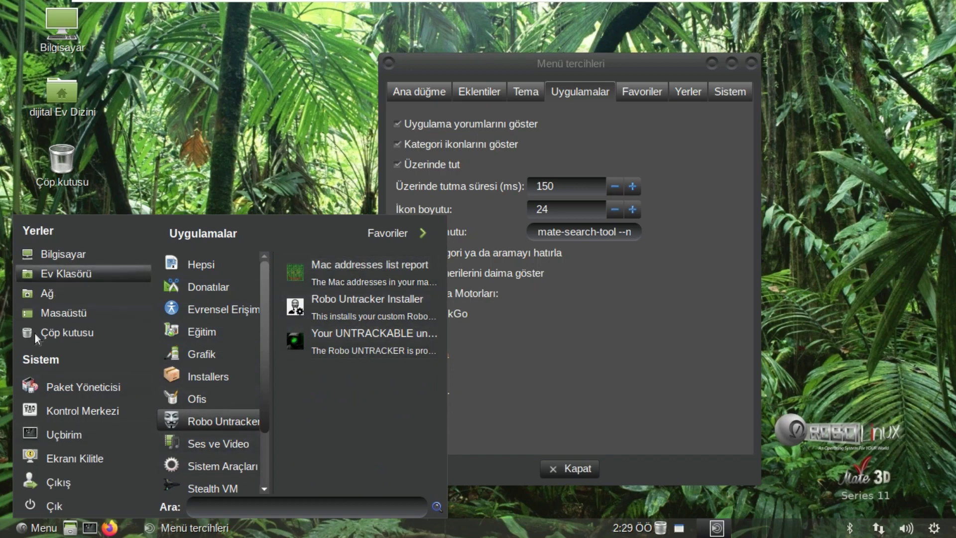
left_click(561, 348)
left_click(642, 91)
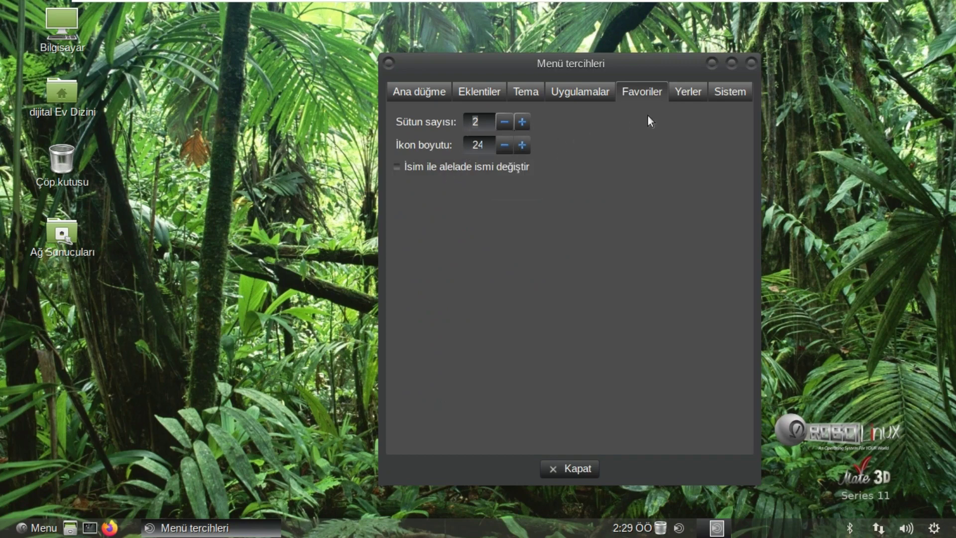
Look over the Yerler and Sistem tabs, then close Menü tercihleri
left_click(690, 95)
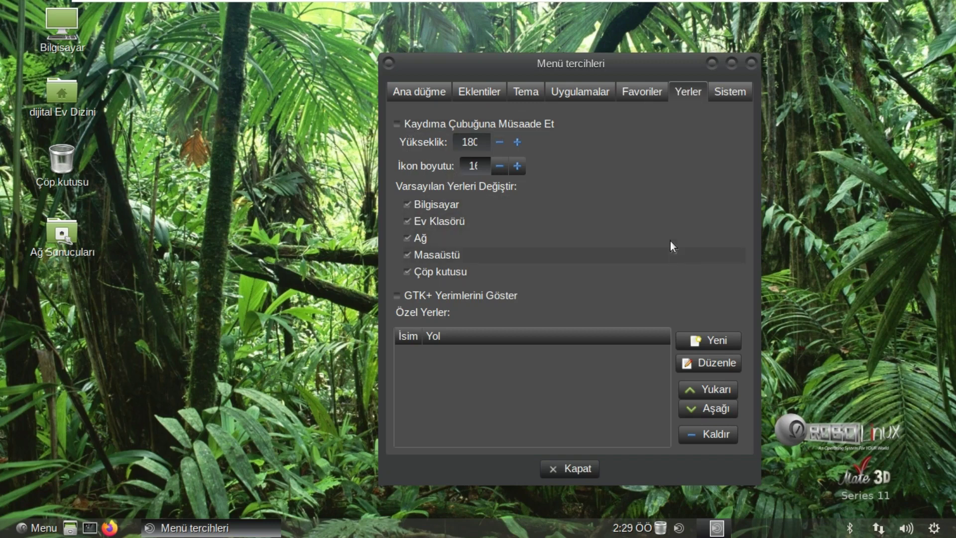
left_click(734, 93)
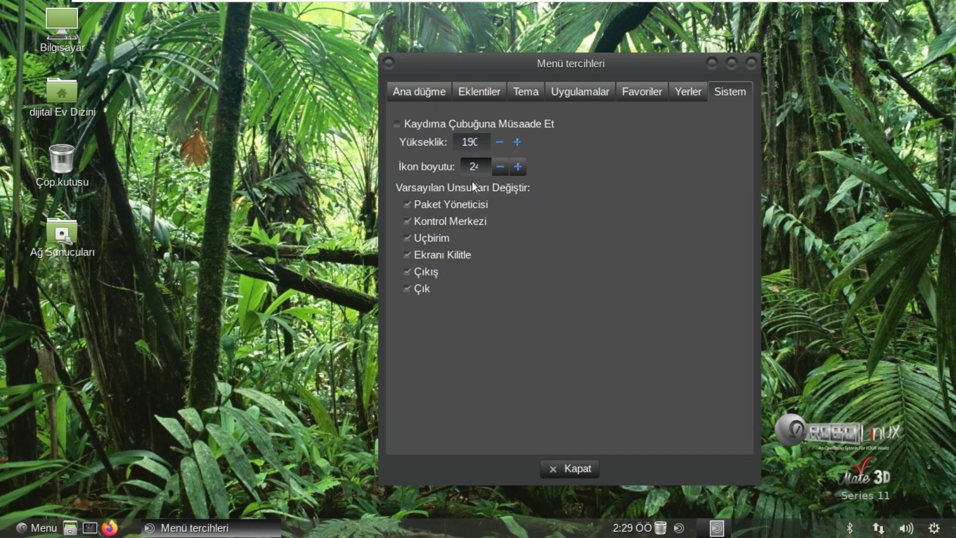
left_click(752, 62)
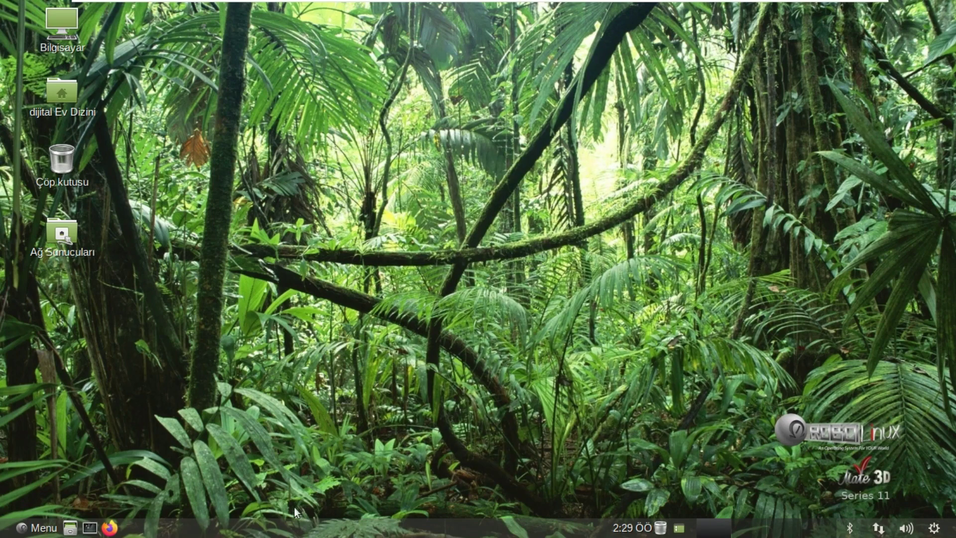
right_click(287, 525)
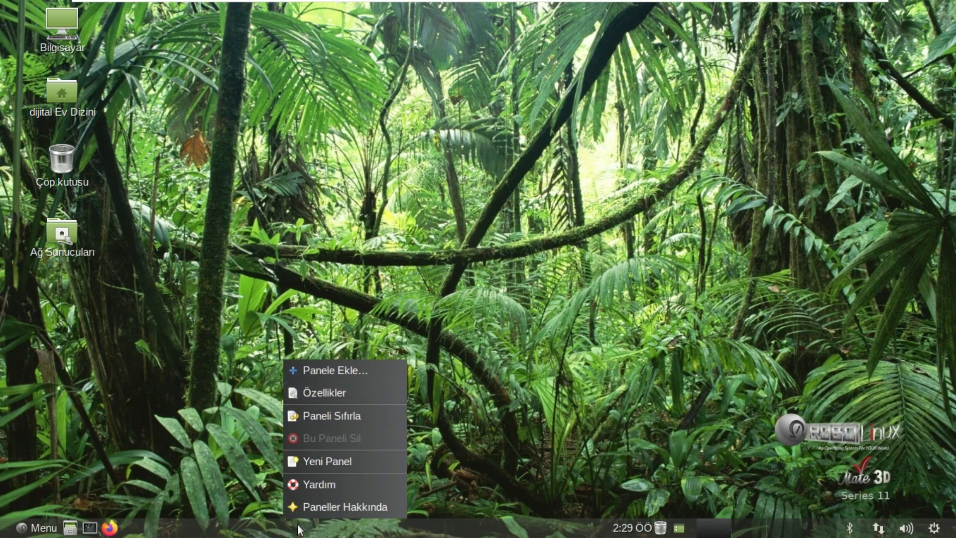
left_click(333, 393)
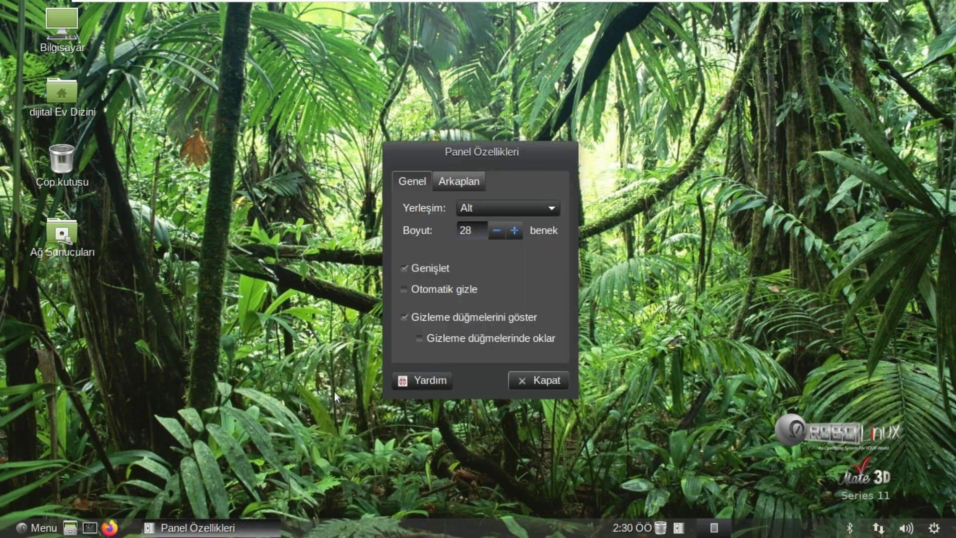
left_click(501, 206)
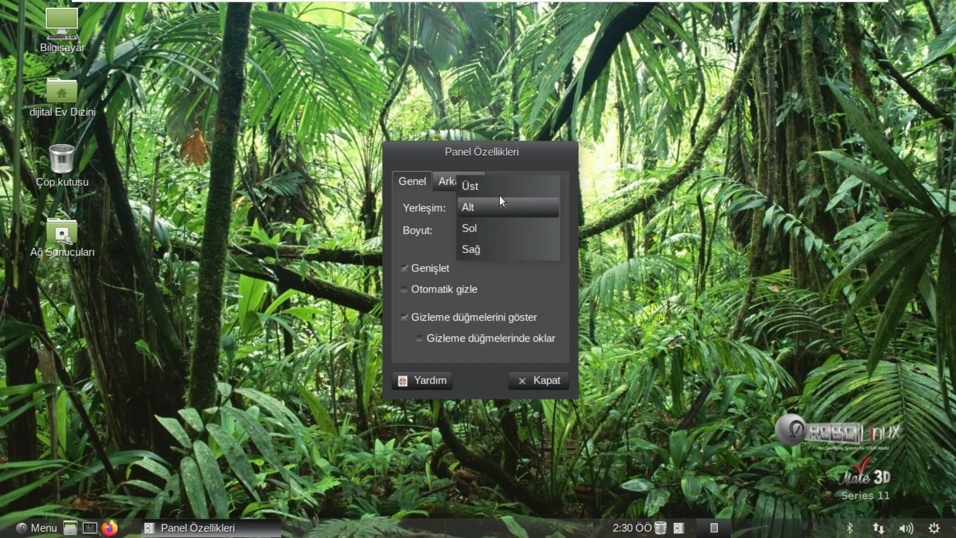
left_click(502, 184)
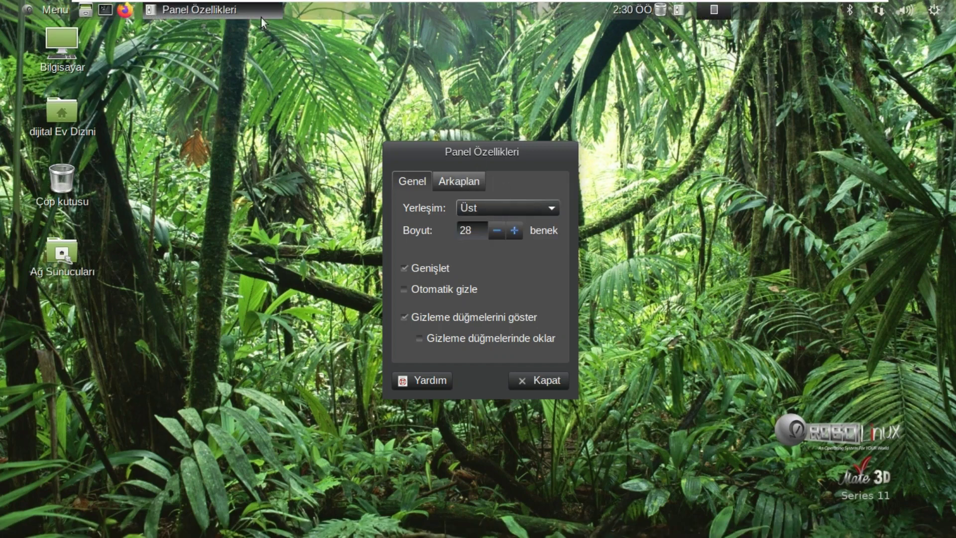
left_click(36, 15)
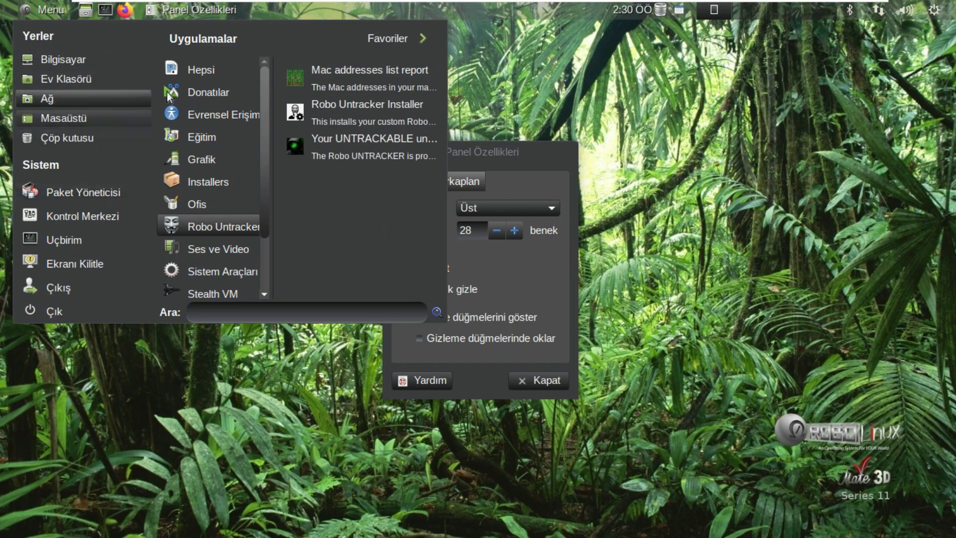
left_click(221, 273)
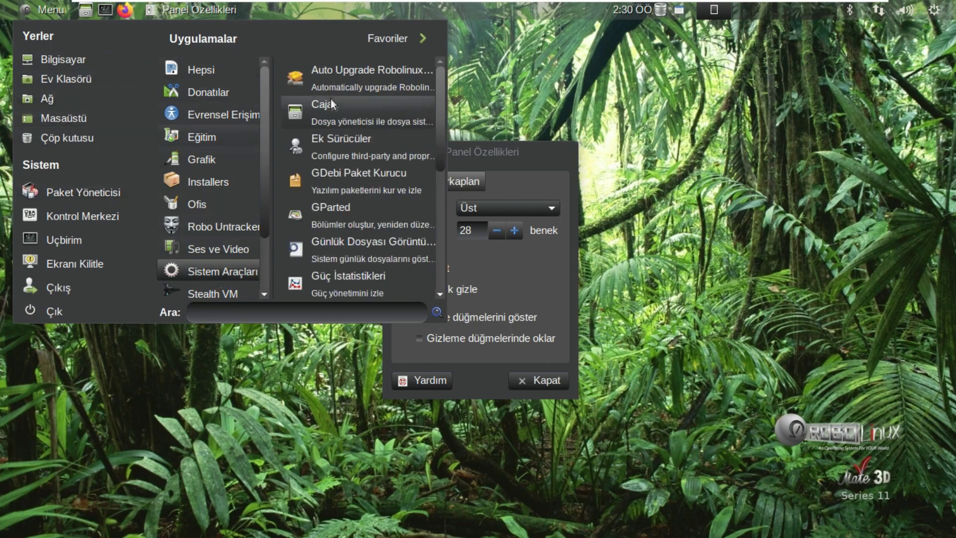
left_click(419, 37)
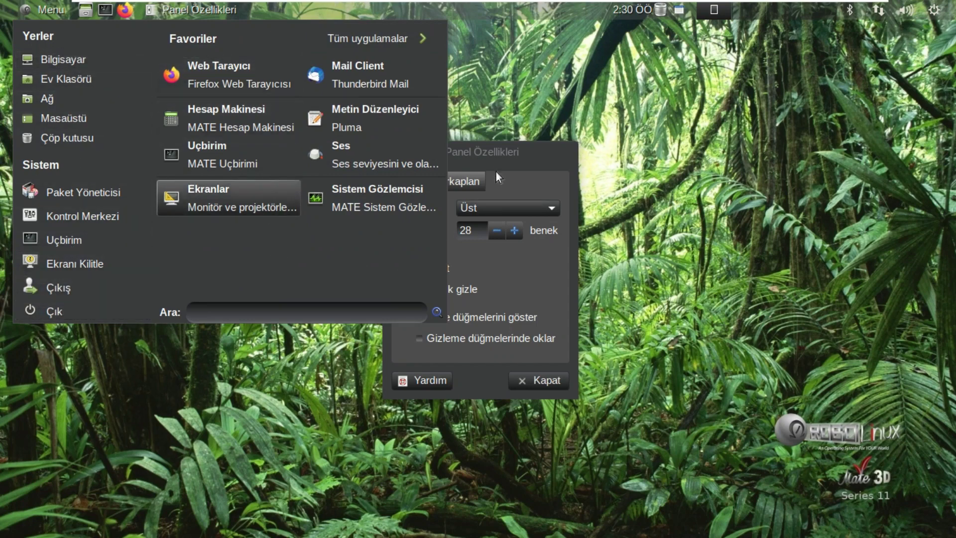
left_click(513, 153)
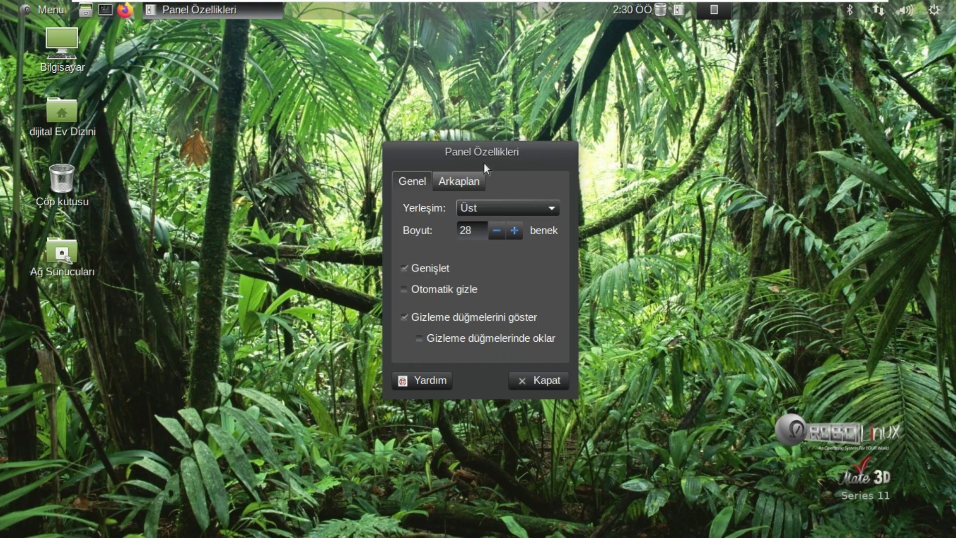
left_click(498, 207)
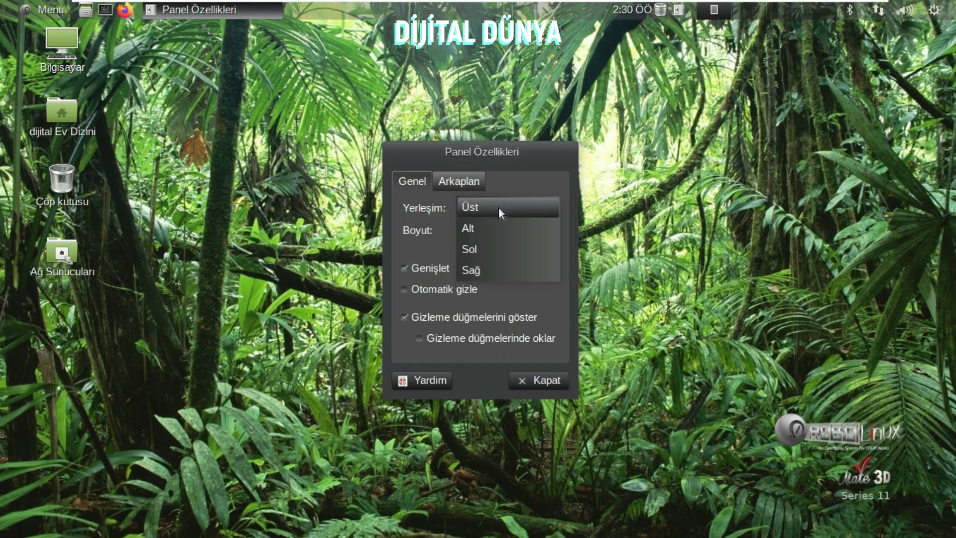
left_click(490, 249)
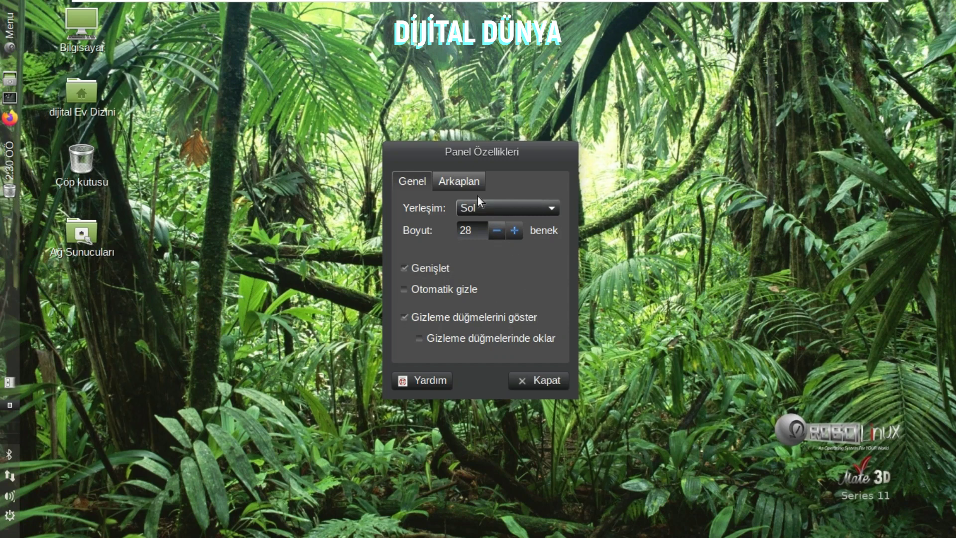
left_click(501, 204)
left_click(500, 229)
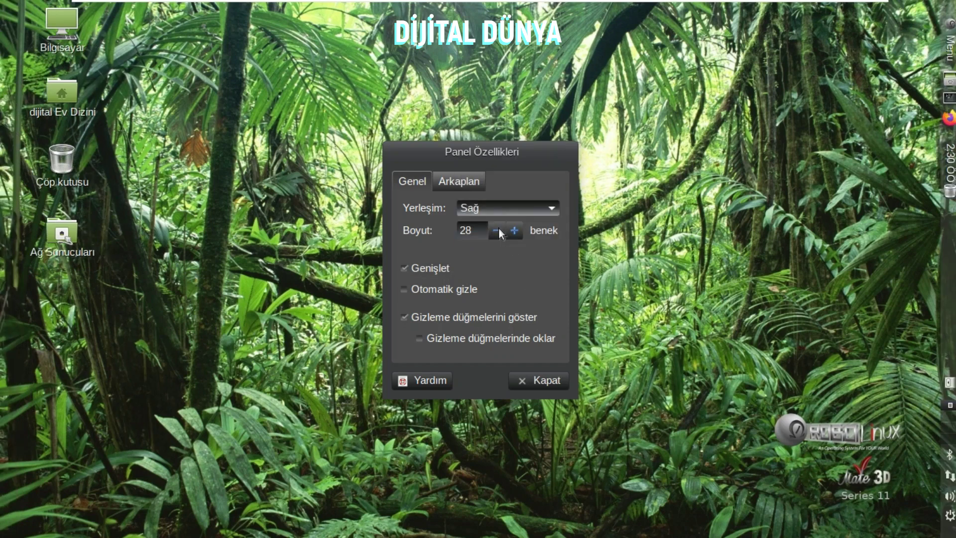
left_click(944, 48)
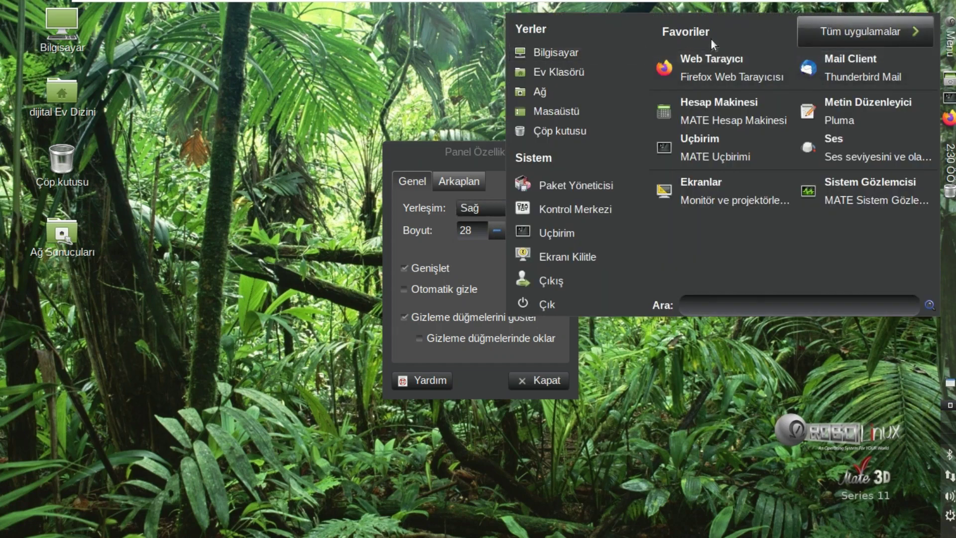
left_click(394, 73)
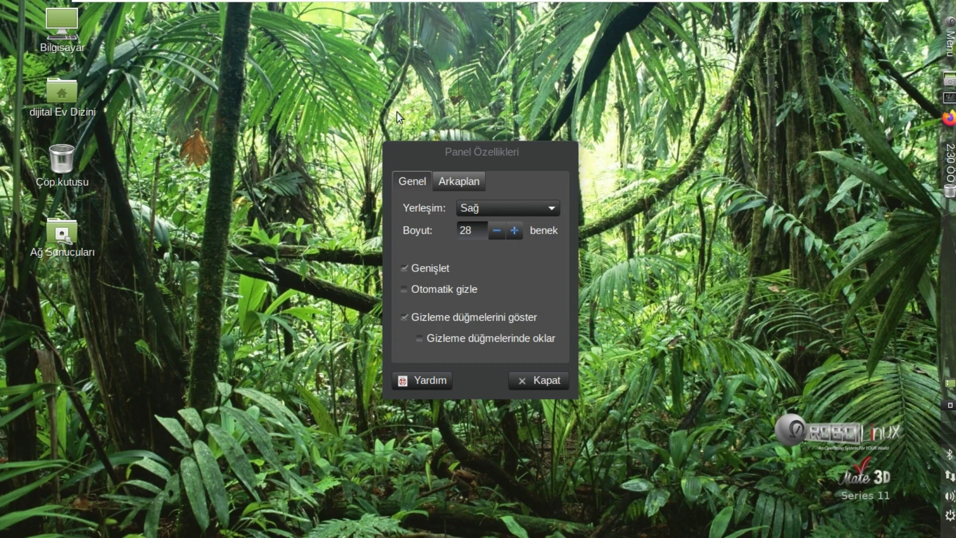
left_click(480, 208)
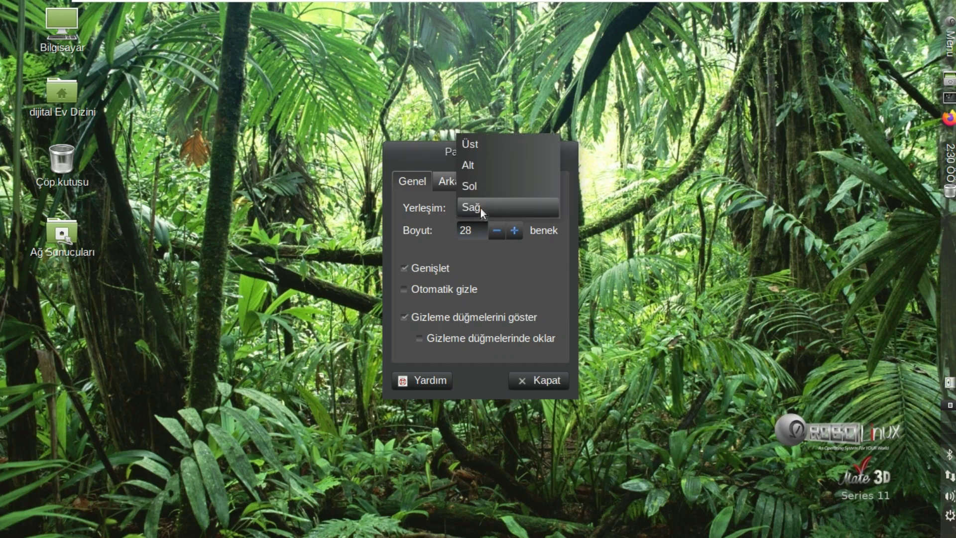
left_click(506, 165)
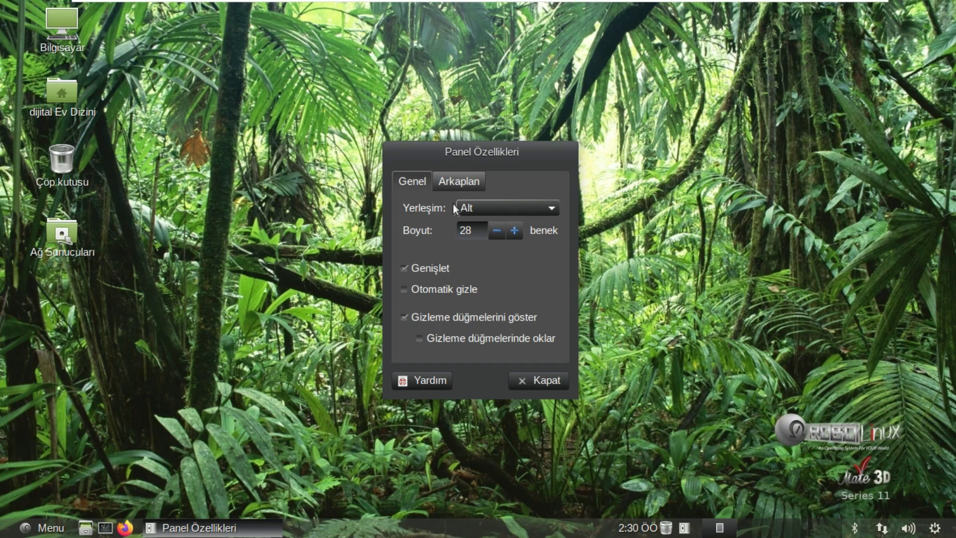
left_click(460, 181)
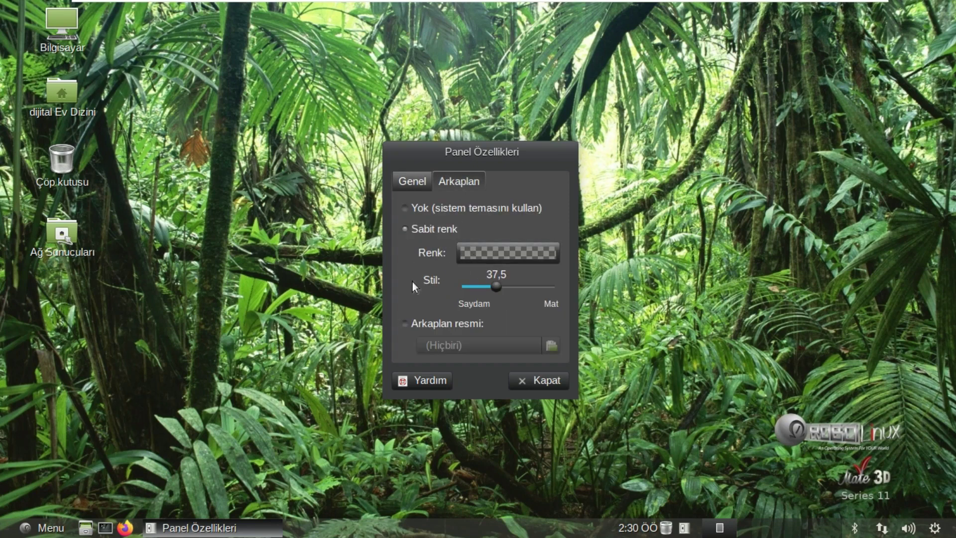
left_click(533, 384)
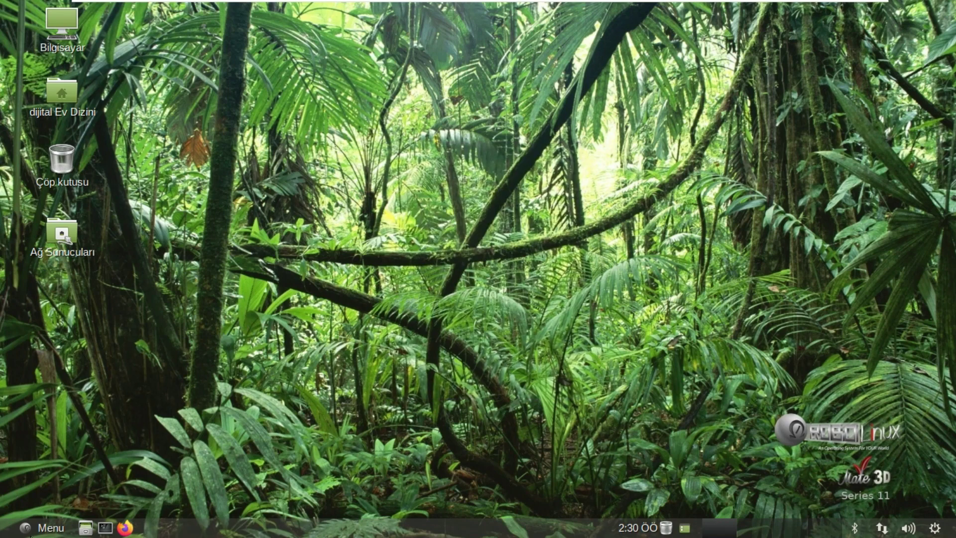
Start LibreOffice from the main menu's Tüm uygulamalar > Ofis category
left_click(47, 529)
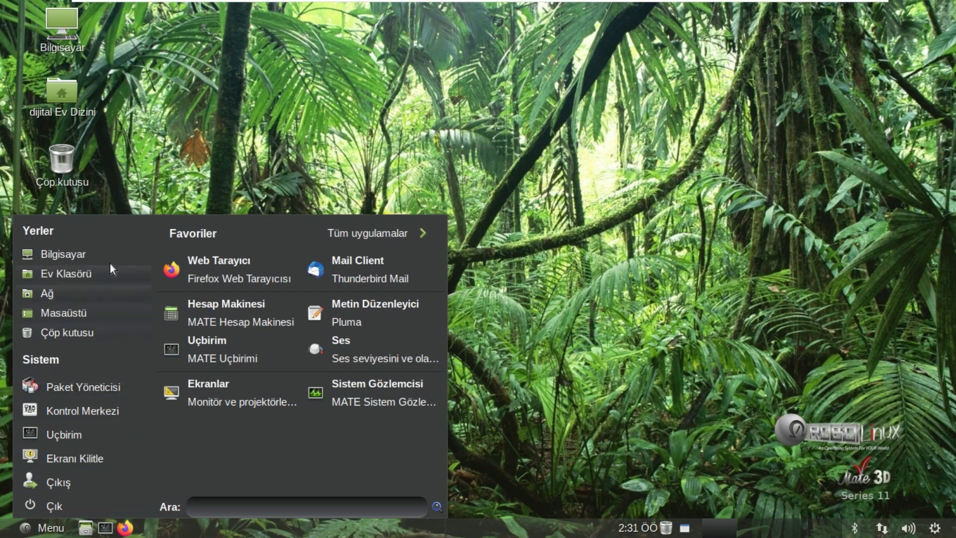
left_click(371, 233)
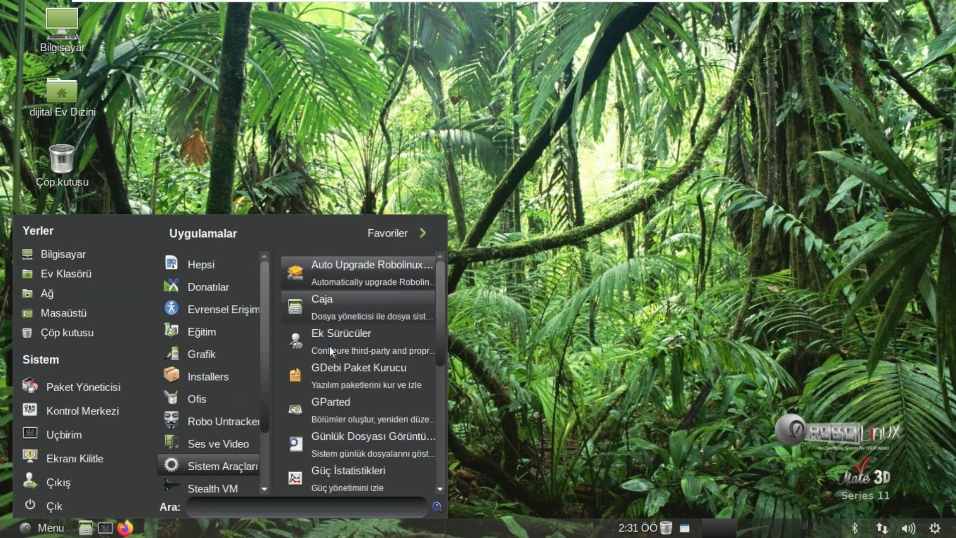
mouse_move(226, 398)
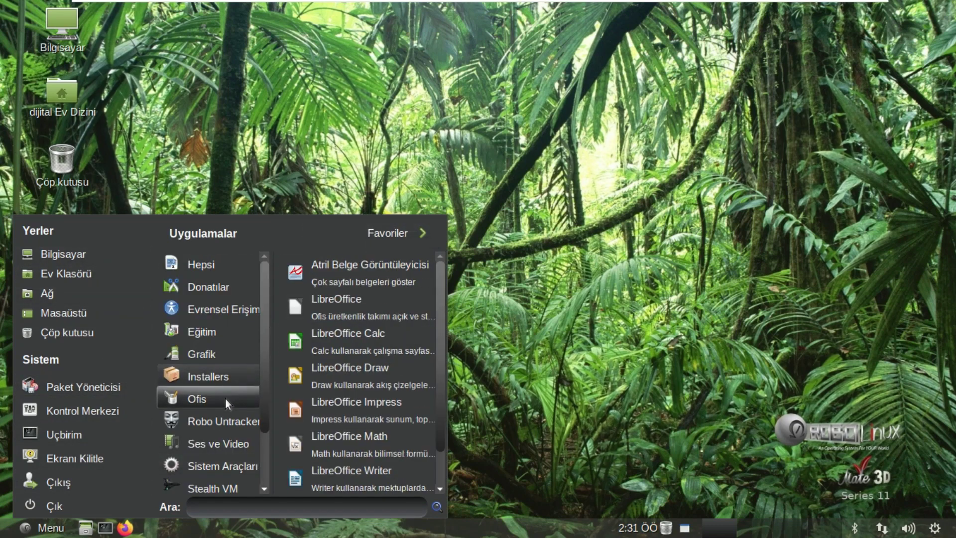
left_click(369, 299)
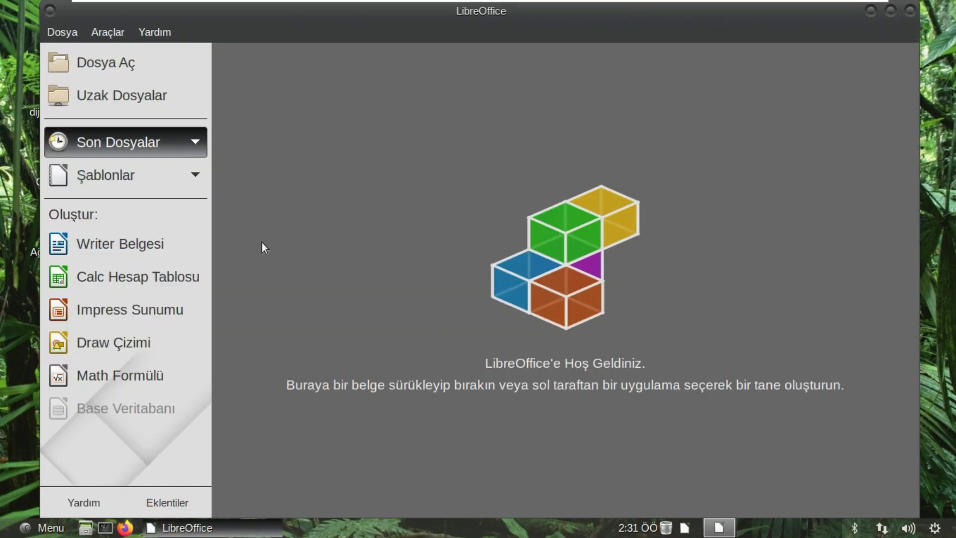
Create a blank Writer document, browse its menus and line spacing, then close it
left_click(130, 244)
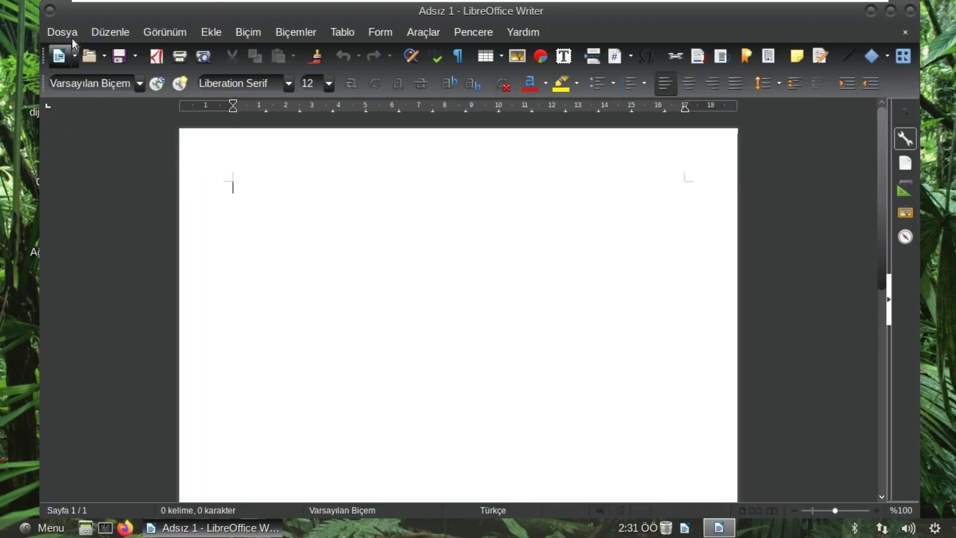
left_click(60, 34)
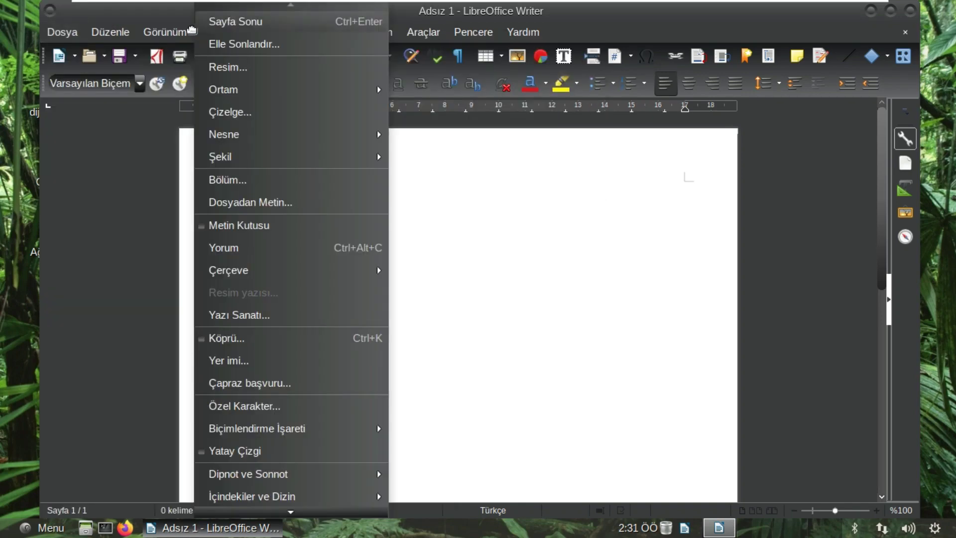
mouse_move(154, 29)
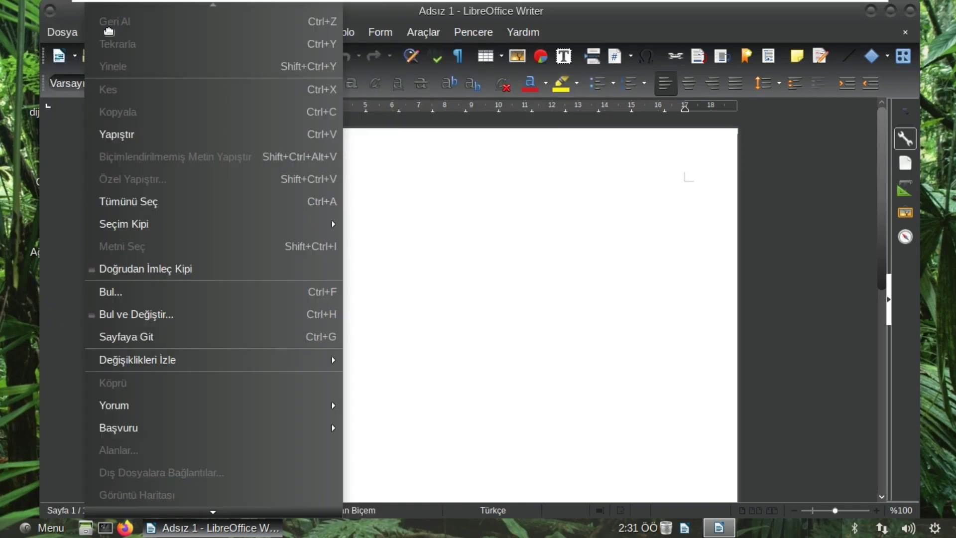
mouse_move(446, 34)
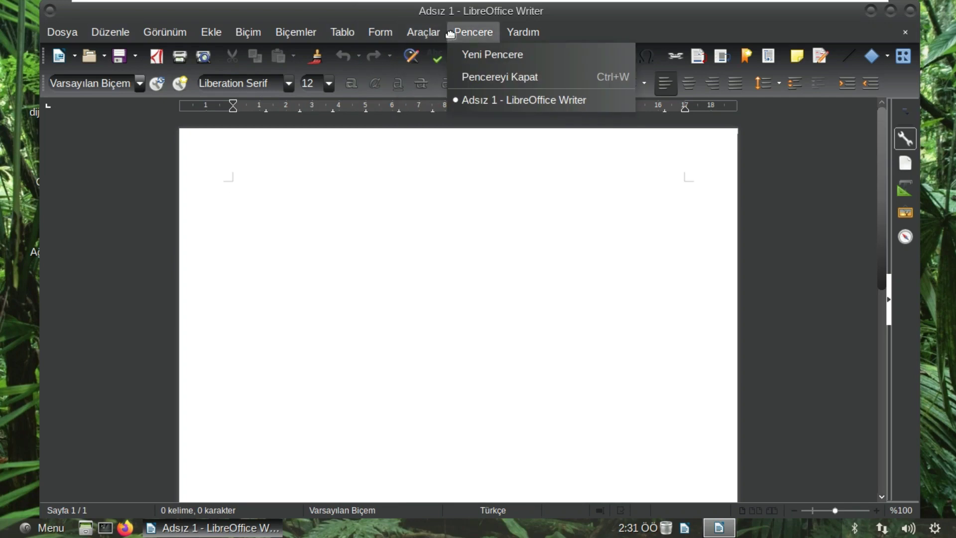
mouse_move(523, 31)
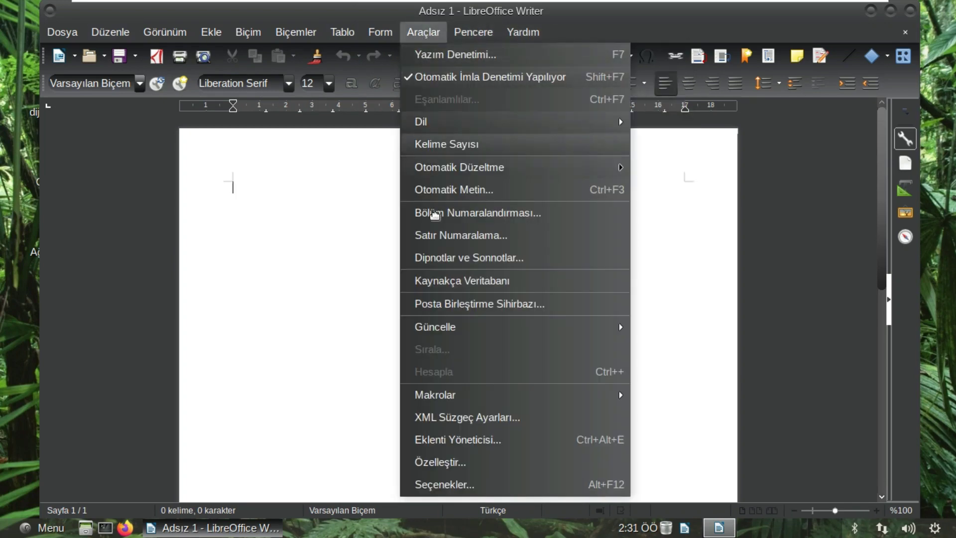
mouse_move(380, 32)
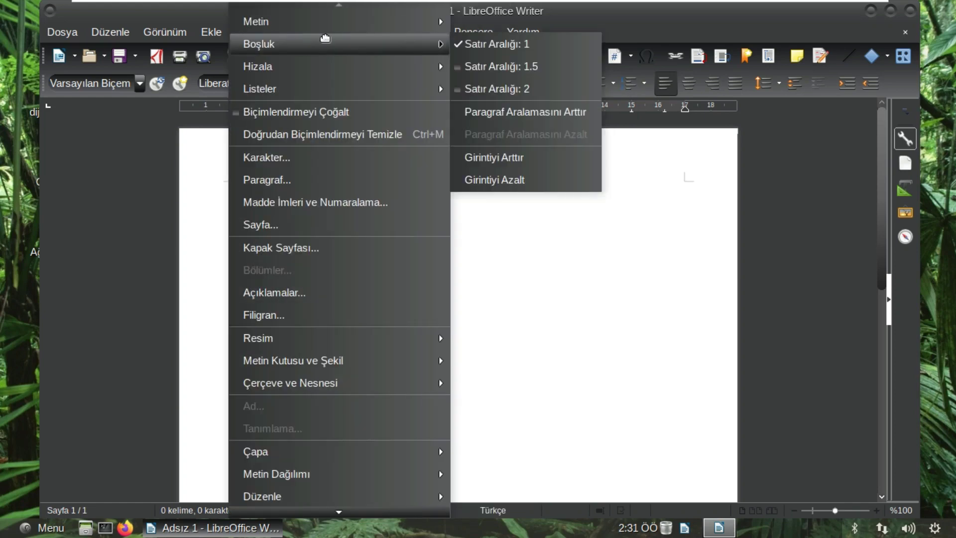
left_click(745, 41)
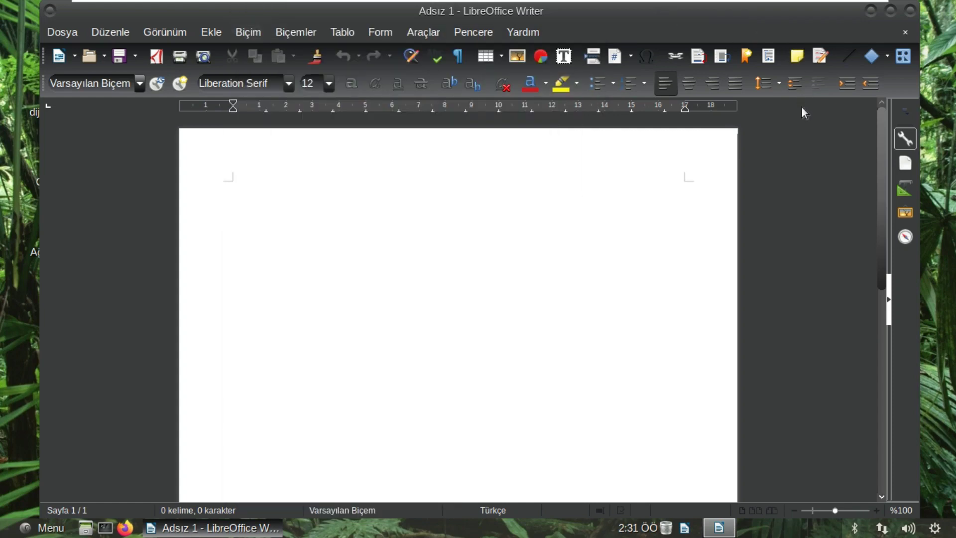
mouse_move(563, 12)
left_mouse_down()
mouse_move(569, 21)
mouse_move(631, 25)
mouse_move(472, 16)
mouse_move(588, 40)
mouse_move(566, 43)
mouse_move(547, 29)
mouse_move(554, 13)
mouse_move(647, 36)
mouse_move(540, 30)
mouse_move(587, 25)
mouse_move(578, 19)
left_mouse_up()
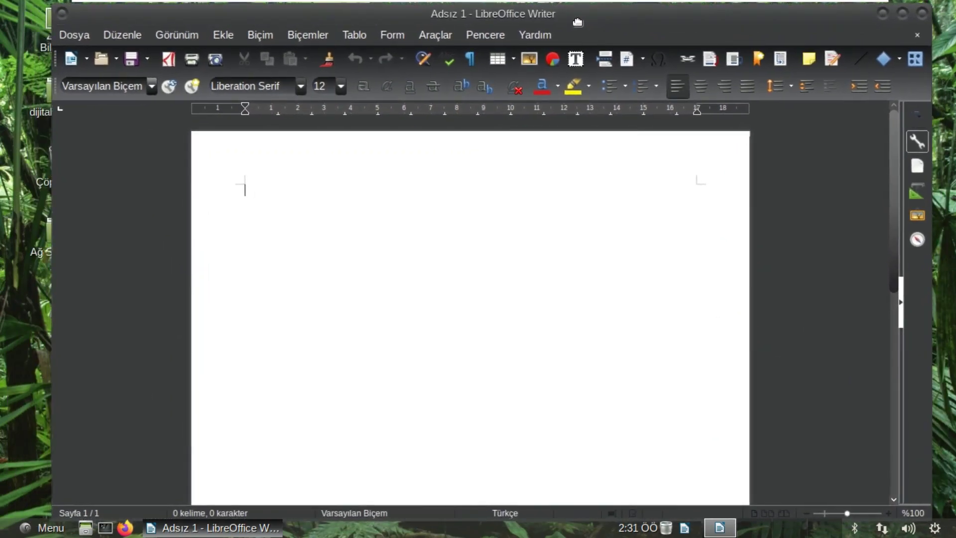
left_click(919, 13)
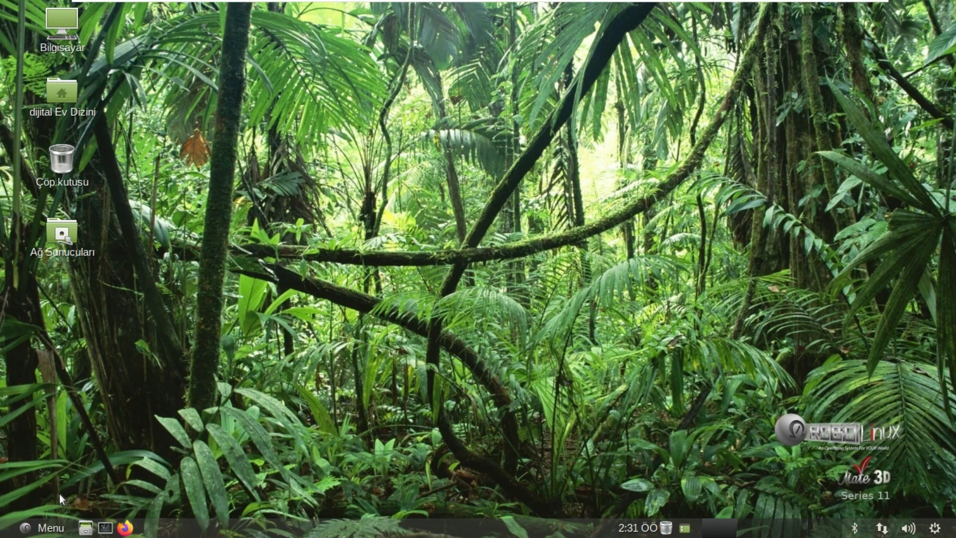
Launch BleachBit Installer from the main menu's Installers category
left_click(47, 528)
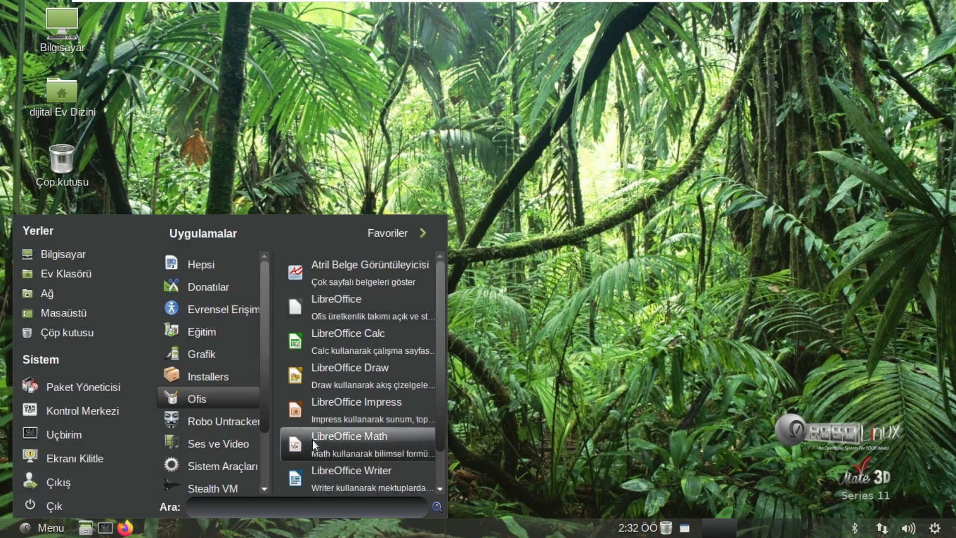
mouse_move(232, 369)
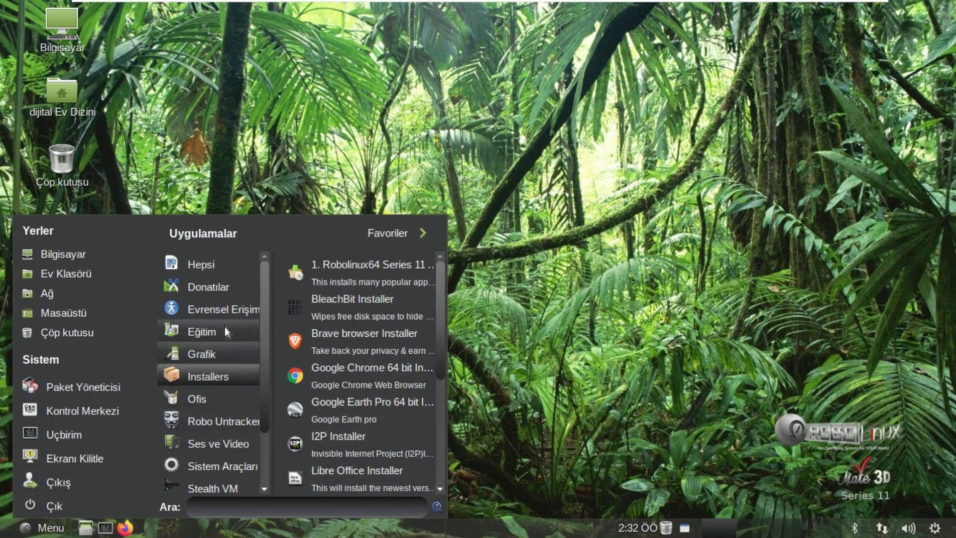
mouse_move(216, 288)
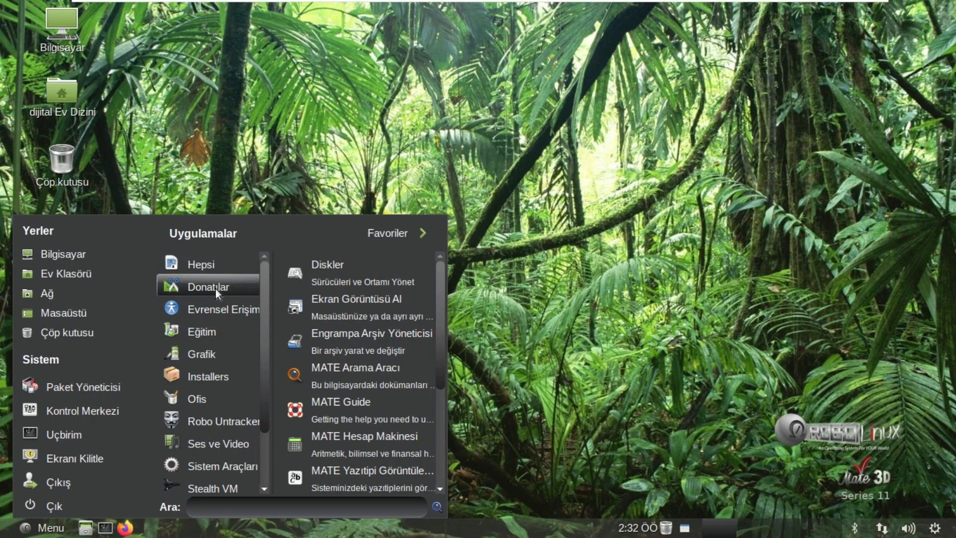
mouse_move(203, 357)
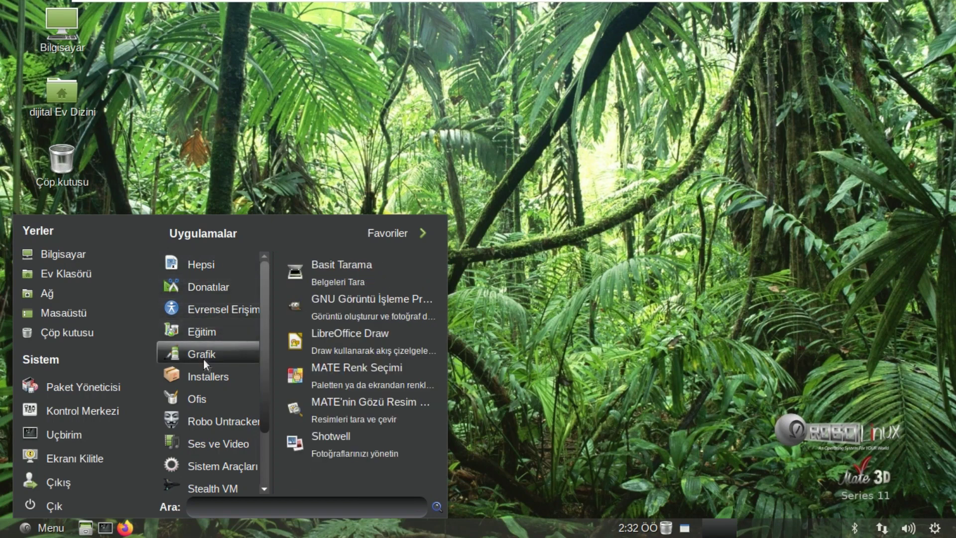
mouse_move(202, 377)
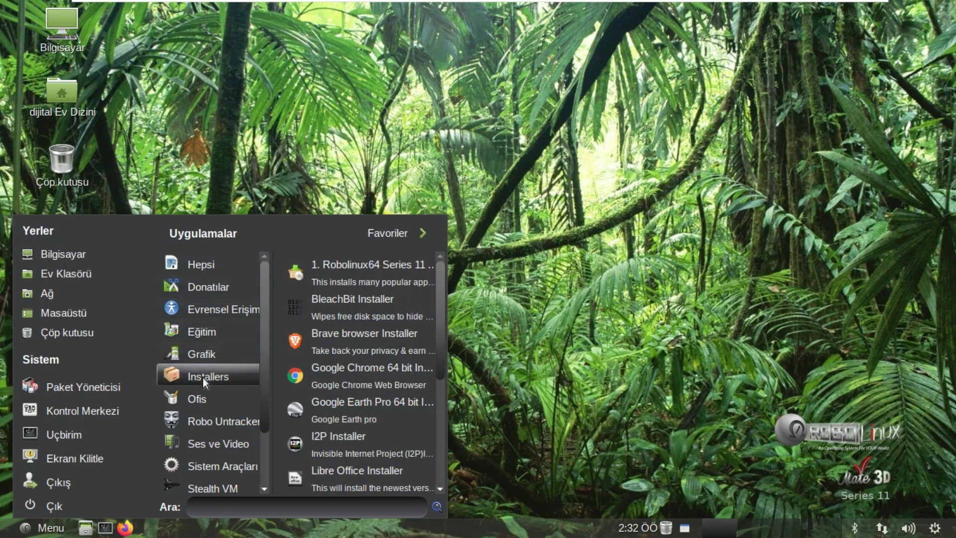
left_click(369, 302)
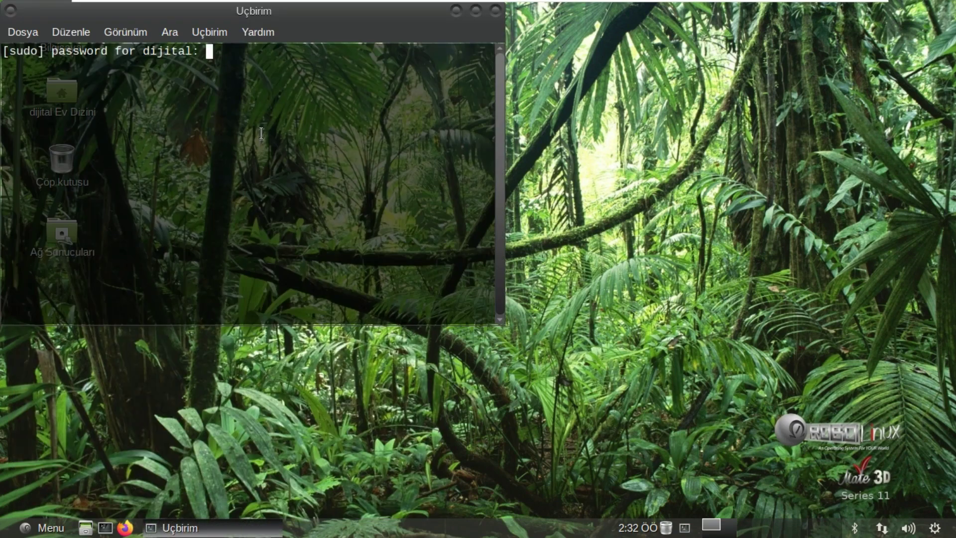
Submit the sudo password and acknowledge the Robolinux loading notice
key("Return")
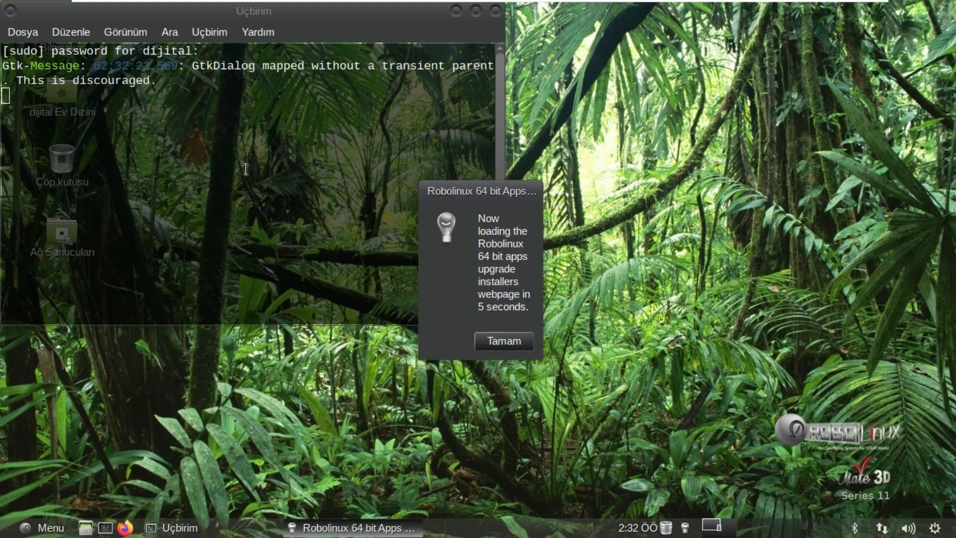
left_click(504, 342)
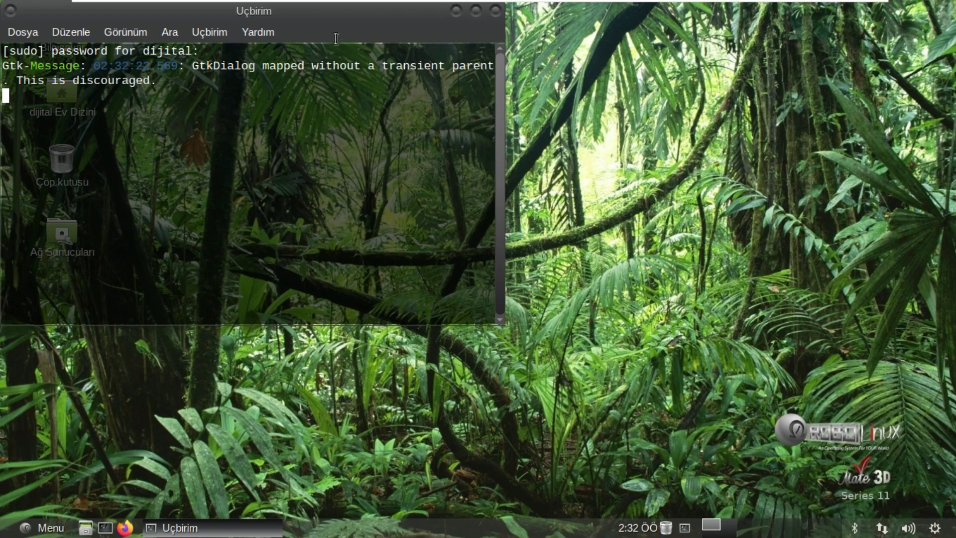
left_click_drag(338, 28, 447, 44)
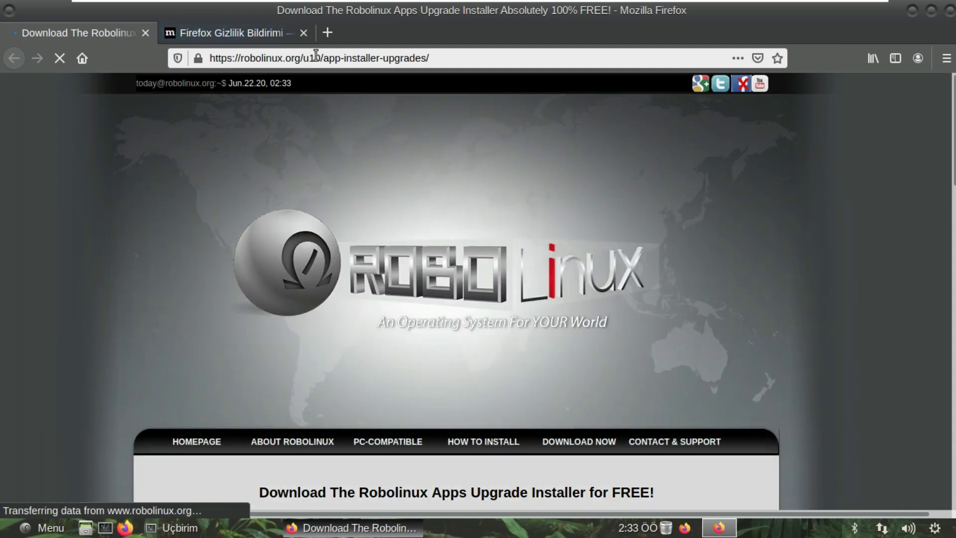
Close the 'Firefox Gizlilik Bildirimi' tab and scroll down the Robolinux upgrade installer page
left_click(304, 33)
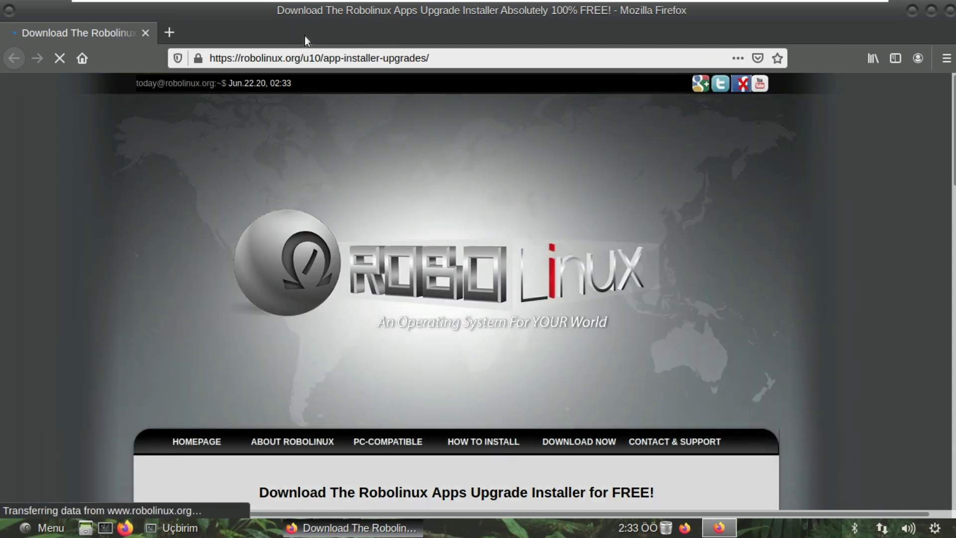
scroll(510, 284, "down", 5)
scroll(649, 319, "down", 3)
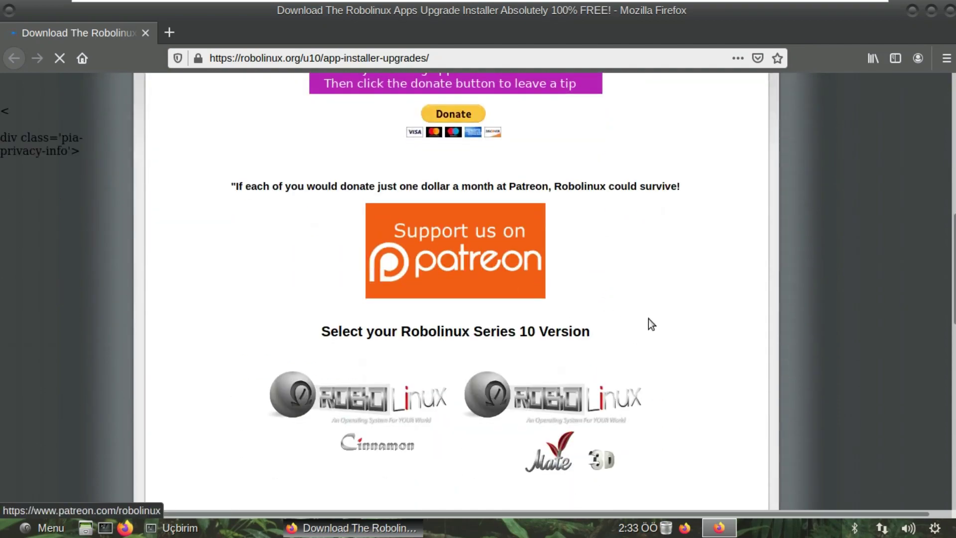
scroll(600, 316, "down", 6)
scroll(595, 315, "down", 3)
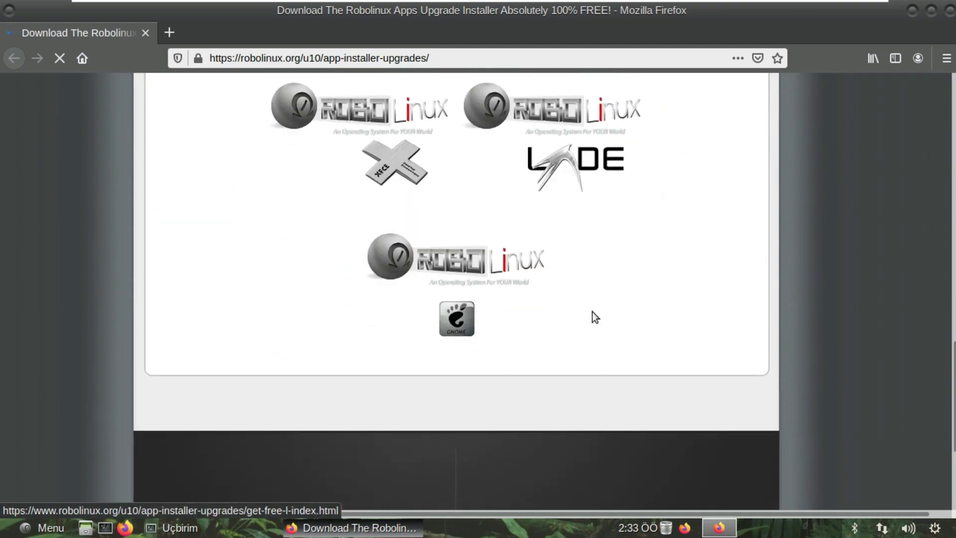
scroll(592, 312, "down", 3)
Review the Series 10 choices (Cinnamon, Mate 3D, Xfce, LXDE, GNOME), then close Firefox
scroll(591, 311, "up", 6)
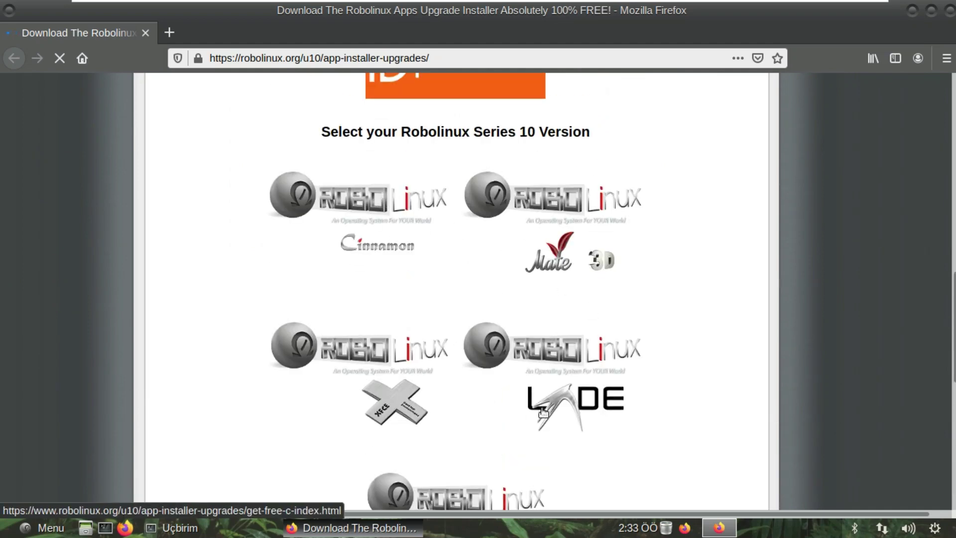
scroll(592, 386, "up", 3)
scroll(499, 336, "down", 10)
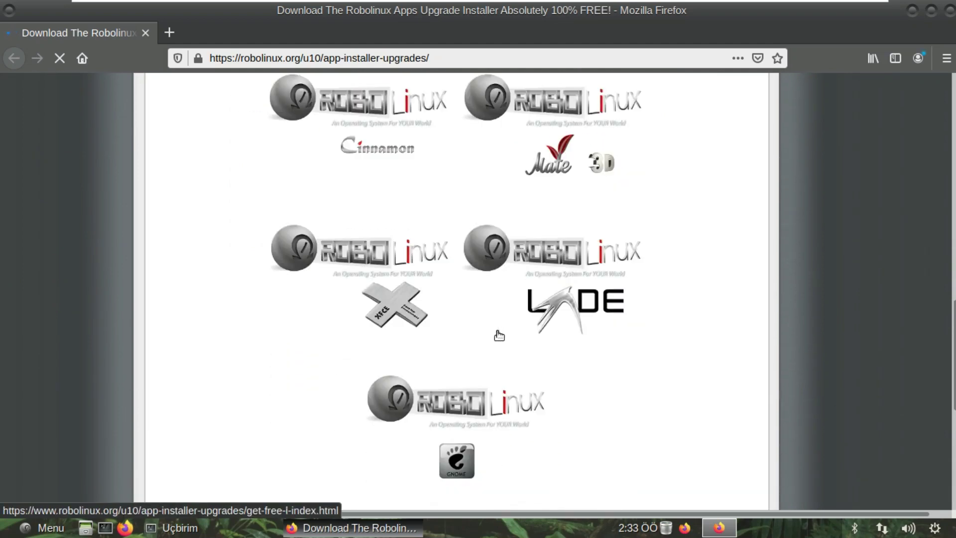
scroll(528, 353, "up", 10)
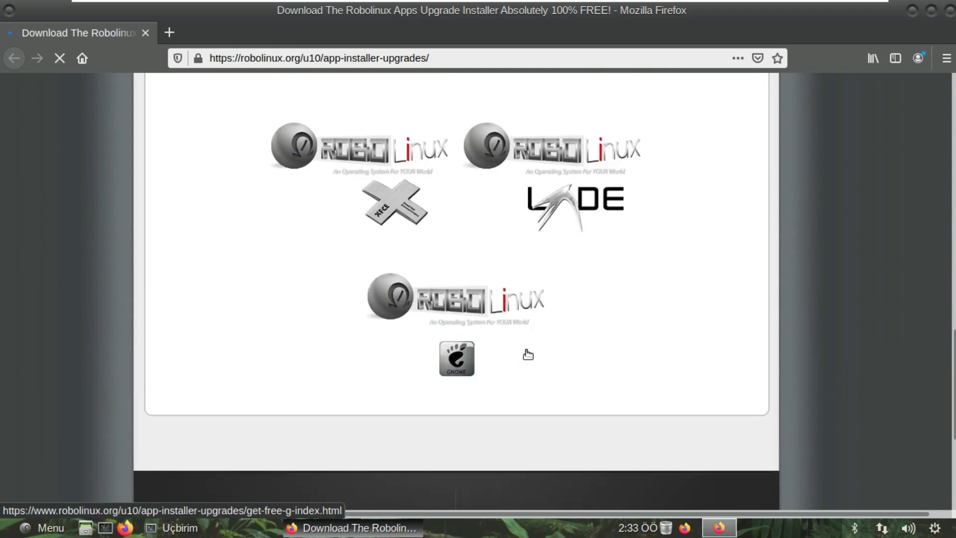
scroll(526, 348, "up", 3)
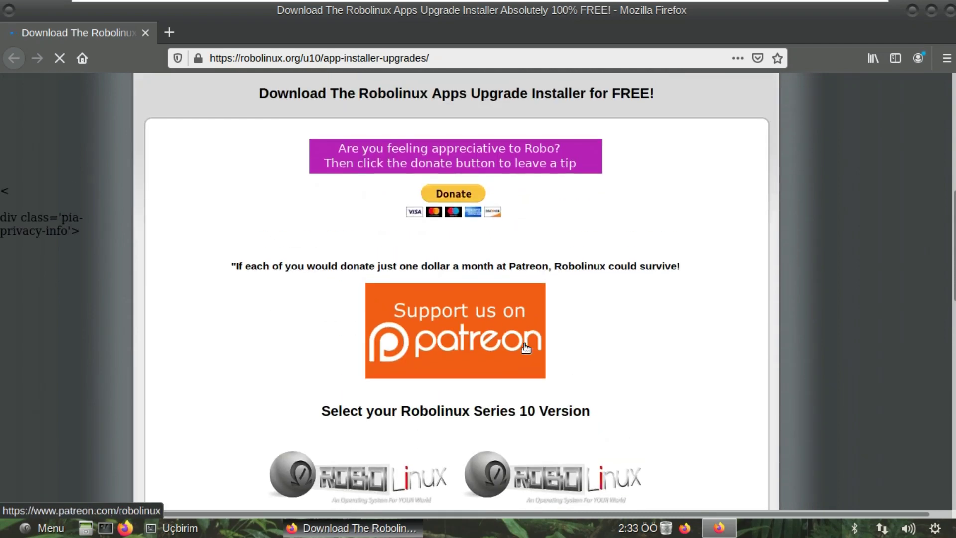
scroll(538, 334, "down", 2)
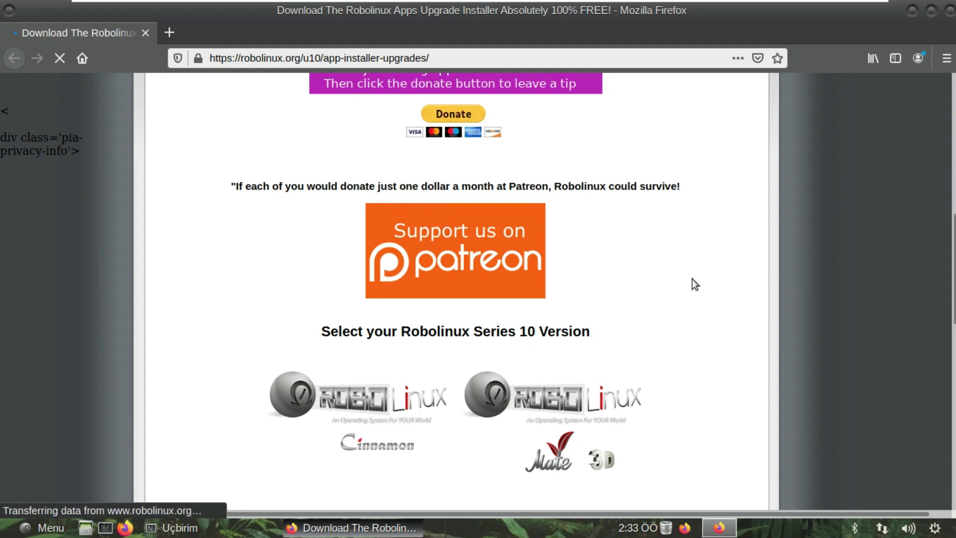
scroll(692, 282, "down", 3)
scroll(687, 282, "down", 8)
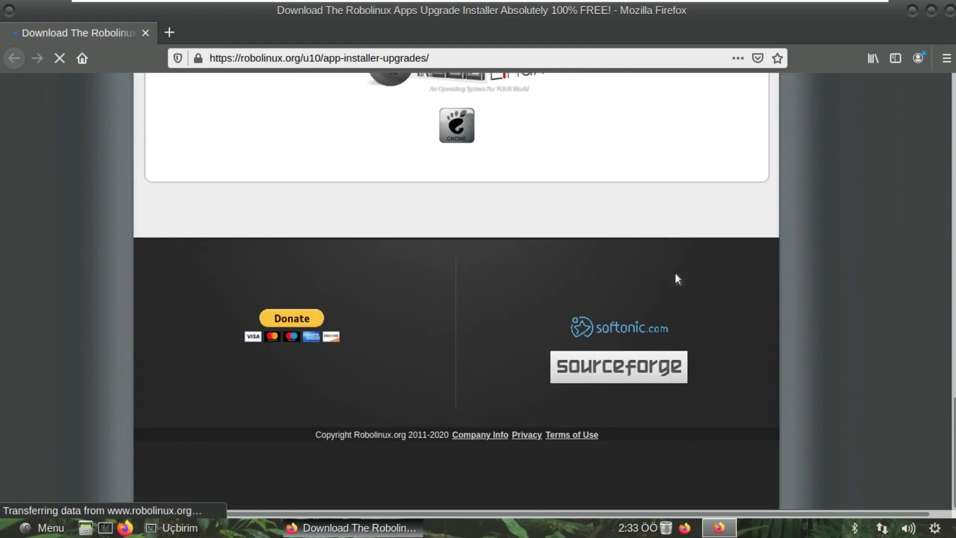
left_click(950, 10)
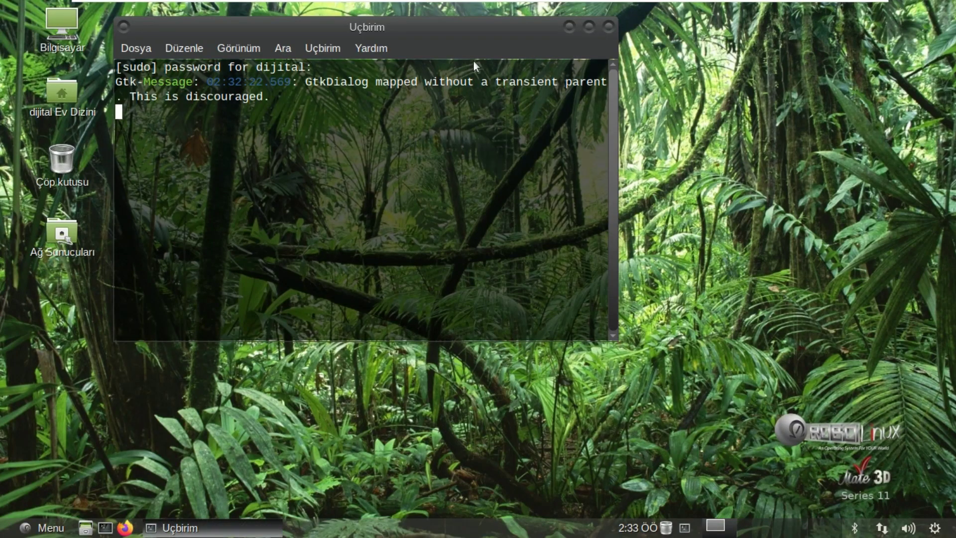
Close the terminal and launch Wireshark Installer from the Menu's Installers category
left_click(609, 27)
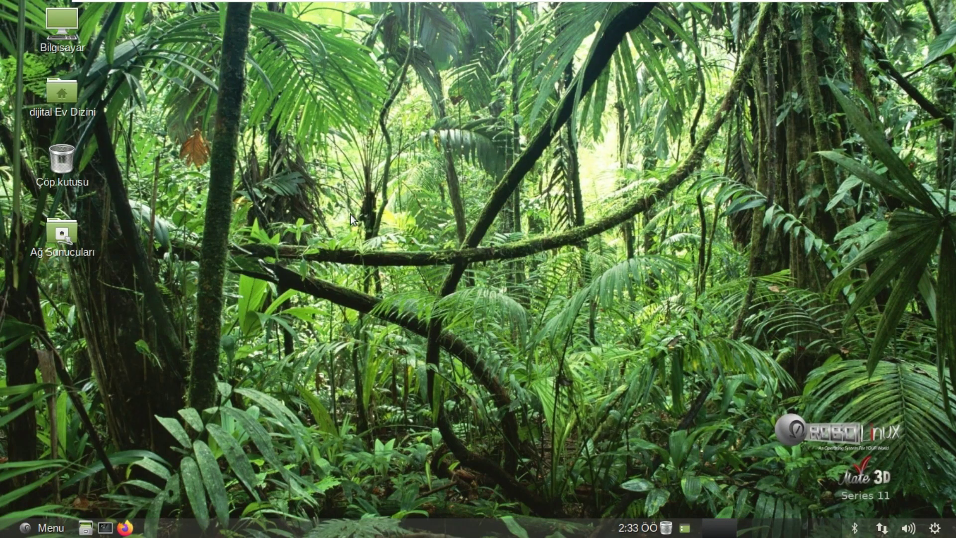
left_click(45, 528)
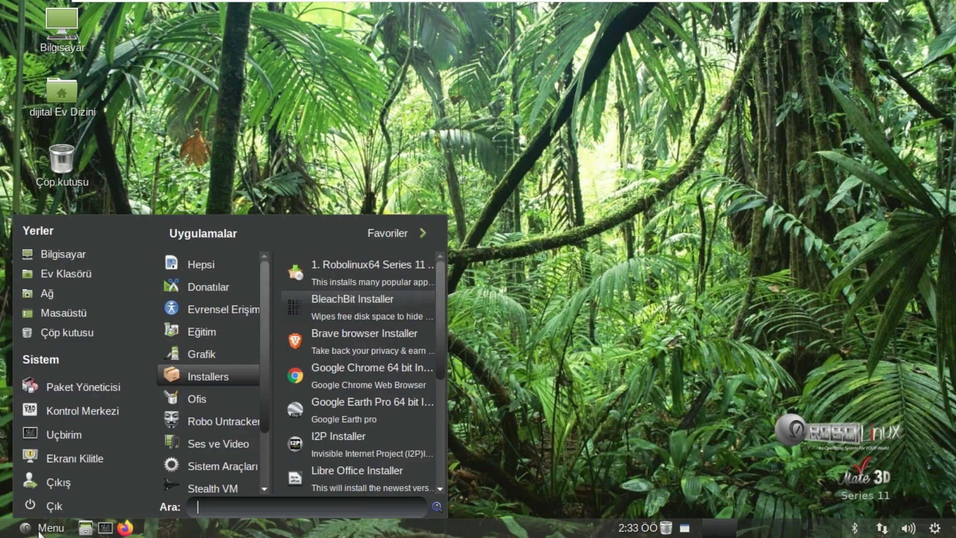
mouse_move(231, 391)
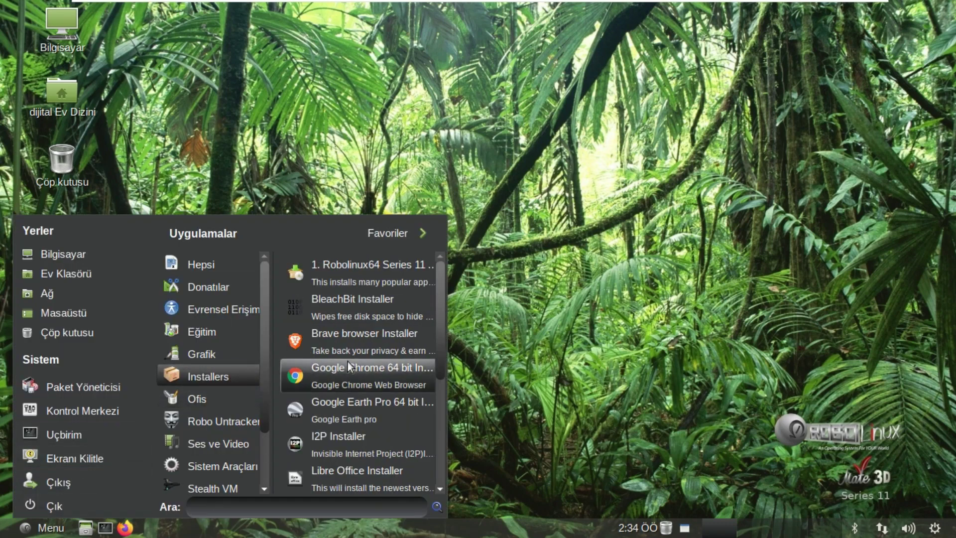
scroll(348, 355, "down", 3)
scroll(349, 355, "down", 1)
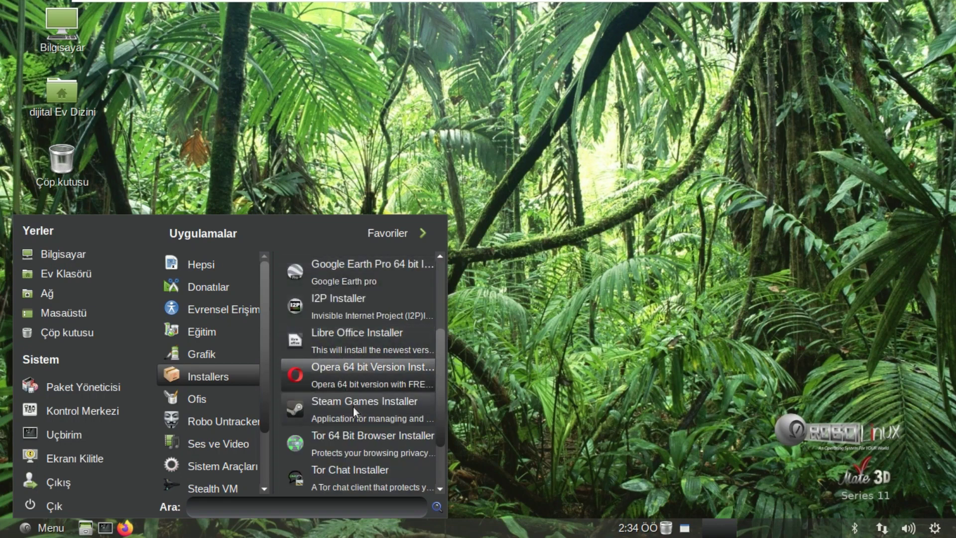
scroll(354, 407, "down", 1)
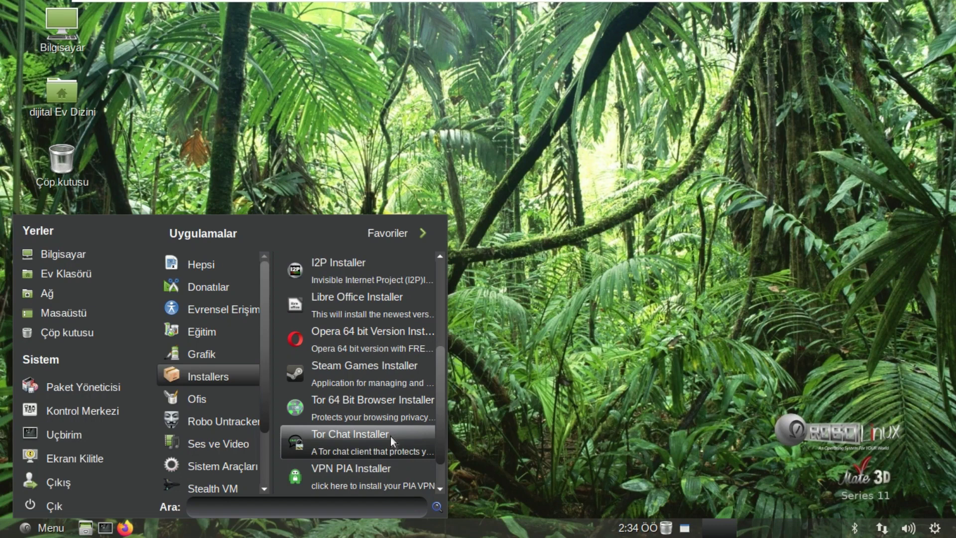
scroll(361, 473, "down", 1)
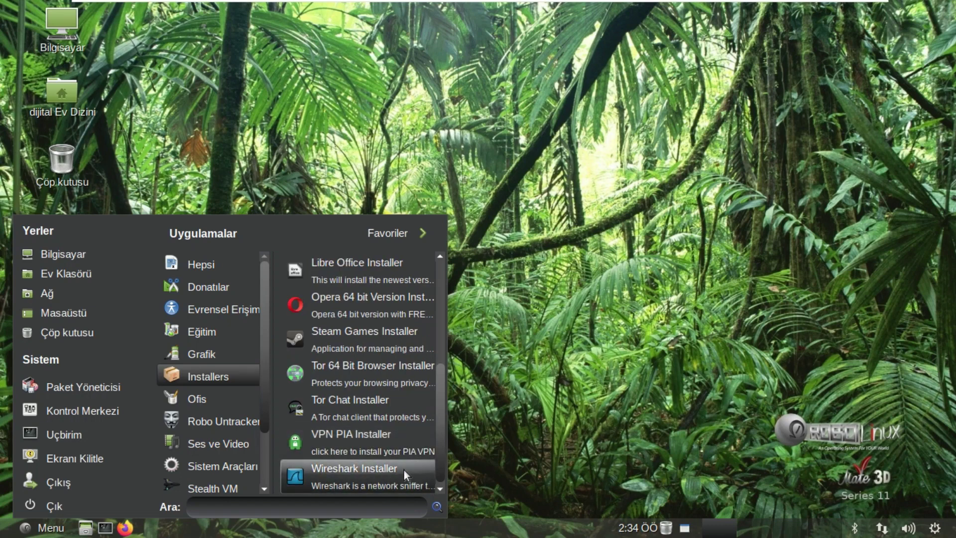
left_click(378, 468)
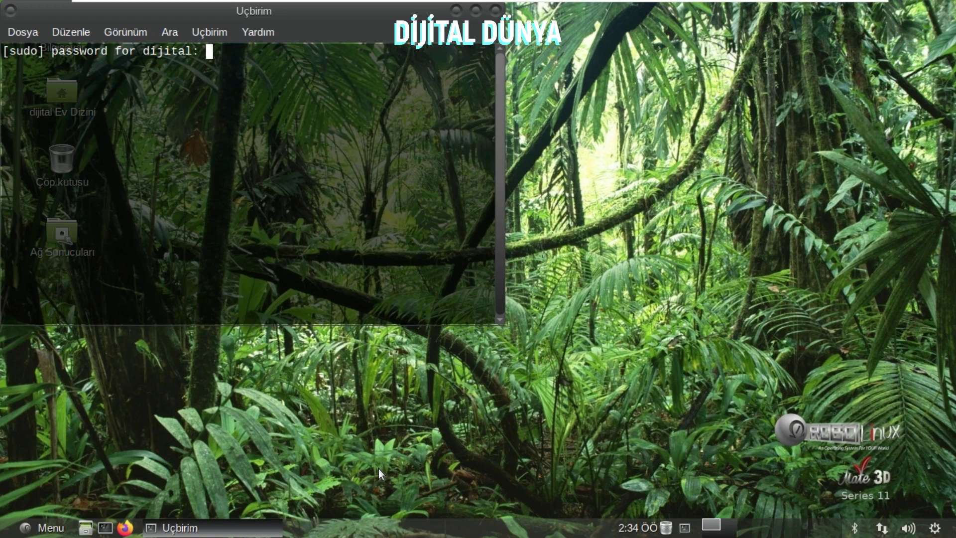
Submit the sudo password, dismiss the Tamam notice, and scroll the Apps Upgrade Installer page
key("Return")
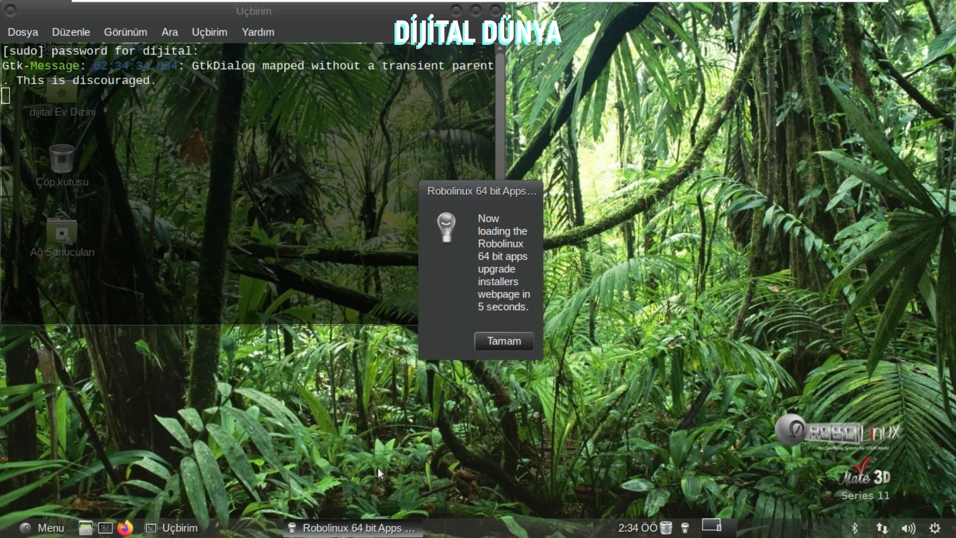
left_click(511, 340)
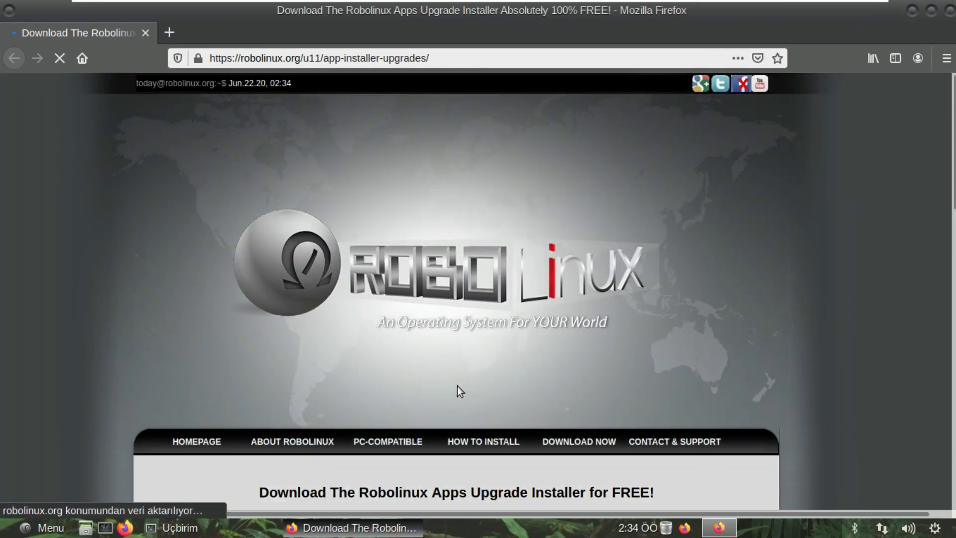
scroll(457, 387, "down", 2)
scroll(458, 386, "down", 10)
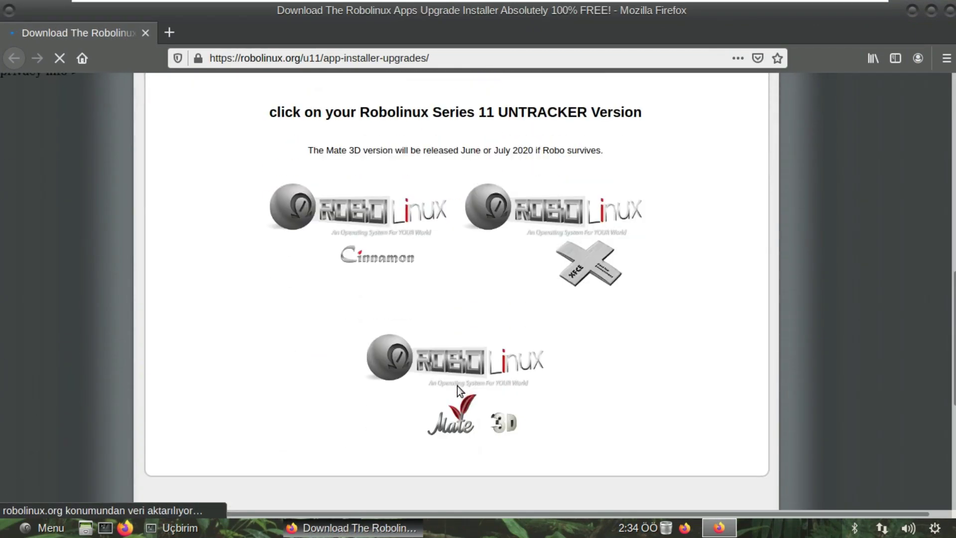
scroll(457, 387, "down", 4)
Review the Series 11 Cinnamon, Xfce and Mate 3D offerings, then close Firefox and the terminal
scroll(456, 386, "up", 7)
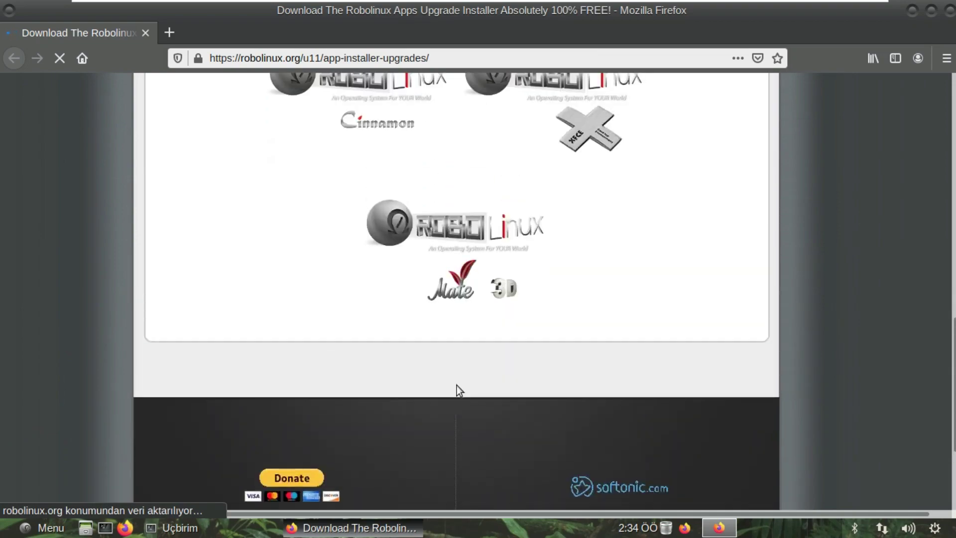
scroll(458, 390, "up", 8)
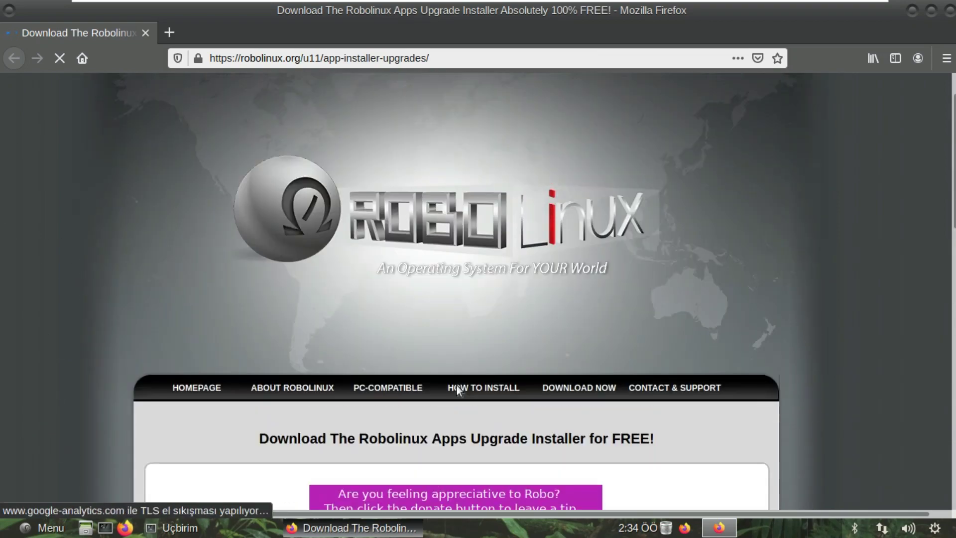
scroll(457, 385, "down", 5)
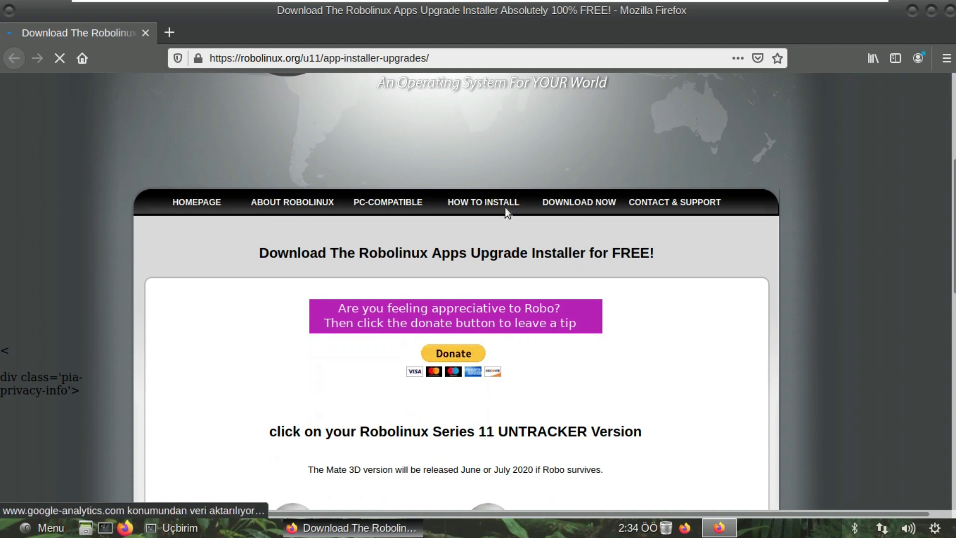
left_click(950, 10)
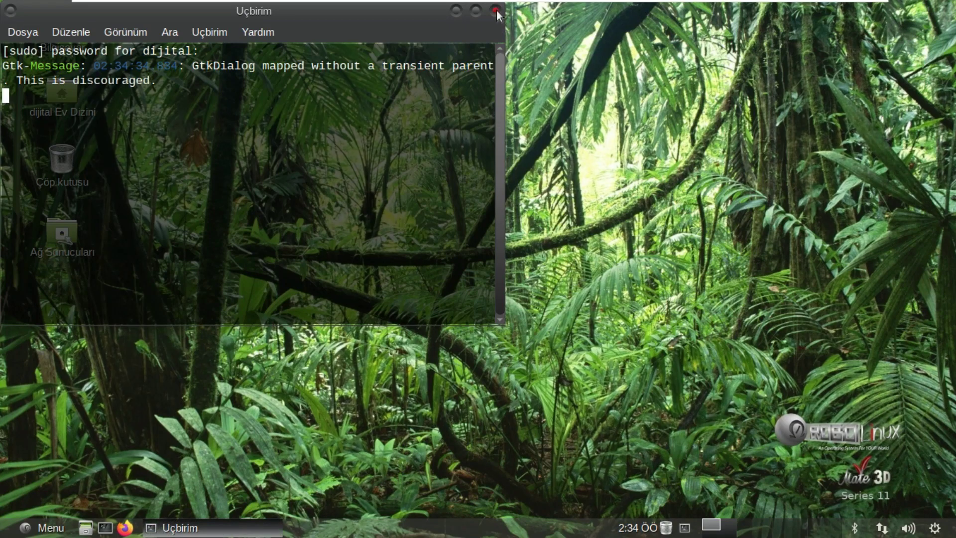
left_click(496, 11)
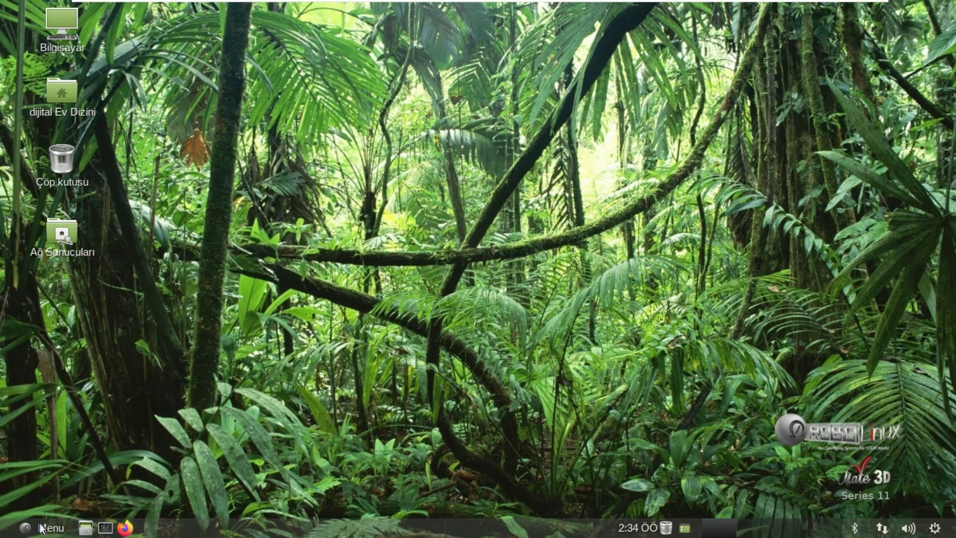
Run the Mac addresses list report, then launch Robo Untracker Installer from the Robo Untracker category
left_click(43, 528)
mouse_move(192, 399)
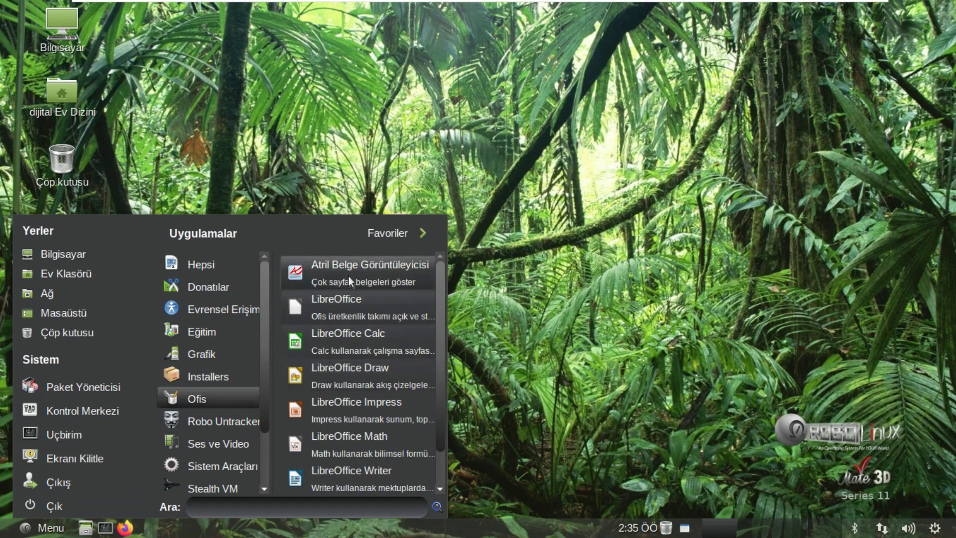
scroll(367, 454, "down", 1)
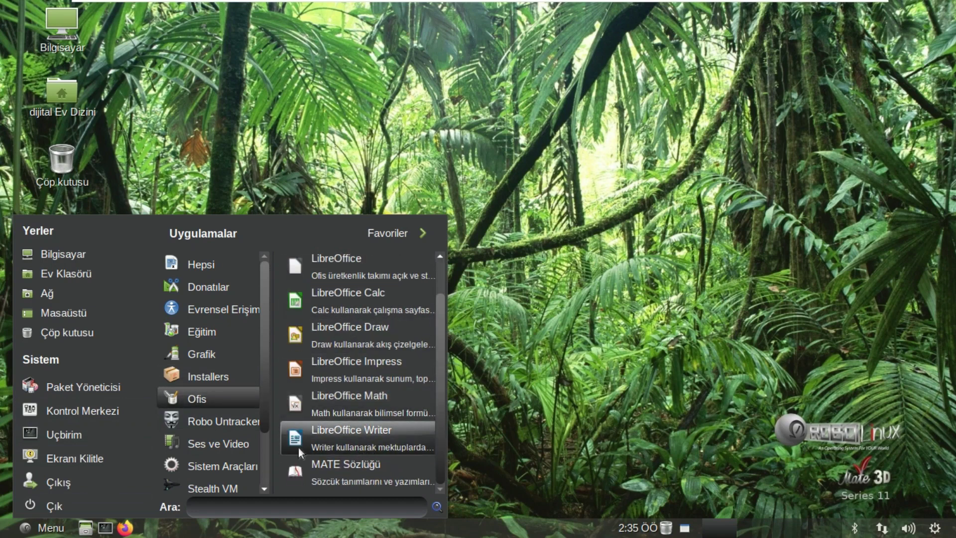
mouse_move(229, 421)
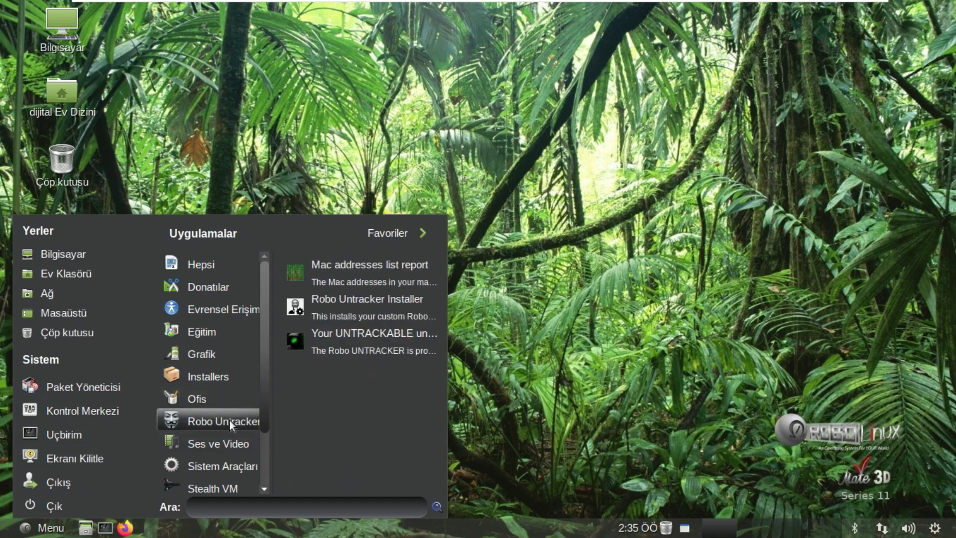
left_click(393, 268)
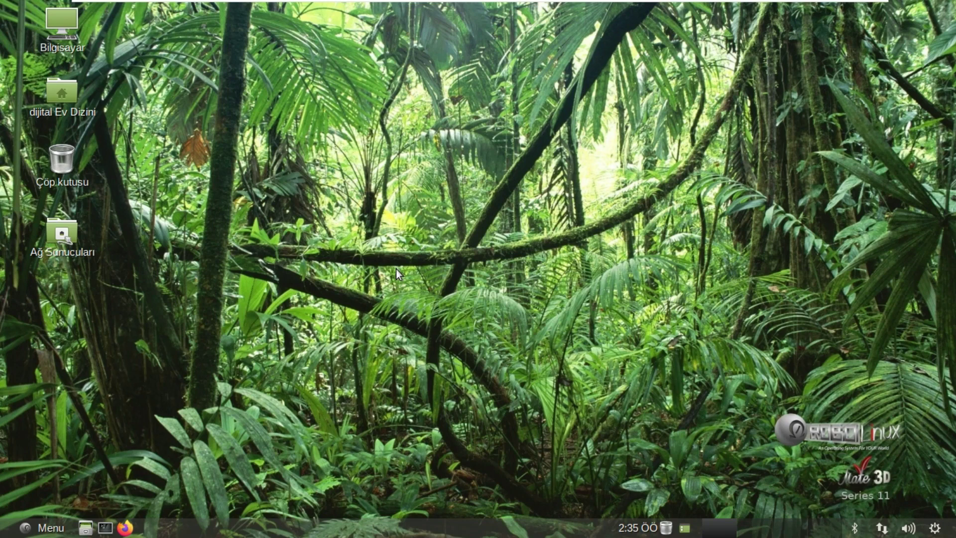
left_click(37, 528)
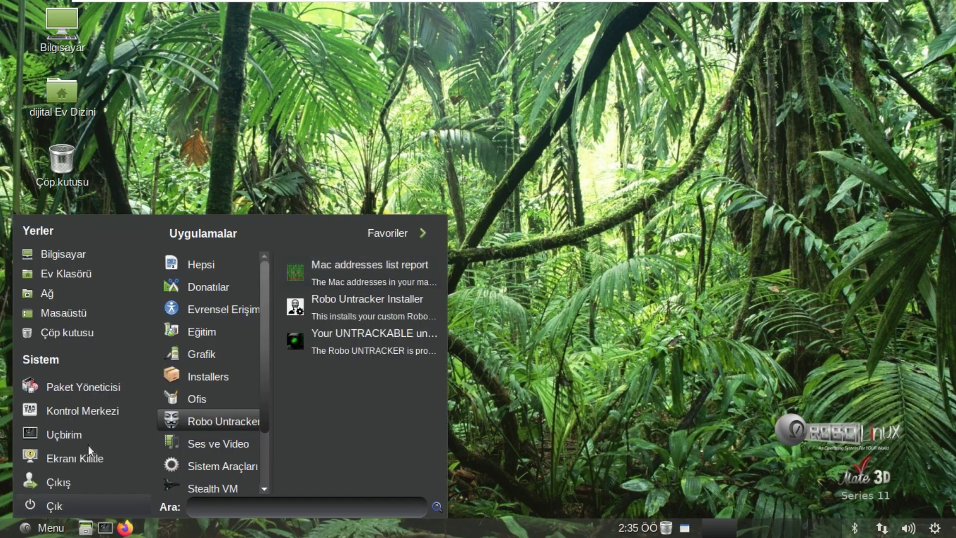
left_click(386, 301)
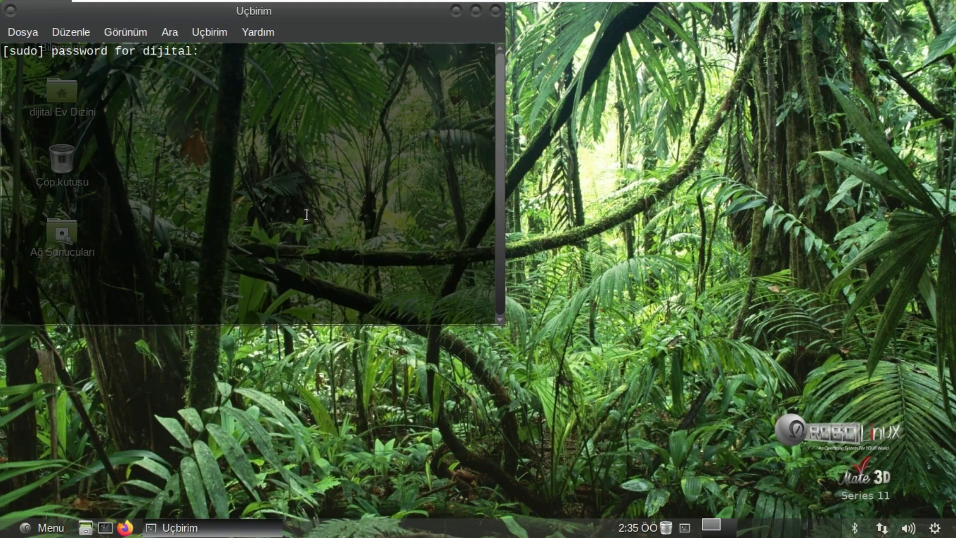
Submit the sudo password, dismiss the Tamam notice, and scroll down the Robo UNTRACKER page
key("Return")
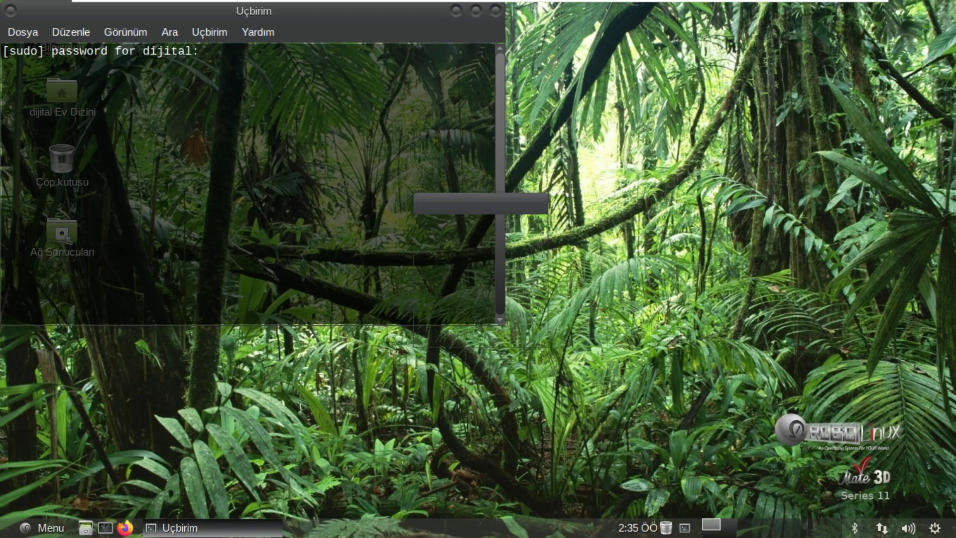
left_click(505, 327)
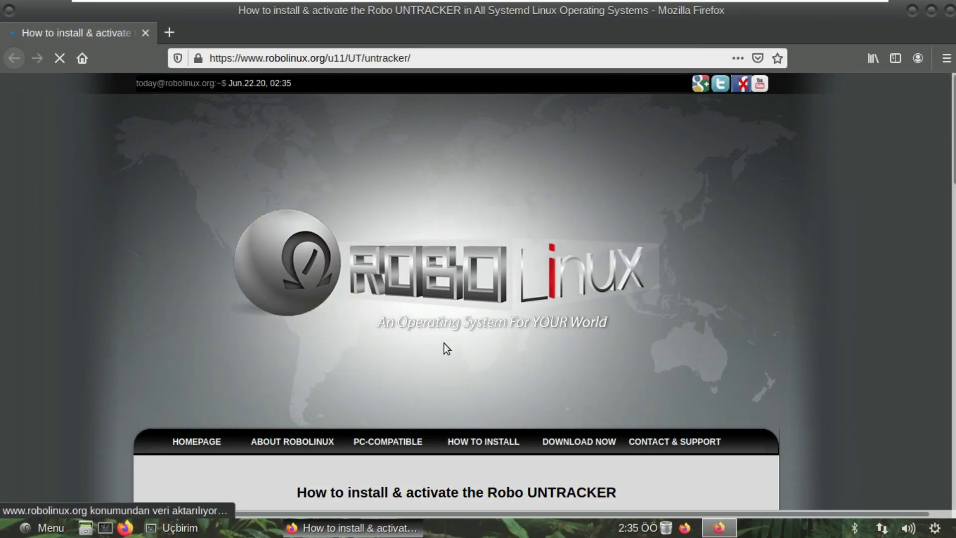
scroll(443, 343, "down", 10)
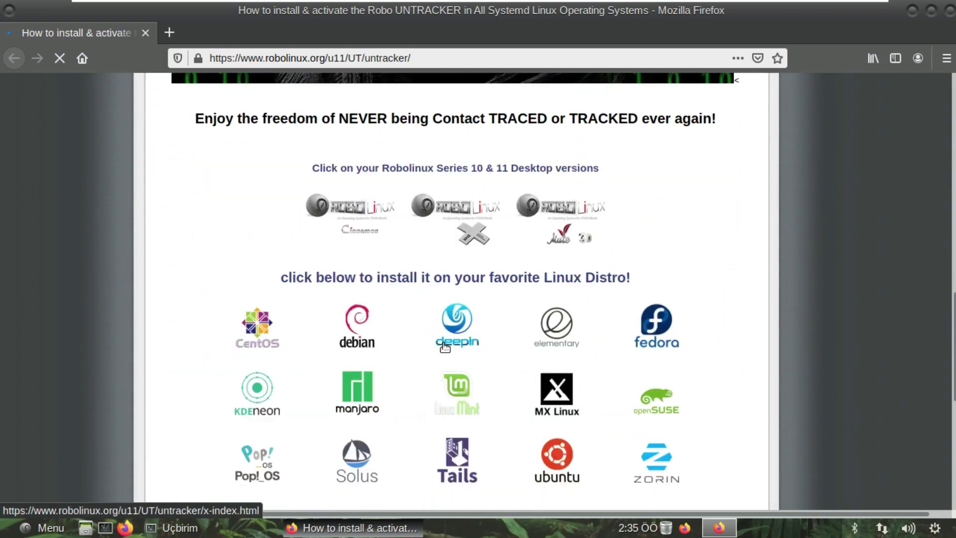
scroll(443, 346, "down", 3)
scroll(432, 379, "down", 1)
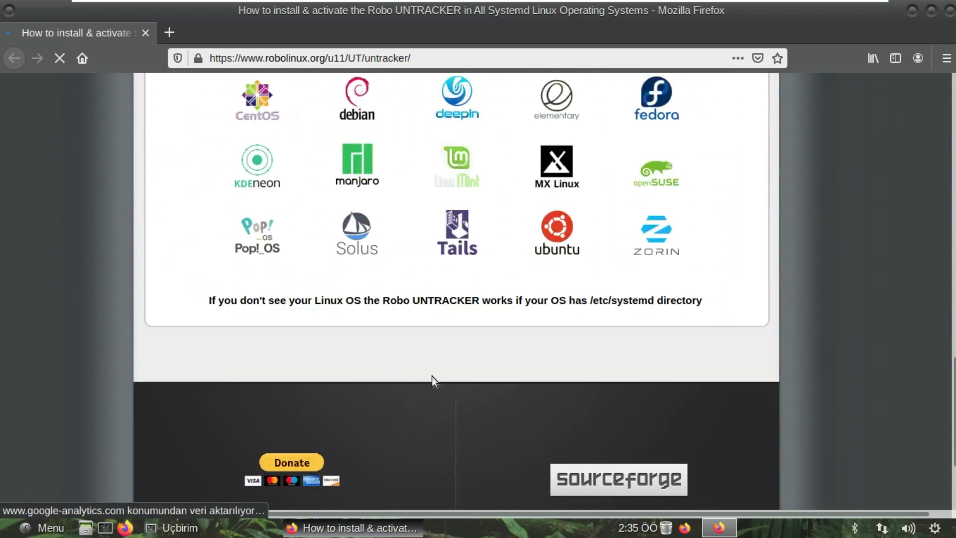
scroll(431, 375, "down", 2)
Look over the supported Linux distro list, then close Firefox and the Uçbirim terminal
scroll(431, 376, "up", 10)
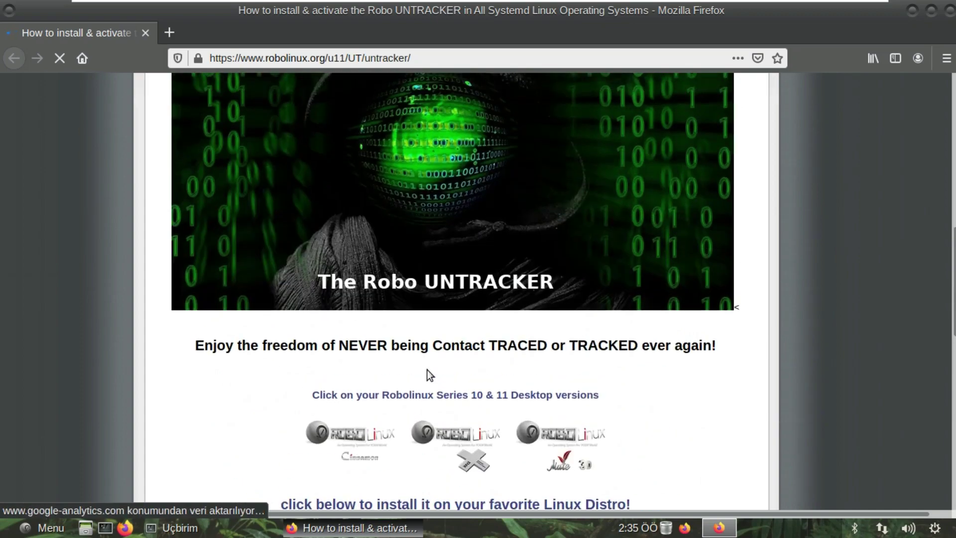
scroll(426, 370, "up", 1)
scroll(427, 370, "down", 2)
scroll(426, 370, "down", 1)
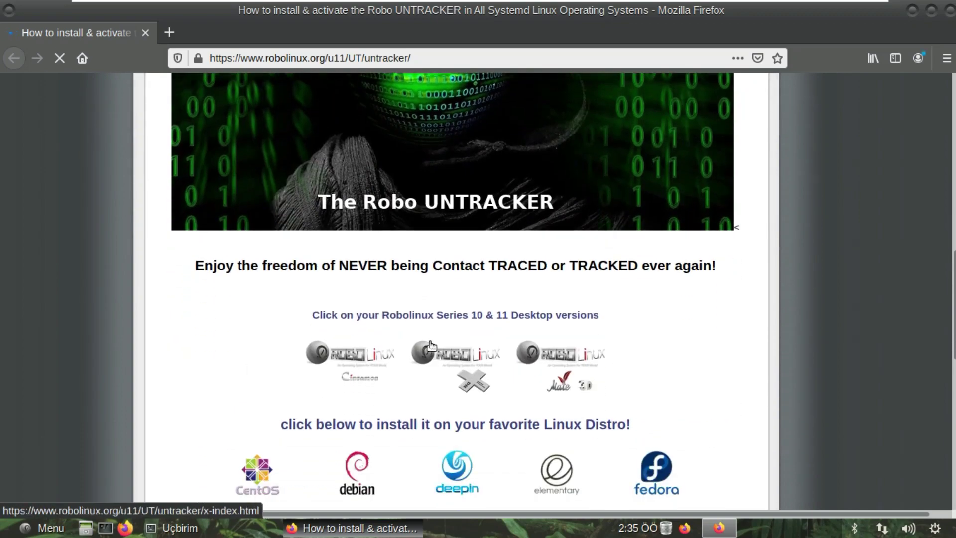
scroll(420, 347, "down", 1)
scroll(421, 347, "down", 3)
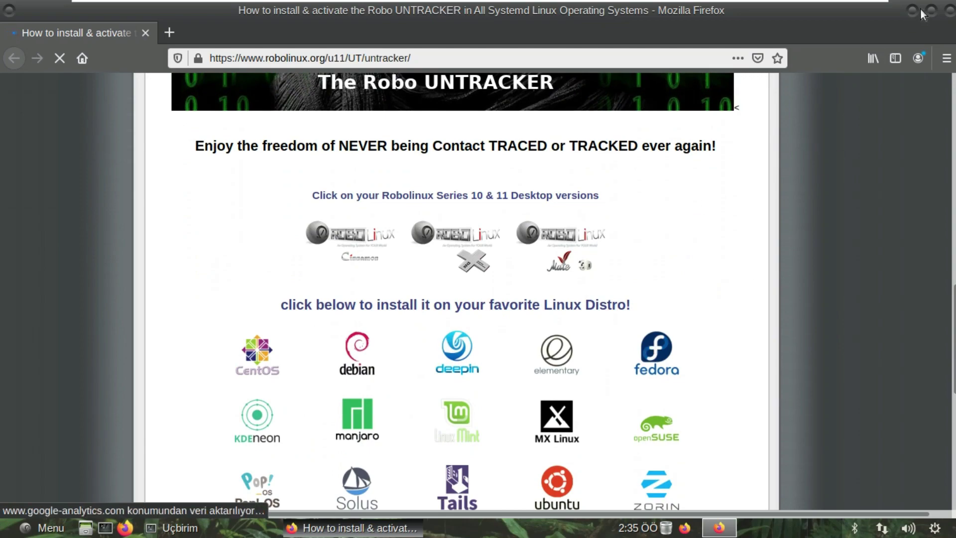
left_click(950, 12)
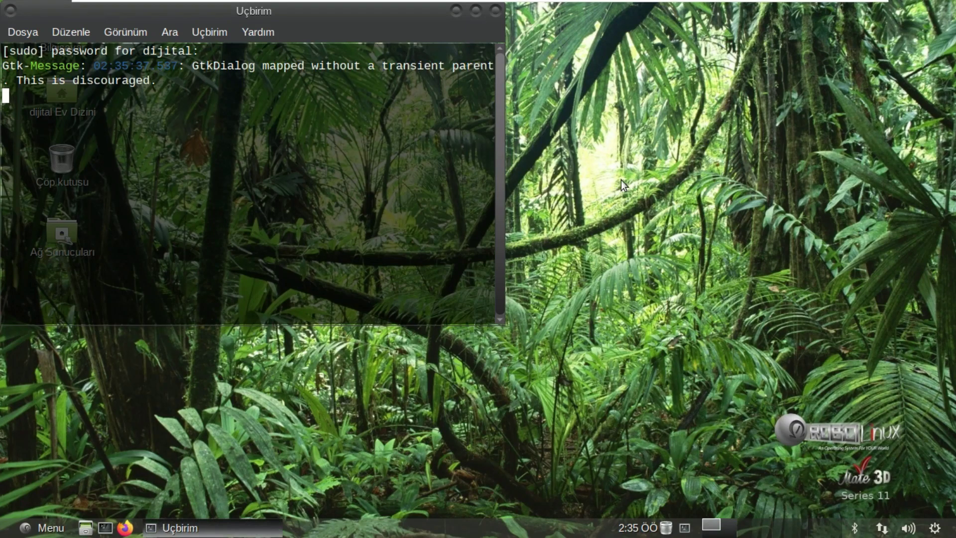
left_click(496, 11)
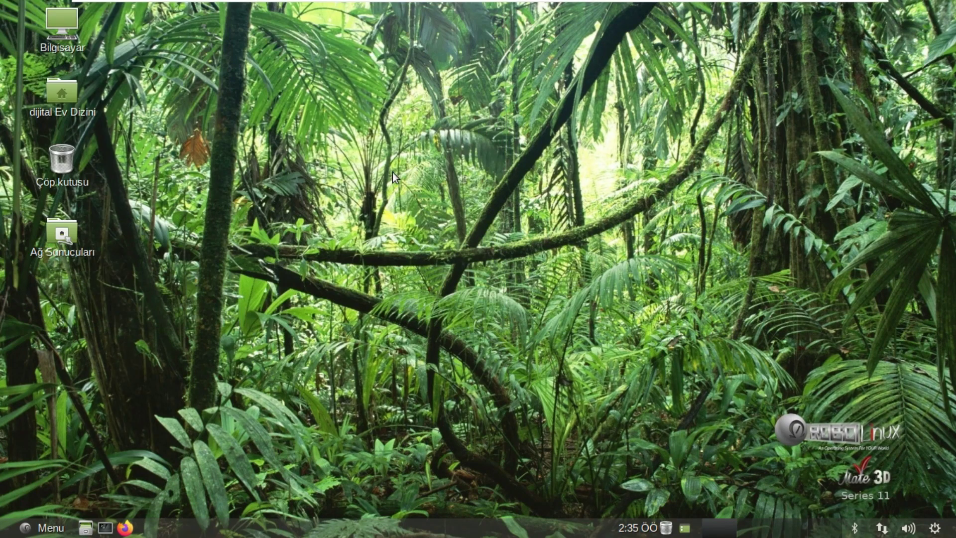
Launch VLC from Ses ve Video, accept the privacy policy with Devam, and close VLC
left_click(44, 529)
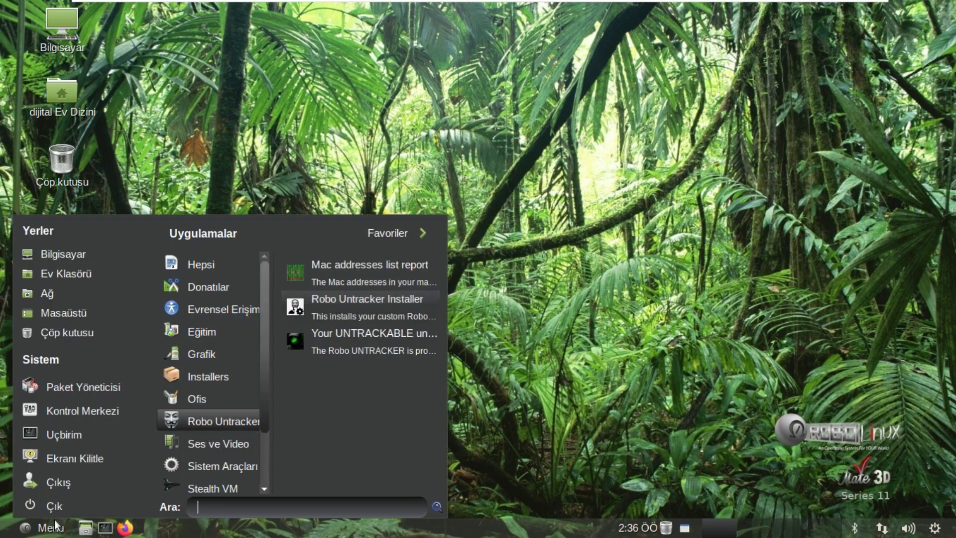
mouse_move(218, 447)
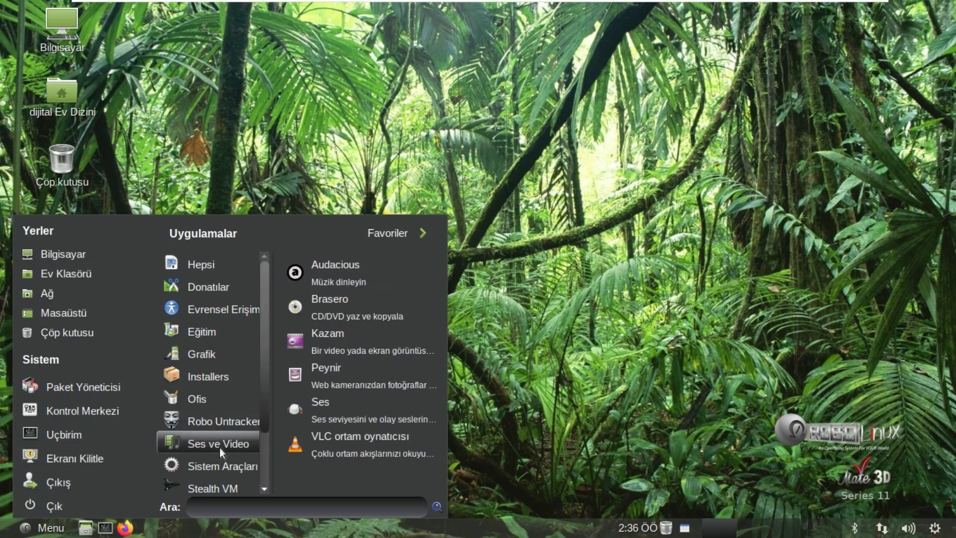
left_click(355, 444)
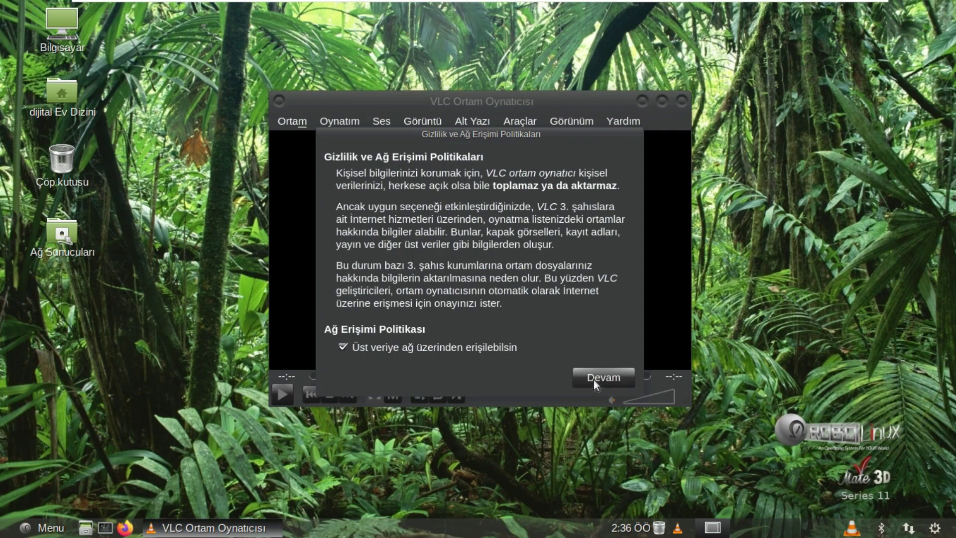
left_click(593, 380)
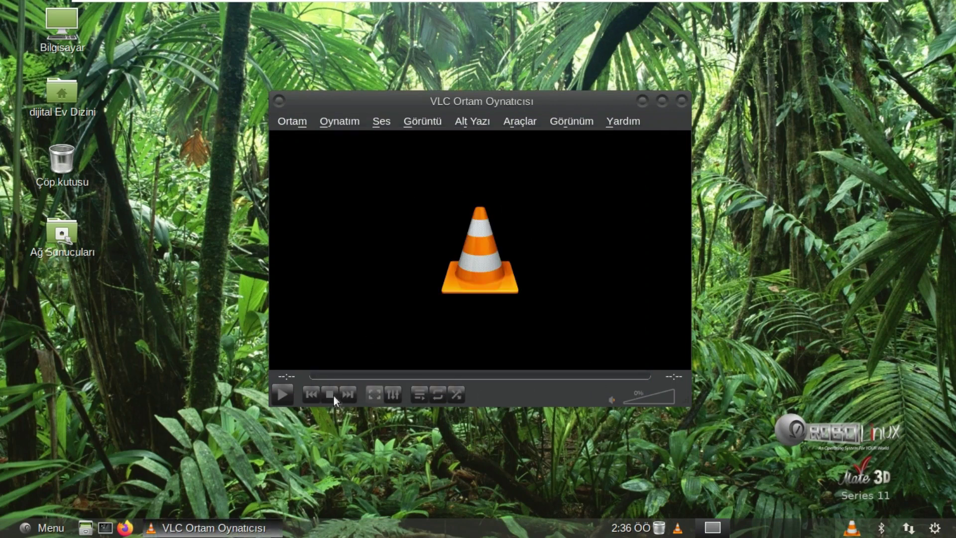
left_click(682, 101)
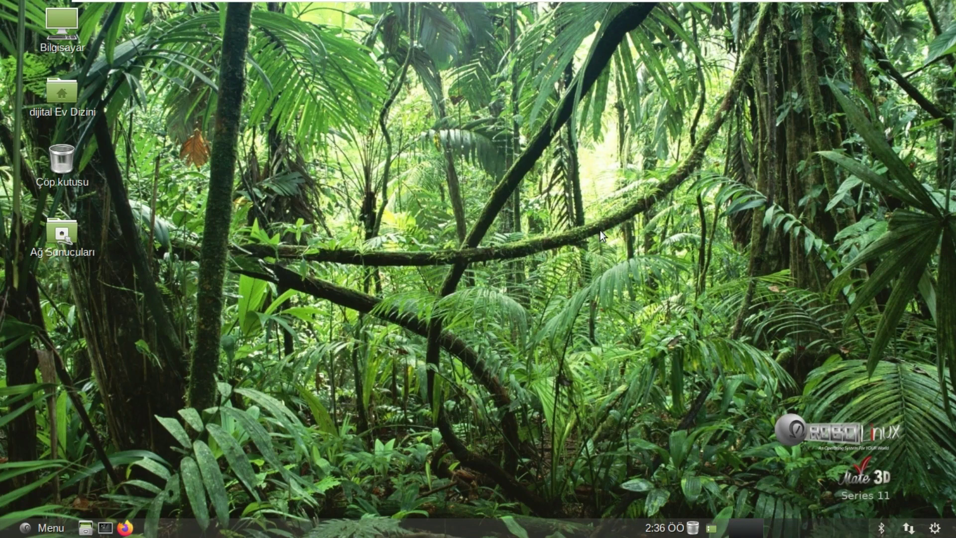
Launch Auto Upgrade Robolinux from Sistem Araçları and submit the sudo password
left_click(50, 532)
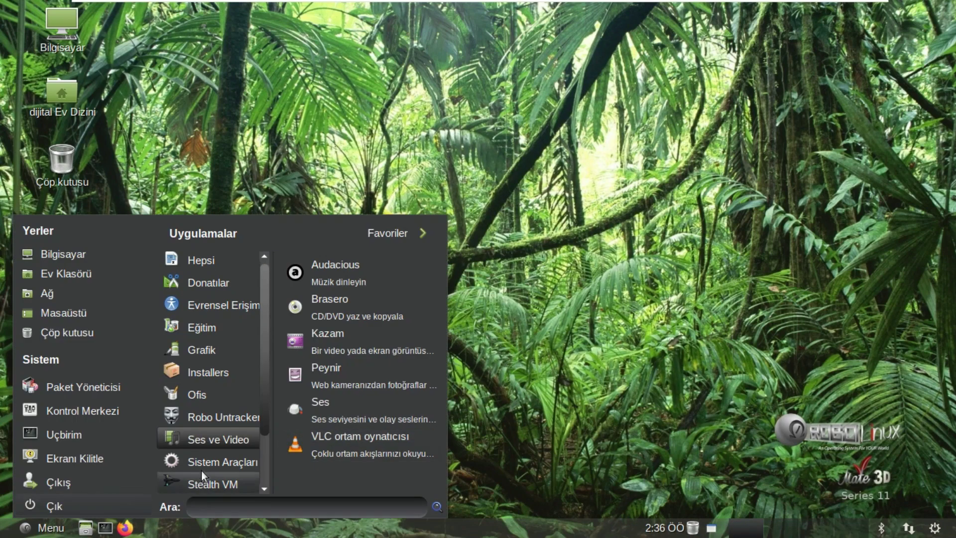
mouse_move(210, 462)
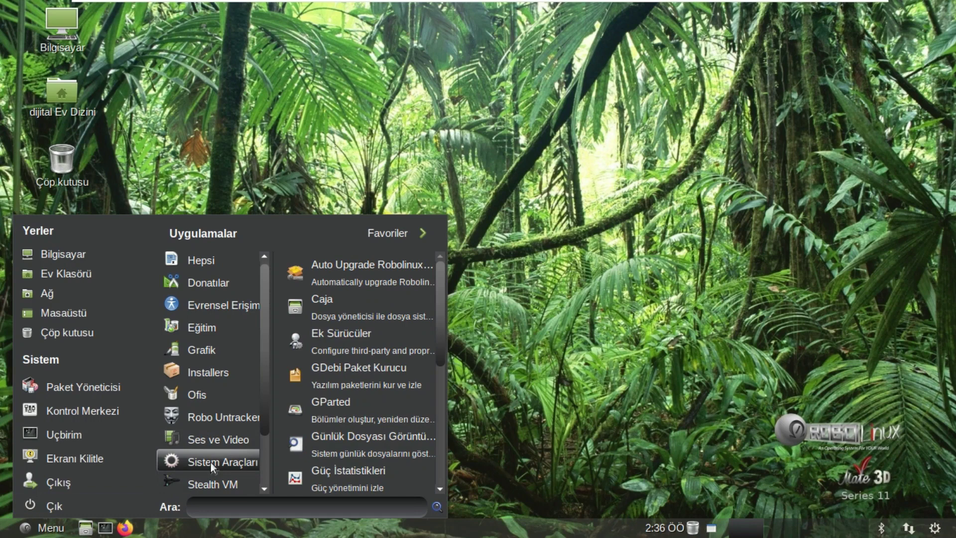
left_click(393, 265)
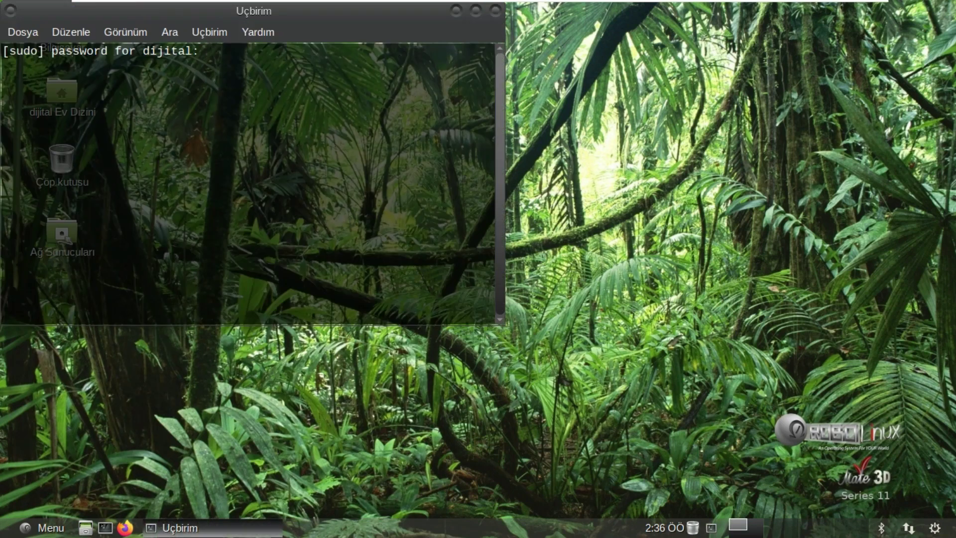
key("Return")
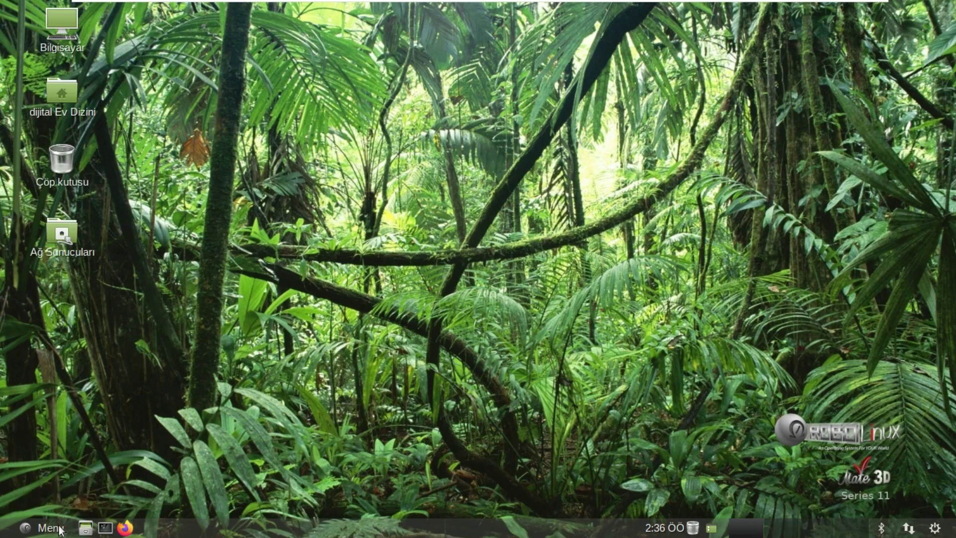
Relaunch Auto Upgrade Robolinux from Sistem Araçları and submit the sudo password again
left_click(54, 528)
mouse_move(243, 479)
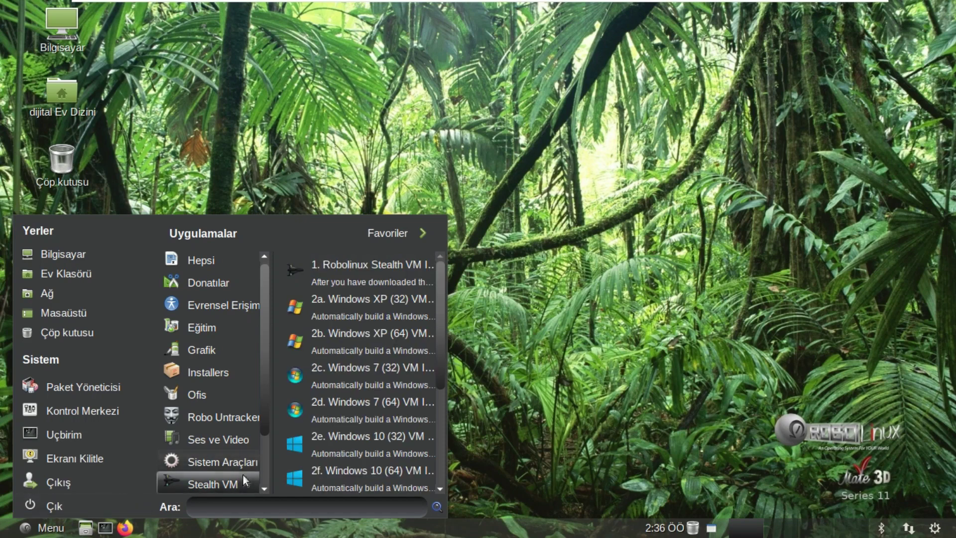
mouse_move(234, 458)
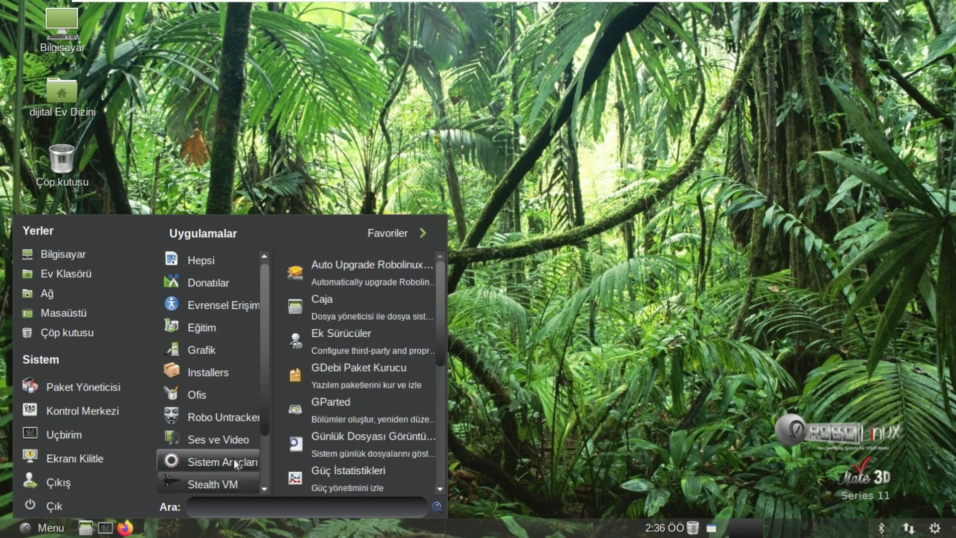
left_click(401, 273)
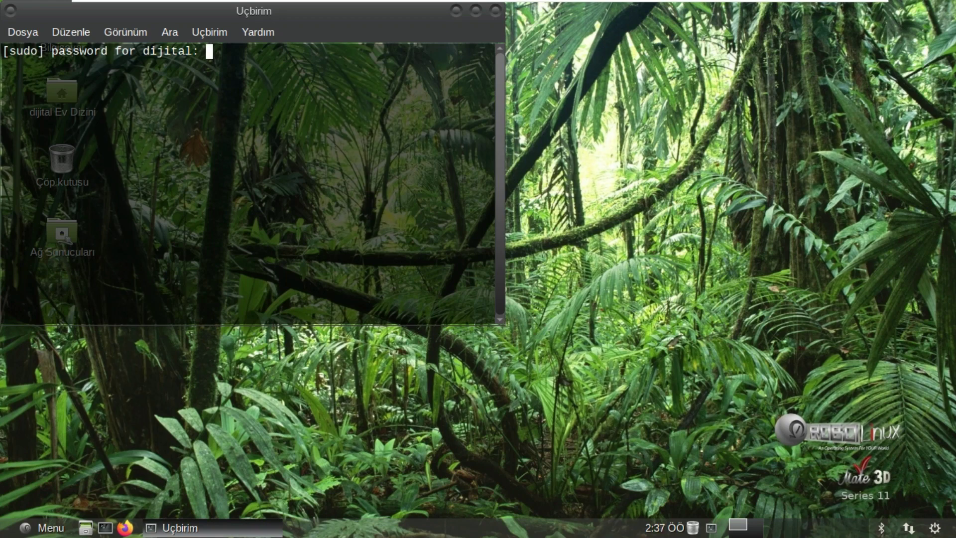
key("Return")
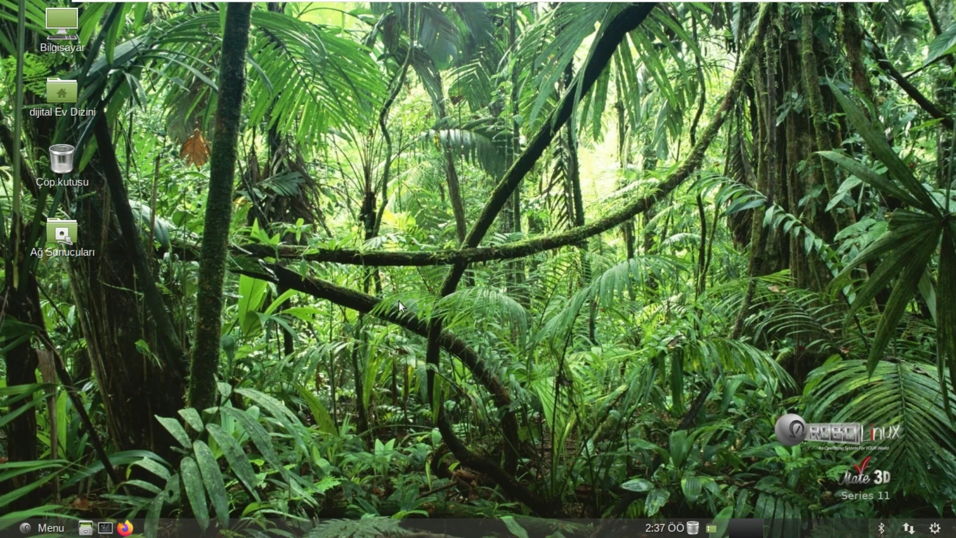
left_click(35, 528)
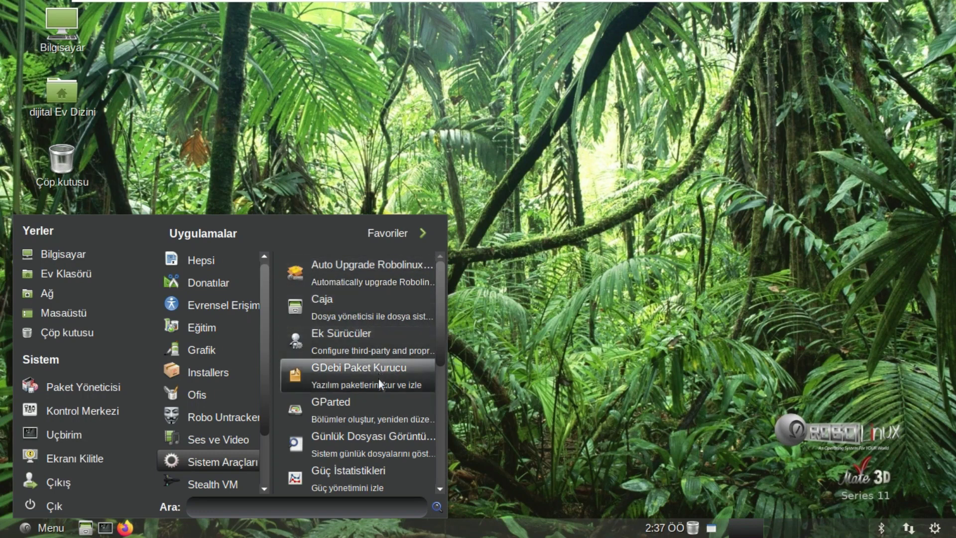
scroll(382, 416, "down", 1)
scroll(383, 424, "down", 1)
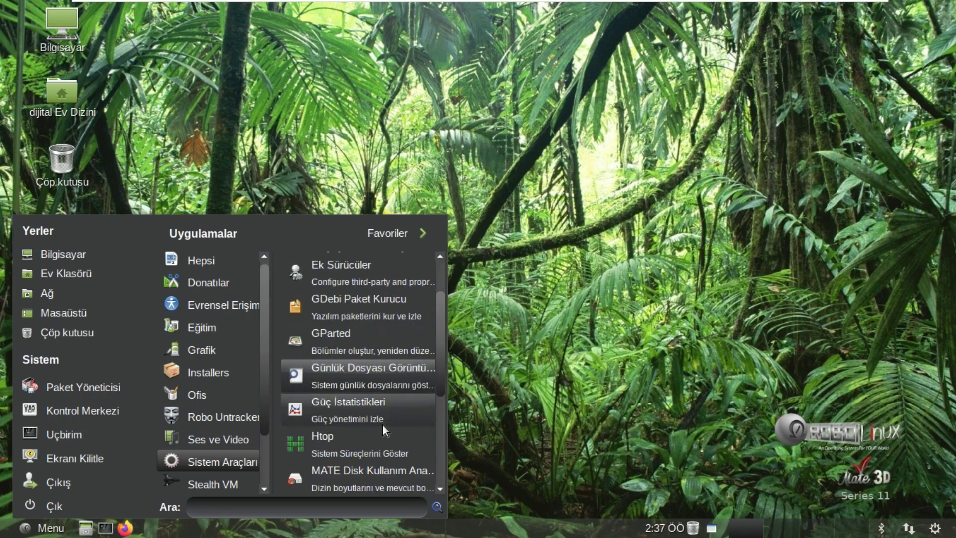
left_click(384, 406)
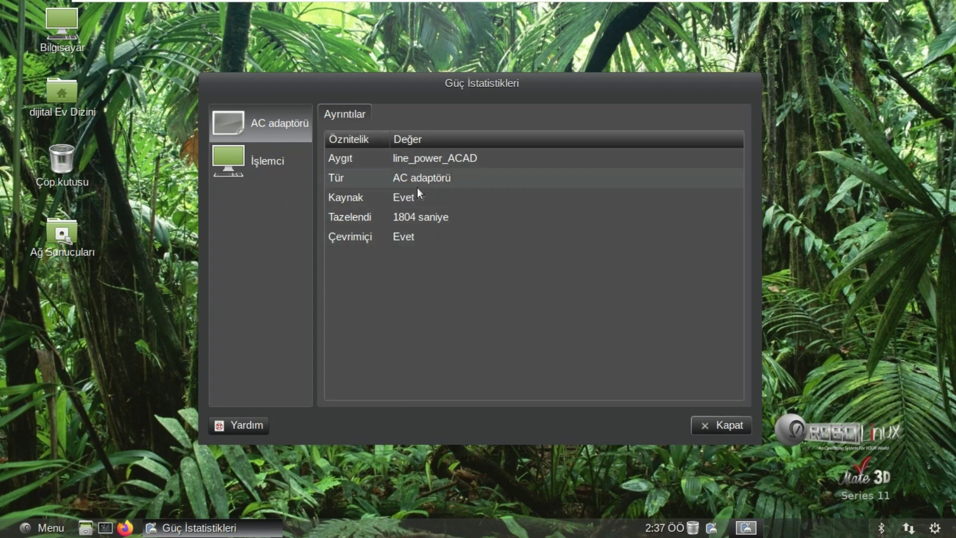
left_click(277, 165)
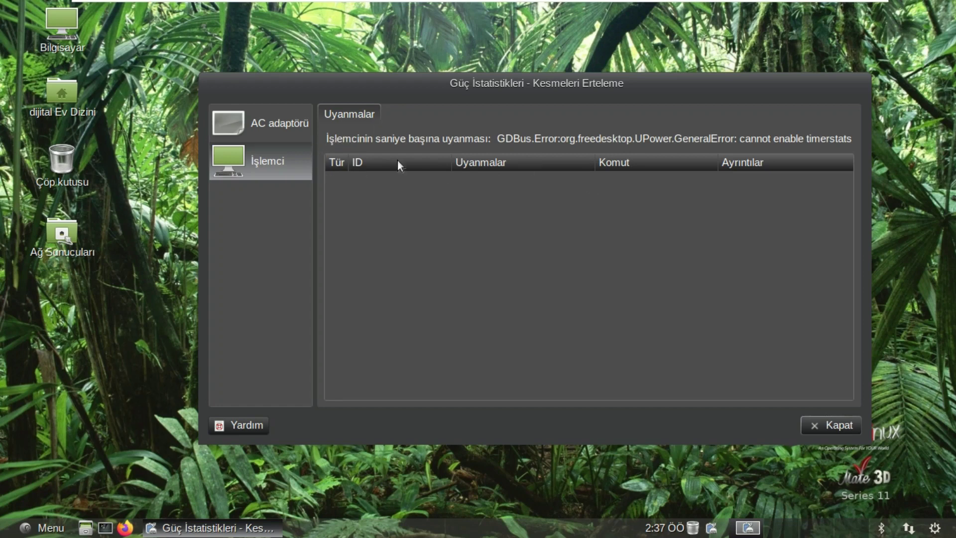
left_click(279, 125)
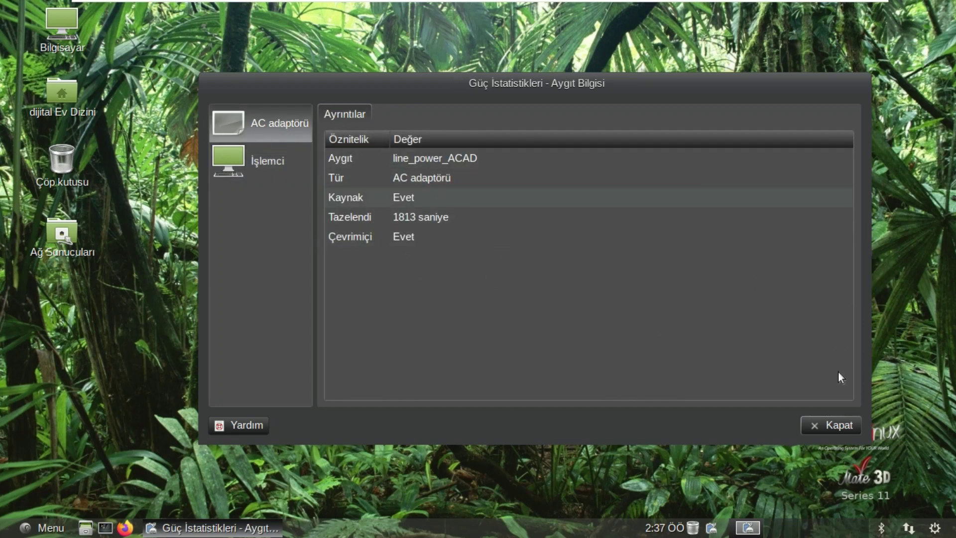
left_click(837, 425)
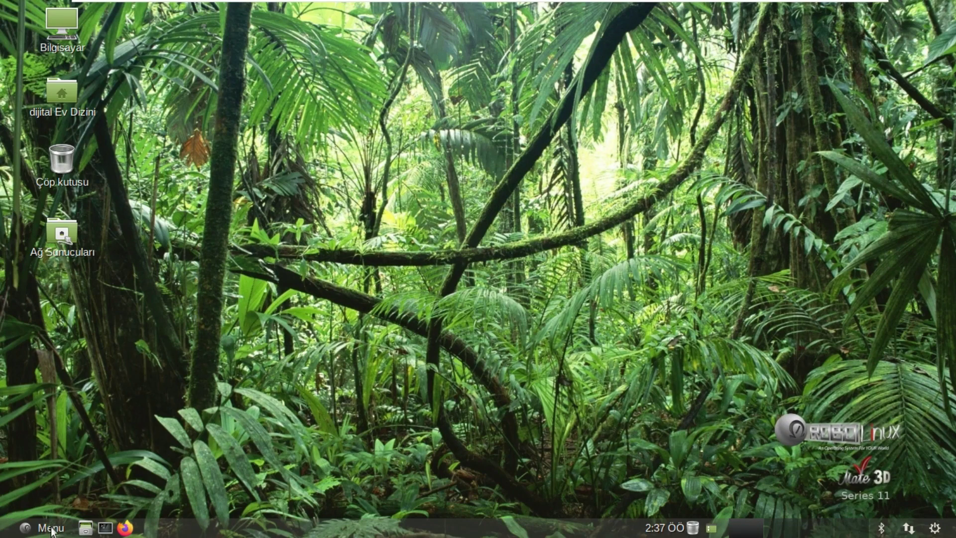
left_click(51, 528)
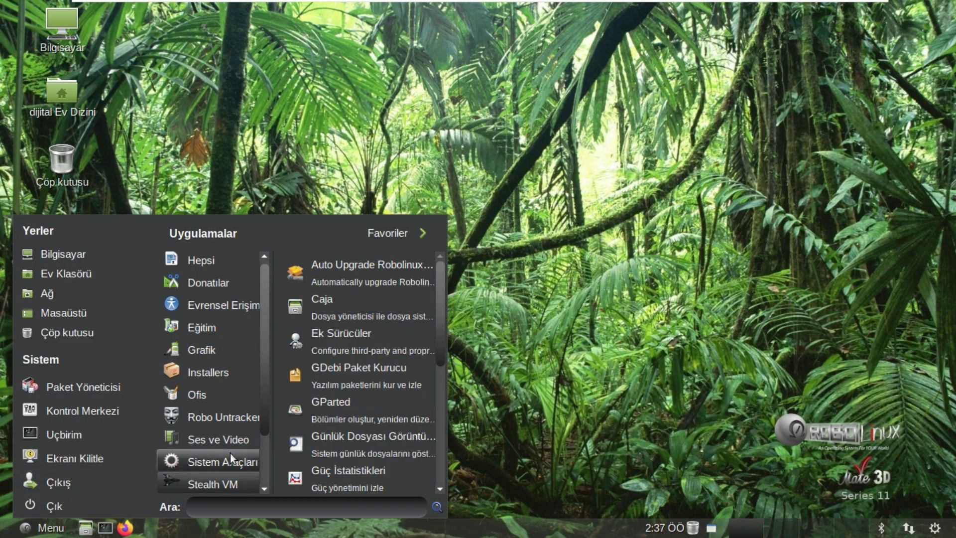
Scroll the Stealth VM category to show the Windows VM build, backup, restore and Robolinux on/off entries
scroll(232, 412, "down", 1)
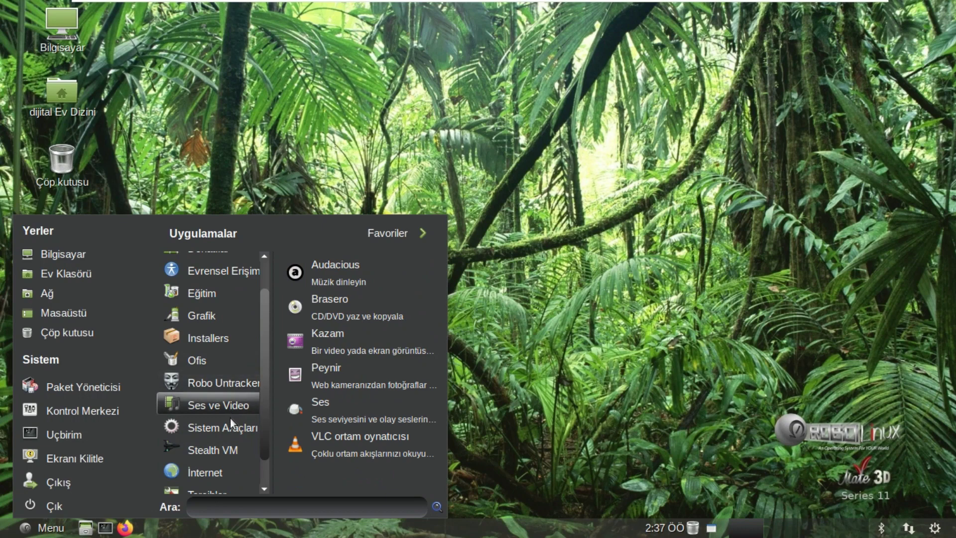
mouse_move(225, 450)
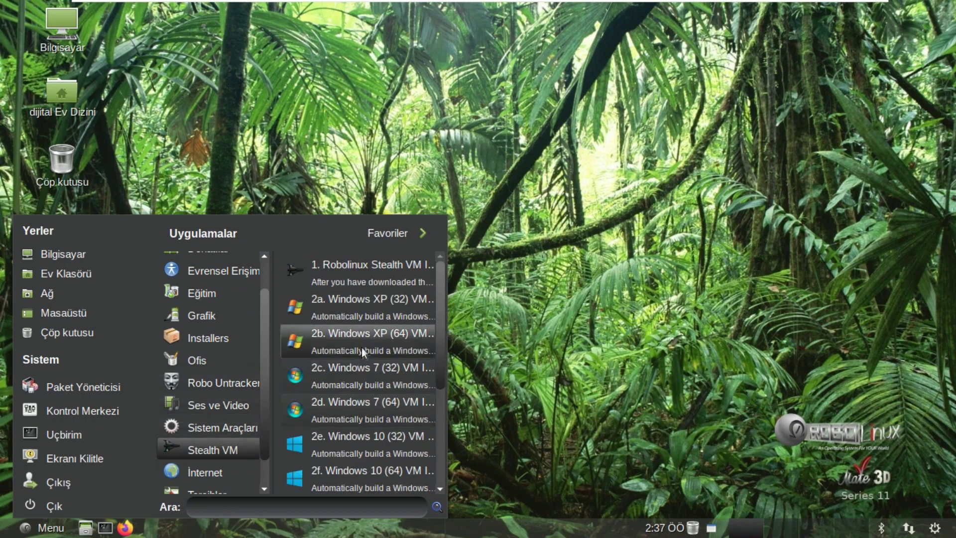
scroll(382, 317, "down", 5)
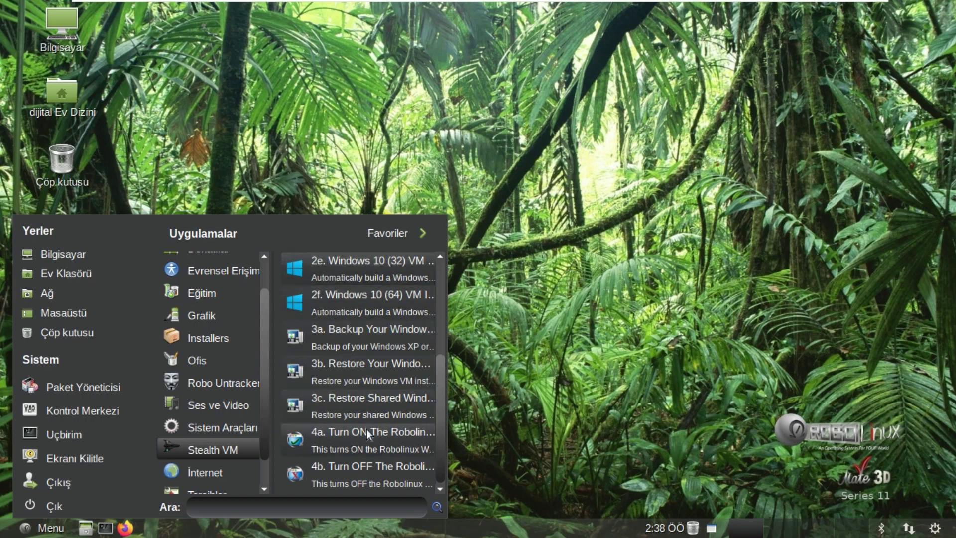
scroll(367, 430, "up", 5)
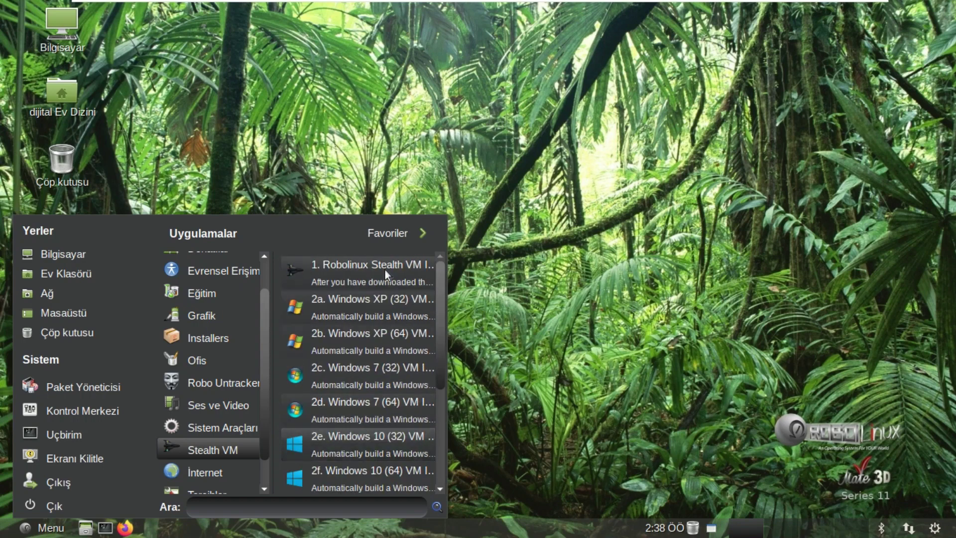
Start the '2a. Windows XP (32) VM' entry and confirm the Upgrade notice with Tamam
left_click(381, 297)
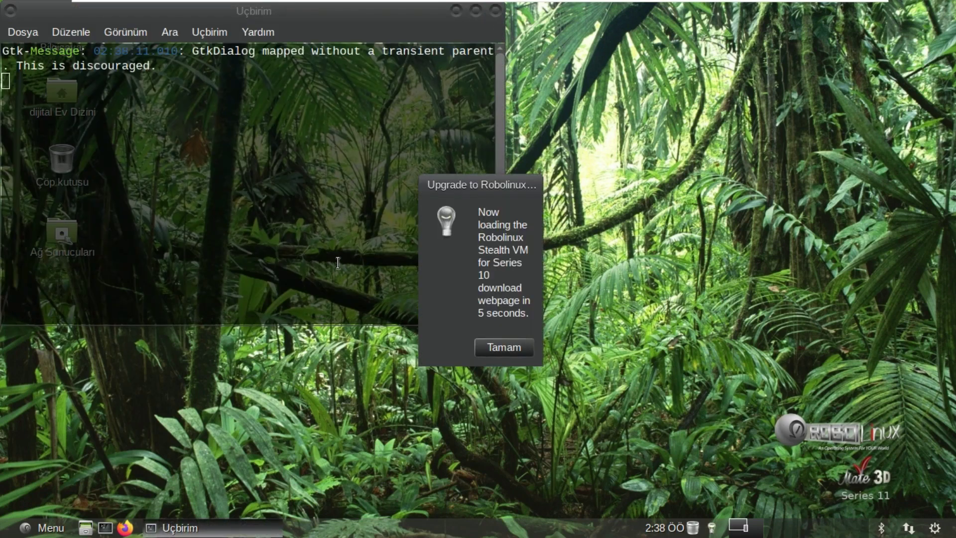
left_click(513, 351)
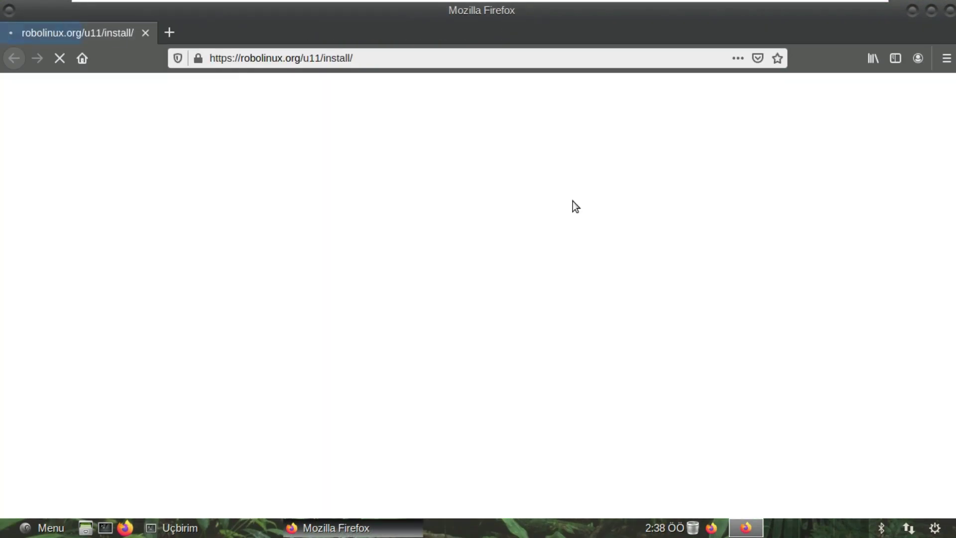
Scroll through the 'How to download & install Stealth VM & C Drive to VM' page, then close Firefox
scroll(588, 373, "down", 5)
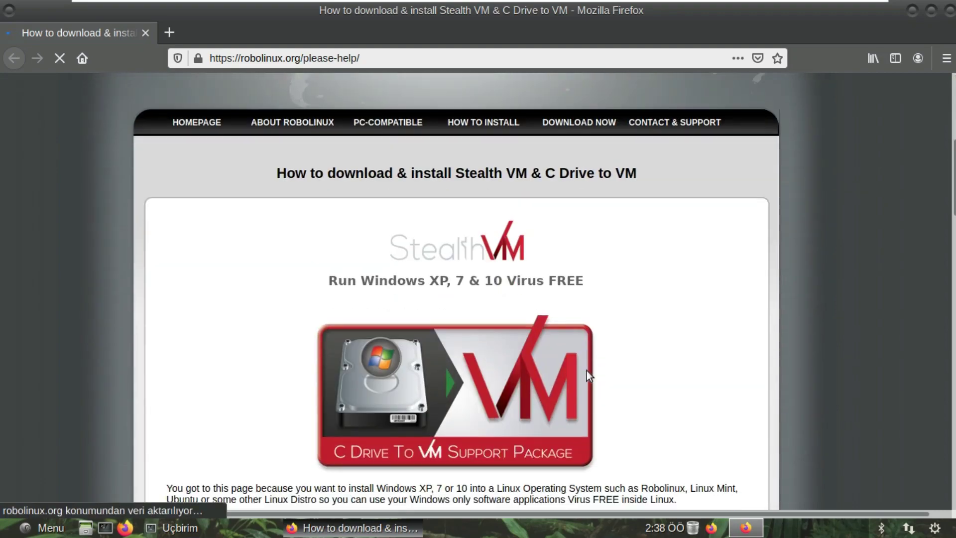
scroll(587, 371, "down", 2)
scroll(577, 411, "down", 3)
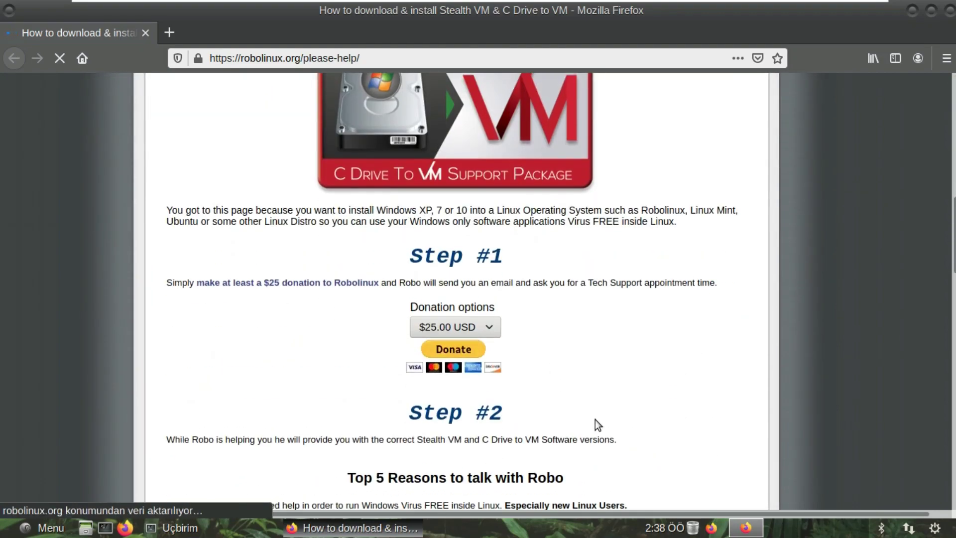
scroll(455, 278, "down", 2)
scroll(382, 350, "down", 2)
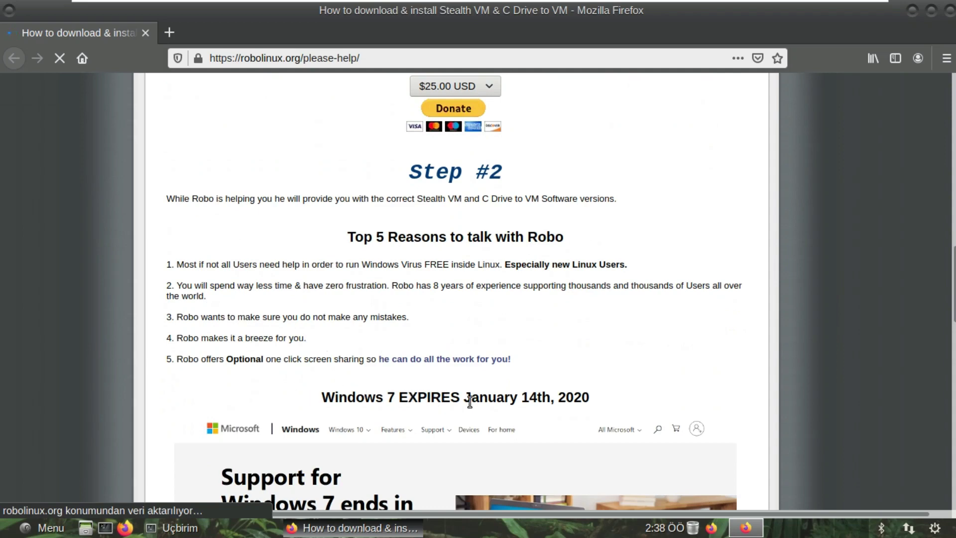
scroll(469, 402, "down", 3)
scroll(396, 378, "down", 9)
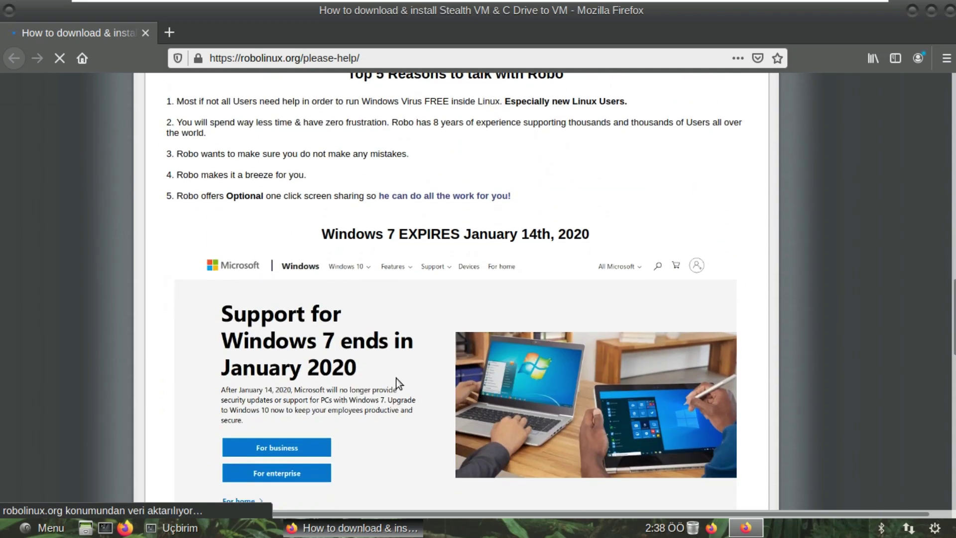
scroll(394, 378, "down", 6)
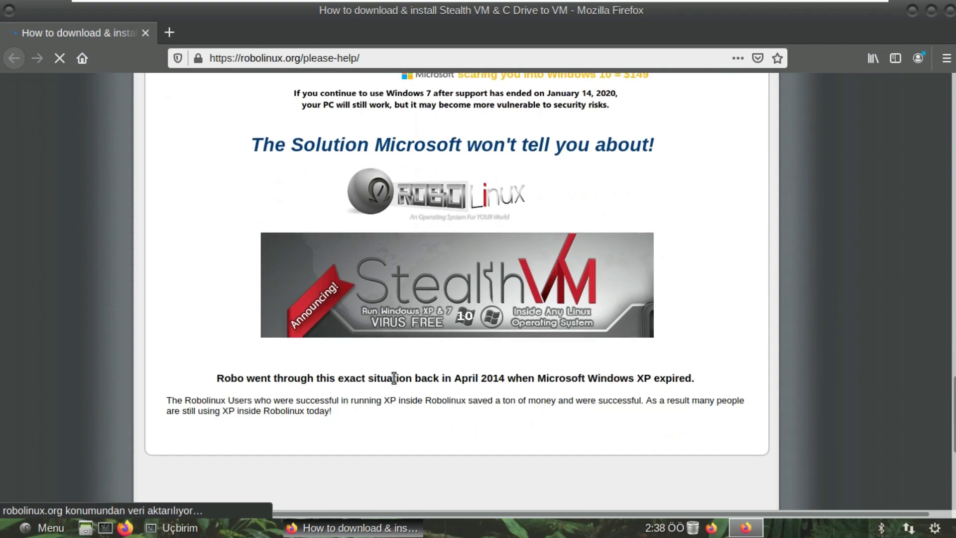
scroll(393, 376, "up", 4)
scroll(392, 376, "up", 8)
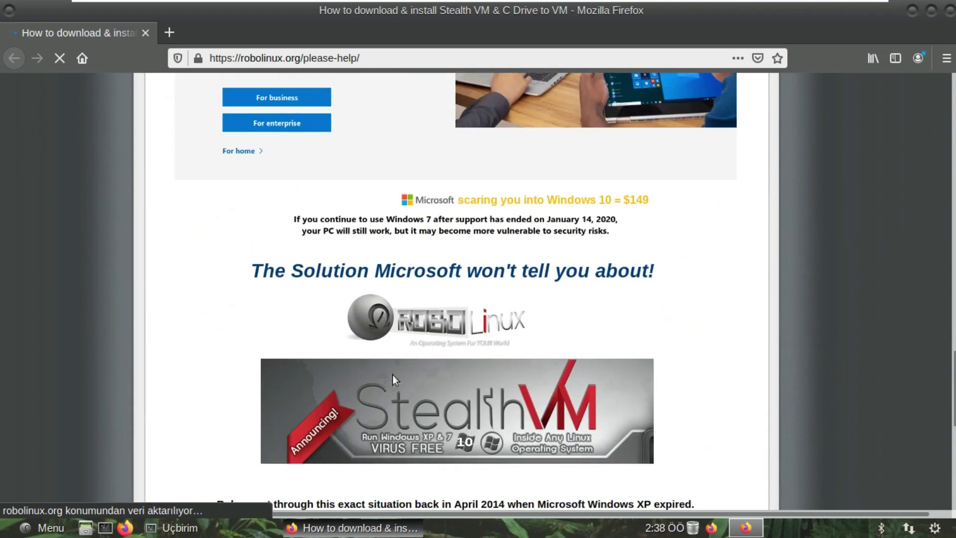
scroll(392, 374, "up", 12)
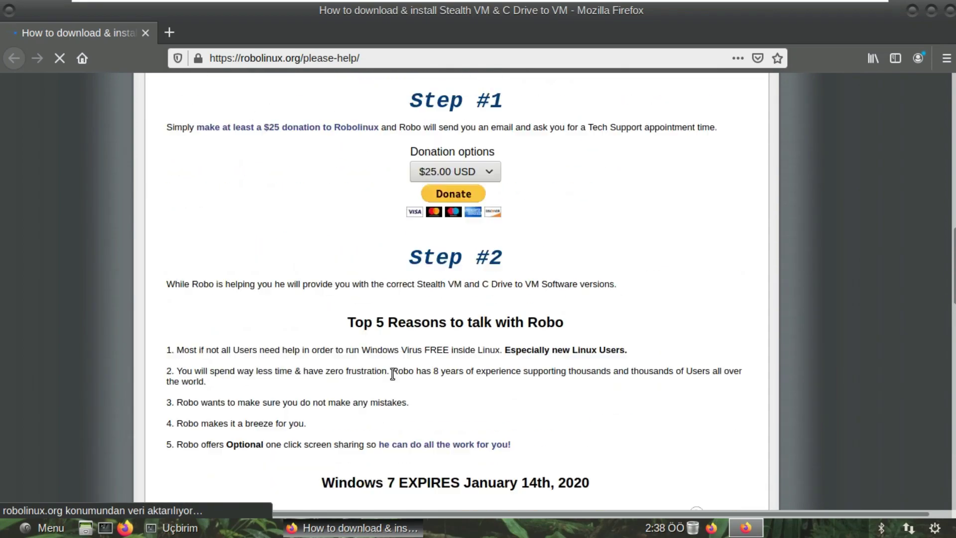
scroll(392, 374, "up", 6)
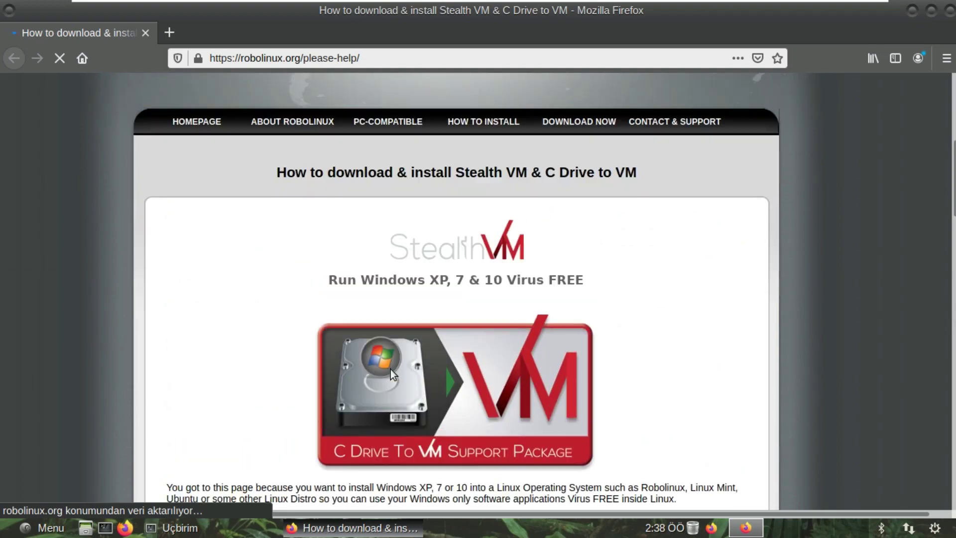
scroll(658, 344, "up", 3)
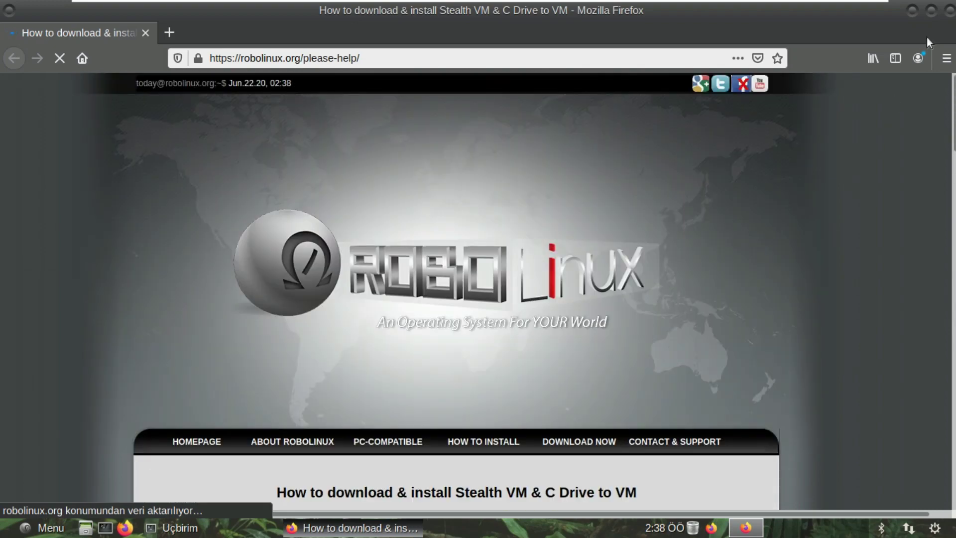
left_click(950, 10)
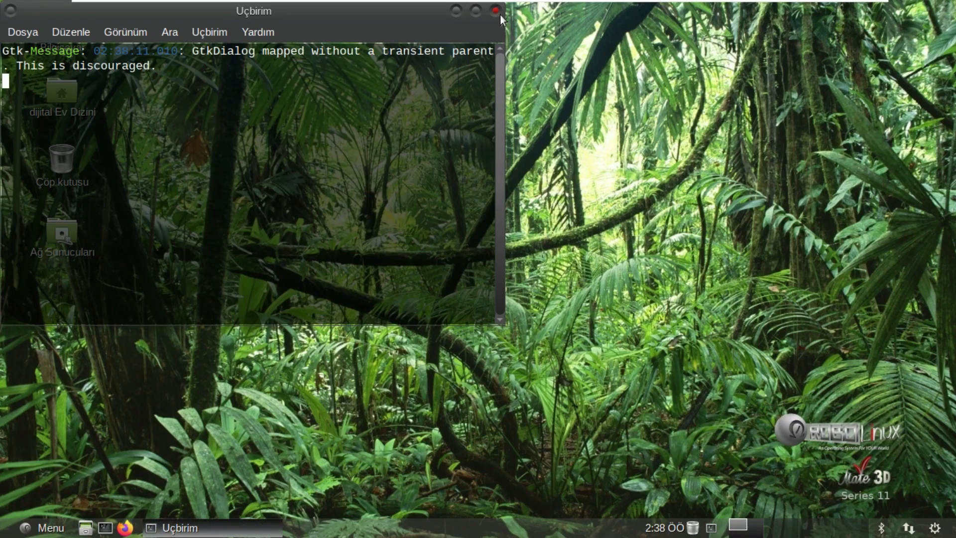
Close the terminal and bring up the İnternet category's apps, including Brave, Deluge, Firefox and Pidgin
left_click(496, 11)
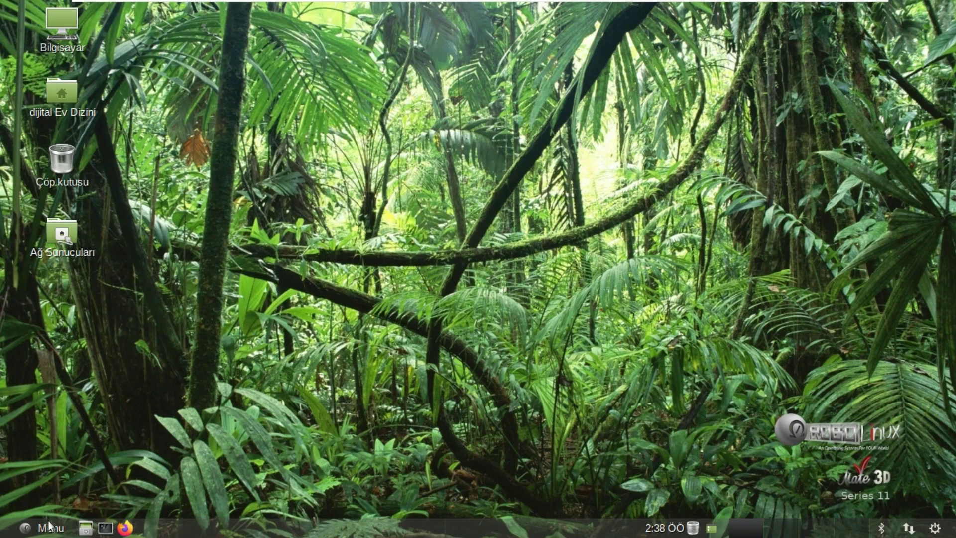
left_click(45, 526)
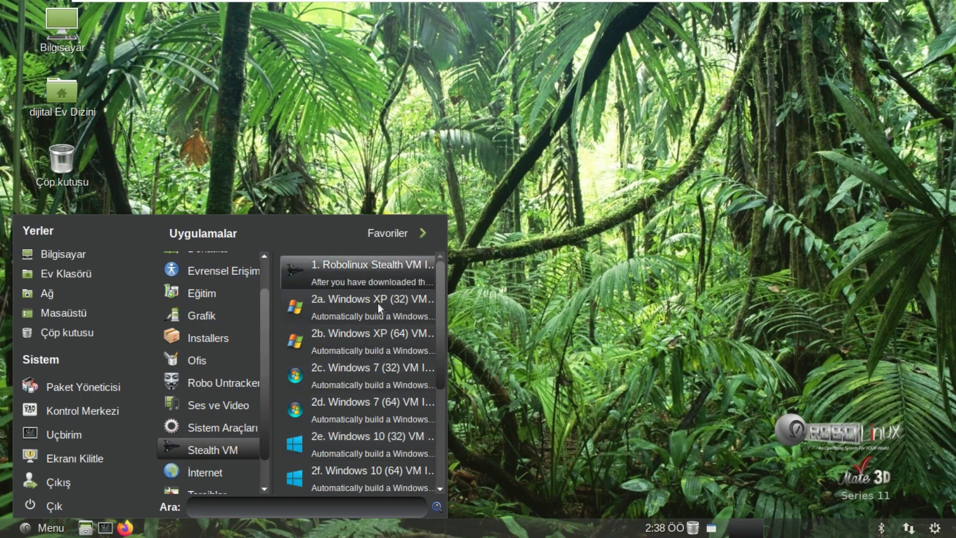
scroll(366, 461, "down", 2)
scroll(367, 461, "down", 3)
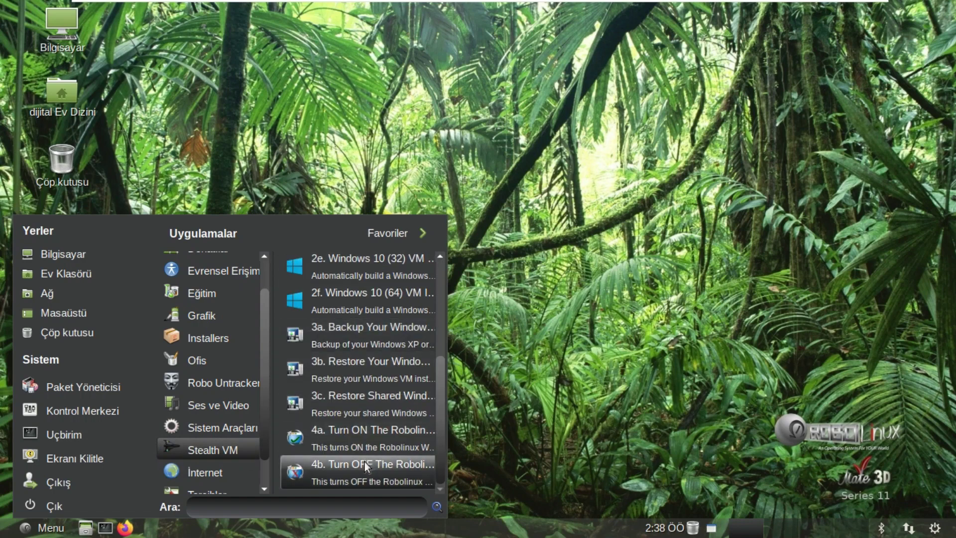
mouse_move(227, 468)
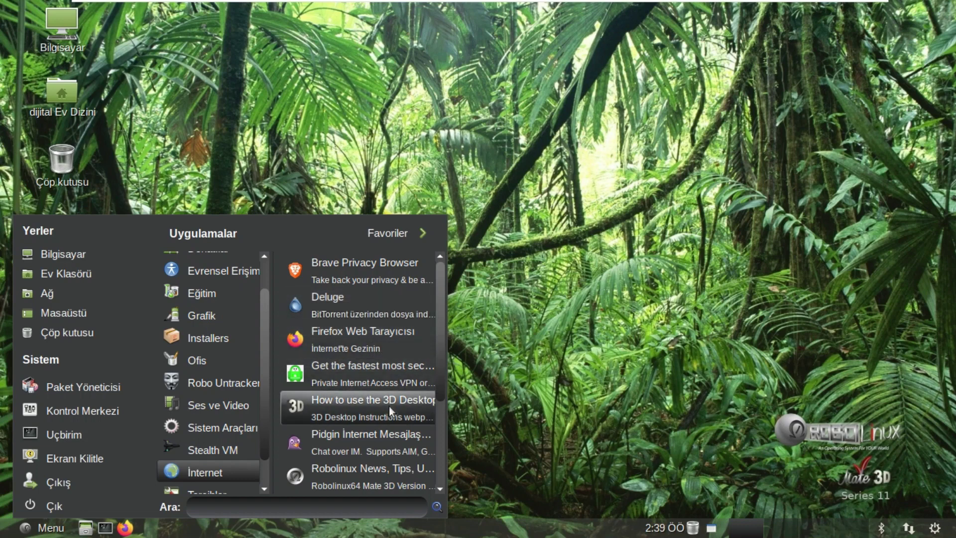
Pass Sistem Araçları to reach Tercihler, showing Ana Menü, Ağ Bağlantıları, Ağ Vekili and Bluetooth Aygıtları
scroll(389, 406, "down", 2)
scroll(389, 406, "down", 2)
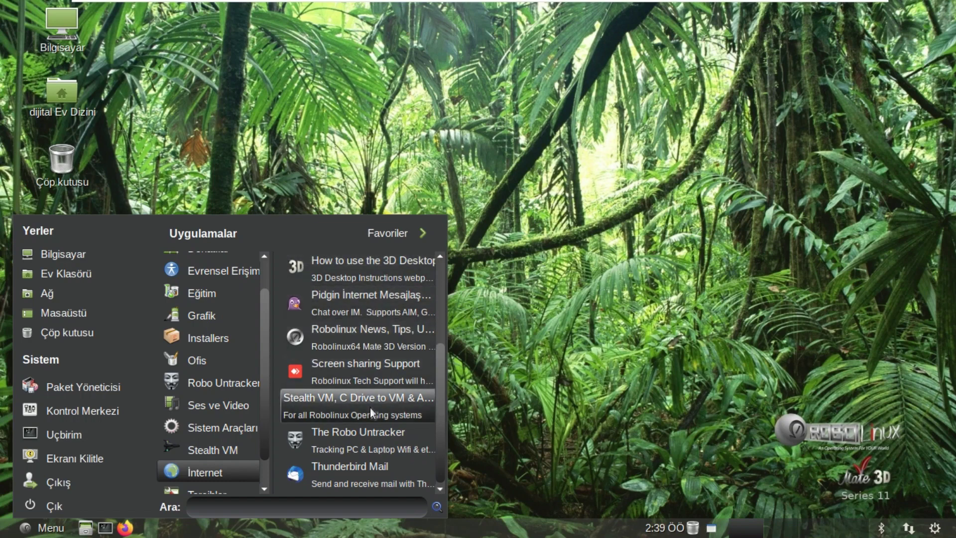
mouse_move(228, 435)
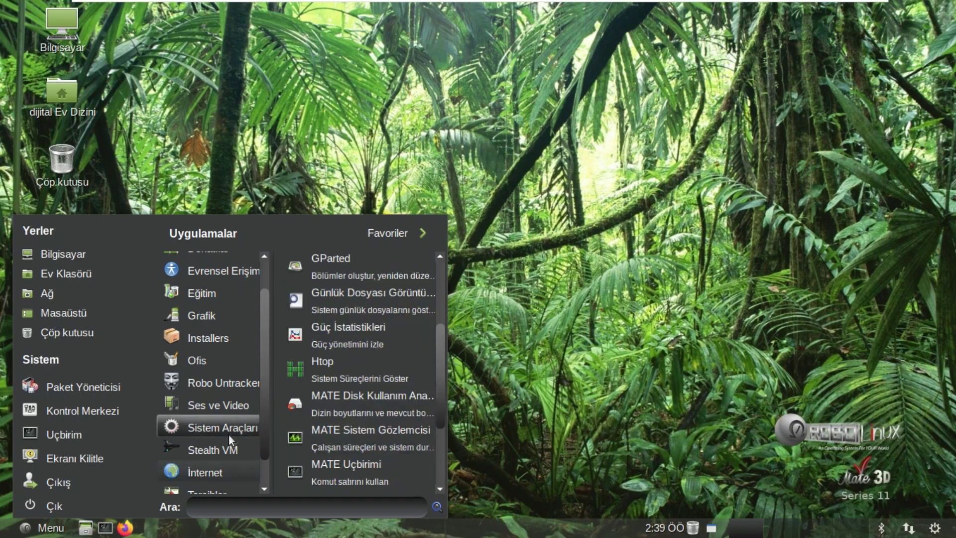
scroll(229, 435, "down", 1)
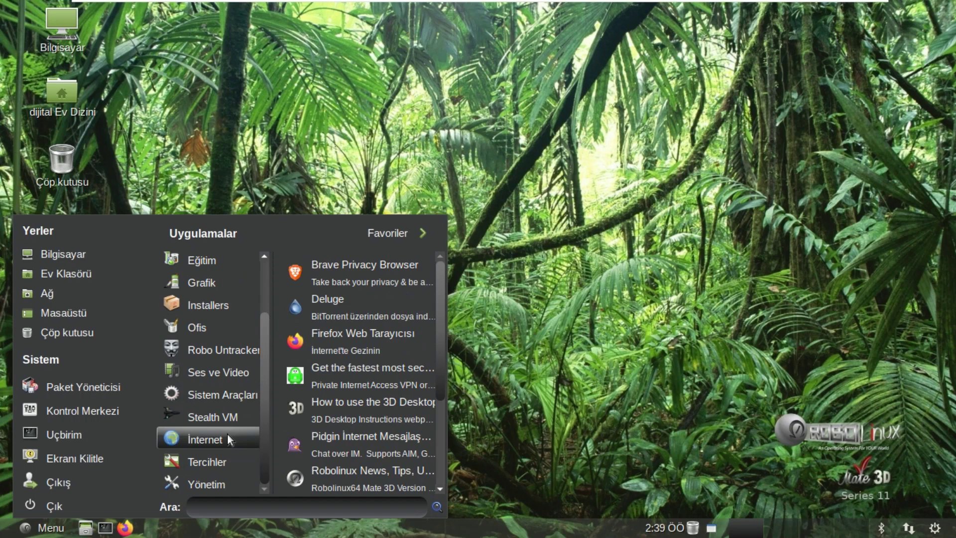
mouse_move(196, 465)
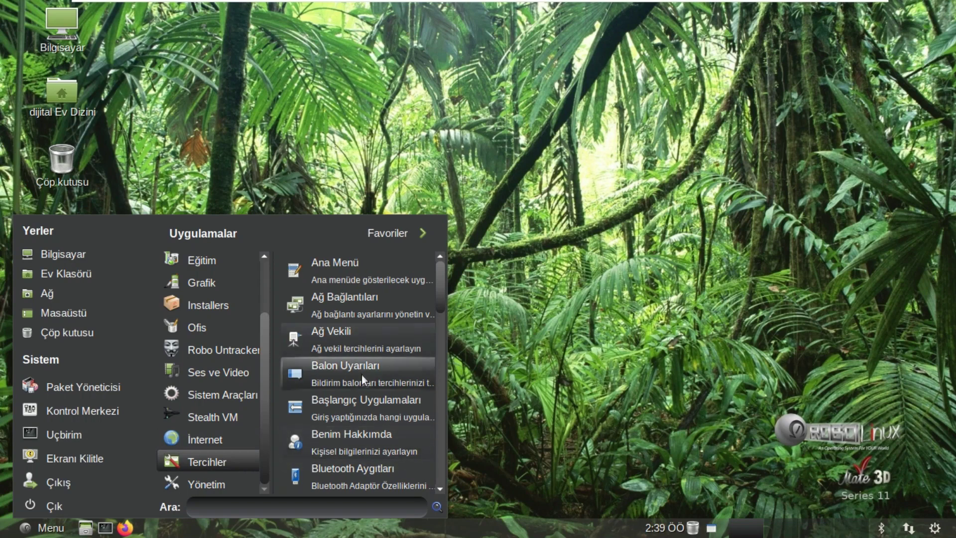
Scroll through the entire Tercihler list and on to the Yönetim category
scroll(360, 378, "down", 3)
scroll(359, 378, "down", 6)
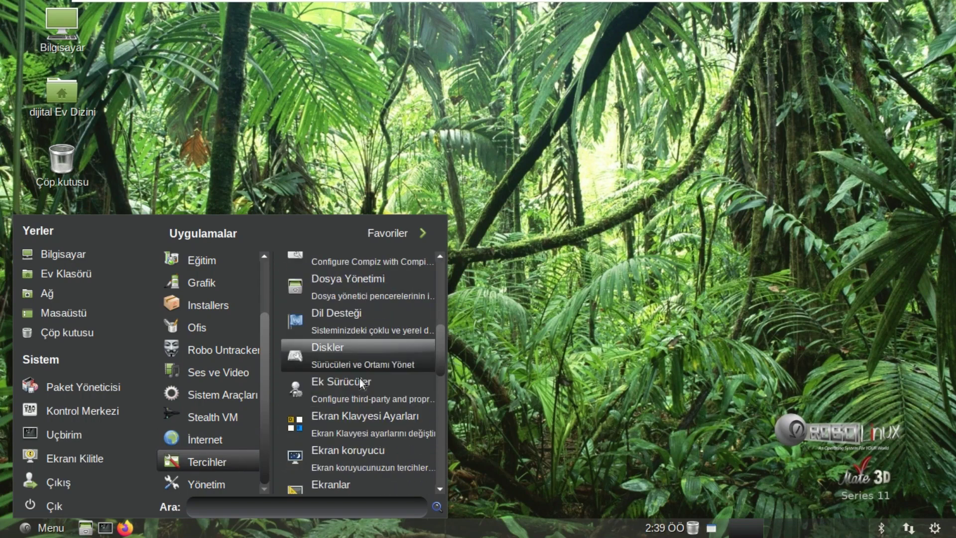
scroll(360, 378, "down", 5)
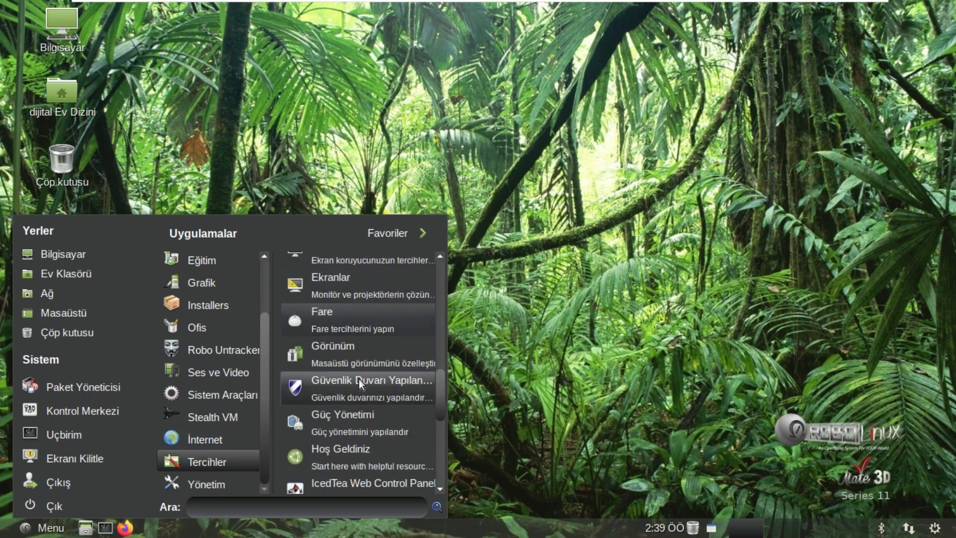
scroll(395, 426, "down", 1)
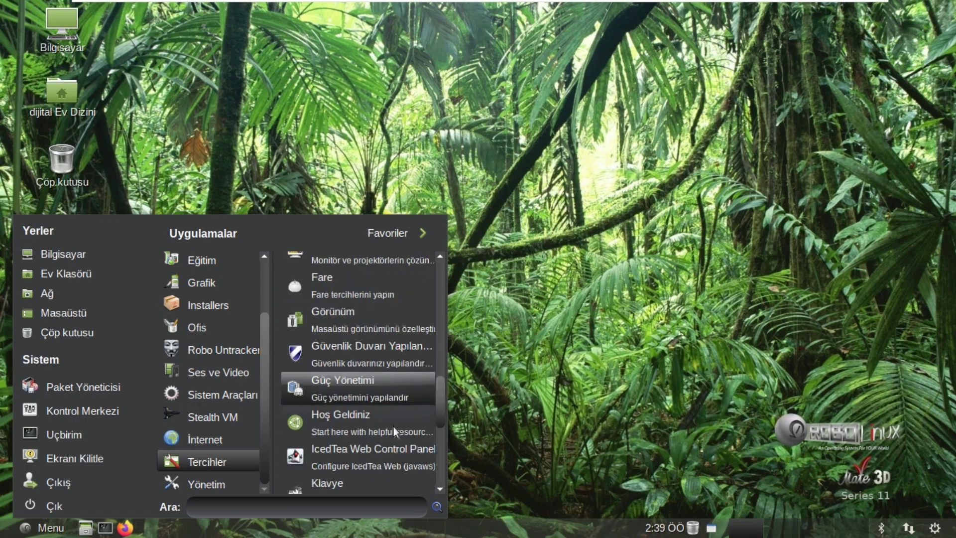
scroll(393, 426, "down", 2)
scroll(392, 426, "down", 4)
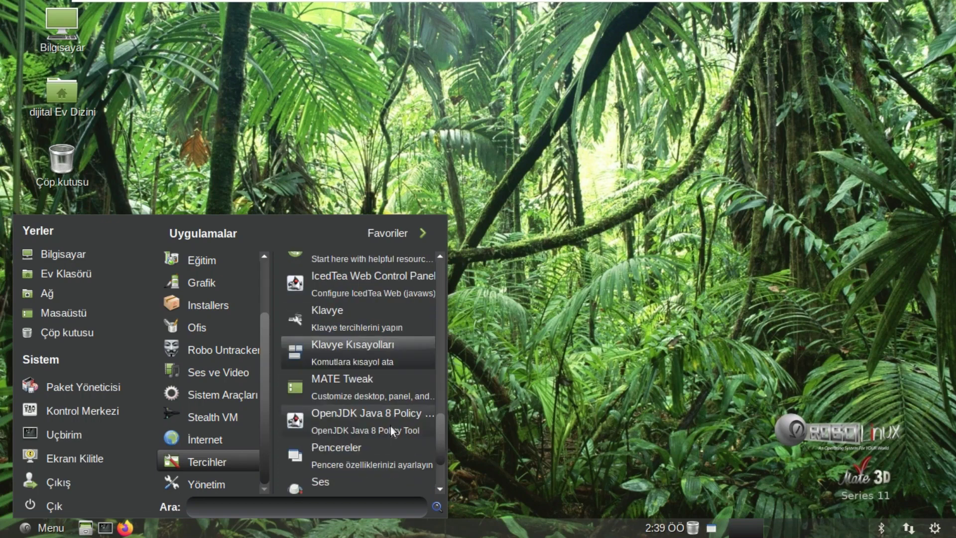
scroll(390, 424, "down", 2)
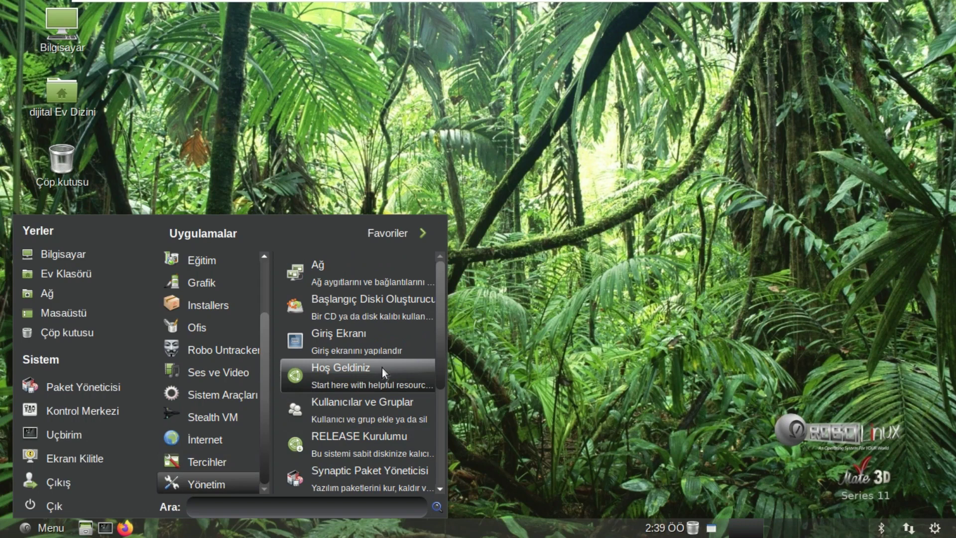
Scroll the Yönetim list past Hoş Geldiniz and RELEASE Kurulumu, then dismiss the menu
scroll(382, 368, "down", 3)
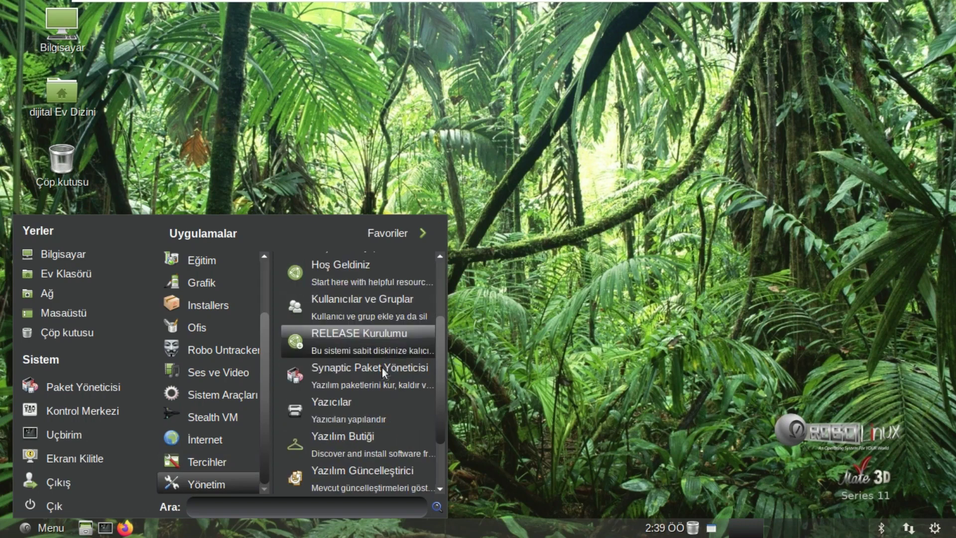
scroll(382, 367, "down", 1)
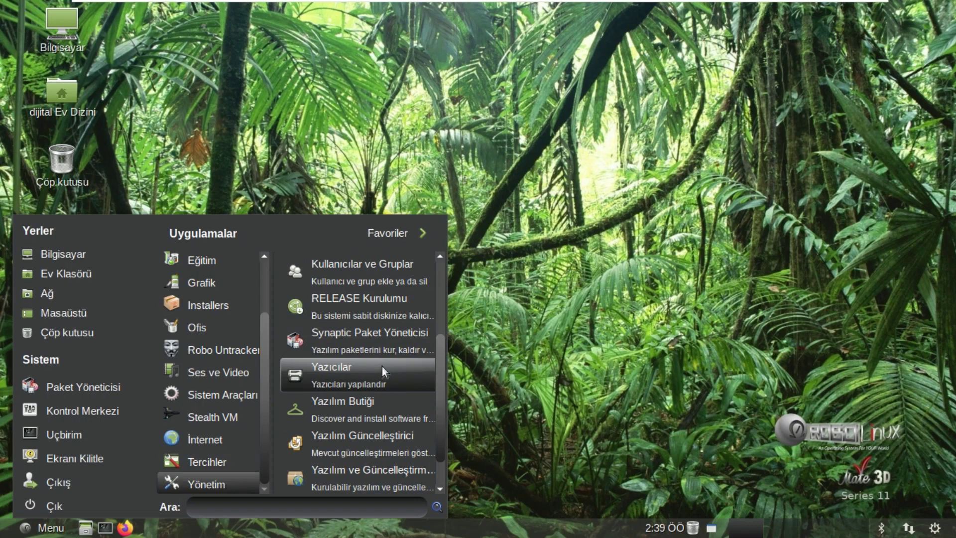
scroll(382, 366, "down", 1)
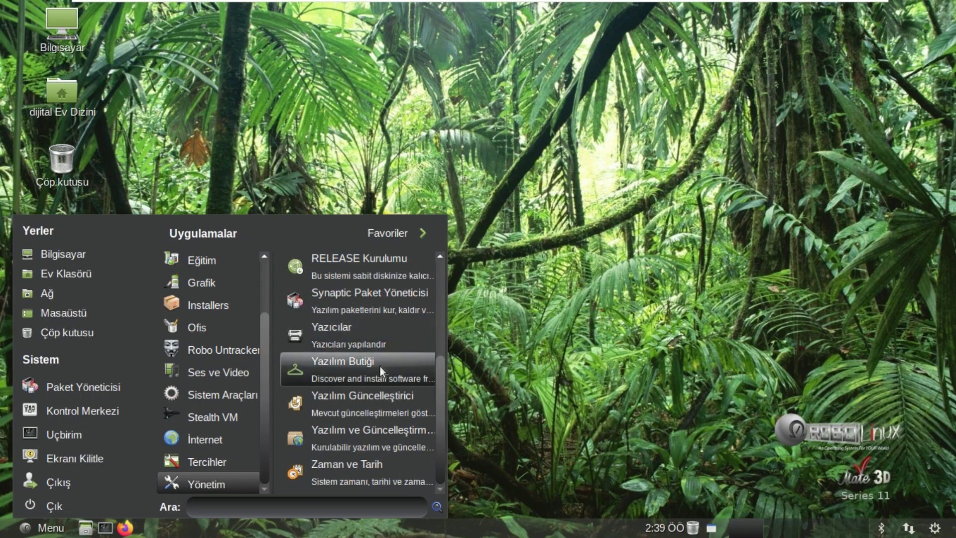
scroll(380, 366, "up", 1)
scroll(381, 367, "up", 4)
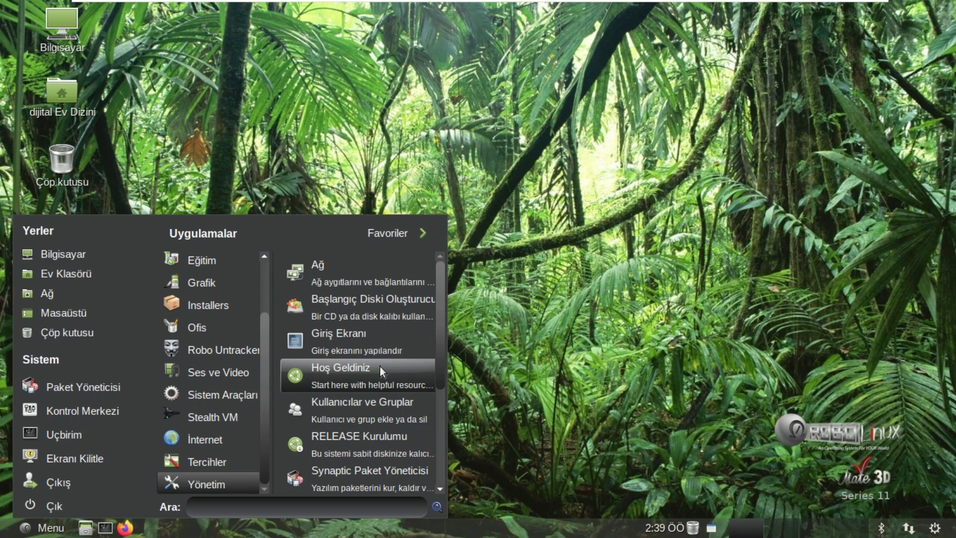
left_click(539, 202)
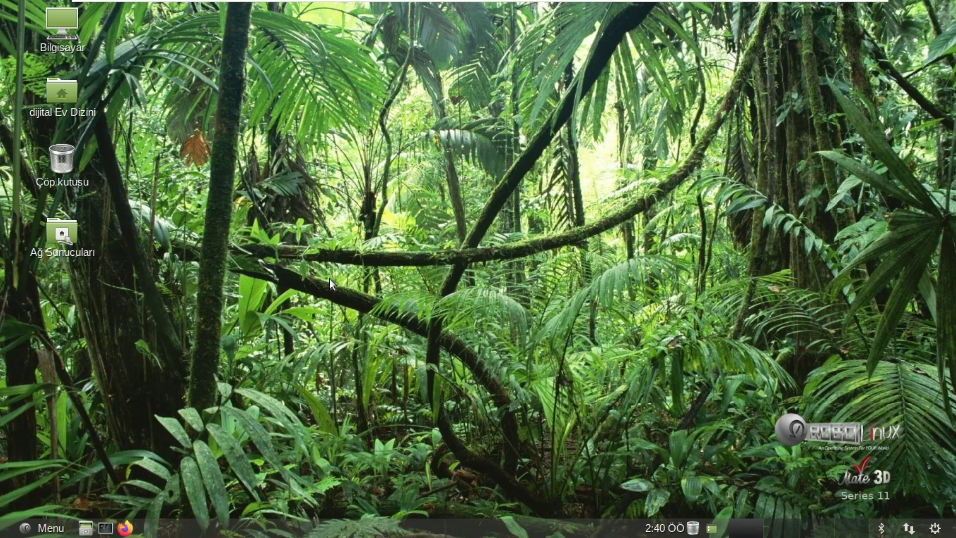
Spin the desktop cube, peek at Robo Untracker apps, then choose Uçbirimde Aç from the desktop menu
key("ctrl+alt+Left")
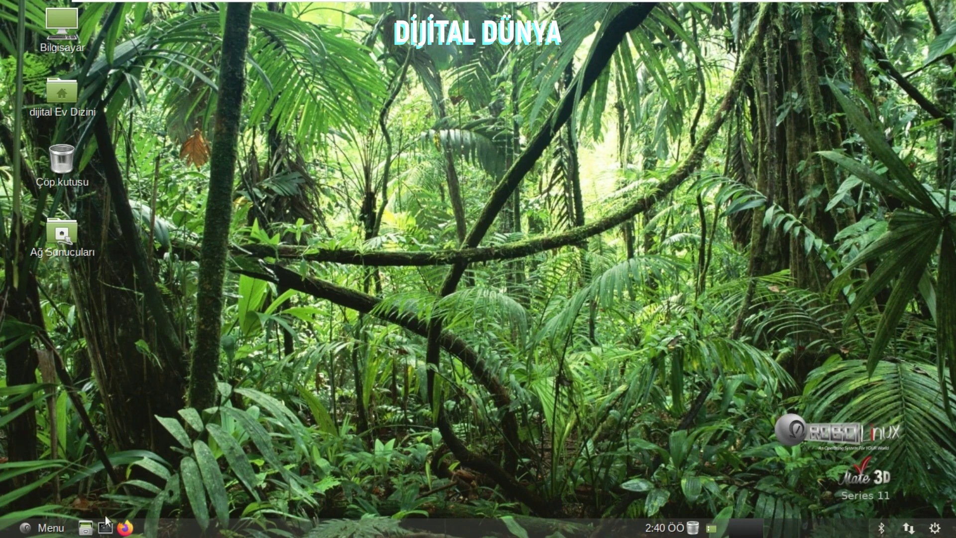
left_click(53, 528)
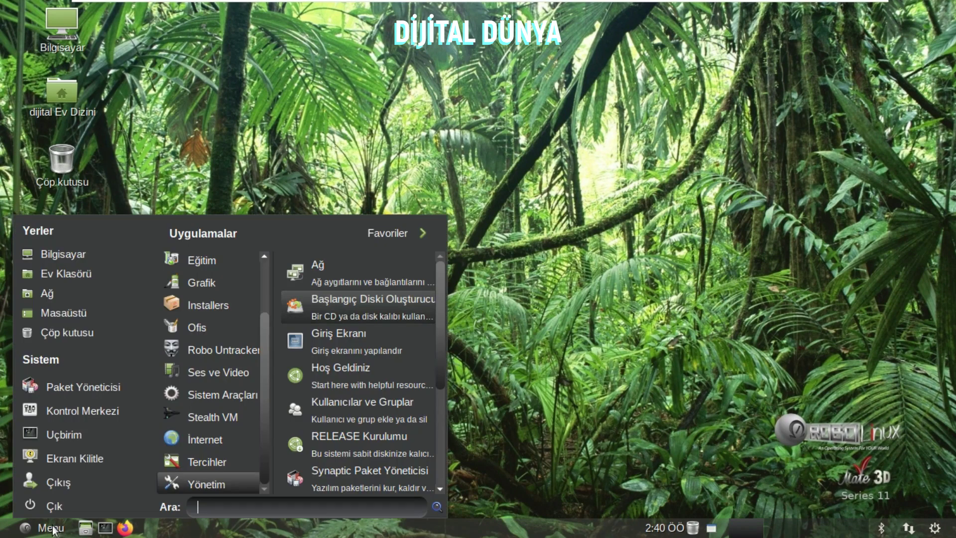
left_click(223, 342)
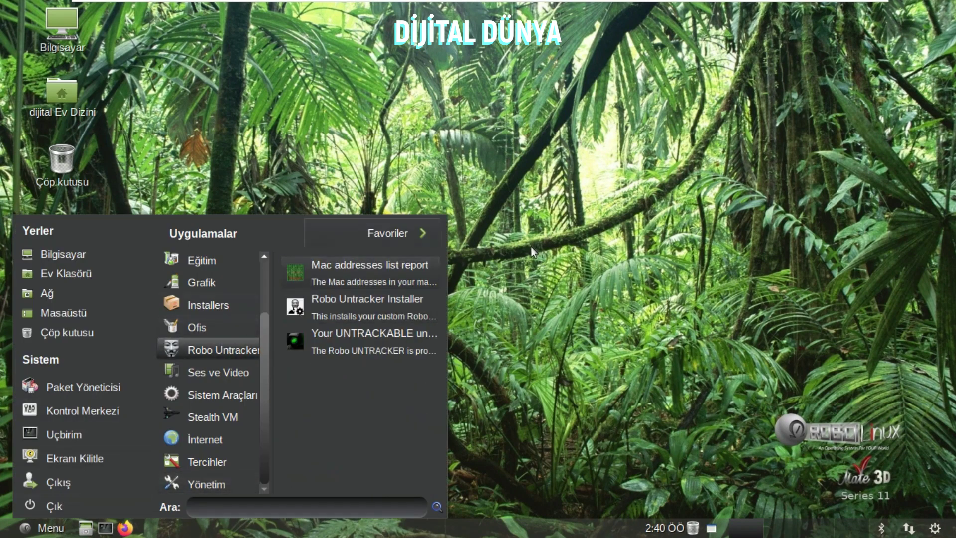
left_click(513, 205)
right_click(259, 70)
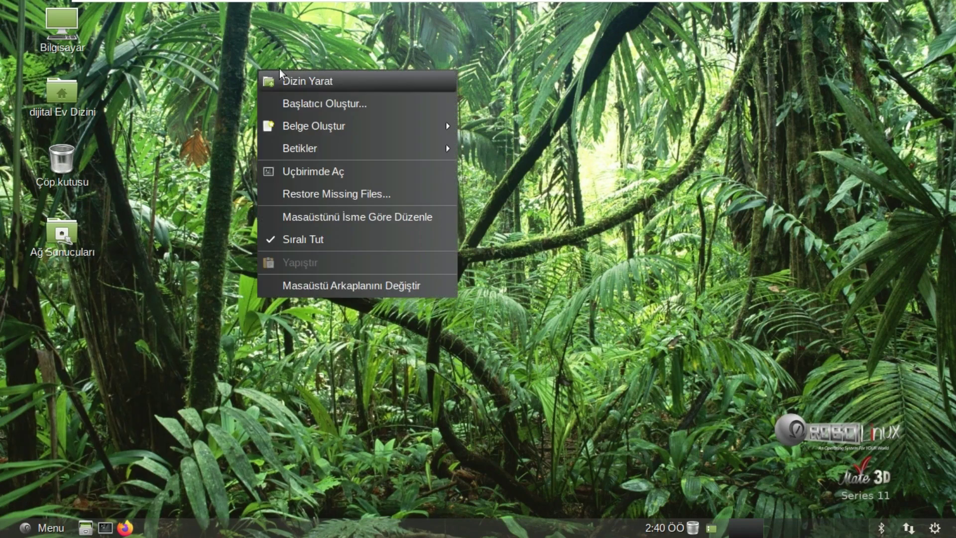
left_click(336, 172)
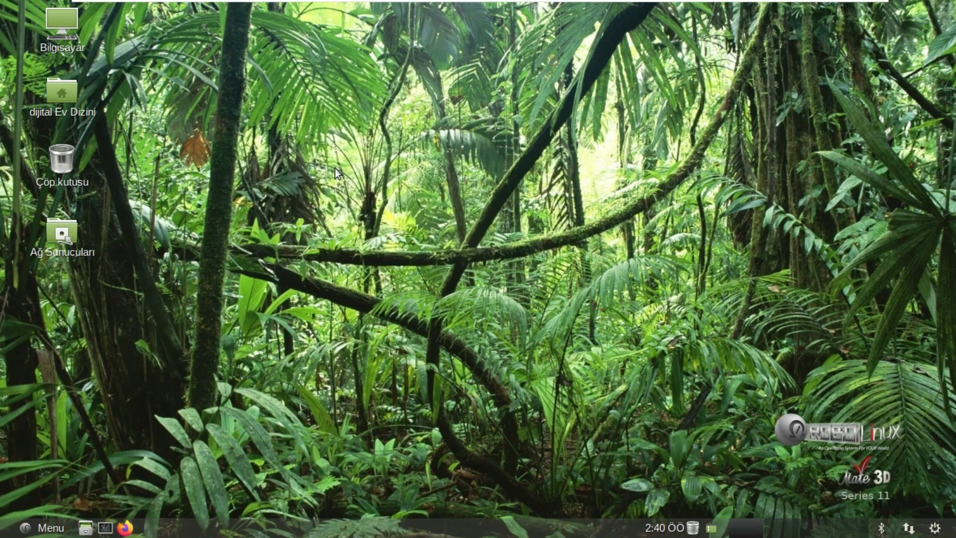
Move the ~/Masaüstü terminal window down and to the right, then close it
left_click_drag(333, 19, 567, 122)
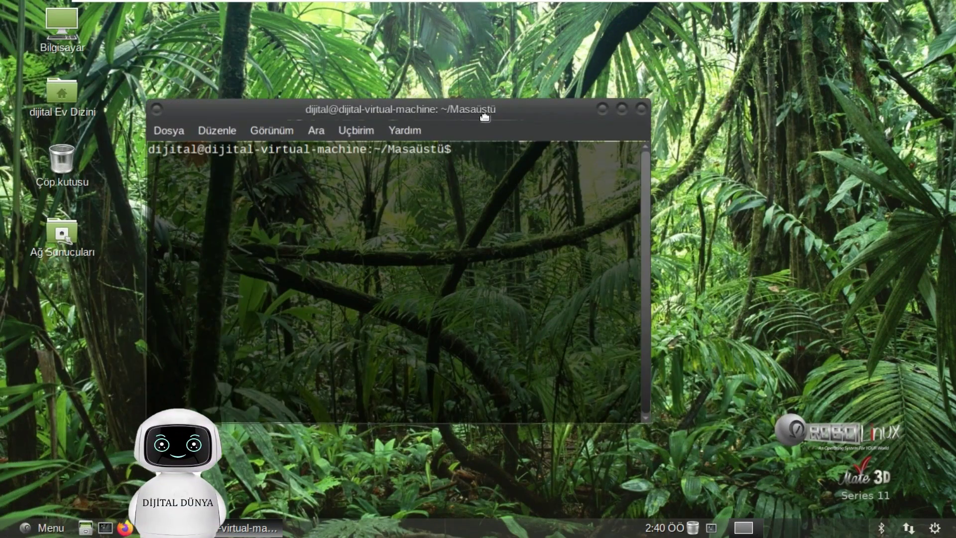
left_click_drag(506, 118, 541, 128)
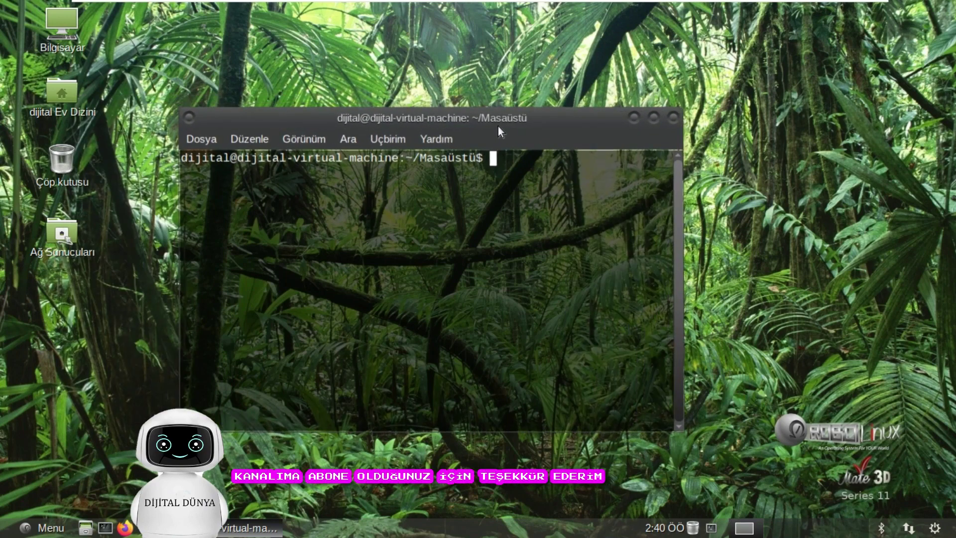
left_click(675, 120)
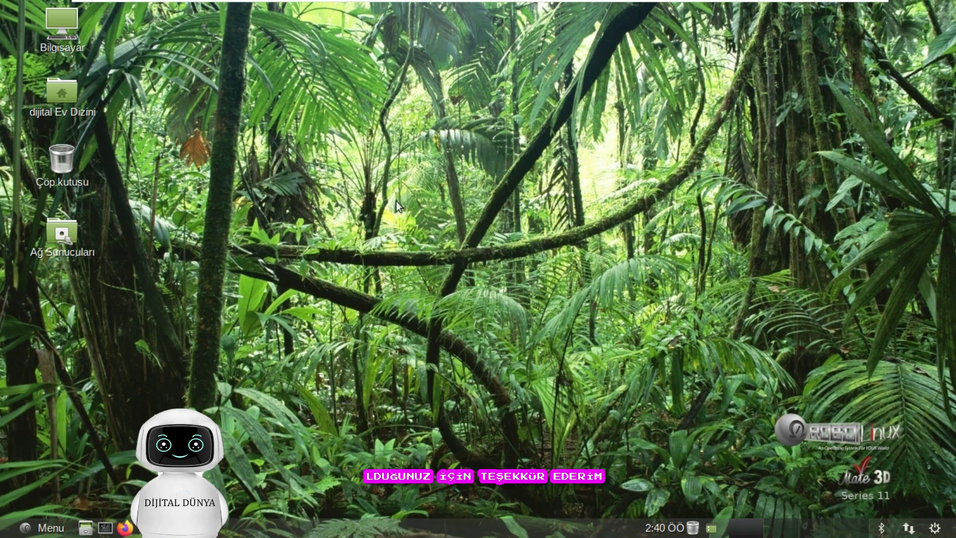